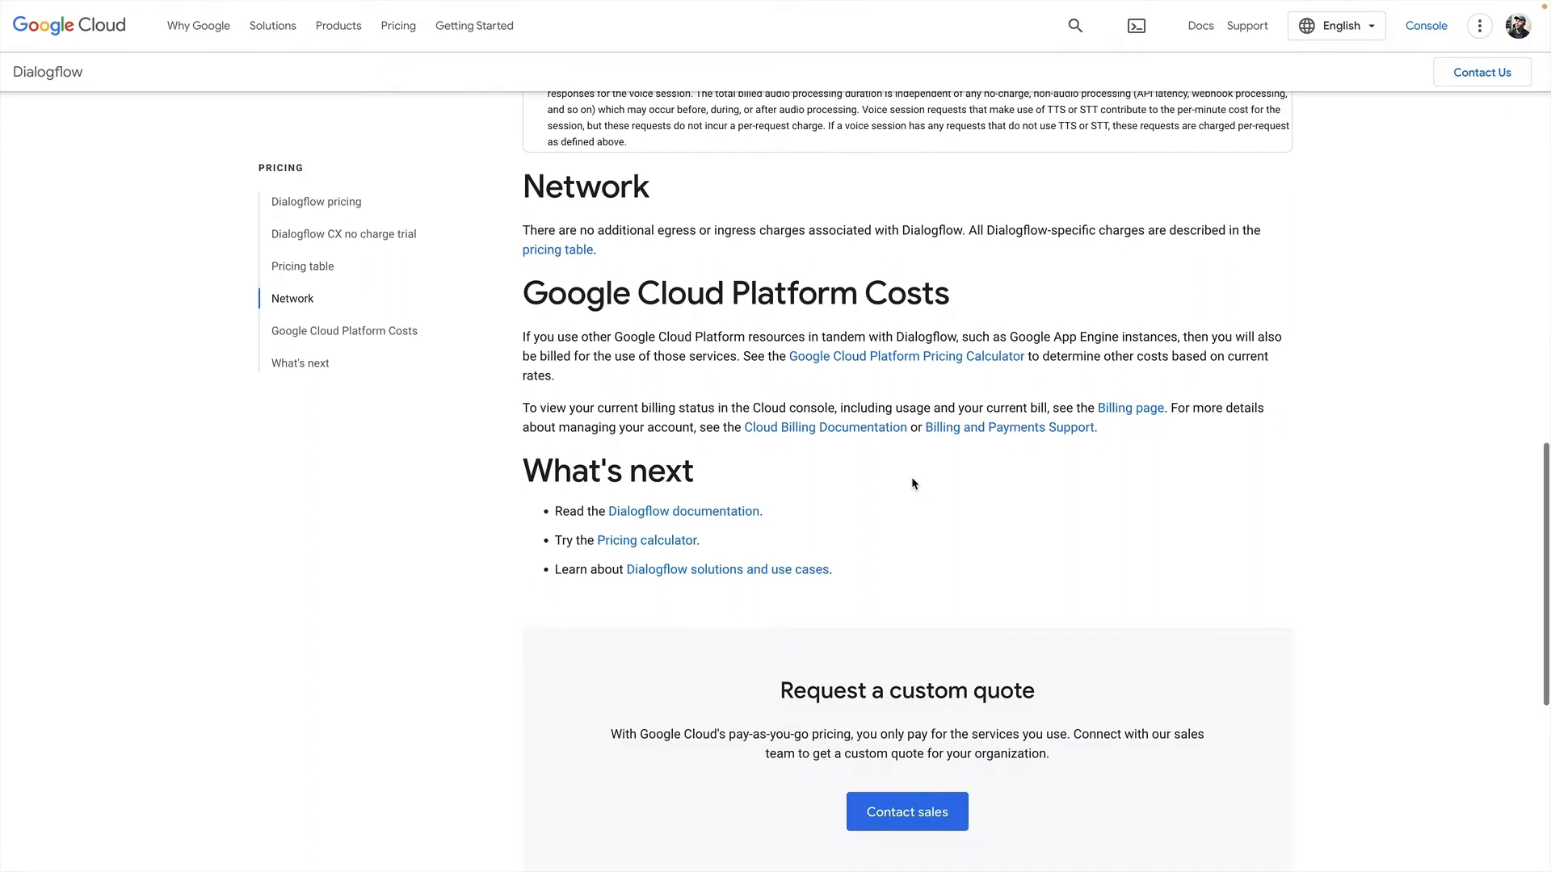
{"action": "scroll", "coordinate": [911, 483], "scroll_direction": "up", "scroll_amount": 5}
{"action": "scroll", "coordinate": [912, 478], "scroll_direction": "up", "scroll_amount": 3}
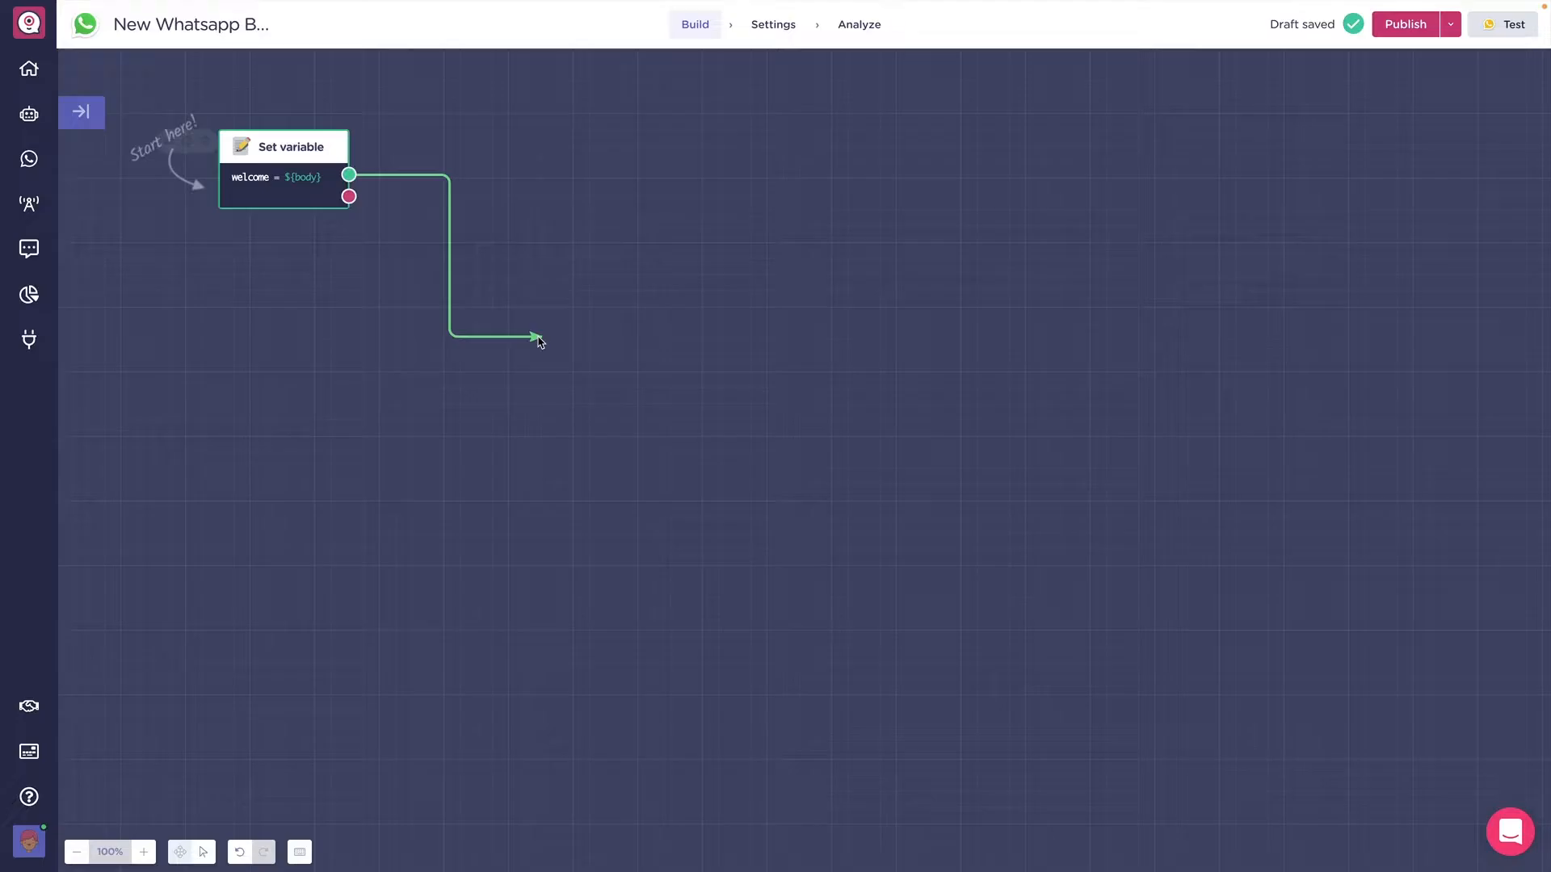
In Landbot, add a Dialogflow block connected to the green output of the Set variable block
{"action": "left_click_drag", "start_coordinate": [539, 339], "coordinate": [693, 458]}
{"action": "type", "text": "dialo"}
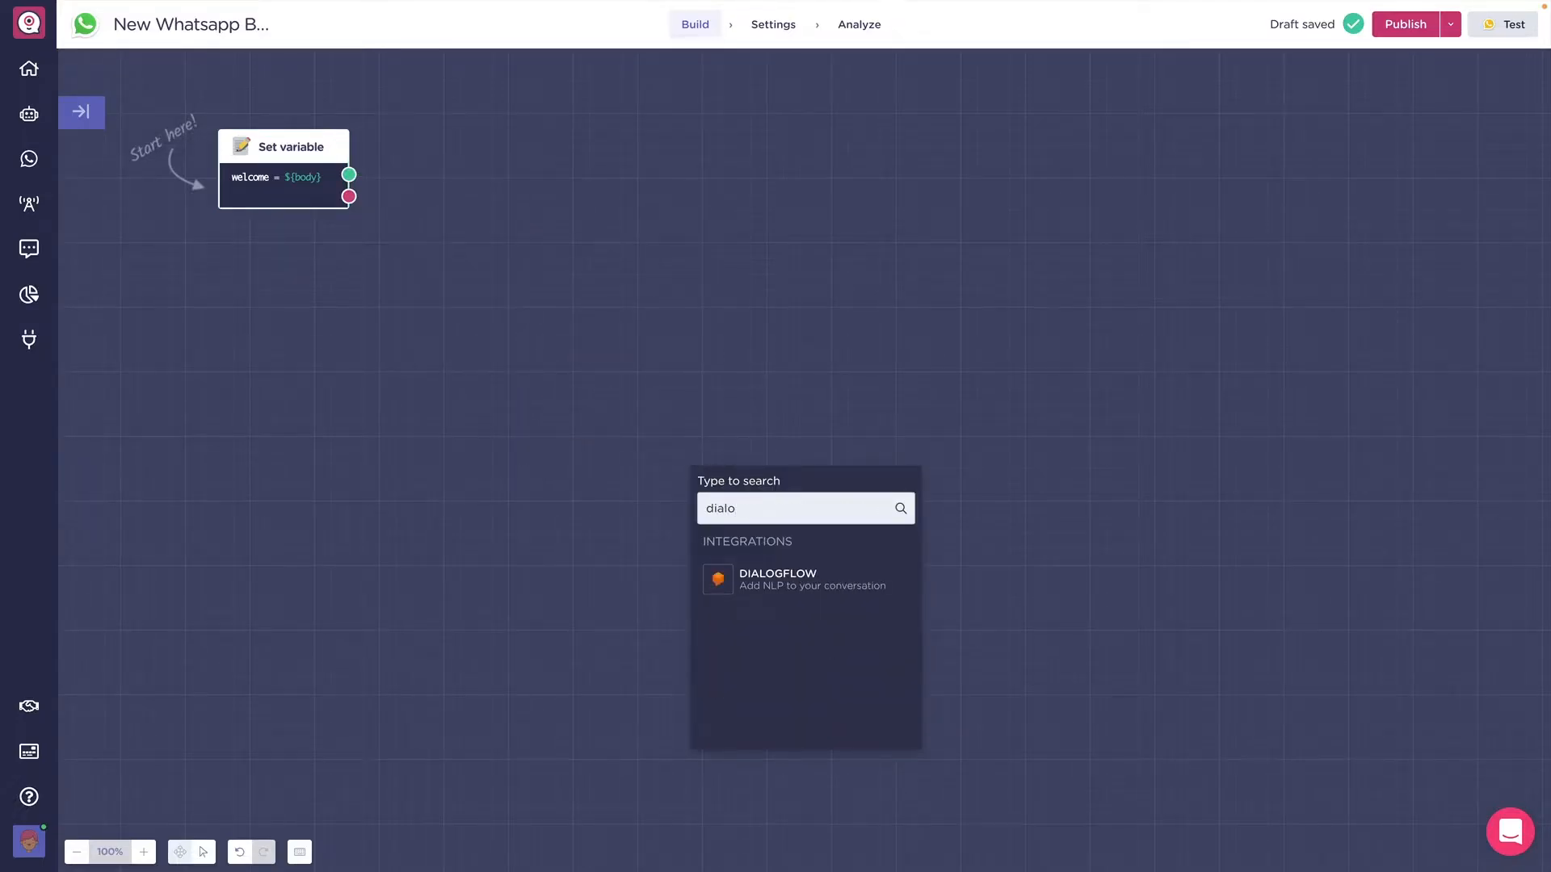
{"action": "left_click", "coordinate": [768, 576]}
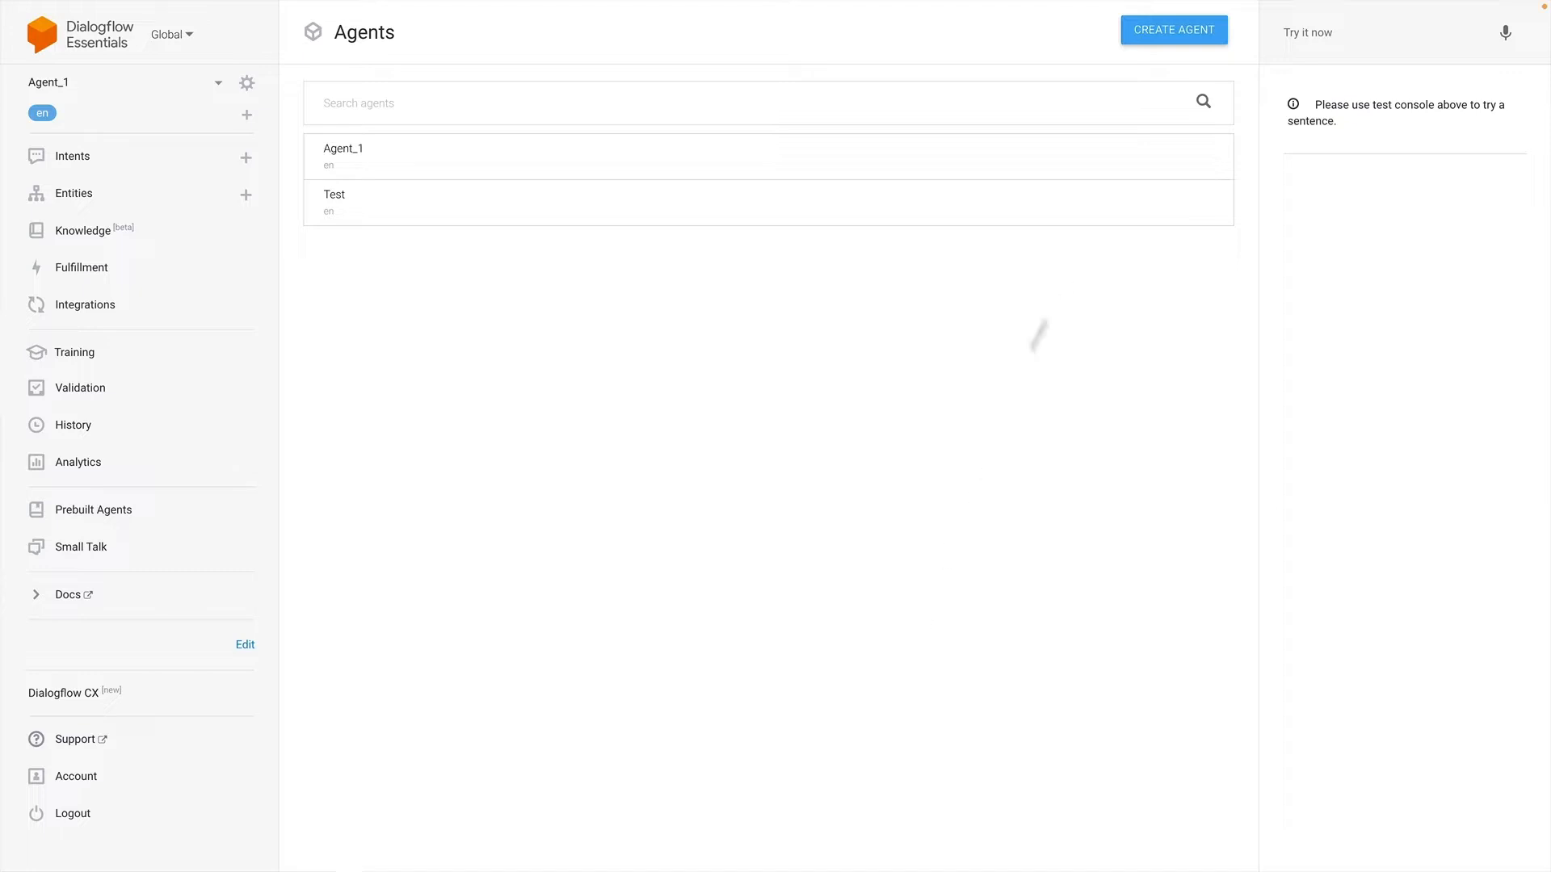
Switch to Dialogflow and create an agent named Agent_1 with English as default language and the (GMT+2:00) Europe/Kaliningrad time zone
{"action": "left_click", "coordinate": [1154, 37]}
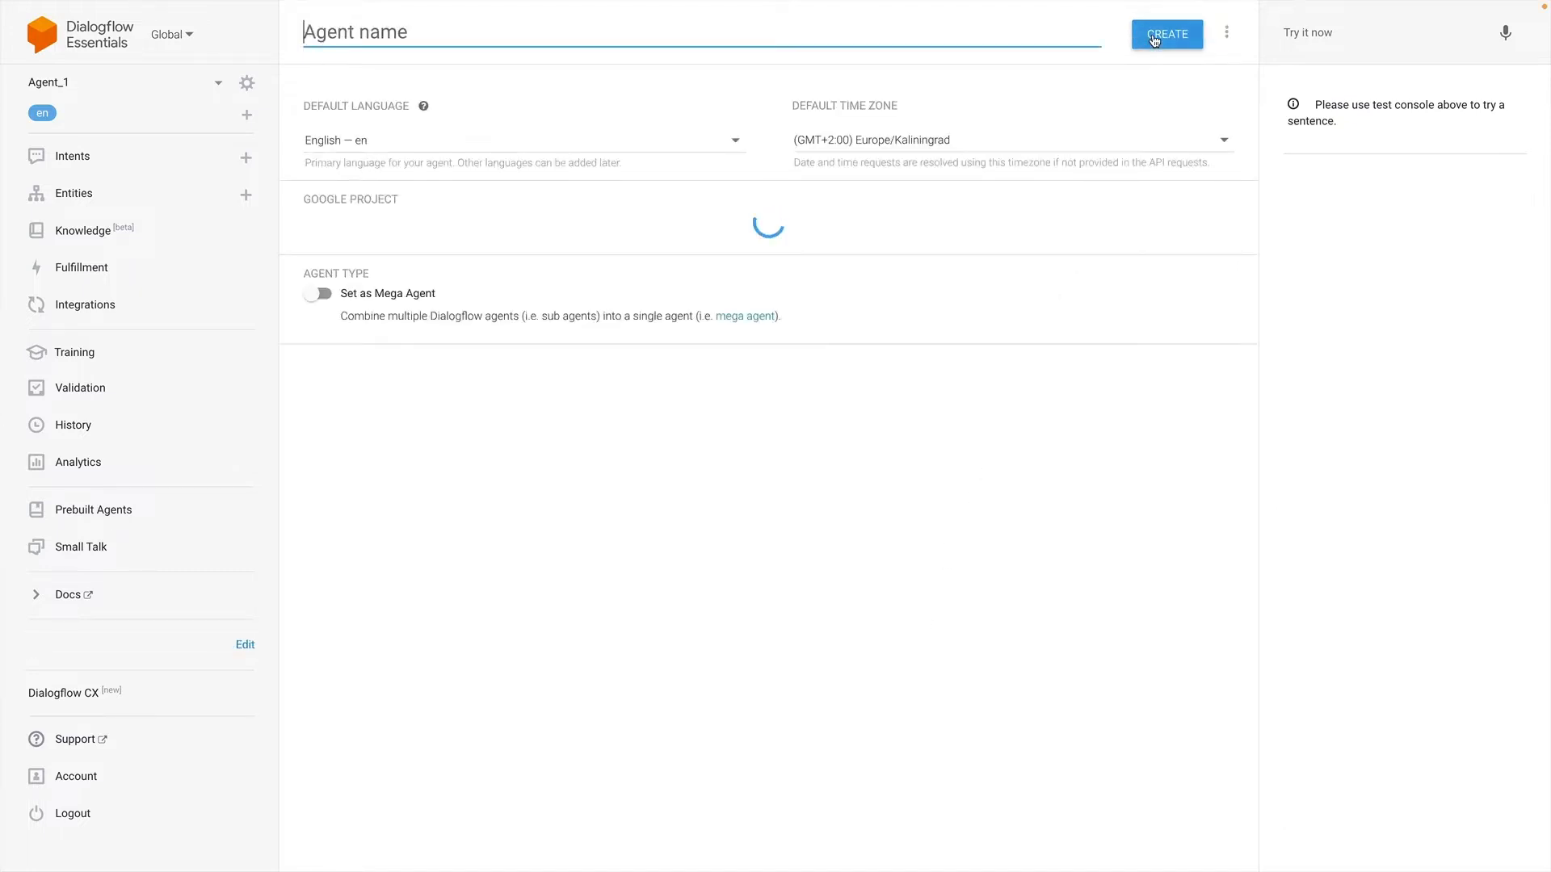
{"action": "type", "text": "Agent_1"}
{"action": "left_click", "coordinate": [603, 146]}
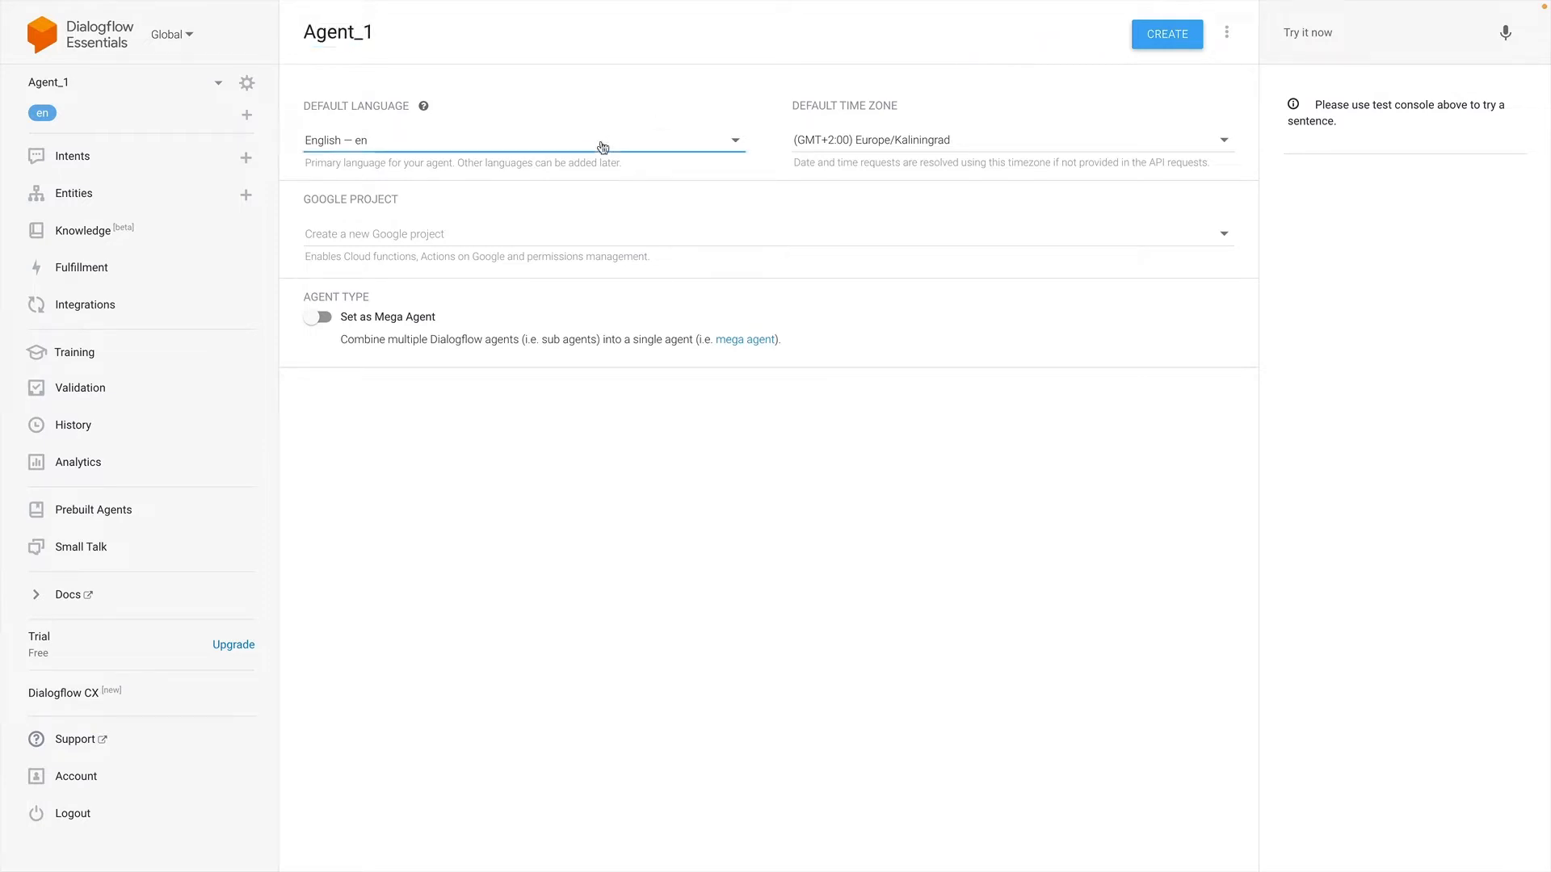
{"action": "left_click", "coordinate": [628, 146]}
{"action": "left_click", "coordinate": [837, 152]}
{"action": "left_click", "coordinate": [842, 152]}
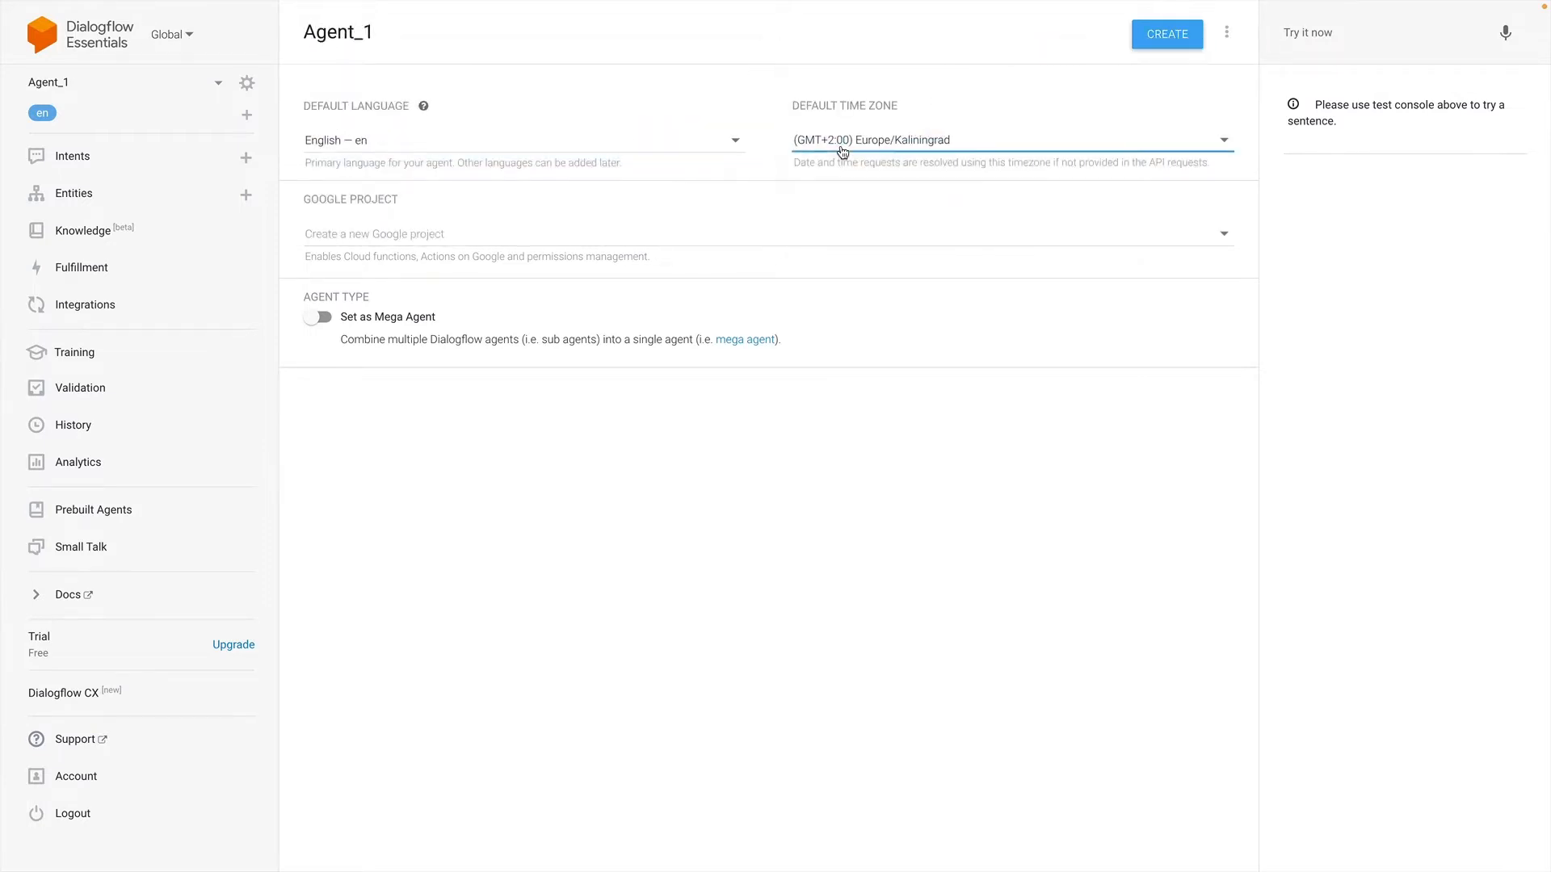
{"action": "left_click", "coordinate": [1156, 40]}
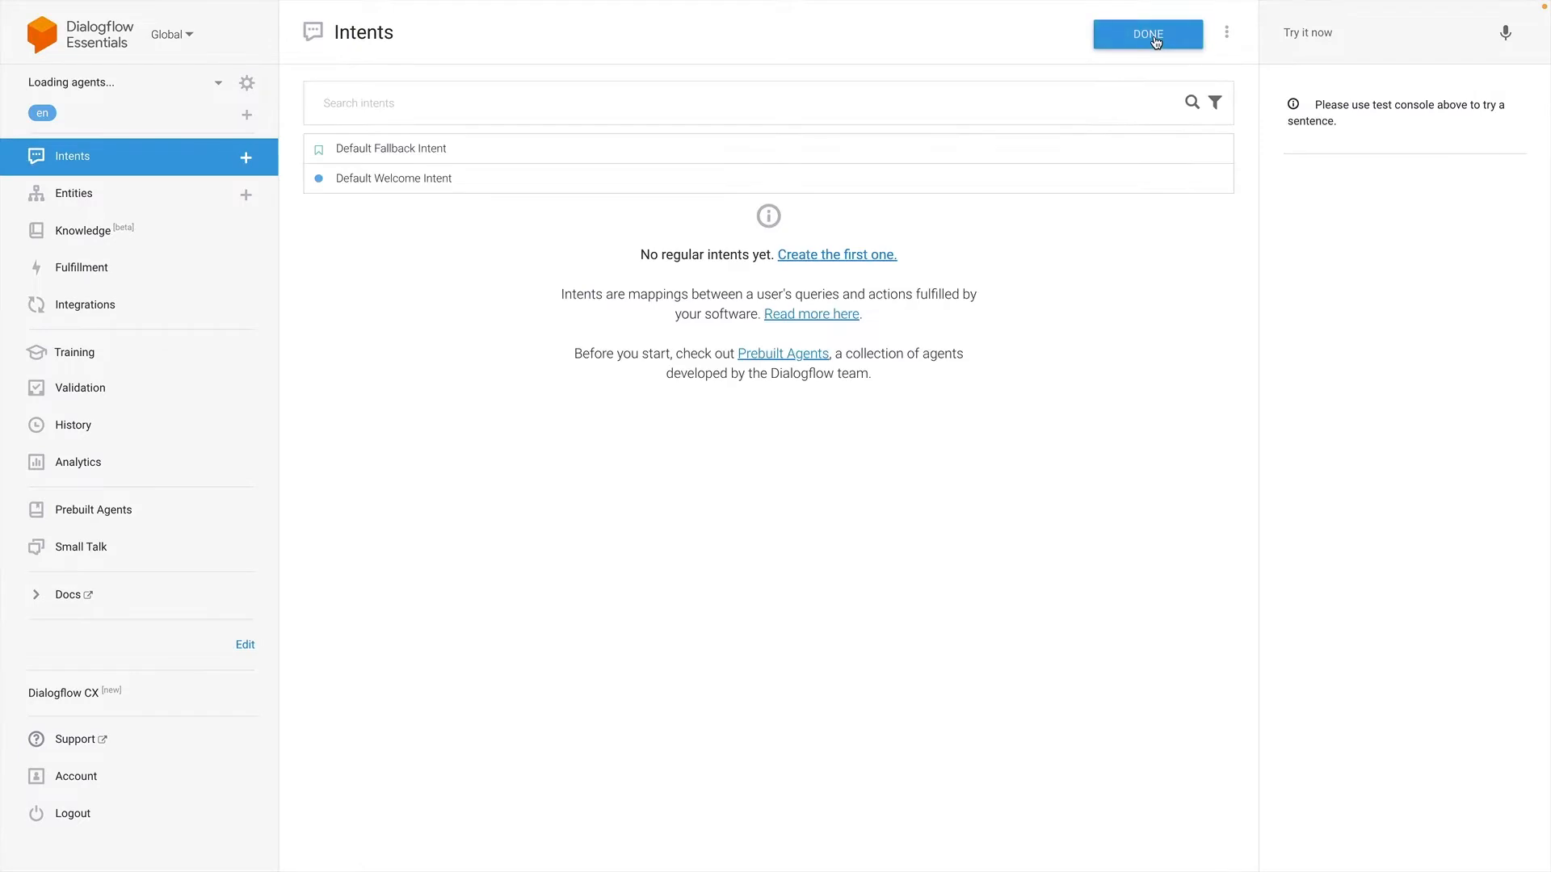
Create an intent named Book Appointment and open its training phrases for entering a user expression
{"action": "left_click", "coordinate": [1156, 42]}
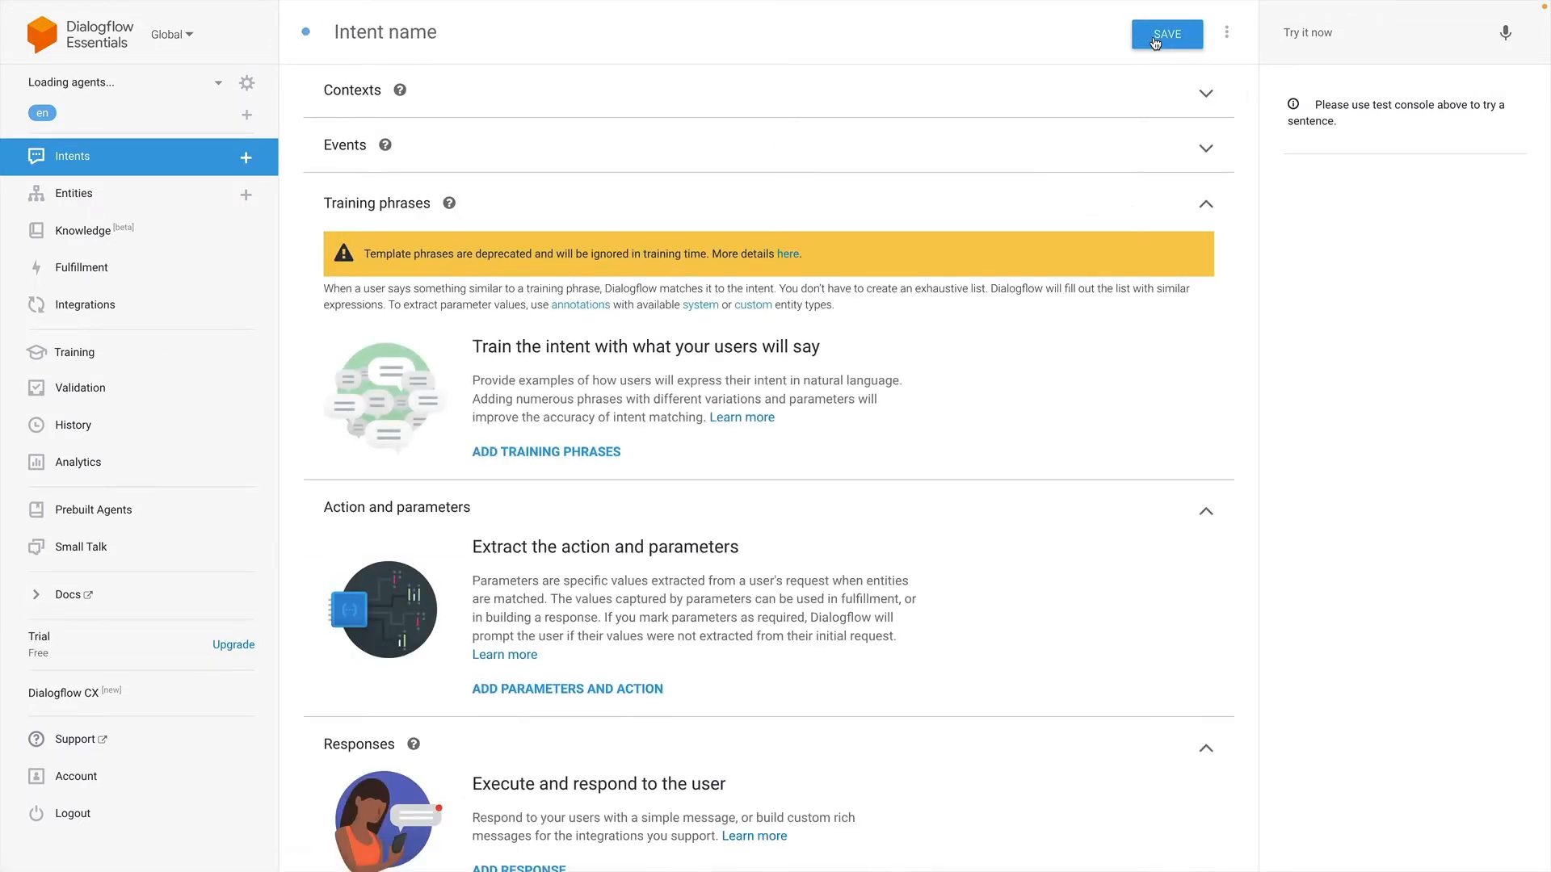
{"action": "left_click", "coordinate": [674, 34]}
{"action": "type", "text": "Book Appointment"}
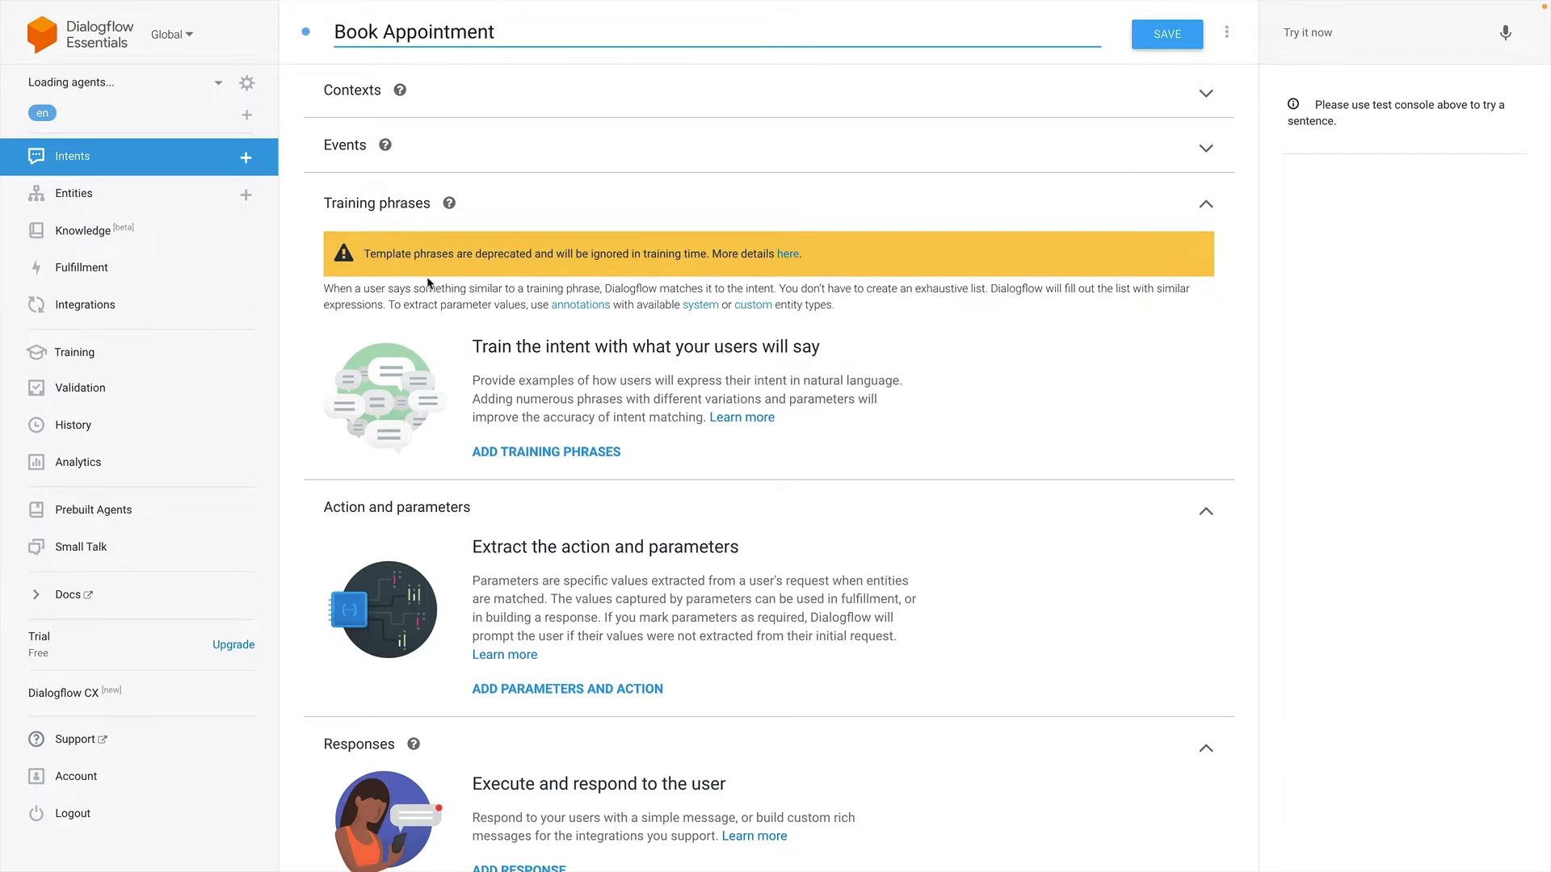
{"action": "left_click", "coordinate": [534, 452]}
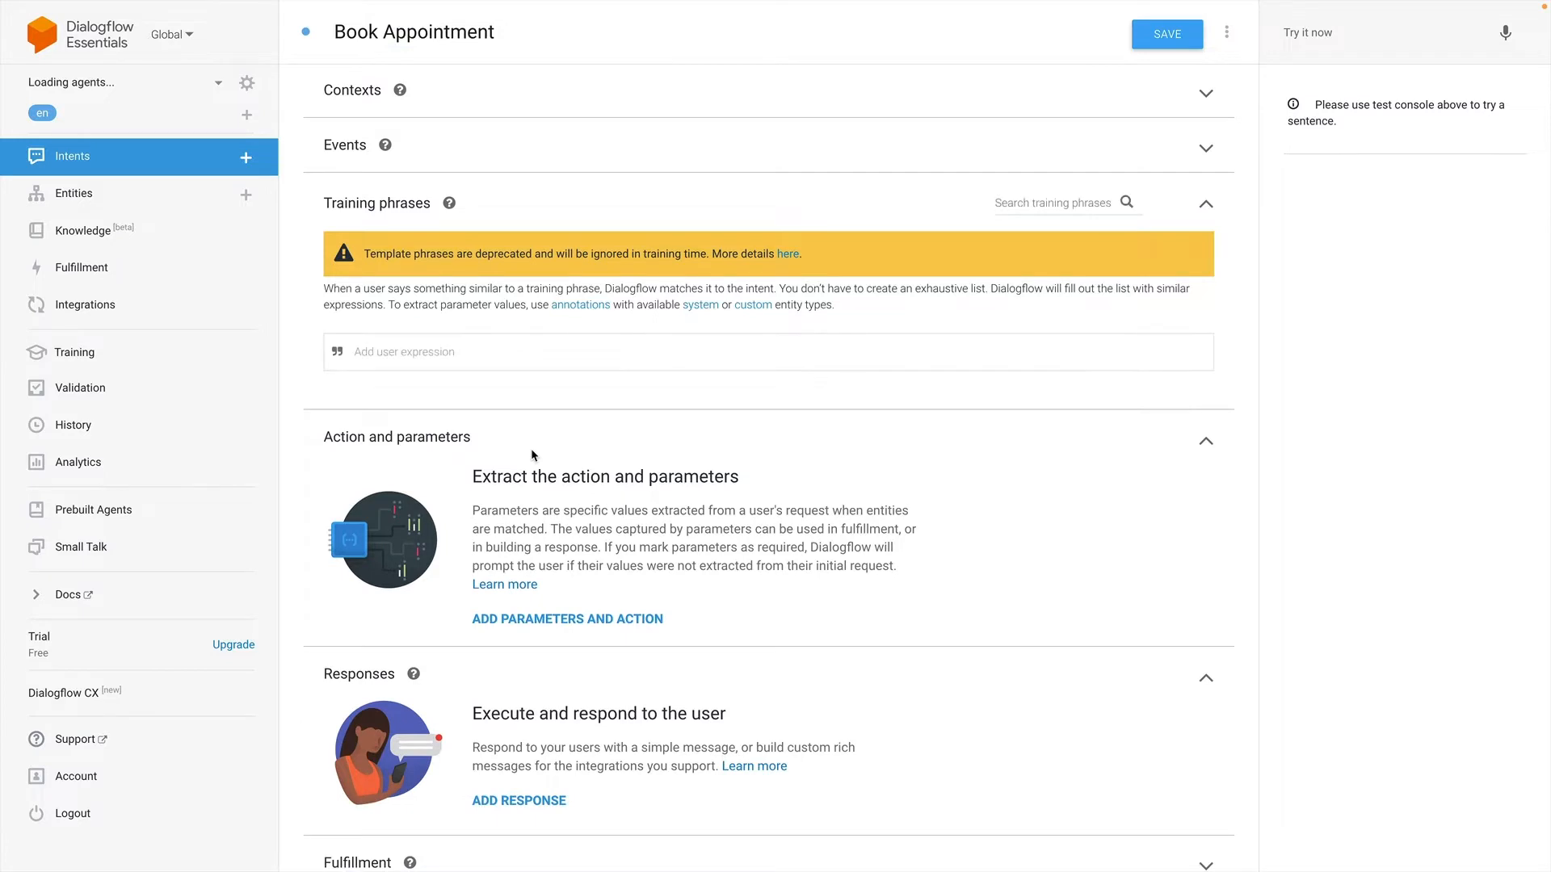
{"action": "left_click", "coordinate": [561, 350]}
Test the agent with the message "I want to book an appointment" and answer its date question with "Tomorrow"
{"action": "type", "text": "to bo"}
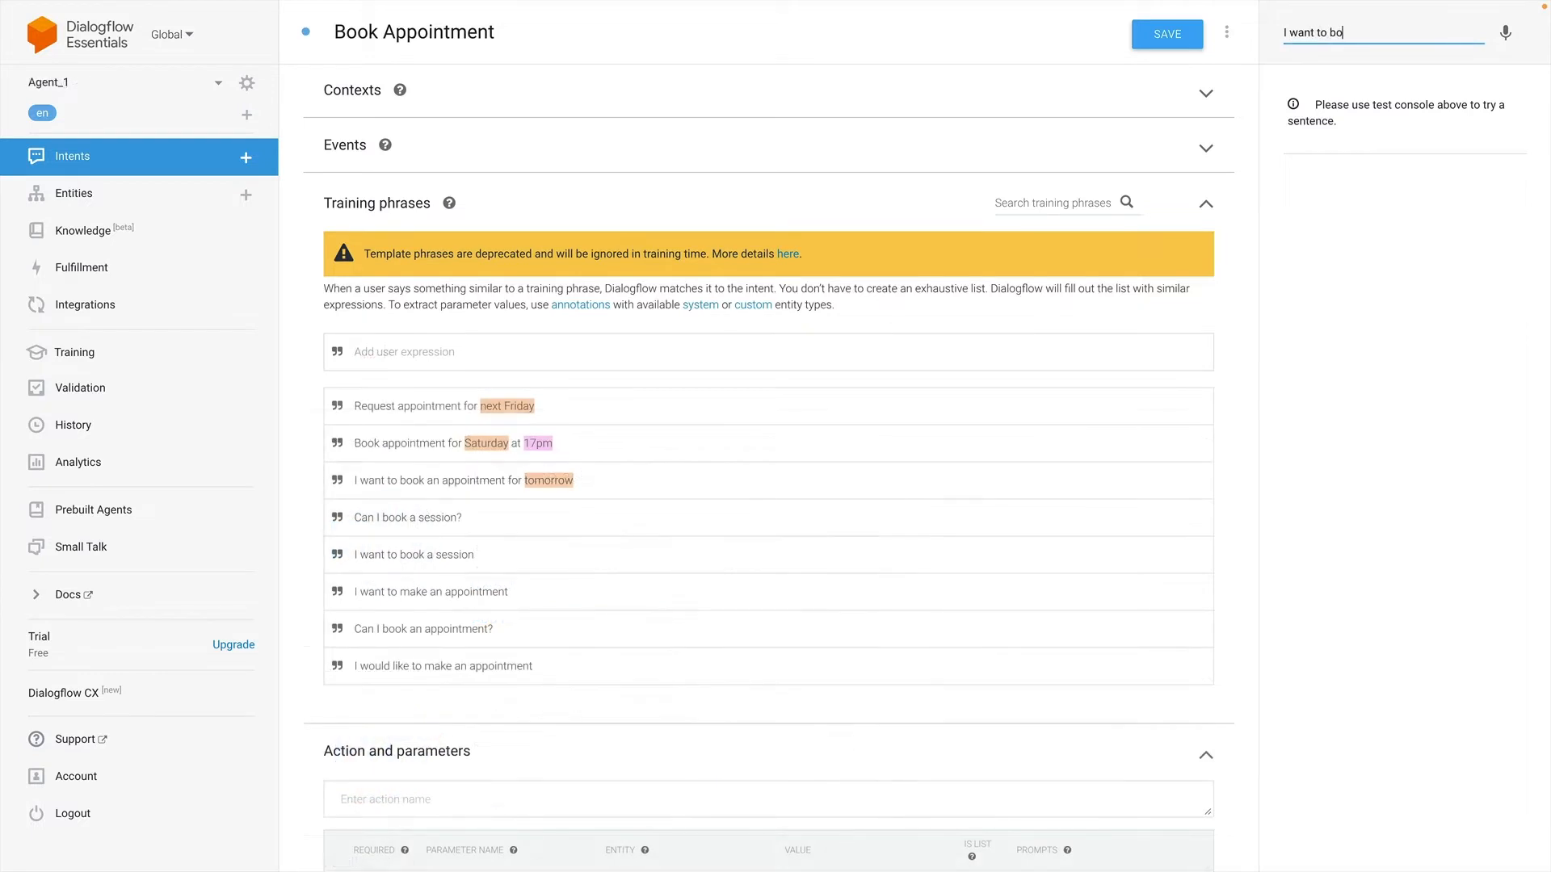
{"action": "type", "text": "ok an appointment"}
{"action": "key", "text": "Return"}
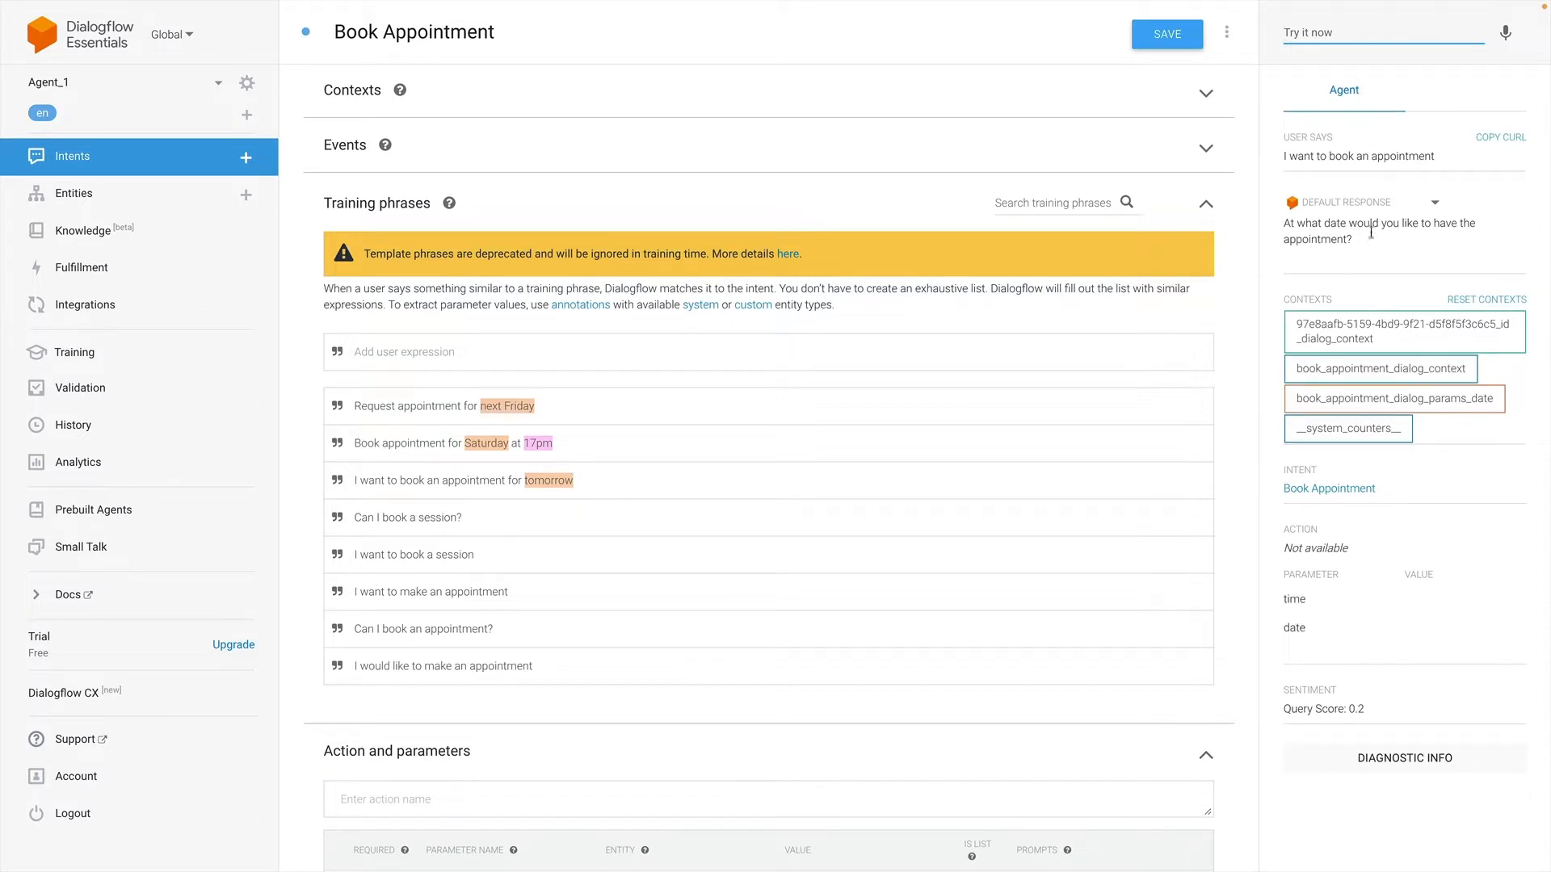
{"action": "left_click", "coordinate": [1383, 38]}
{"action": "type", "text": "Tomorrow"}
{"action": "key", "text": "Return"}
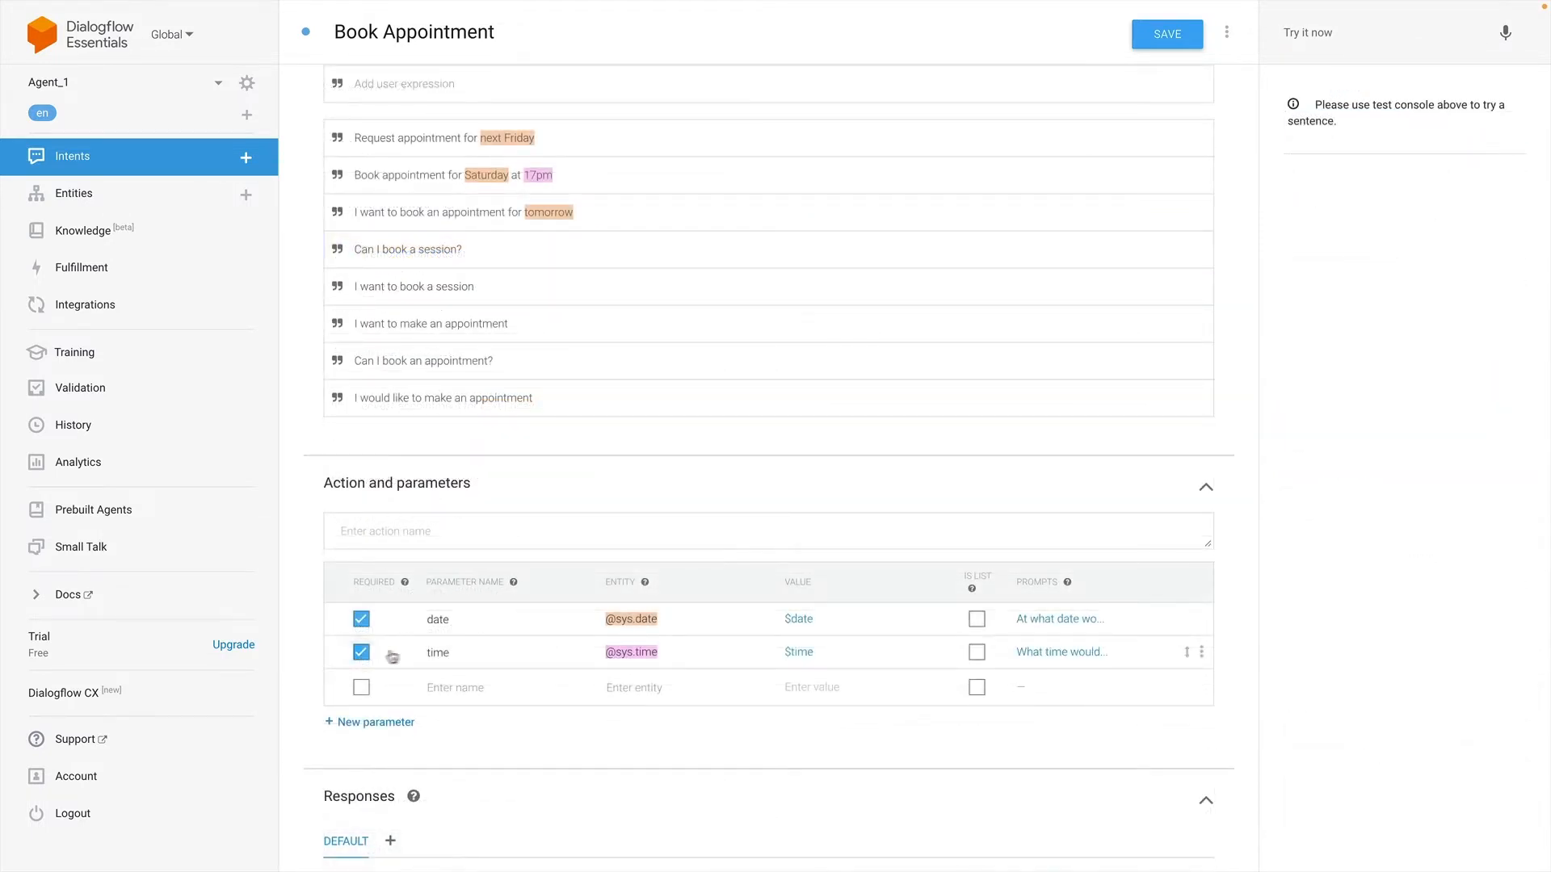
Browse the entity types available for the intent's time parameter, leave the entity as is, and open the parameter's prompts
{"action": "left_click", "coordinate": [636, 652]}
{"action": "scroll", "coordinate": [711, 658], "scroll_direction": "down", "scroll_amount": 6}
{"action": "scroll", "coordinate": [712, 661], "scroll_direction": "down", "scroll_amount": 6}
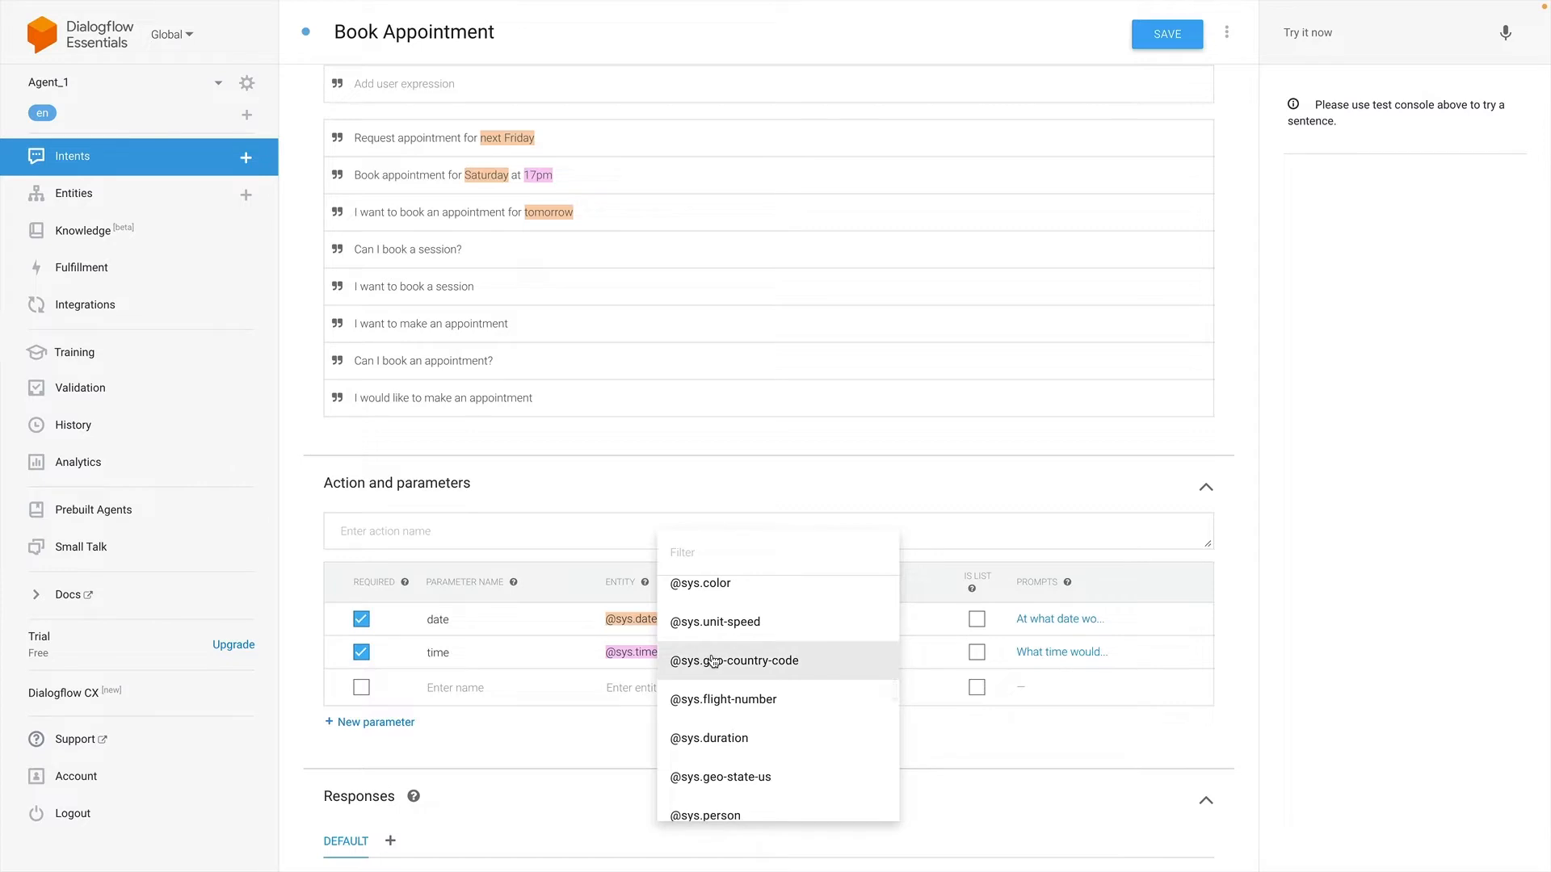
{"action": "left_click", "coordinate": [564, 656]}
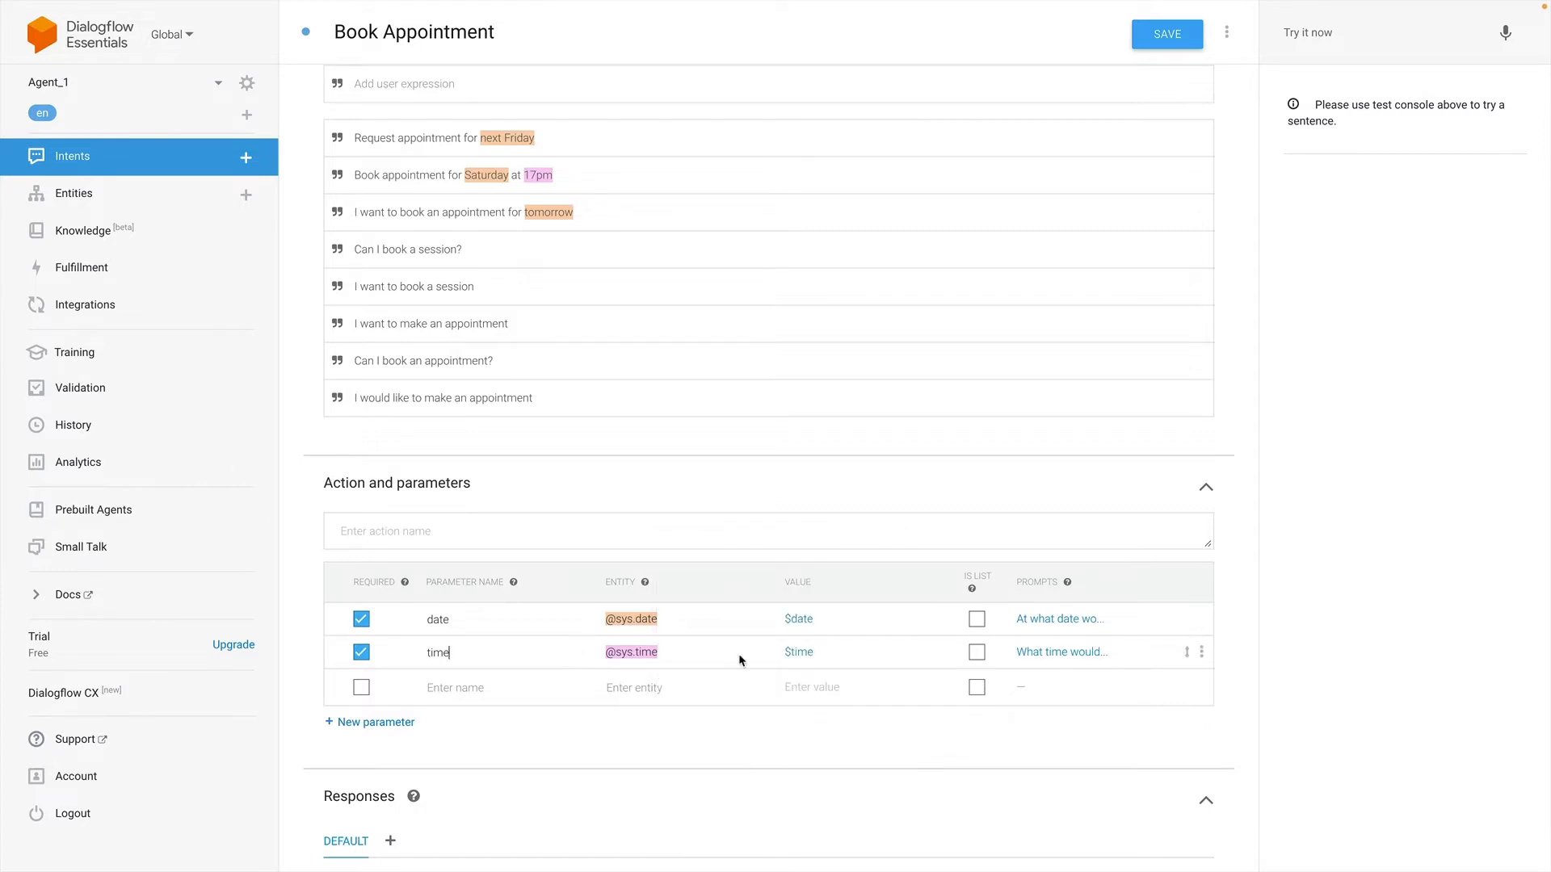
{"action": "left_click", "coordinate": [1056, 651]}
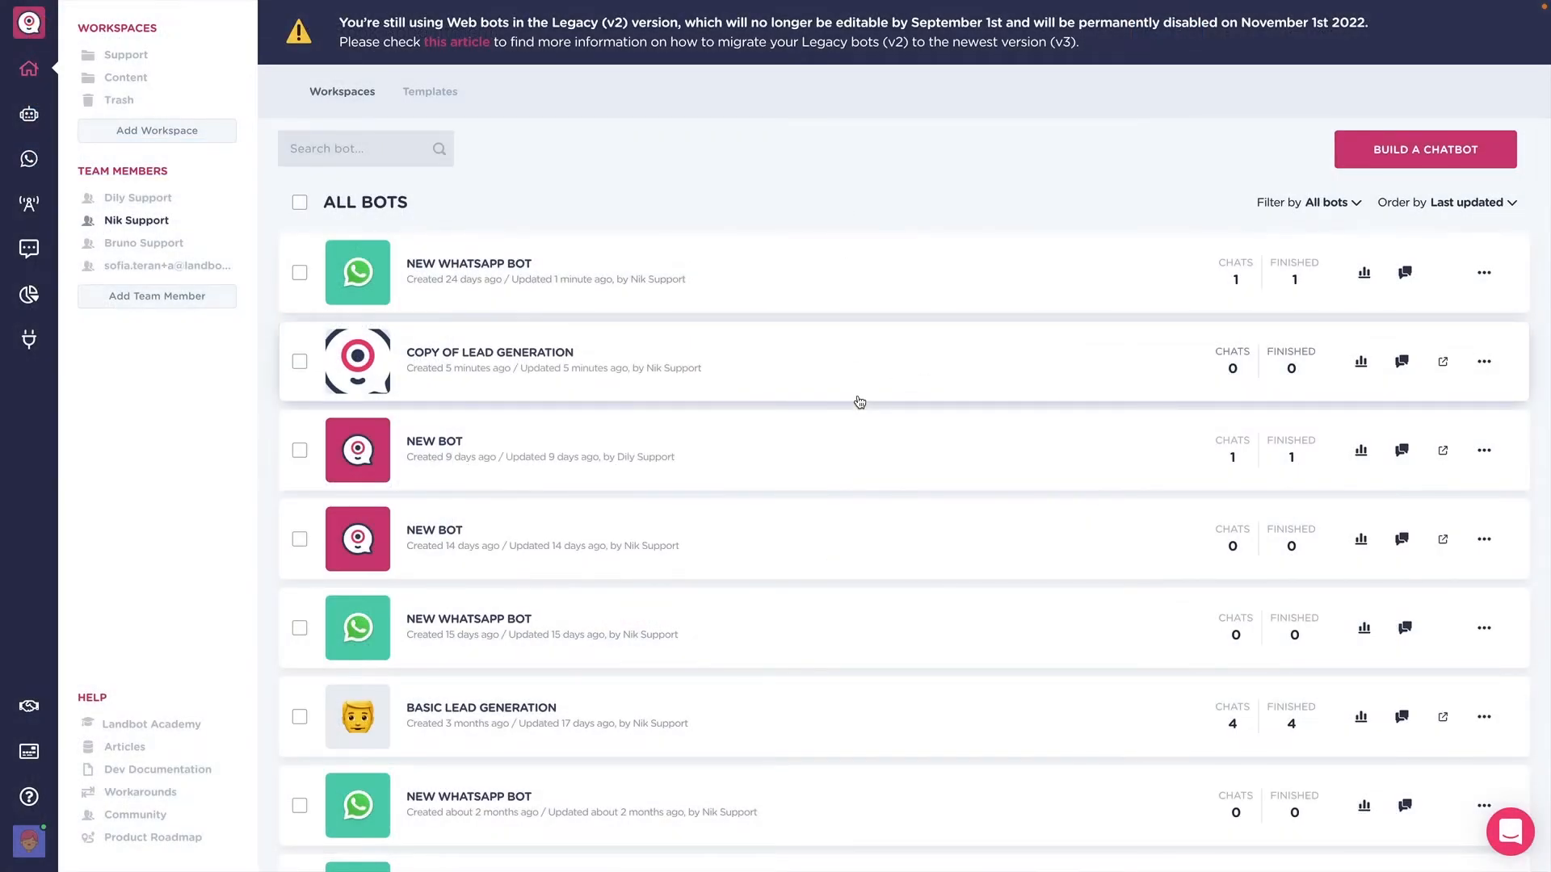
Switch to Landbot and start building a WhatsApp chatbot from scratch
{"action": "left_click", "coordinate": [1438, 152]}
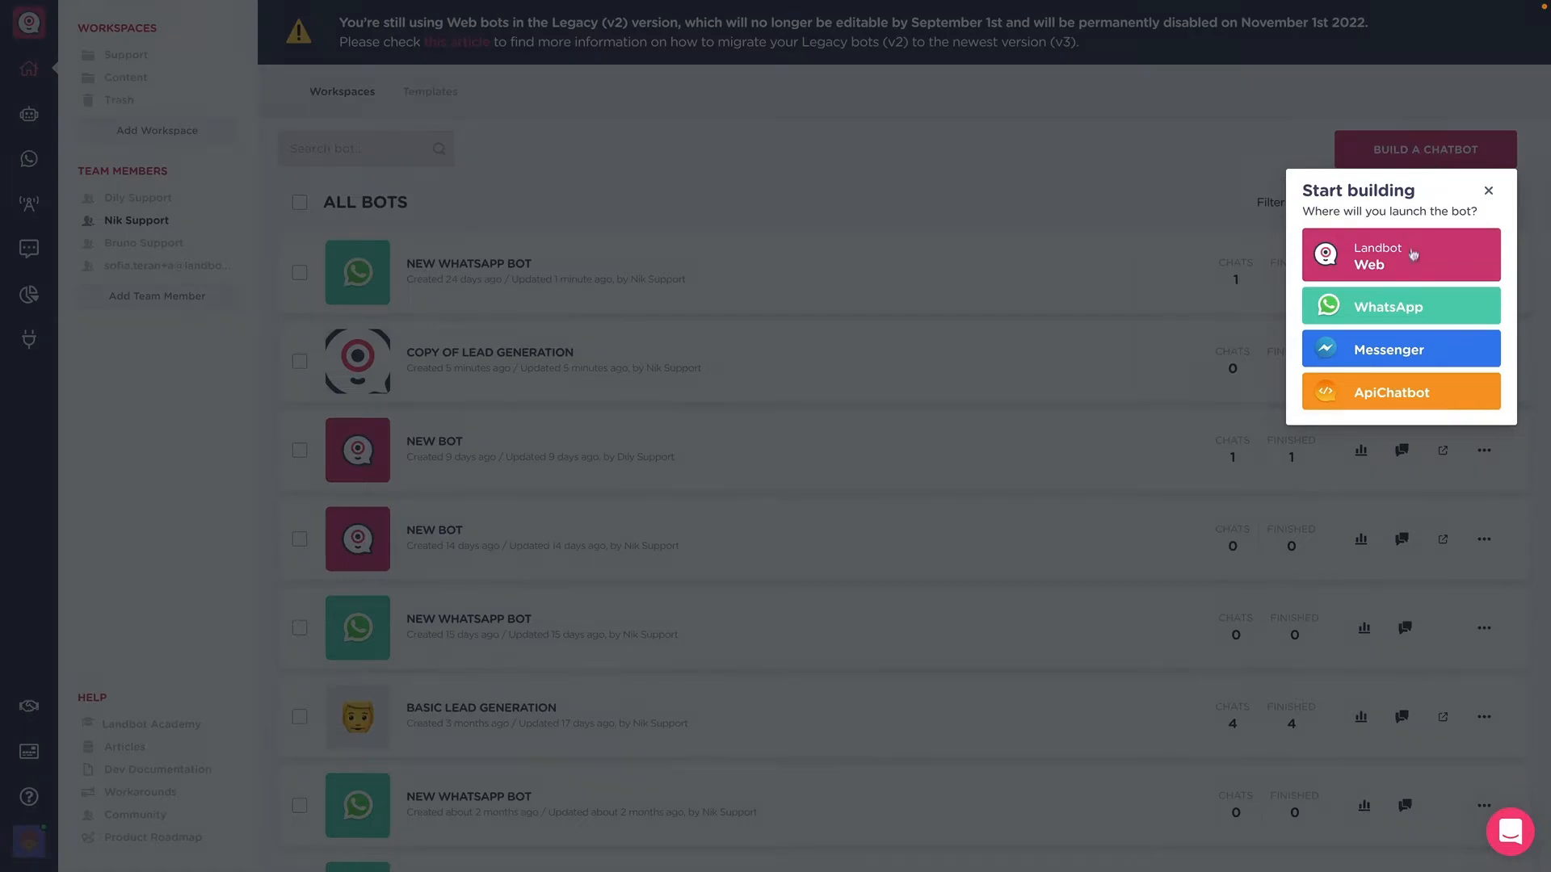
{"action": "left_click", "coordinate": [1373, 307]}
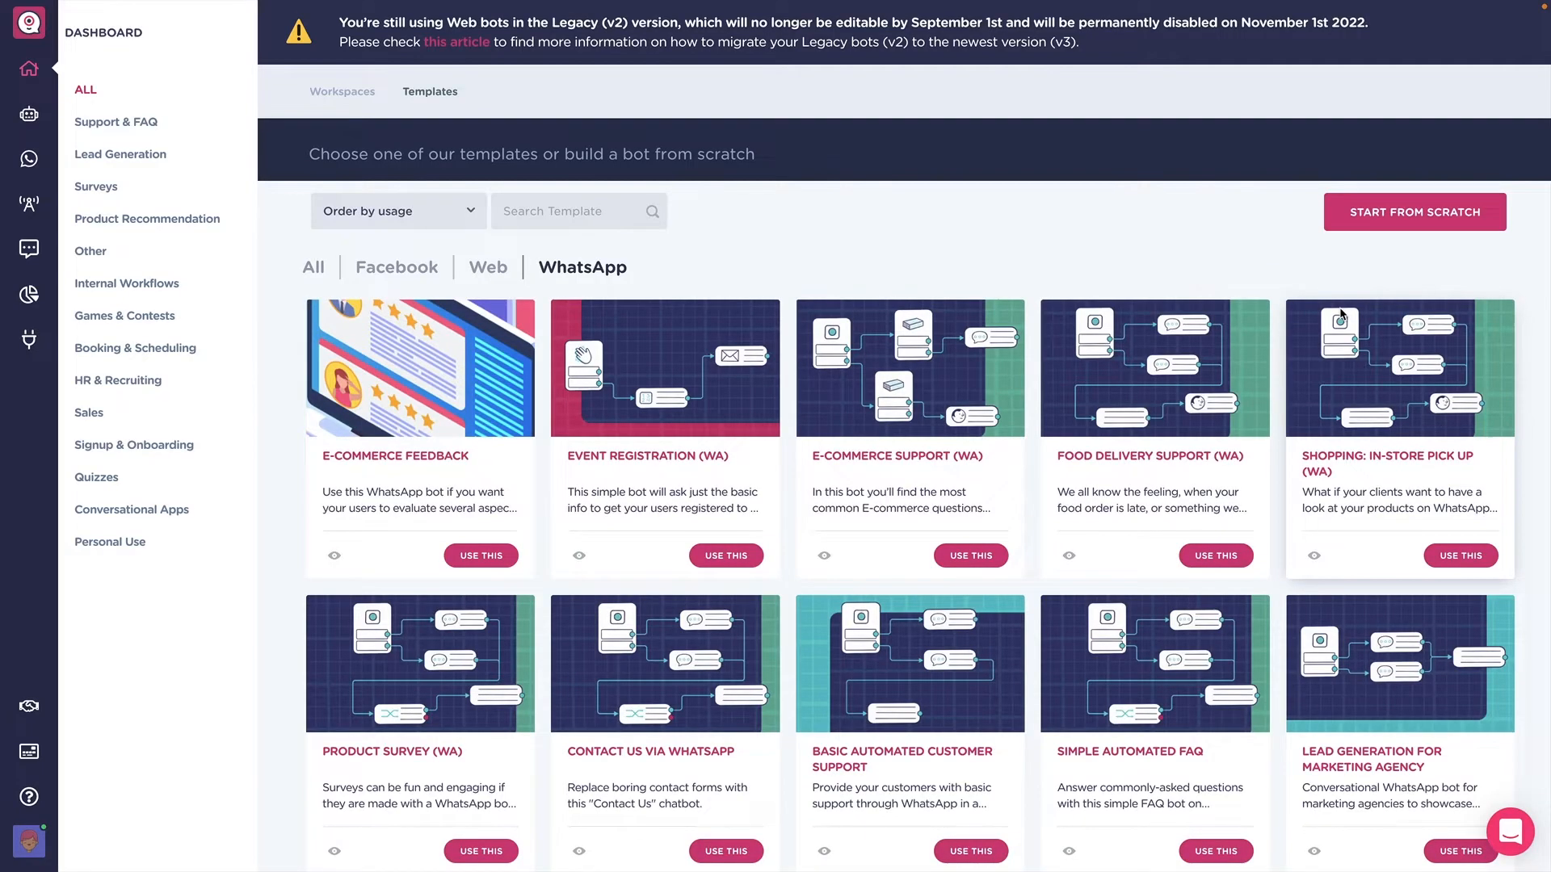
{"action": "left_click", "coordinate": [1426, 214]}
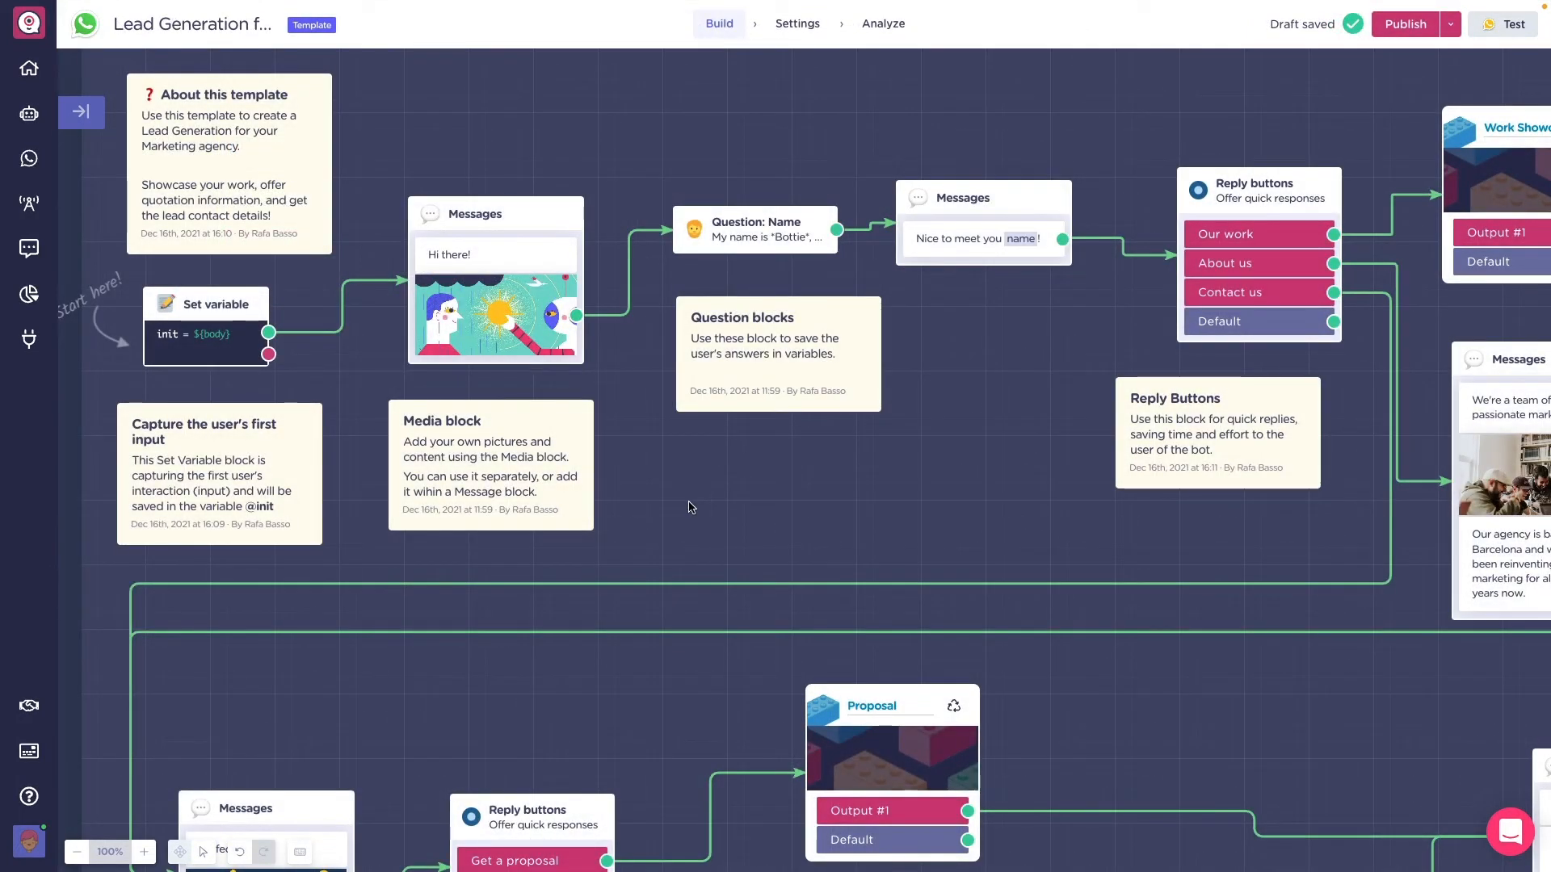
Examine the flow of the Lead Generation WhatsApp template, from the Set variable block through to the Close chat block
{"action": "scroll", "coordinate": [688, 507], "scroll_direction": "right", "scroll_amount": 7}
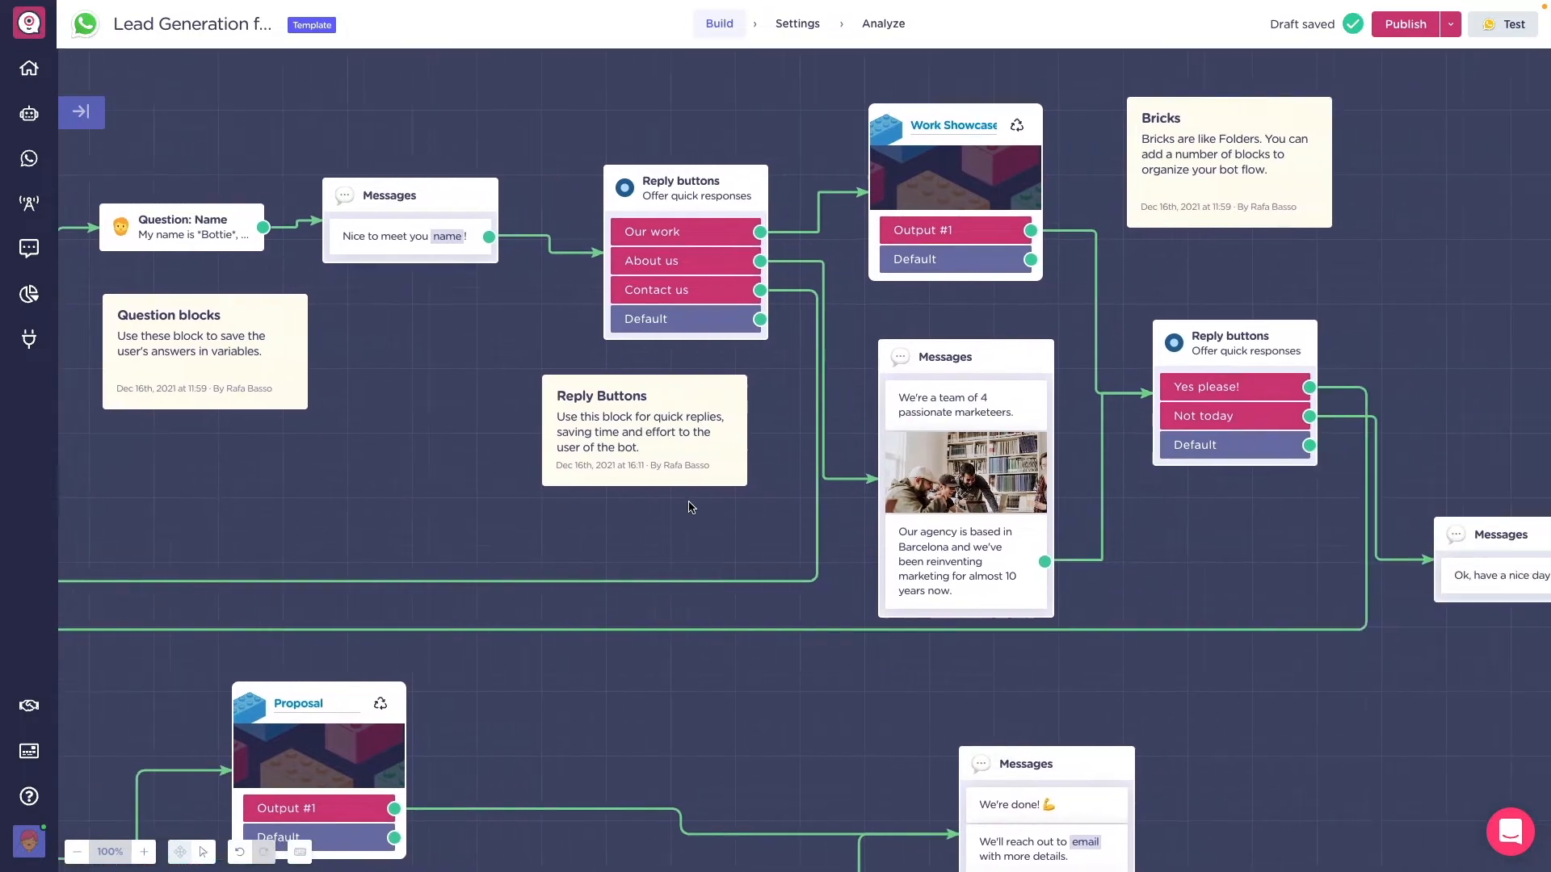
{"action": "scroll", "coordinate": [691, 507], "scroll_direction": "right", "scroll_amount": 3}
{"action": "scroll", "coordinate": [689, 504], "scroll_direction": "left", "scroll_amount": 2}
{"action": "scroll", "coordinate": [689, 503], "scroll_direction": "left", "scroll_amount": 7}
{"action": "scroll", "coordinate": [689, 503], "scroll_direction": "down", "scroll_amount": 4}
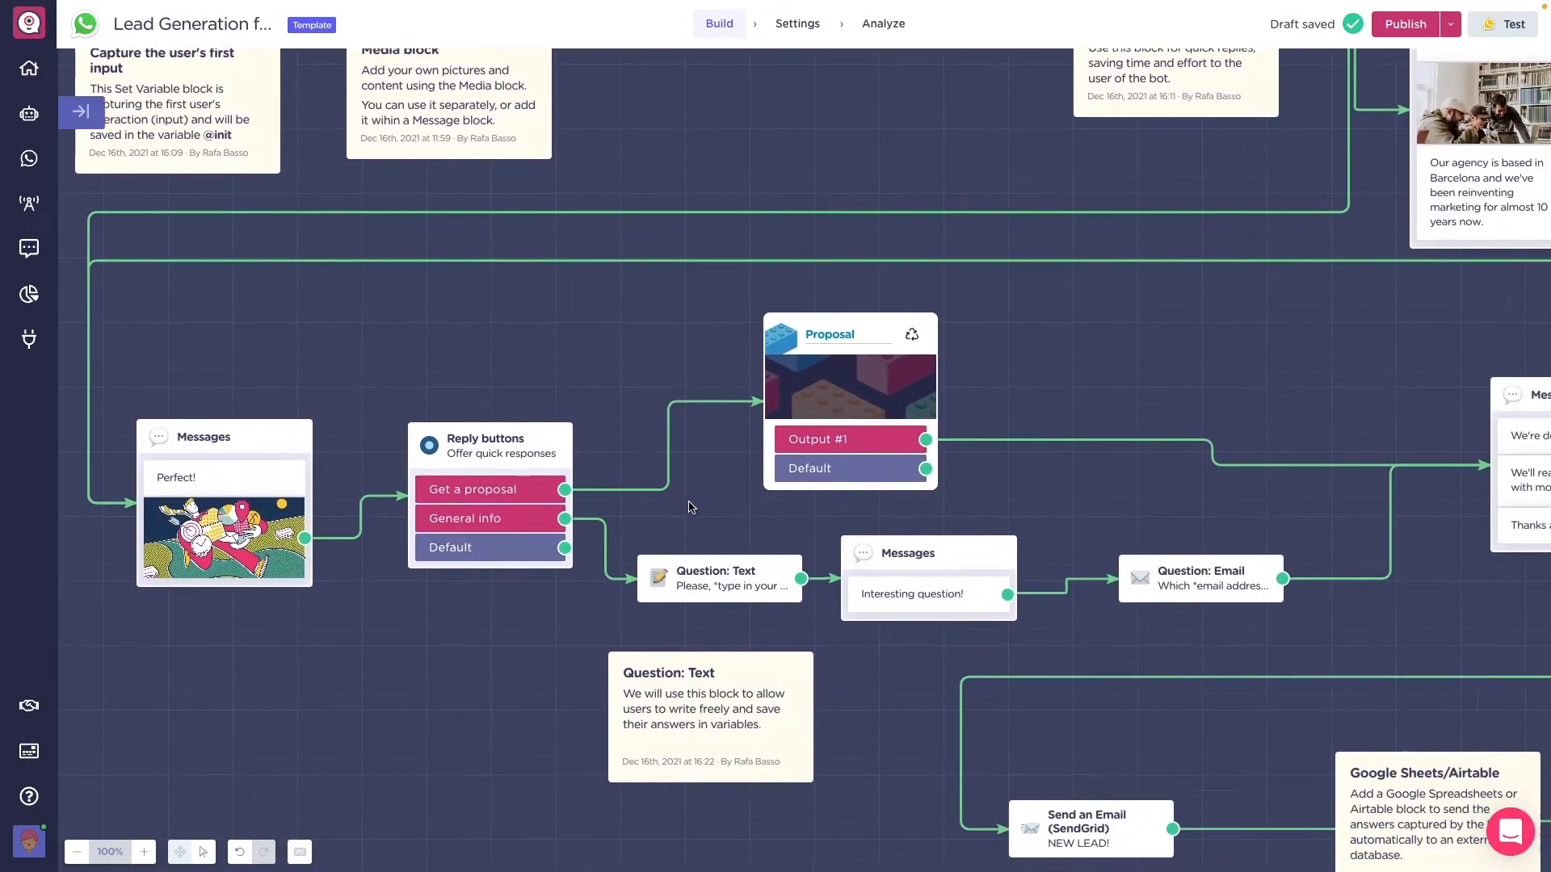
{"action": "scroll", "coordinate": [690, 507], "scroll_direction": "right", "scroll_amount": 7}
{"action": "scroll", "coordinate": [690, 507], "scroll_direction": "down", "scroll_amount": 3}
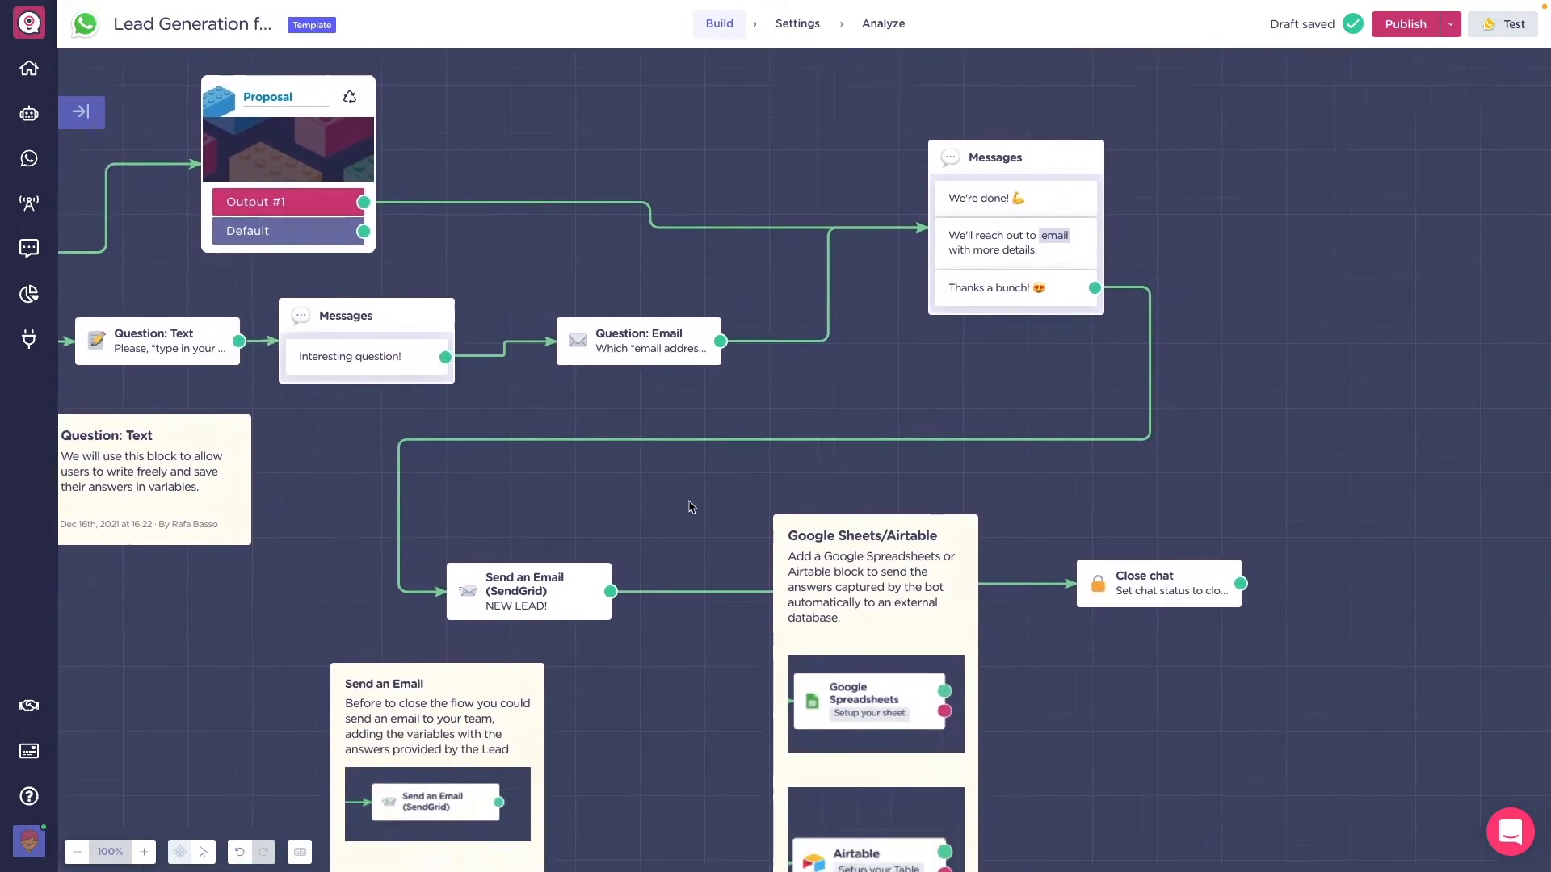
{"action": "scroll", "coordinate": [691, 508], "scroll_direction": "right", "scroll_amount": 1}
{"action": "scroll", "coordinate": [690, 508], "scroll_direction": "down", "scroll_amount": 1}
{"action": "left_click_drag", "start_coordinate": [501, 575], "coordinate": [501, 522]}
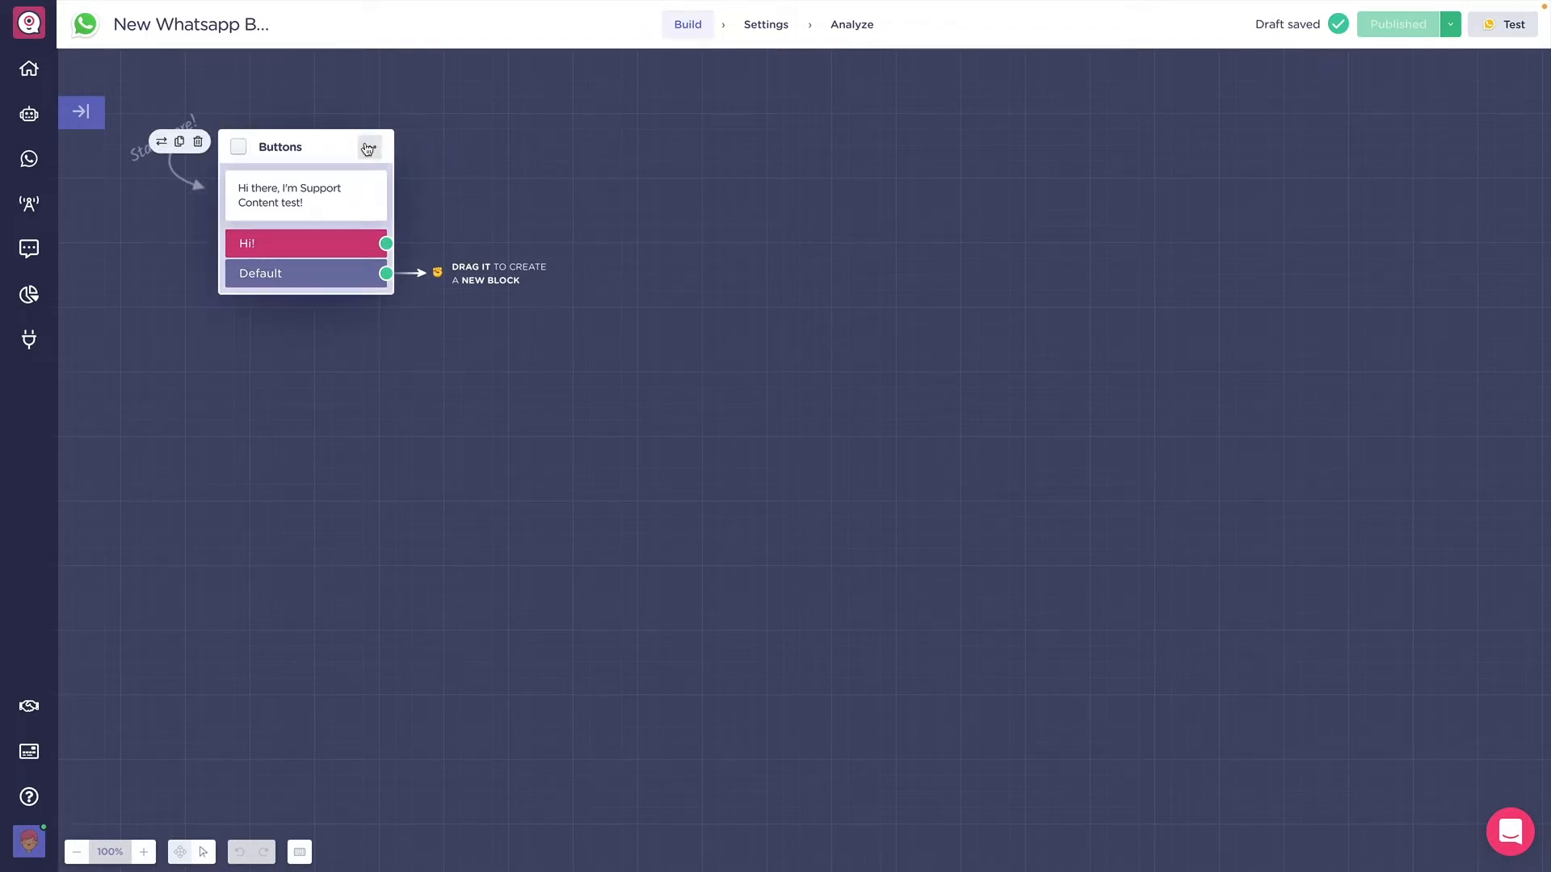
Delete the starting Buttons block and add a Set Variable block as the bot's first block
{"action": "left_click", "coordinate": [198, 143]}
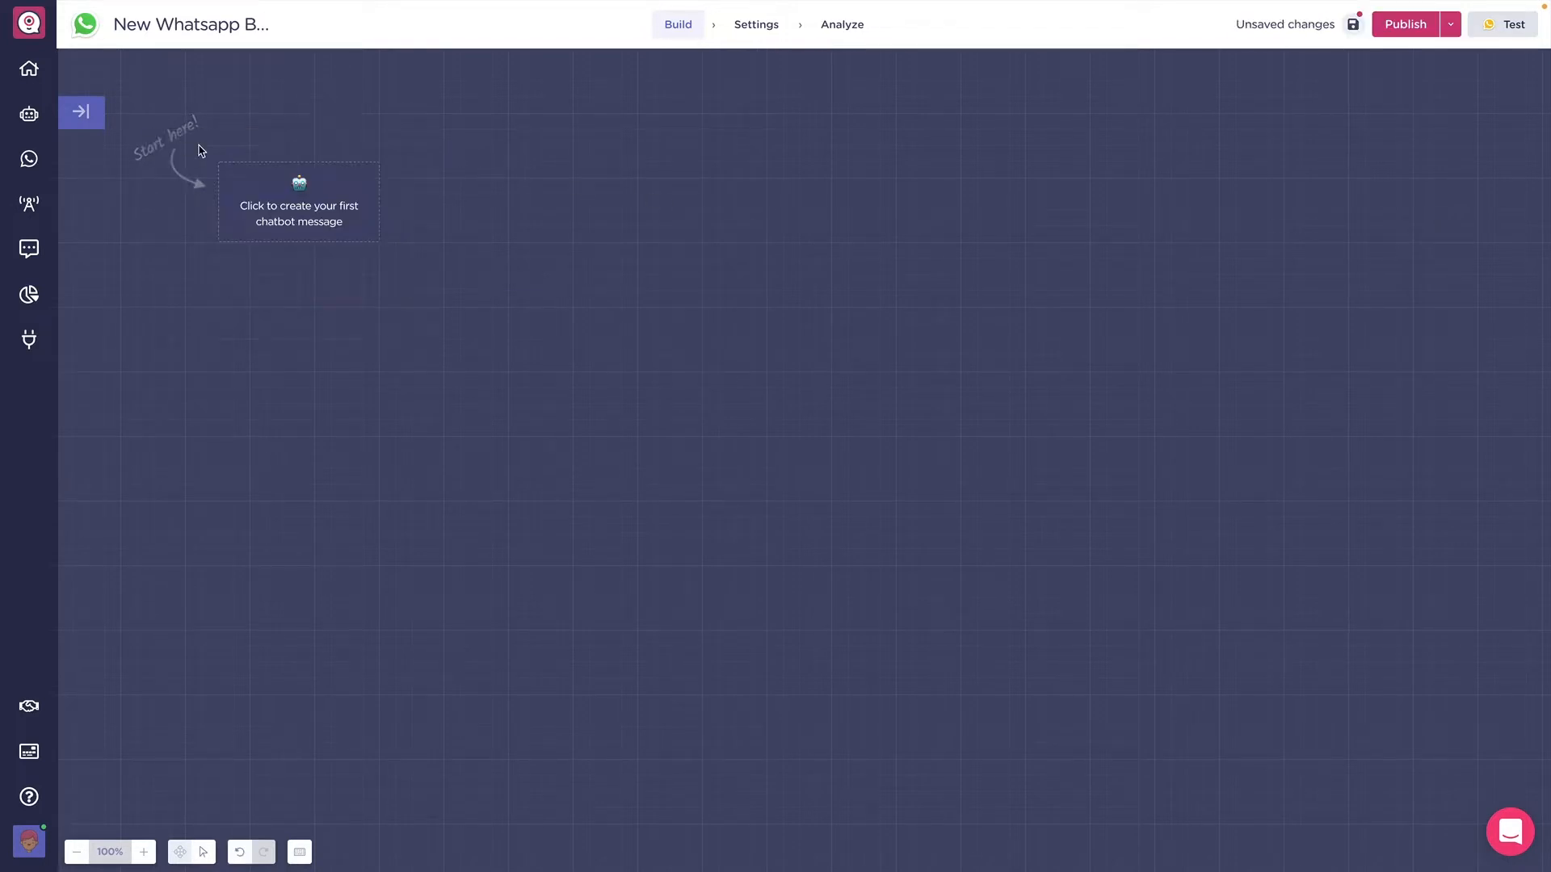
{"action": "left_click", "coordinate": [294, 188]}
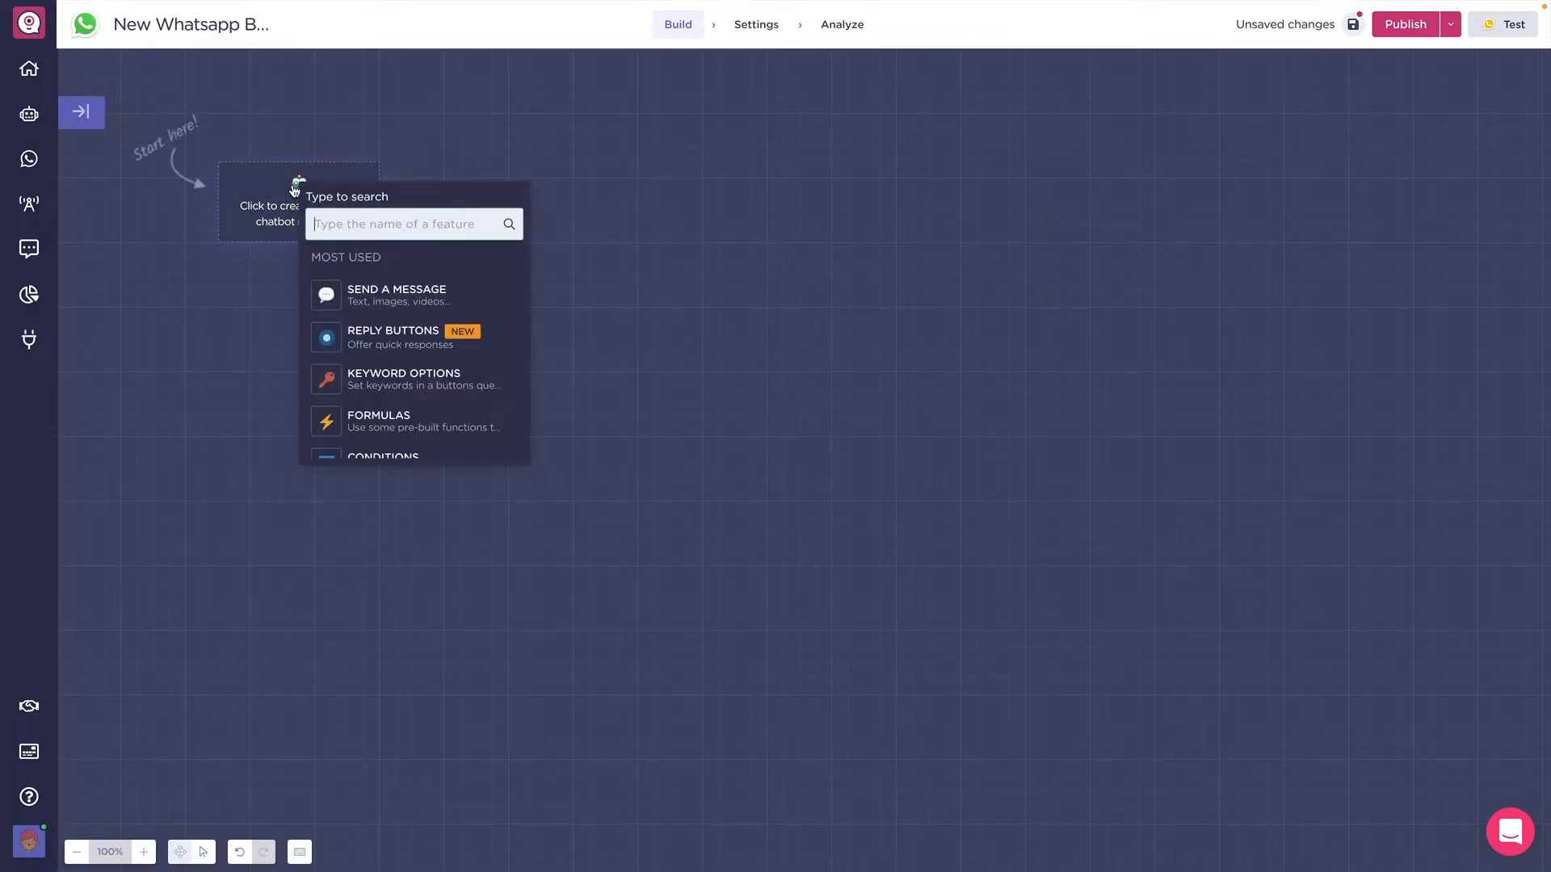
{"action": "type", "text": "set"}
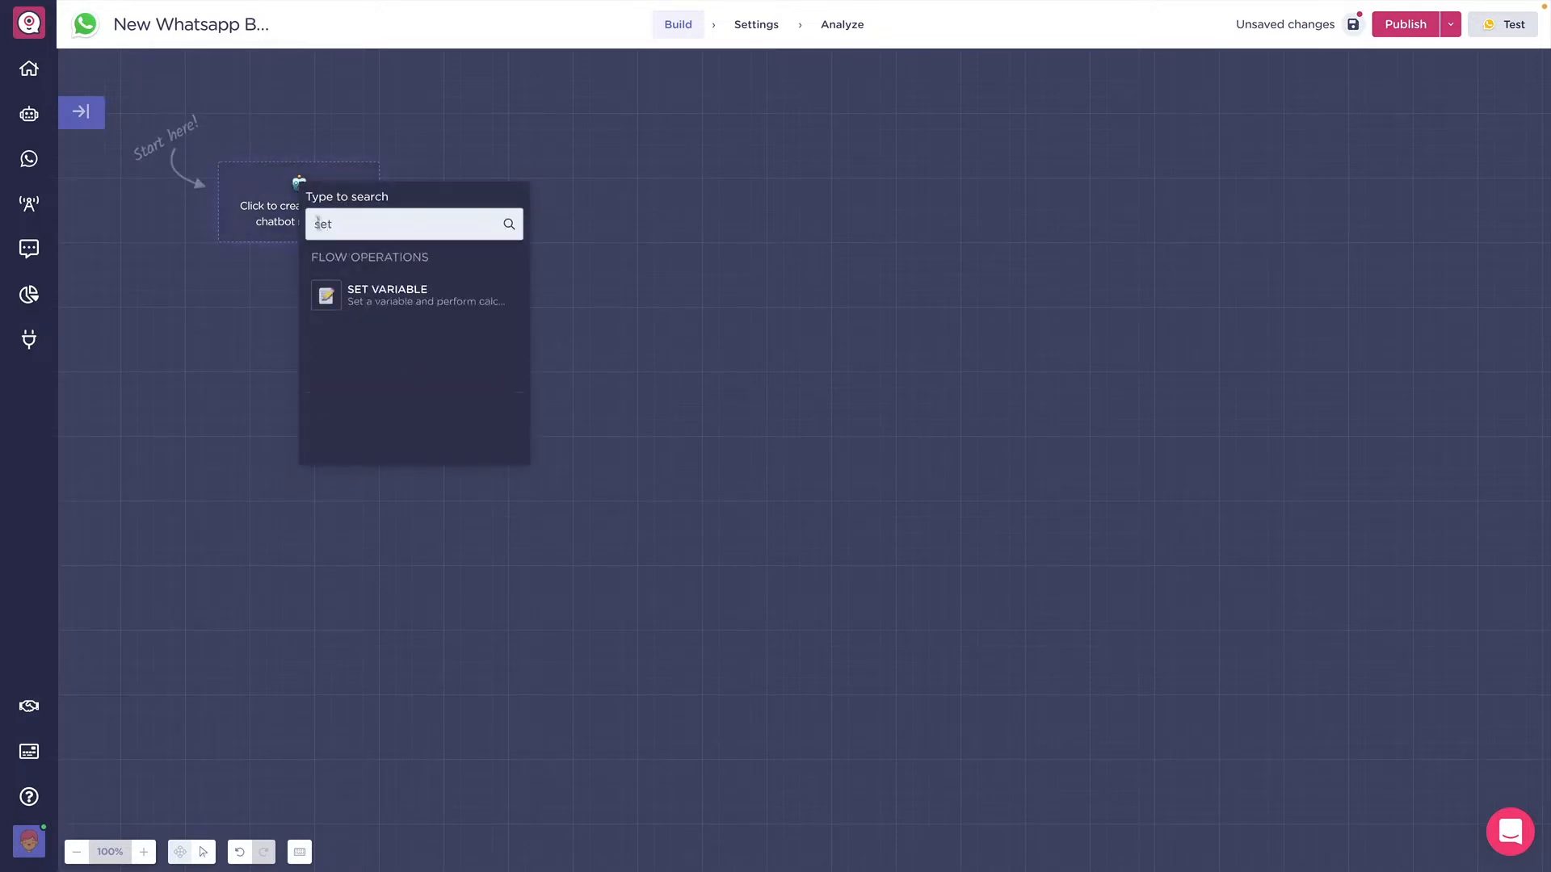
{"action": "left_click", "coordinate": [348, 293]}
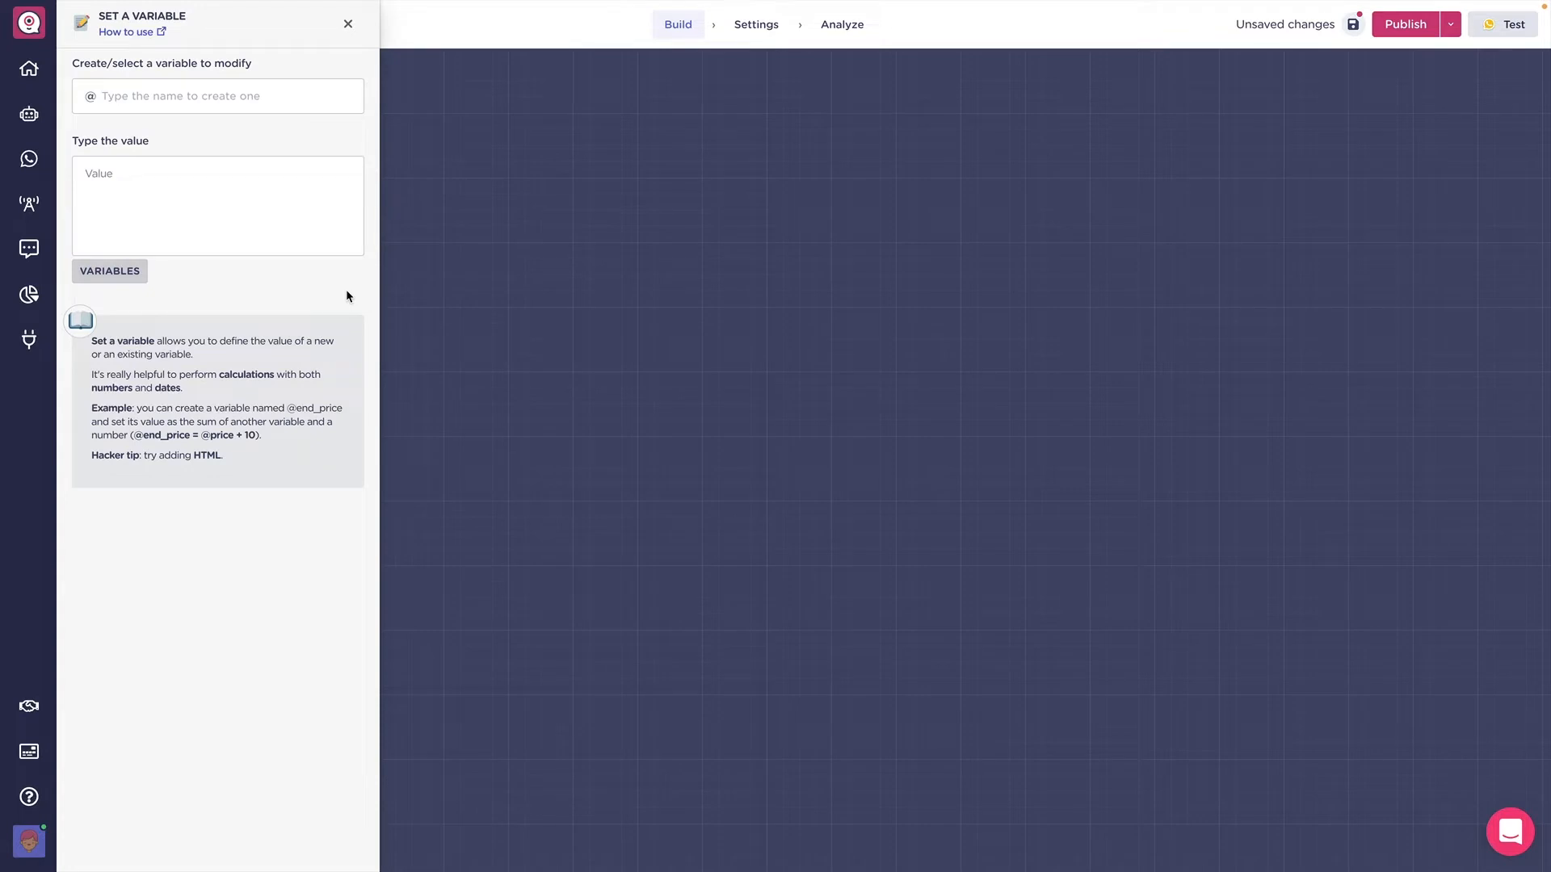
Set the existing welcome variable to the value ${body} in the Set Variable block and apply the changes
{"action": "left_click", "coordinate": [195, 99]}
{"action": "type", "text": "wel"}
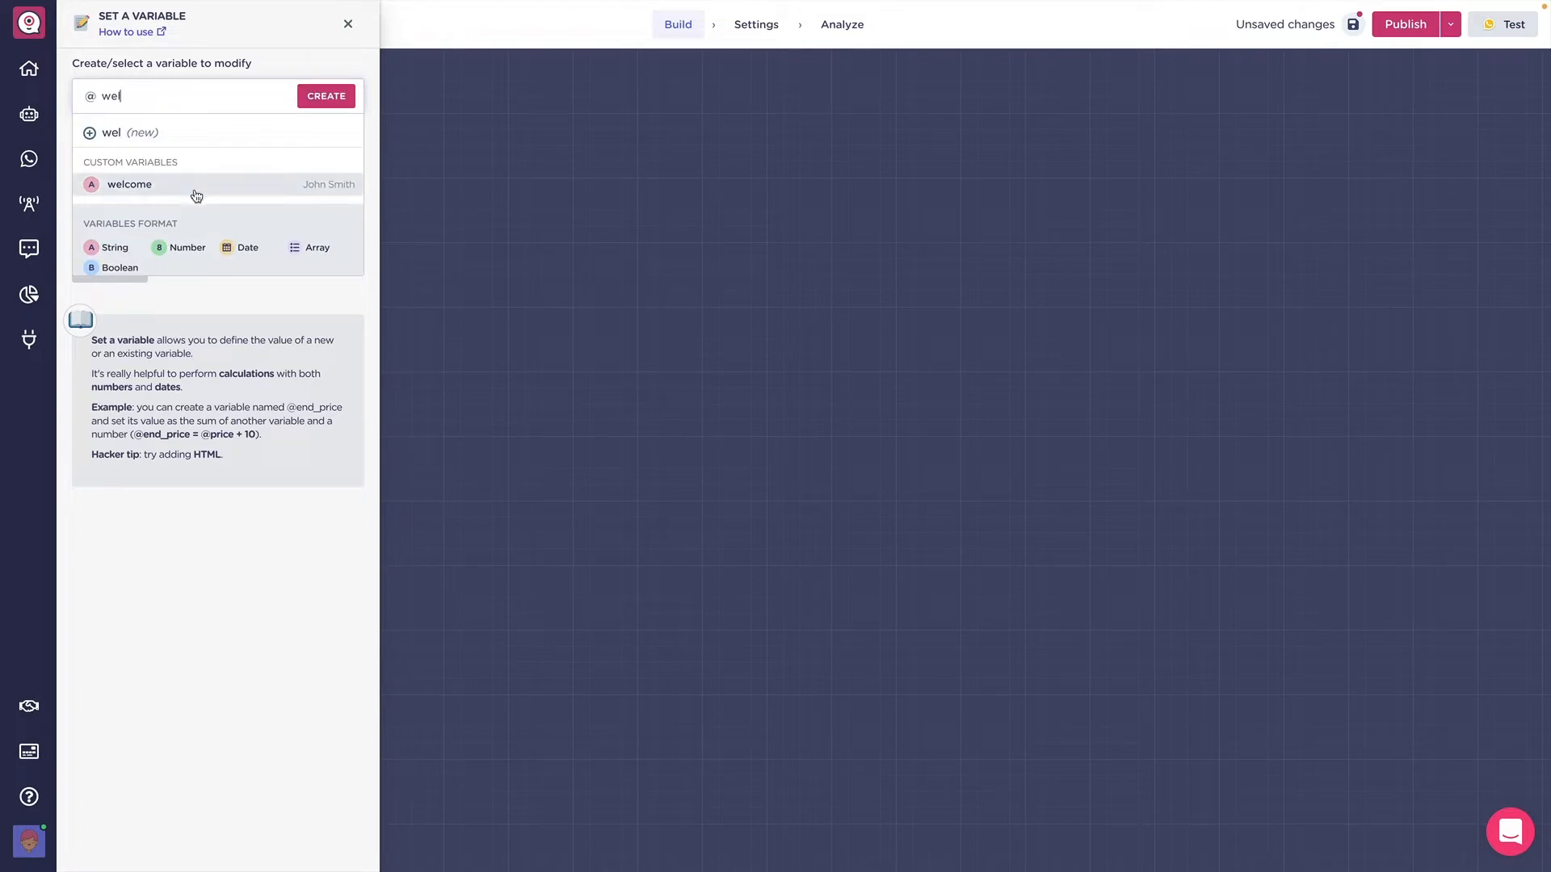
{"action": "left_click", "coordinate": [196, 195]}
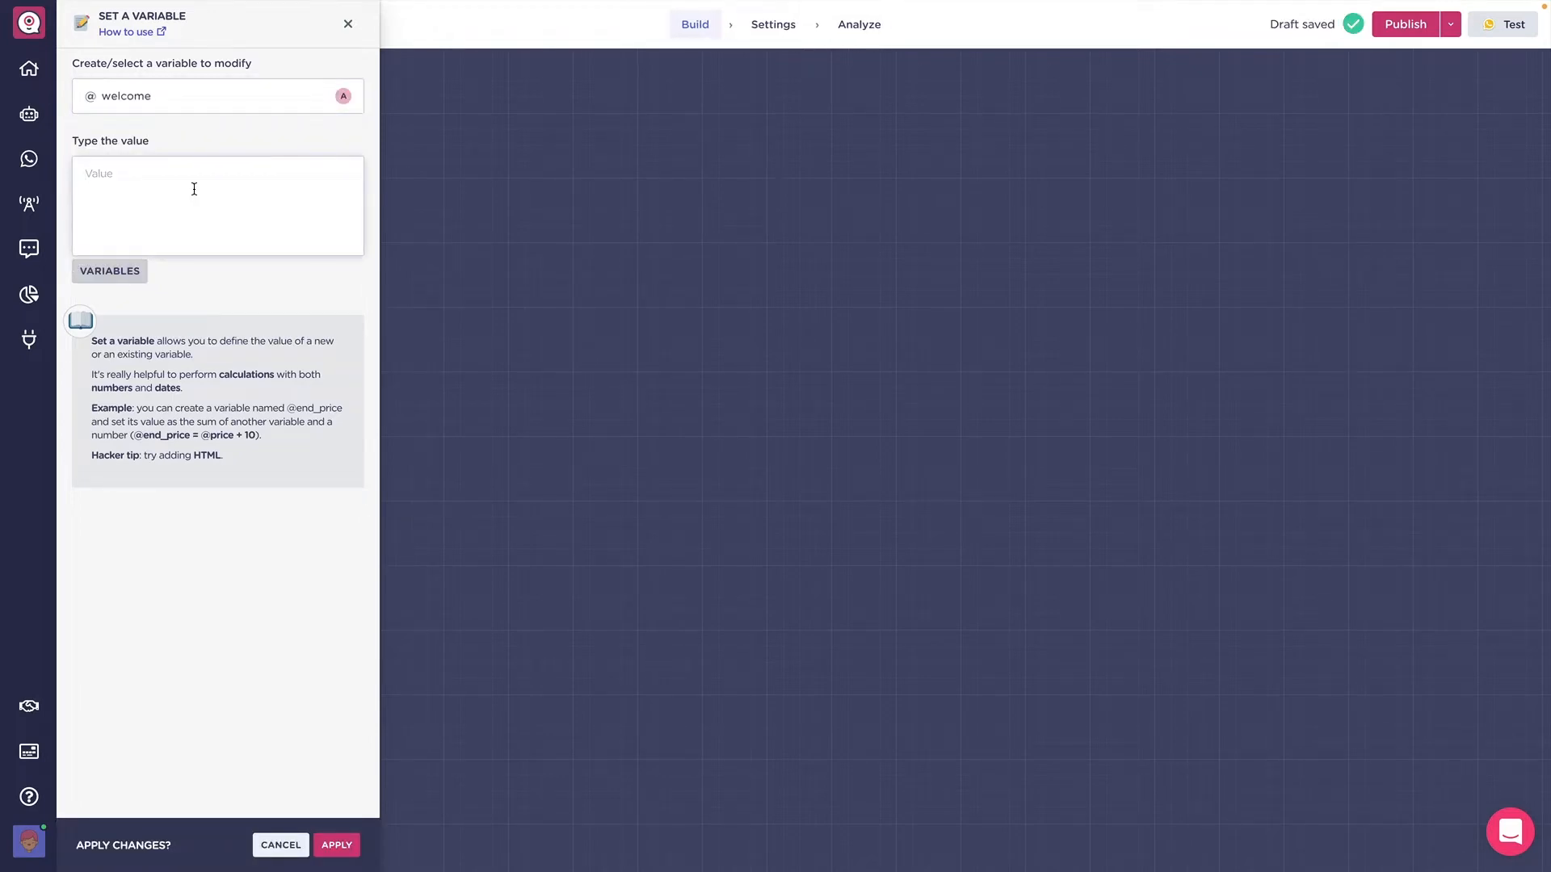
{"action": "type", "text": "$"}
{"action": "type", "text": "{}"}
{"action": "type", "text": "body"}
{"action": "left_click", "coordinate": [334, 849]}
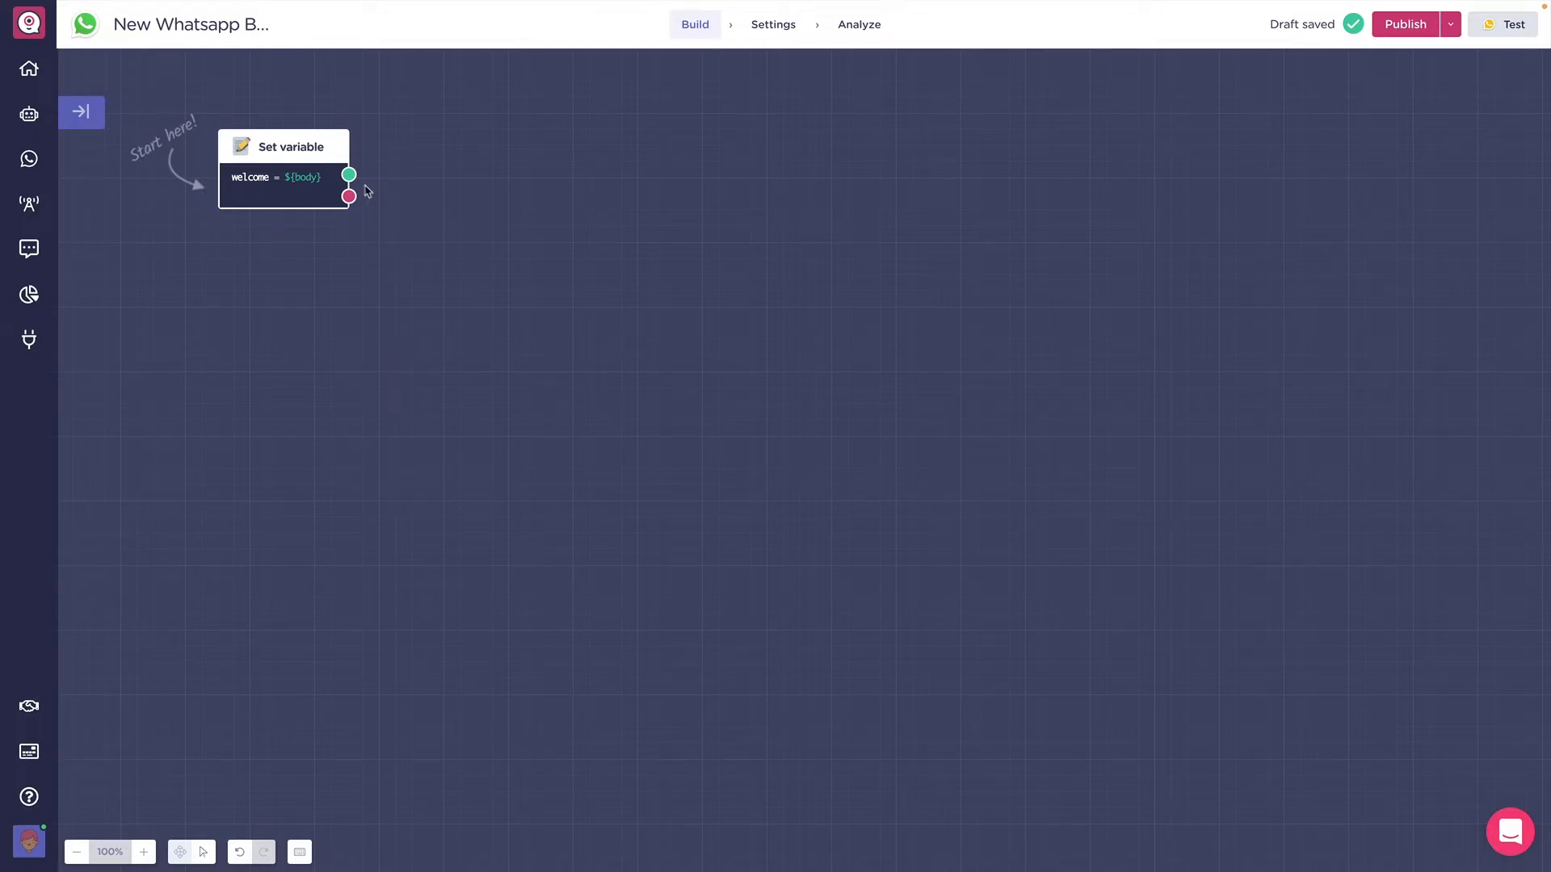
Add a Dialogflow block from the Set variable block's green output and open its Google Project JSON key account selection
{"action": "left_click_drag", "start_coordinate": [349, 174], "coordinate": [692, 459]}
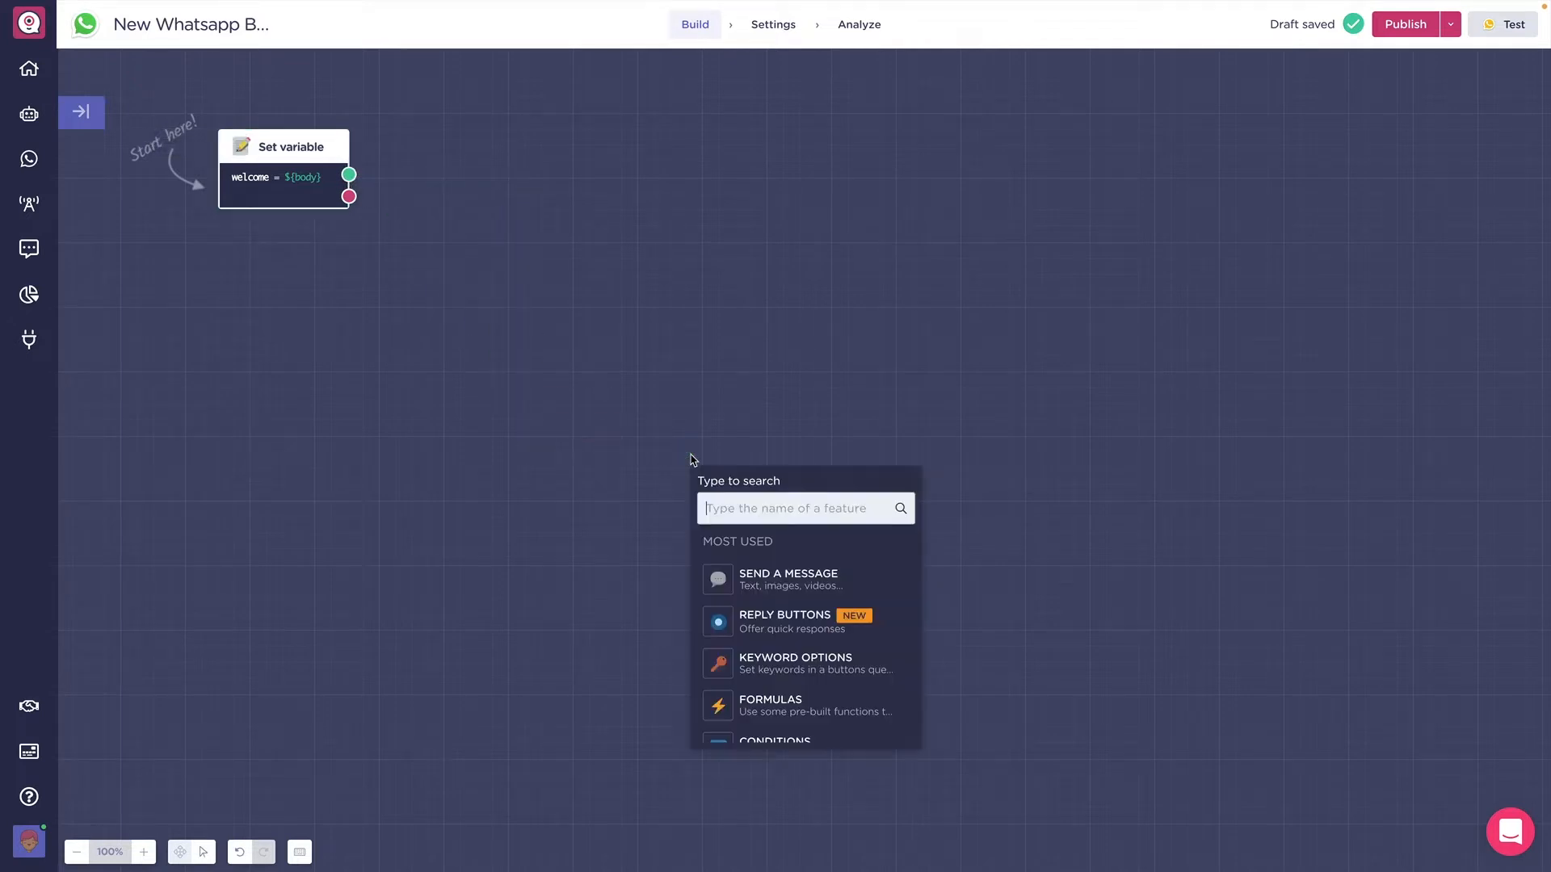
{"action": "type", "text": "dialo"}
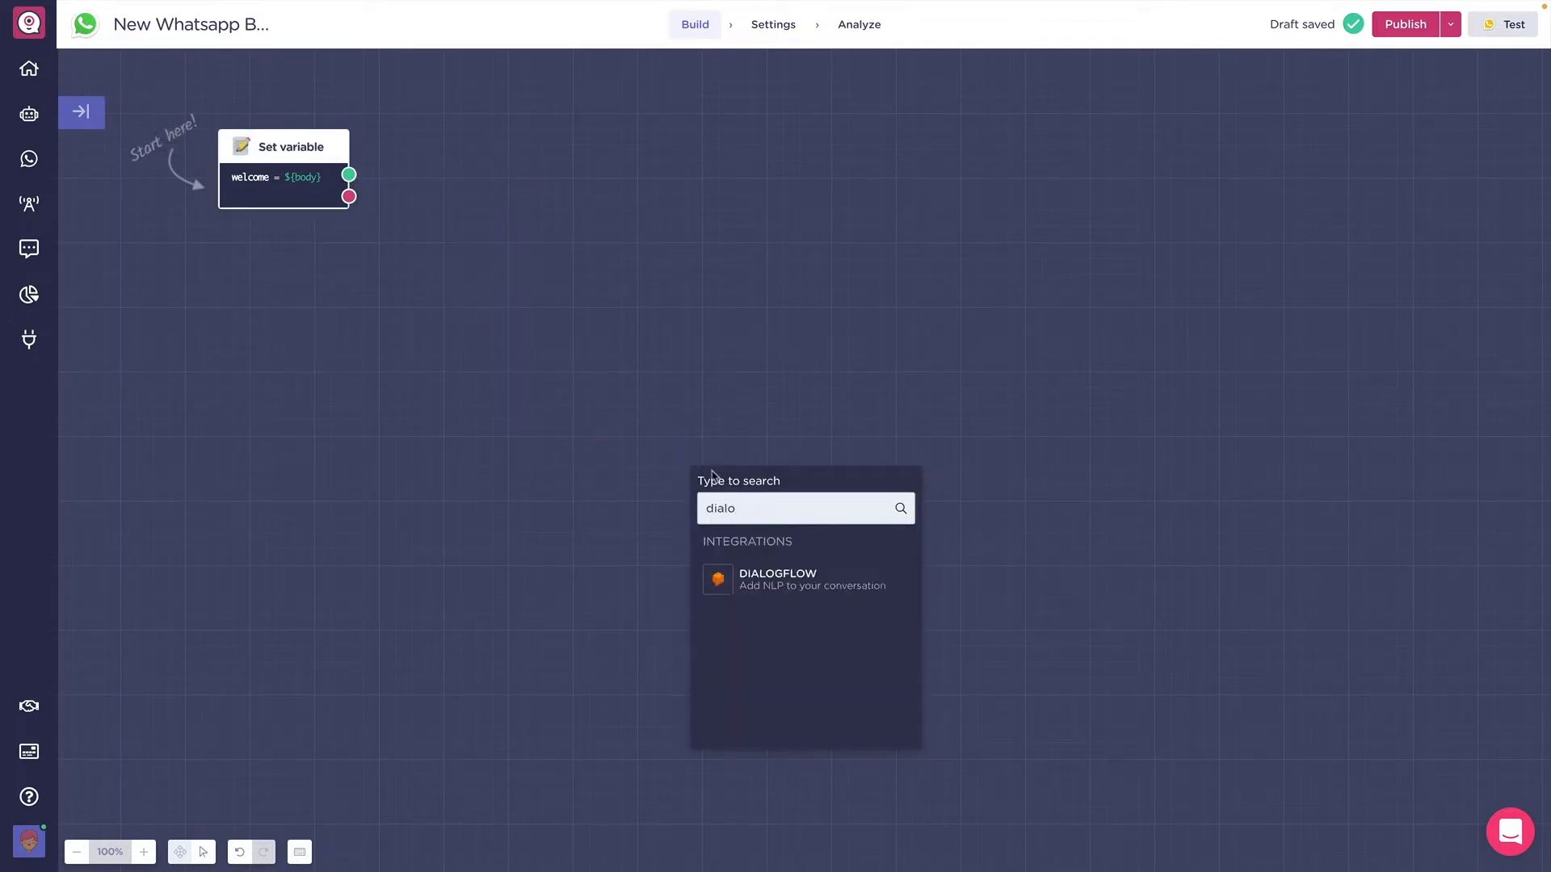
{"action": "left_click", "coordinate": [769, 578]}
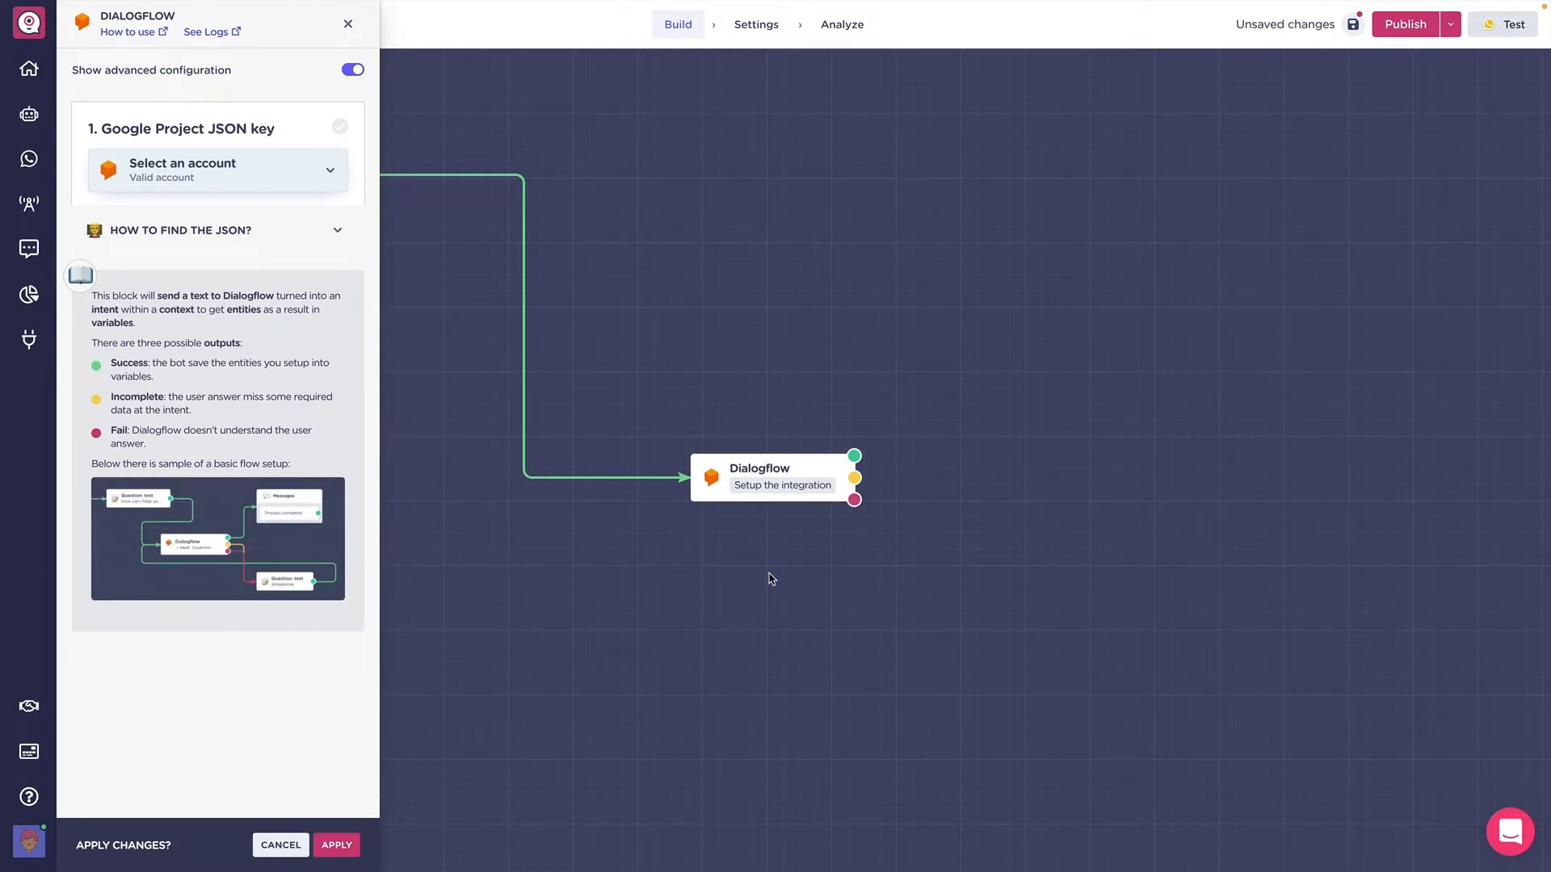
{"action": "left_click", "coordinate": [227, 177]}
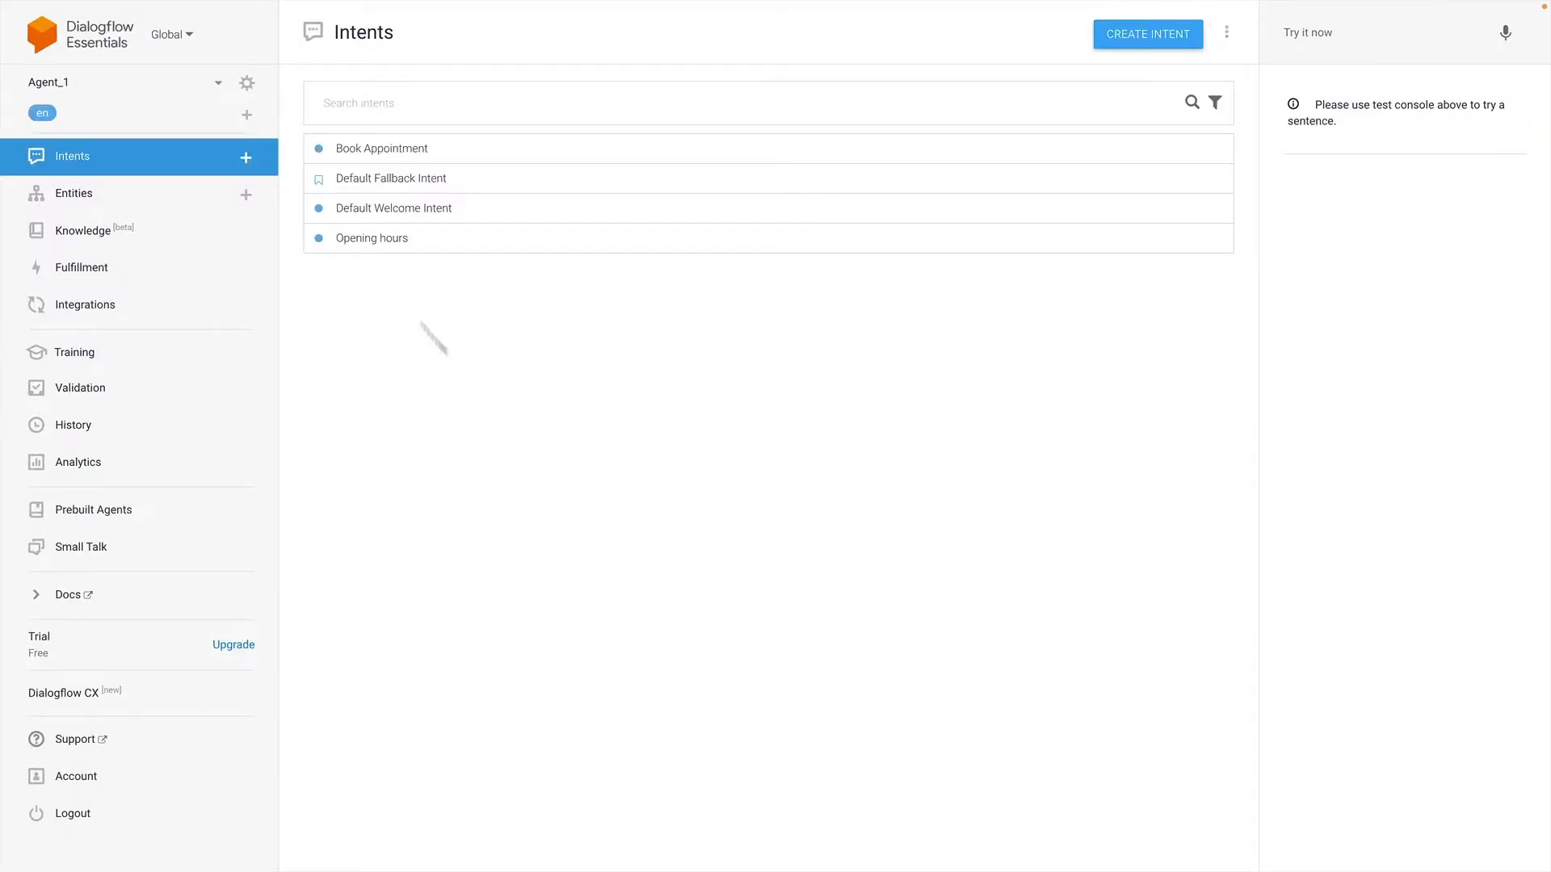
From Agent_1's settings in Dialogflow, open its linked Google Cloud project agent-1-mrxc and go to the project's API credentials
{"action": "left_click", "coordinate": [246, 83]}
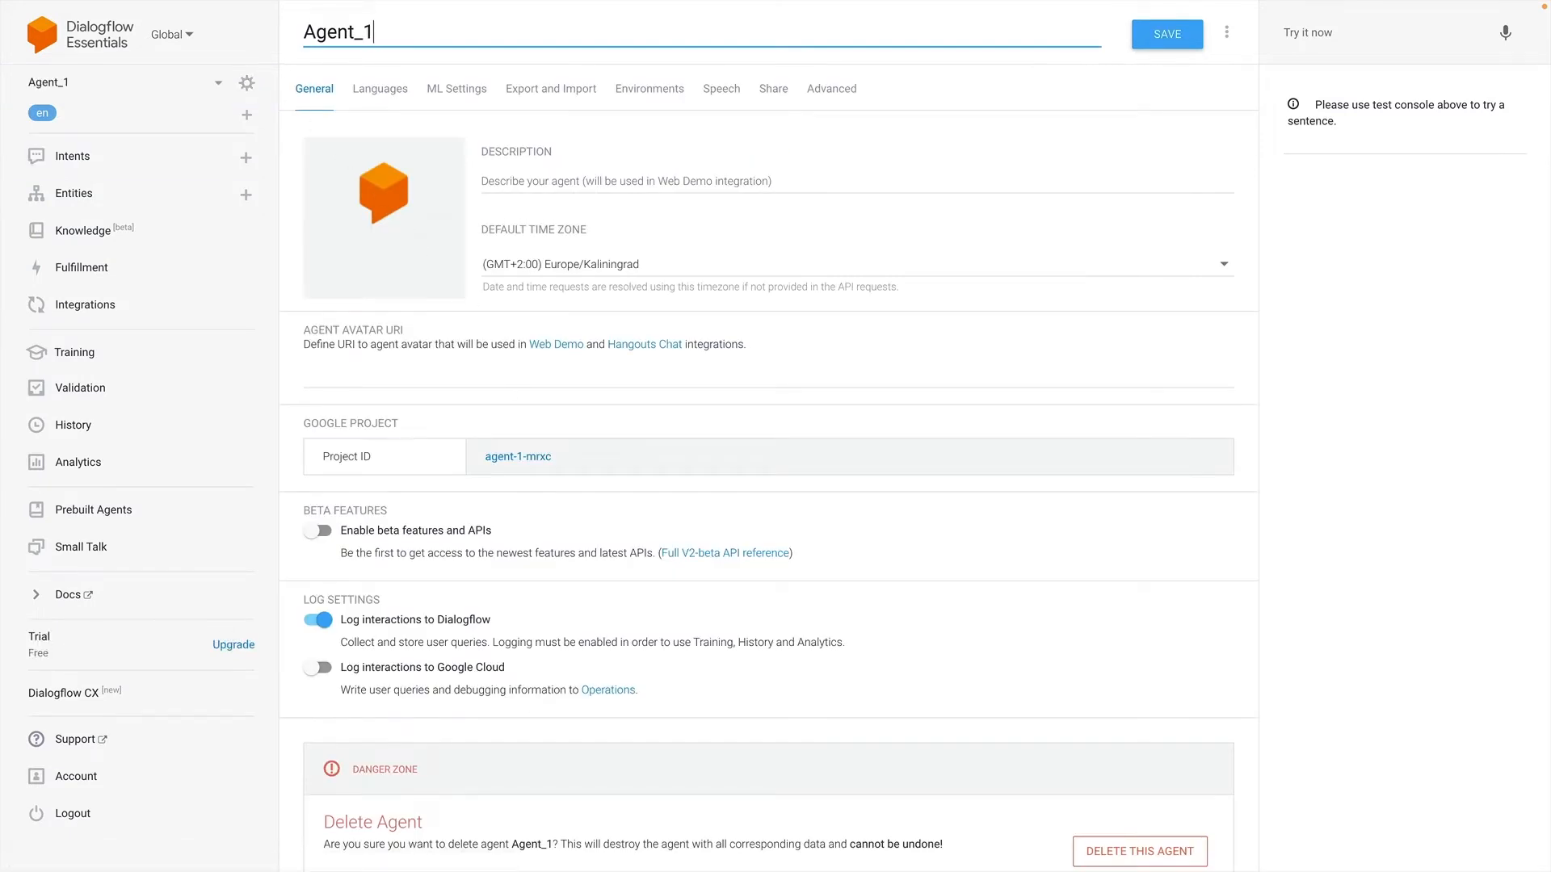
{"action": "triple_click", "coordinate": [521, 456]}
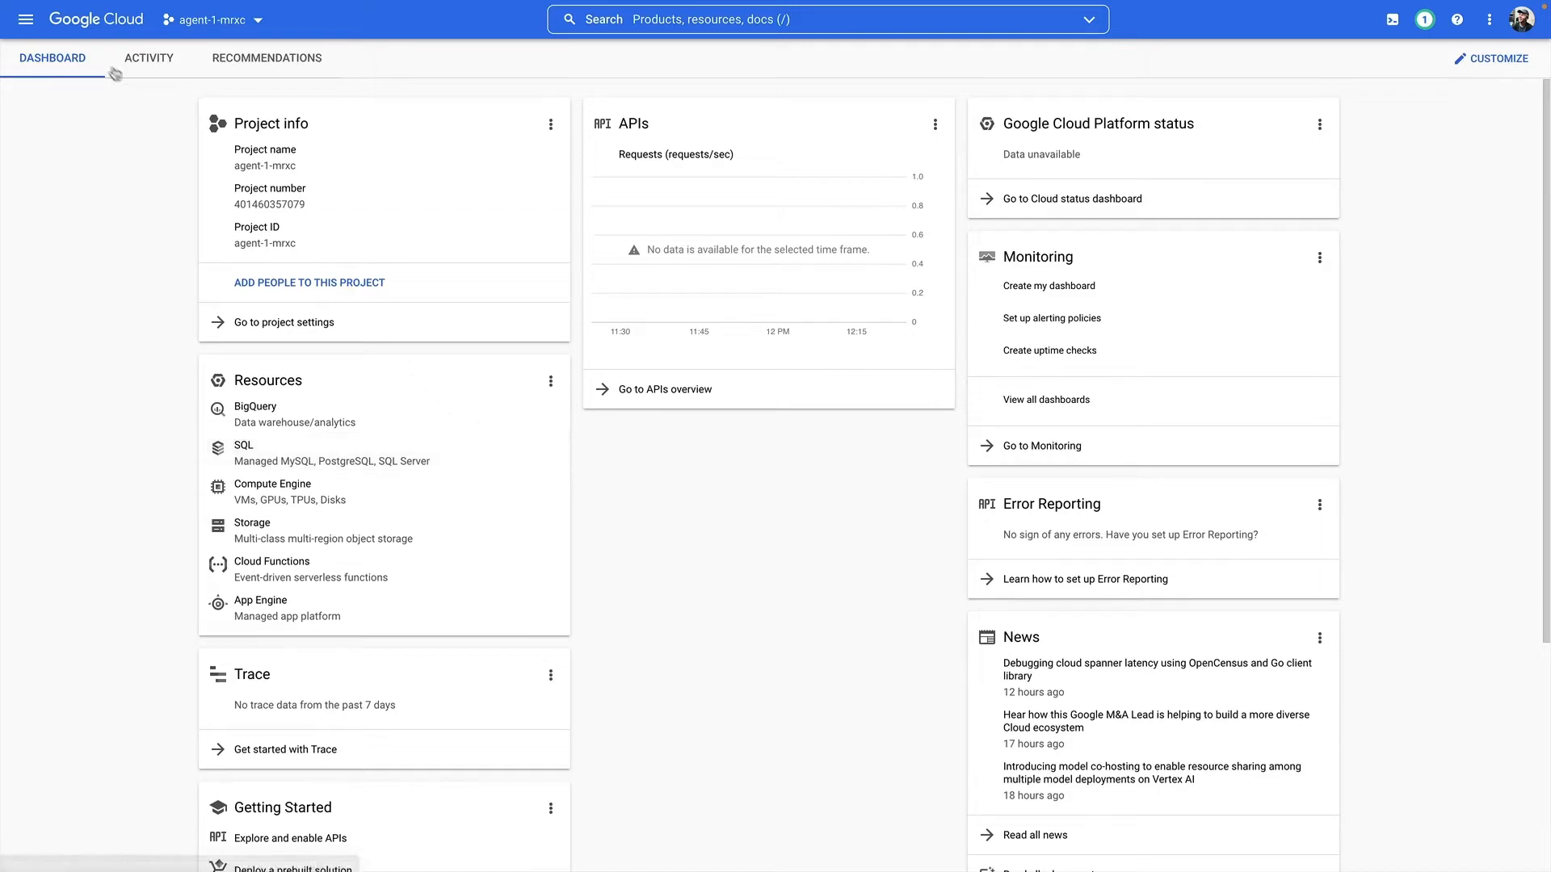
{"action": "left_click", "coordinate": [25, 20]}
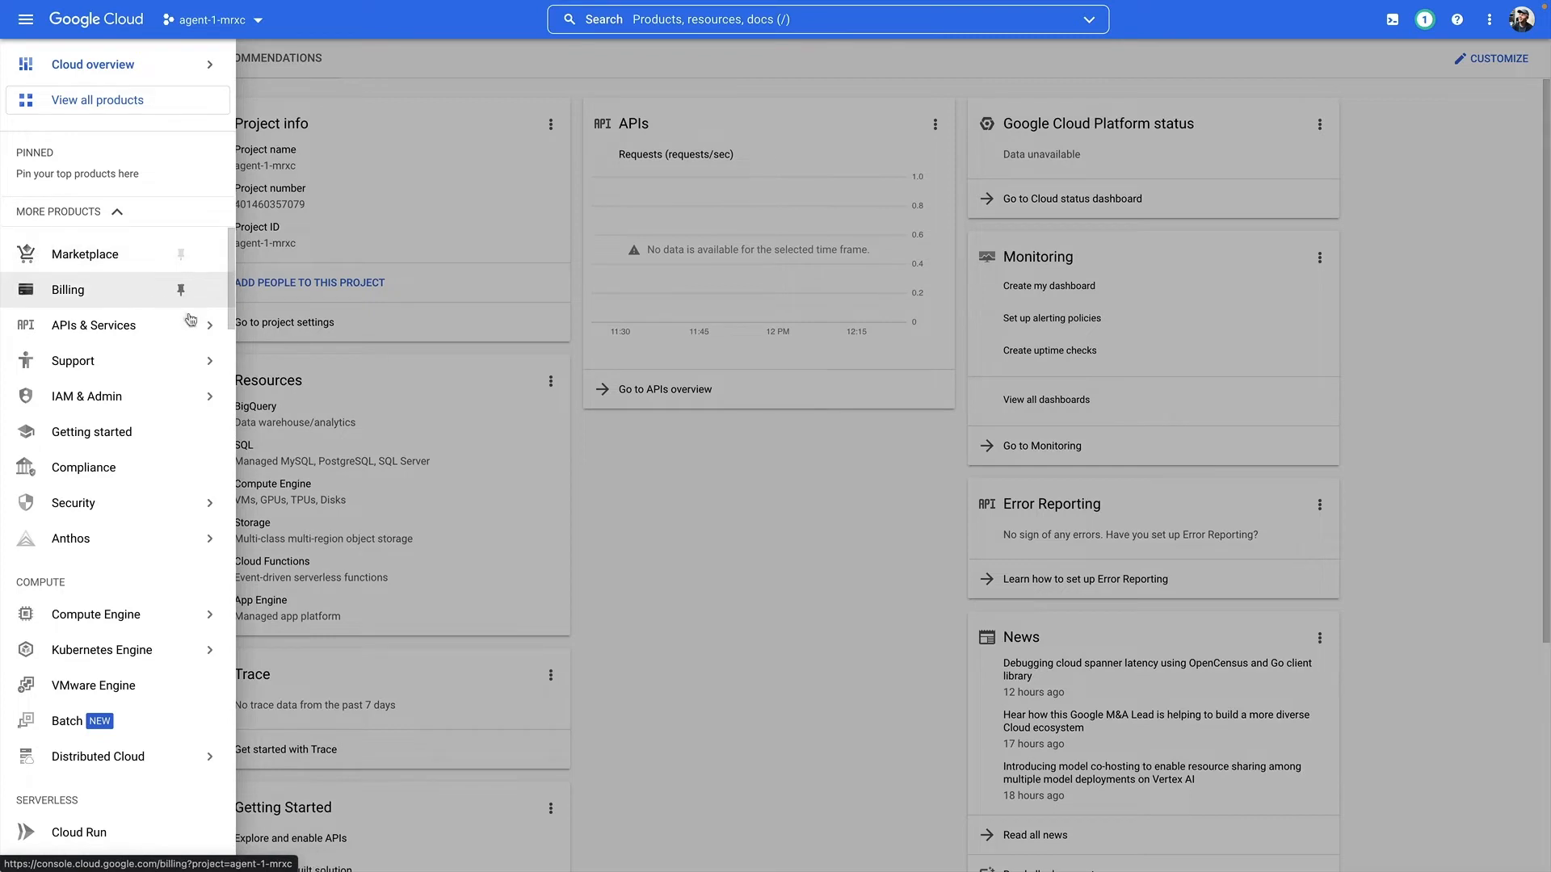
{"action": "mouse_move", "coordinate": [184, 321]}
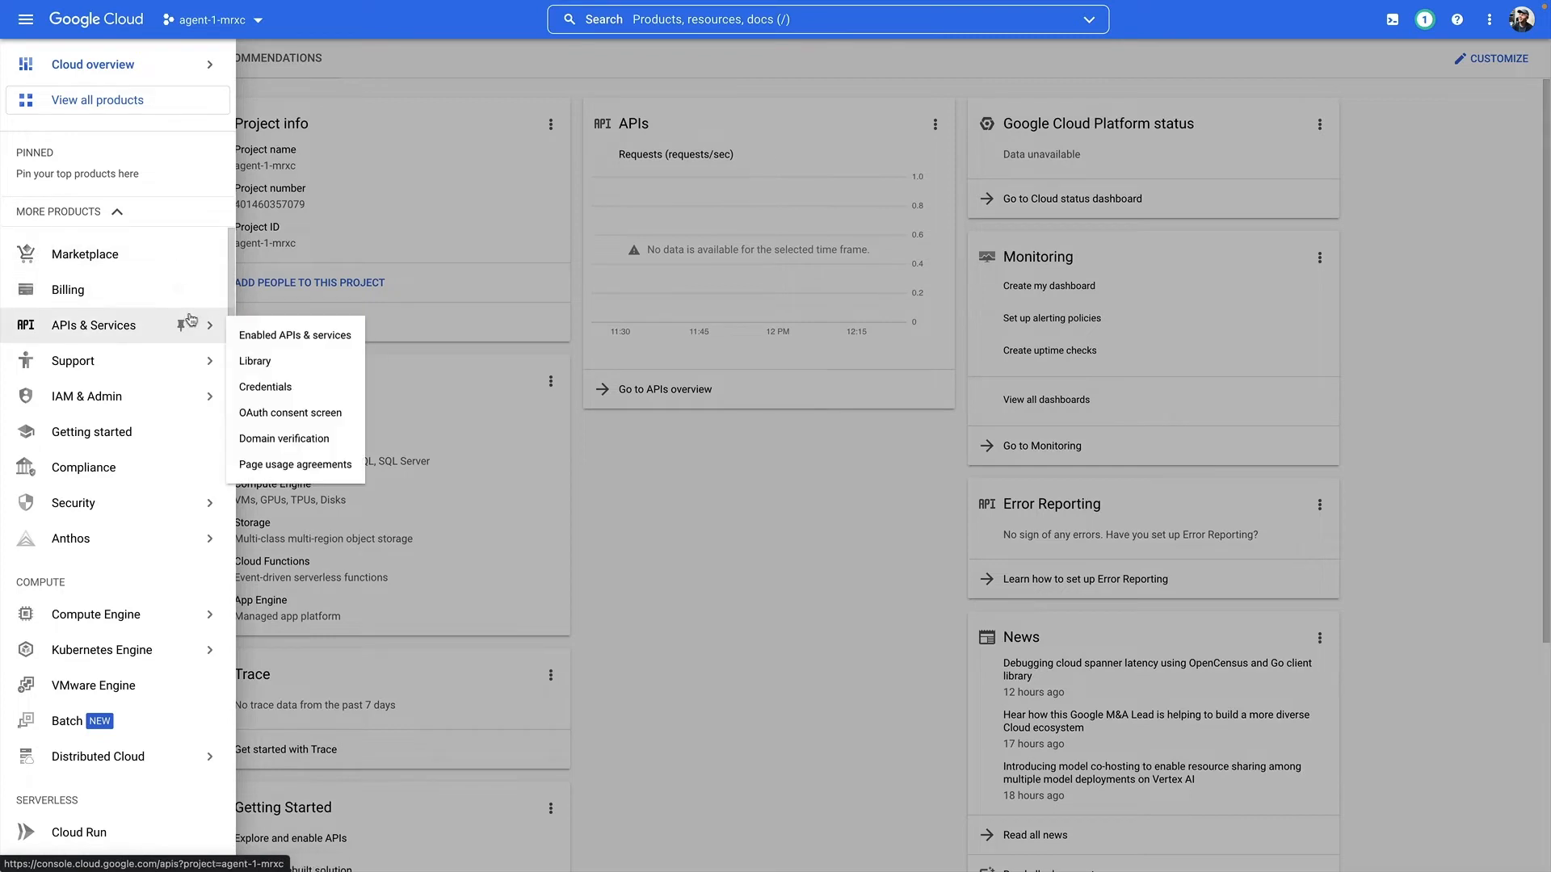
{"action": "left_click", "coordinate": [289, 394]}
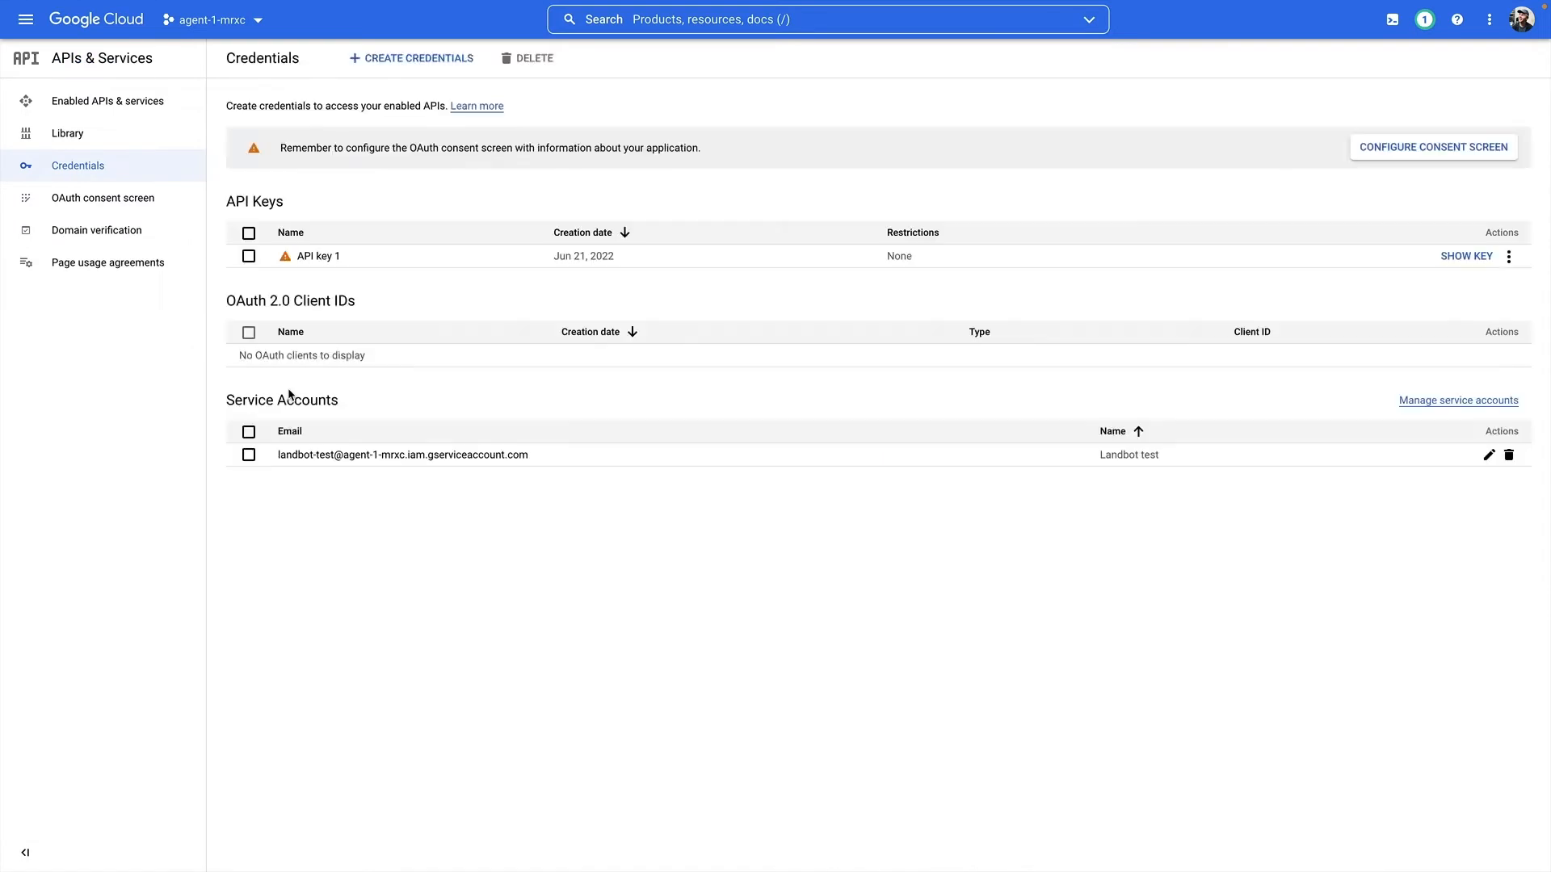
Create a service account named Agent_1 and grant it the Owner role on the project
{"action": "left_click", "coordinate": [408, 58]}
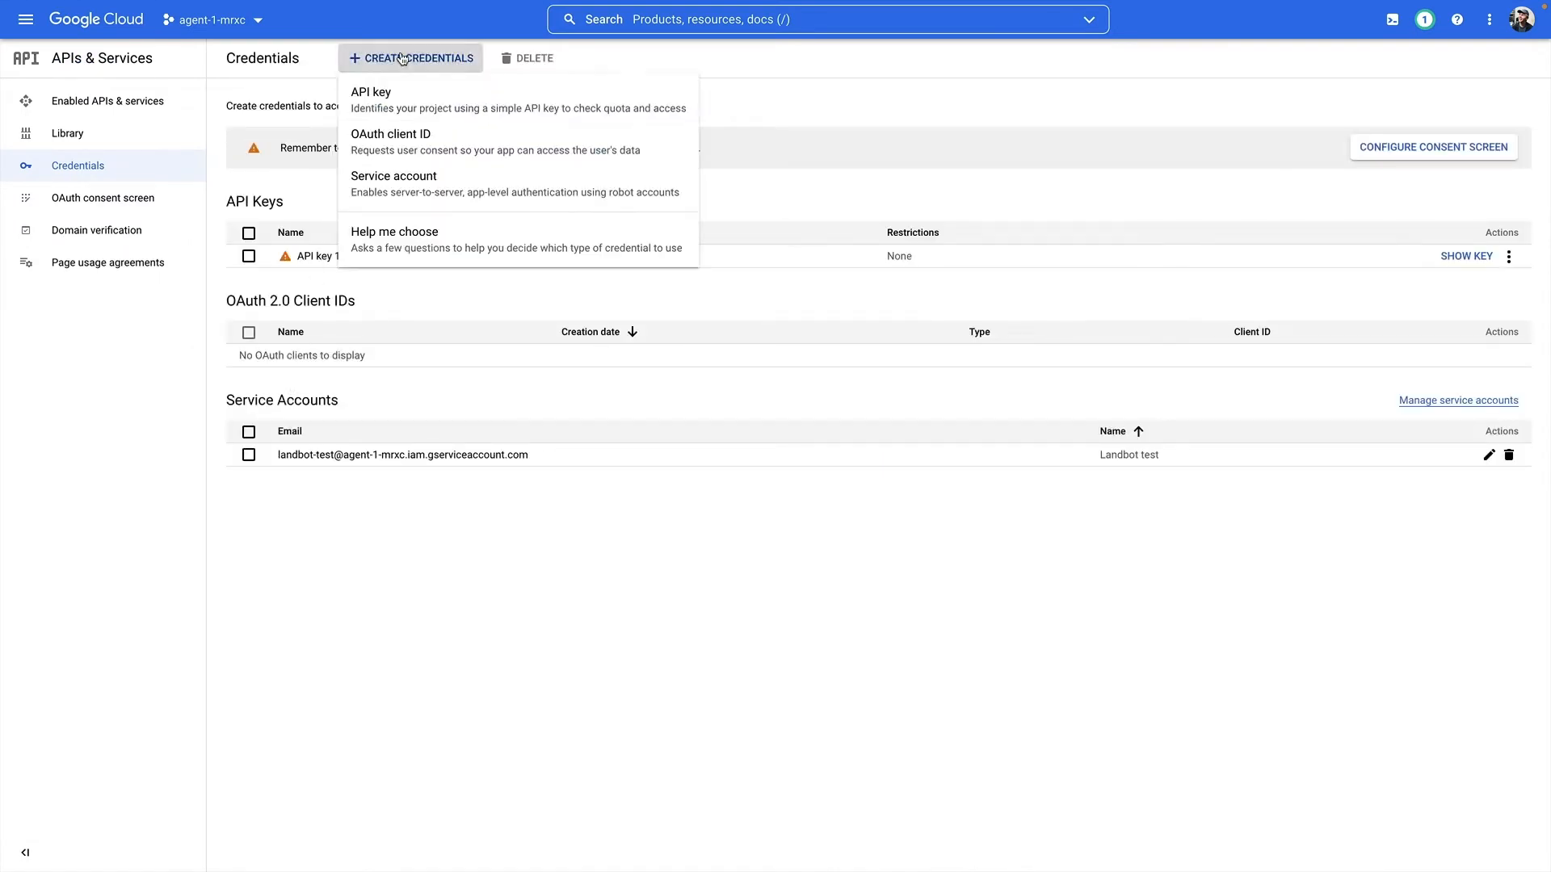
{"action": "left_click", "coordinate": [416, 194]}
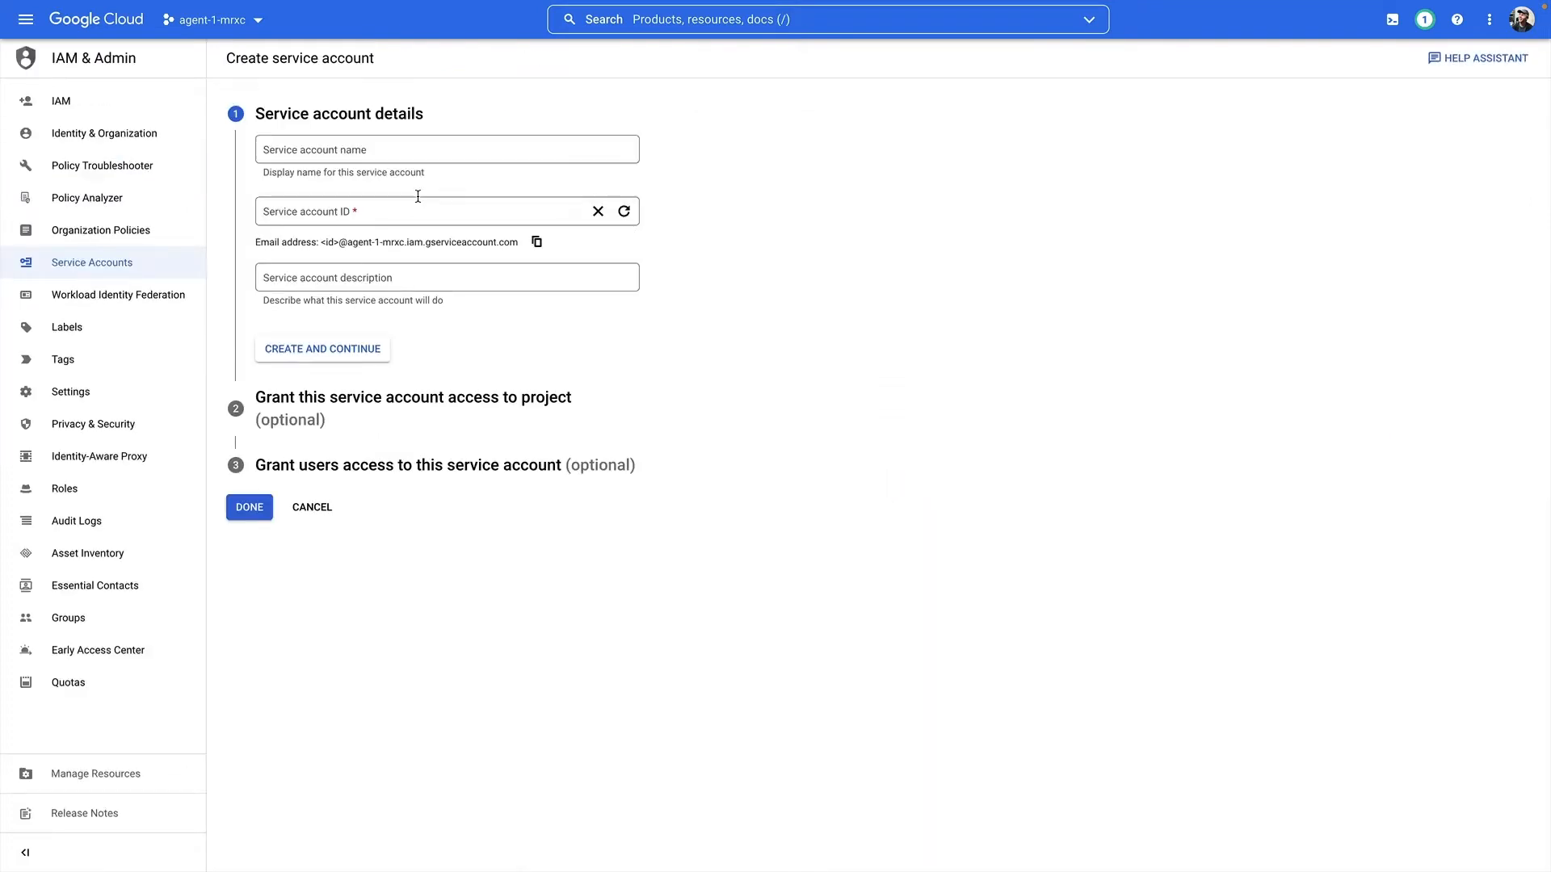
{"action": "left_click", "coordinate": [397, 154]}
{"action": "type", "text": "agent-1"}
{"action": "left_click", "coordinate": [380, 349]}
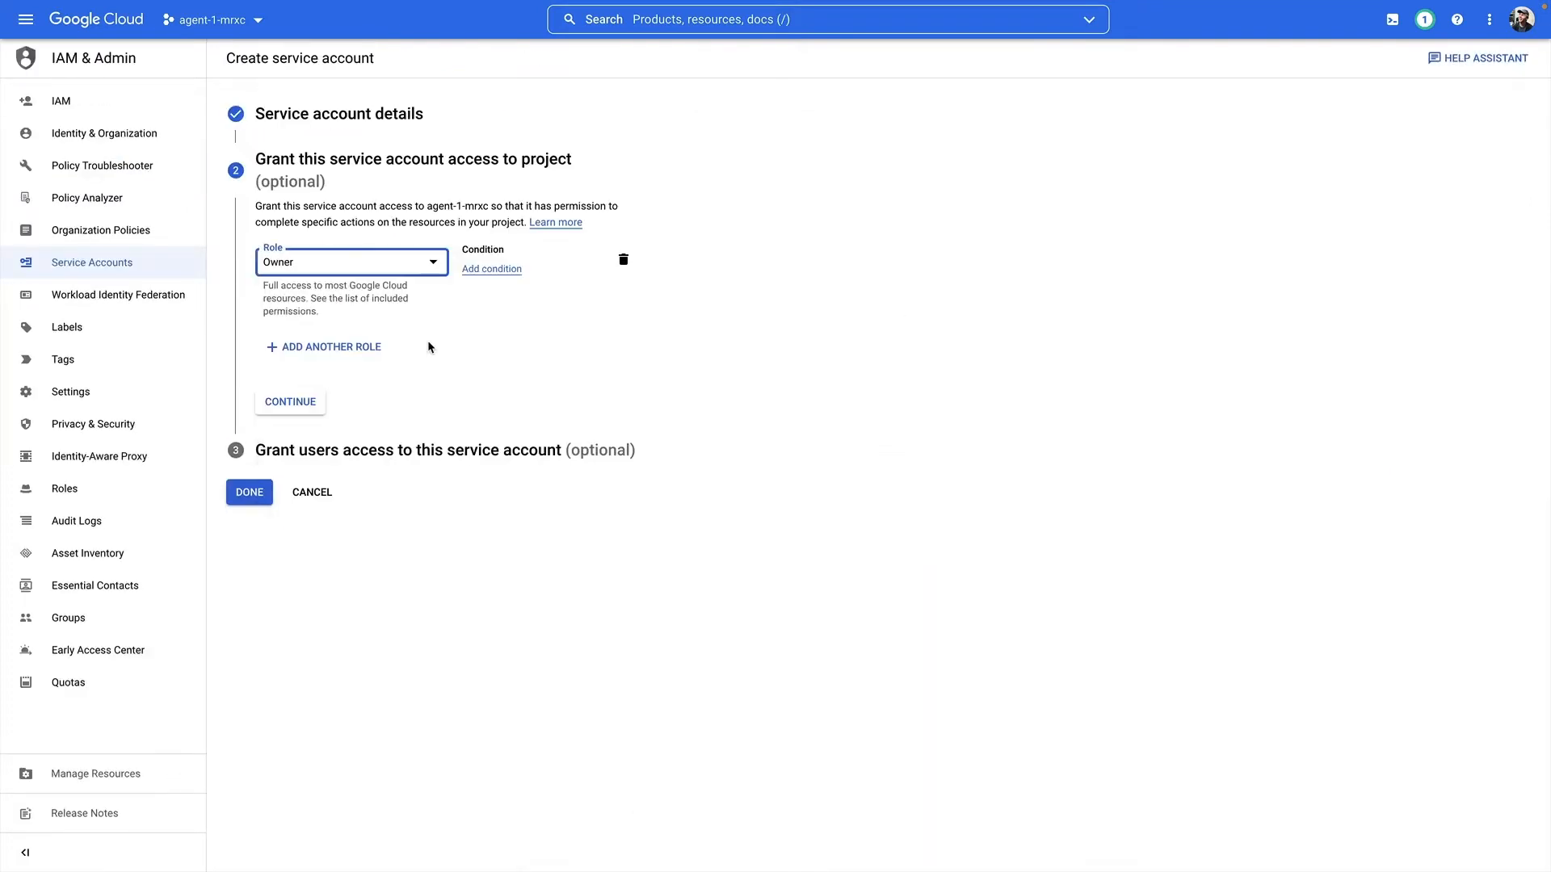
{"action": "left_click", "coordinate": [279, 398]}
{"action": "left_click", "coordinate": [250, 446]}
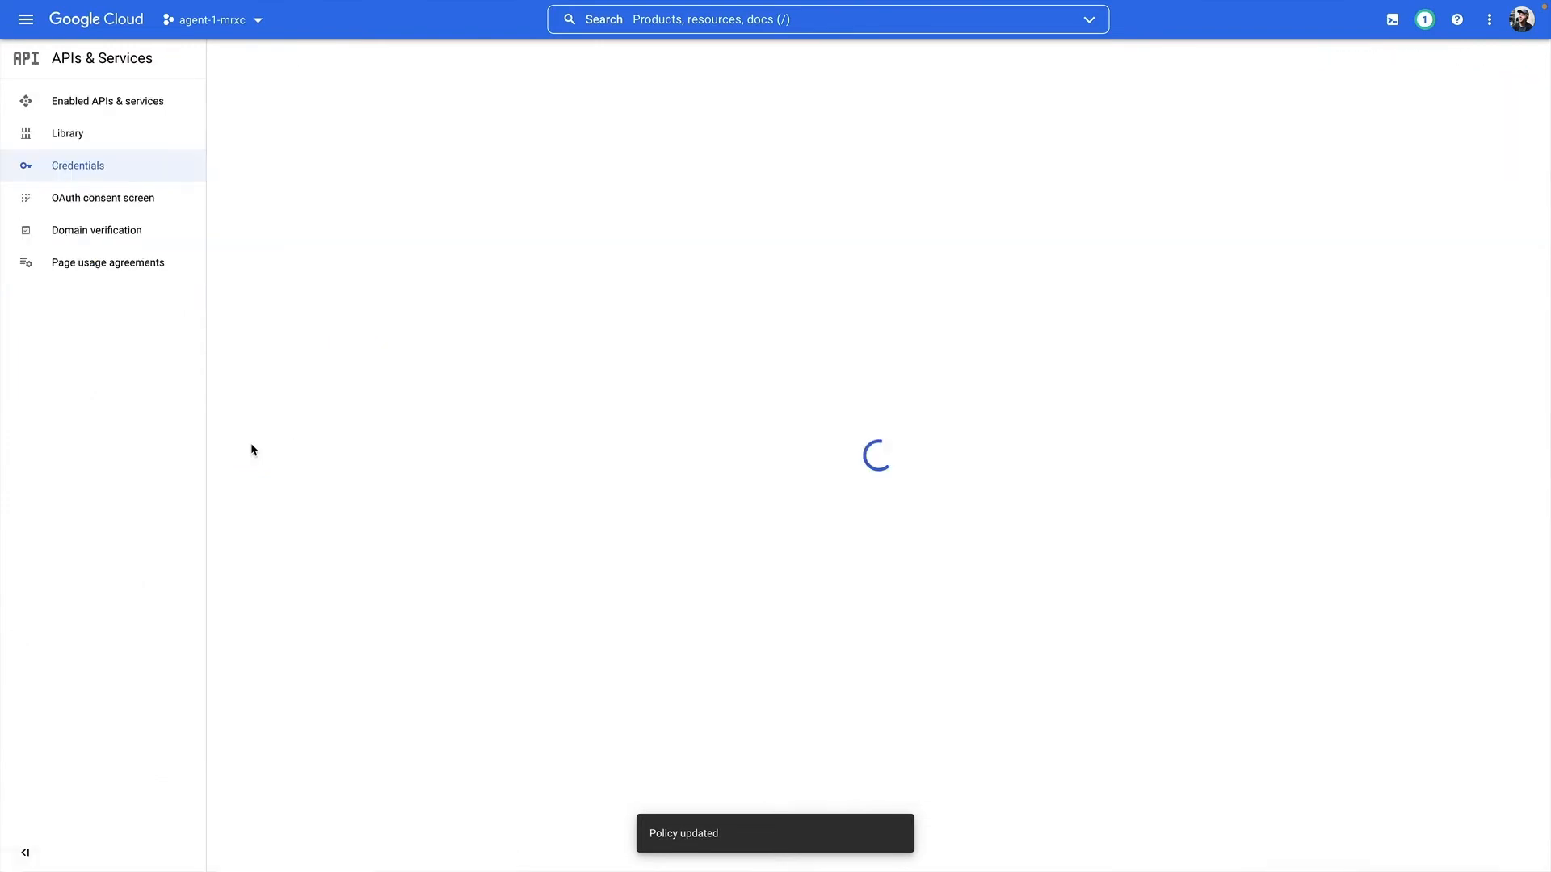
Create and download a JSON key for the Agent_1 service account
{"action": "left_click", "coordinate": [338, 455]}
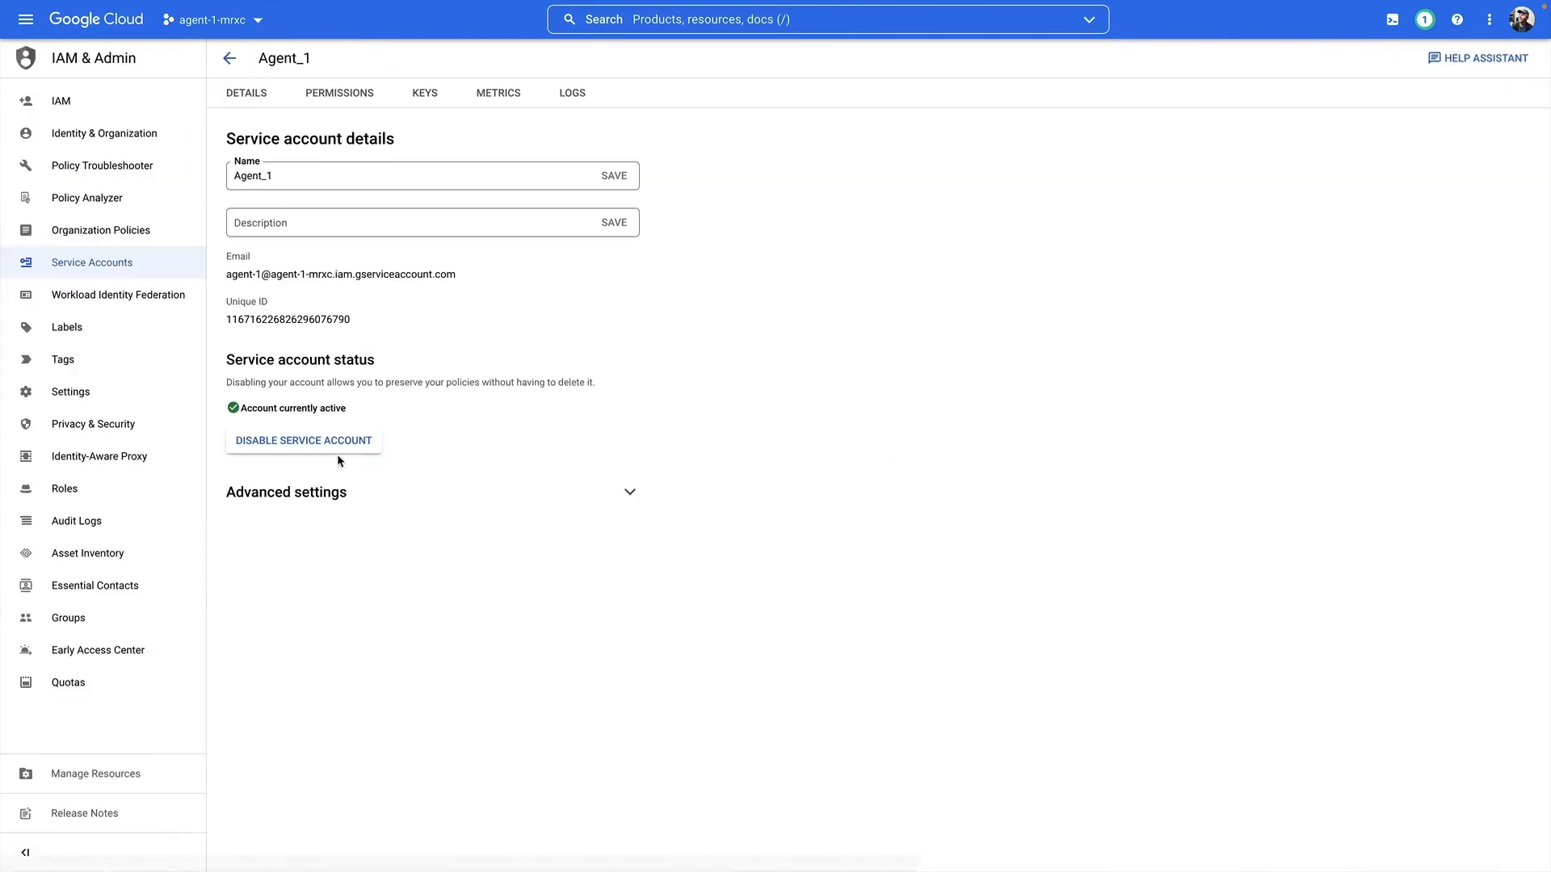
{"action": "left_click", "coordinate": [425, 97]}
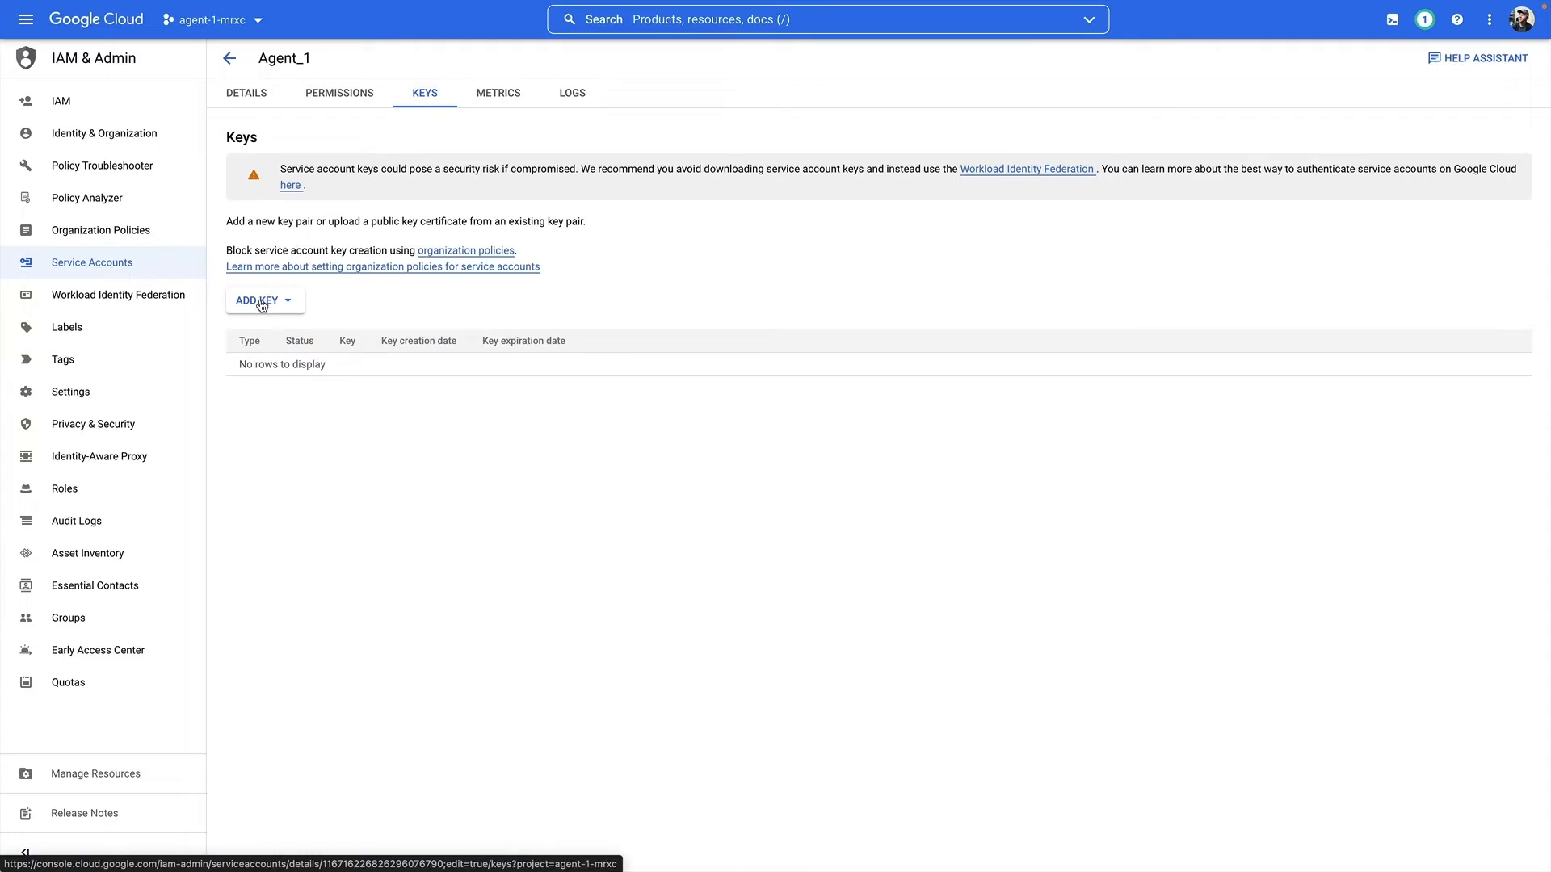
{"action": "left_click", "coordinate": [260, 301]}
{"action": "left_click", "coordinate": [270, 332]}
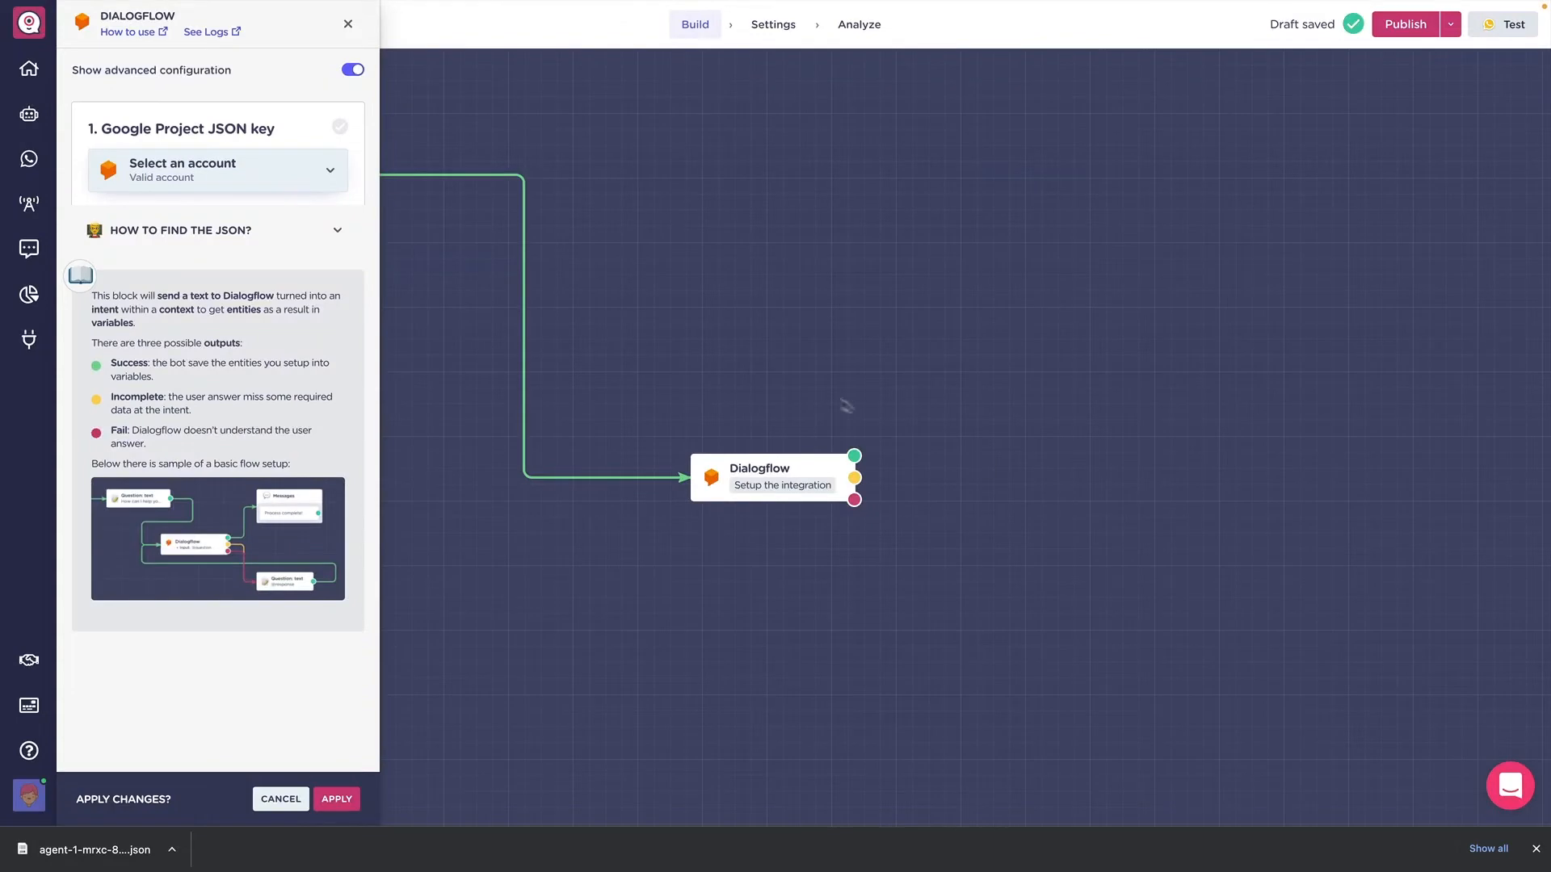
Back in Landbot, upload the downloaded agent-1-mrxc JSON key file as the Dialogflow block's Google Project key
{"action": "left_click", "coordinate": [329, 184]}
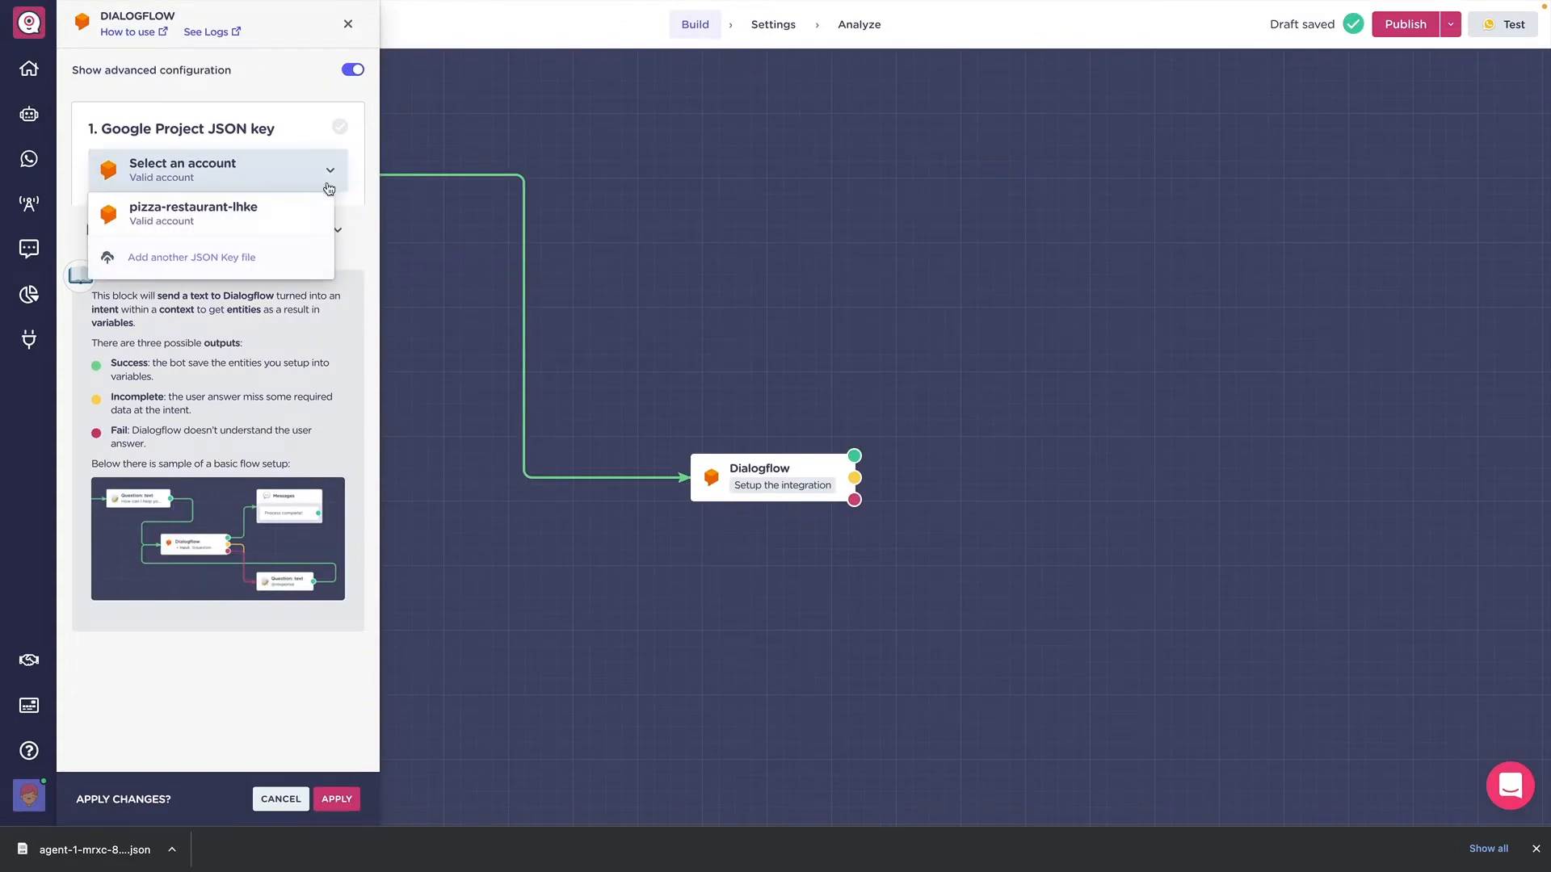
{"action": "left_click", "coordinate": [255, 256]}
{"action": "left_click", "coordinate": [878, 459]}
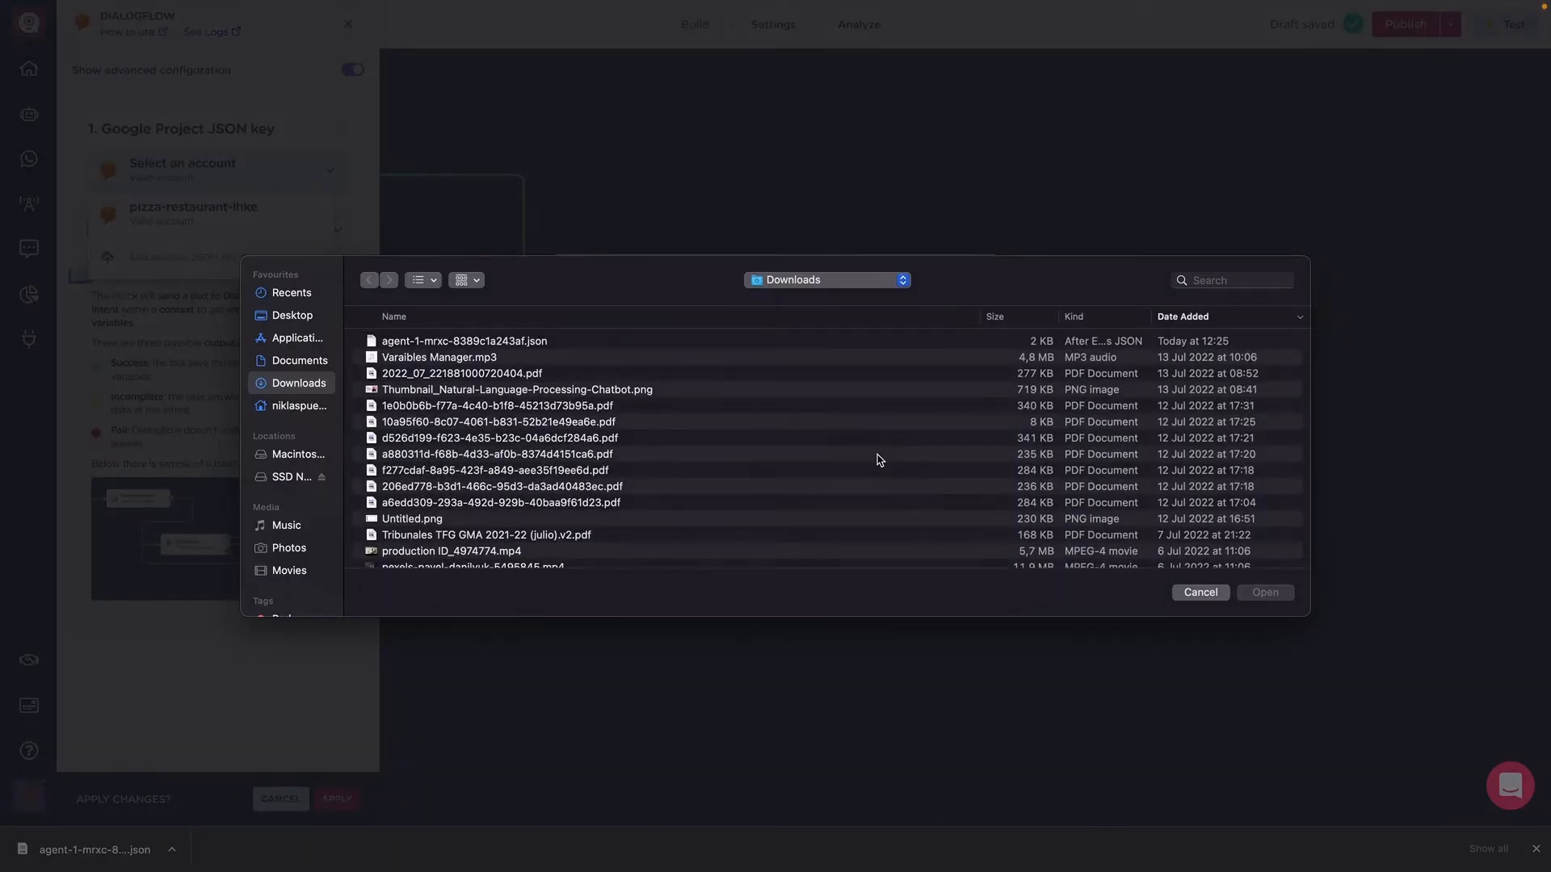
{"action": "left_click", "coordinate": [566, 343]}
{"action": "left_click", "coordinate": [1265, 592]}
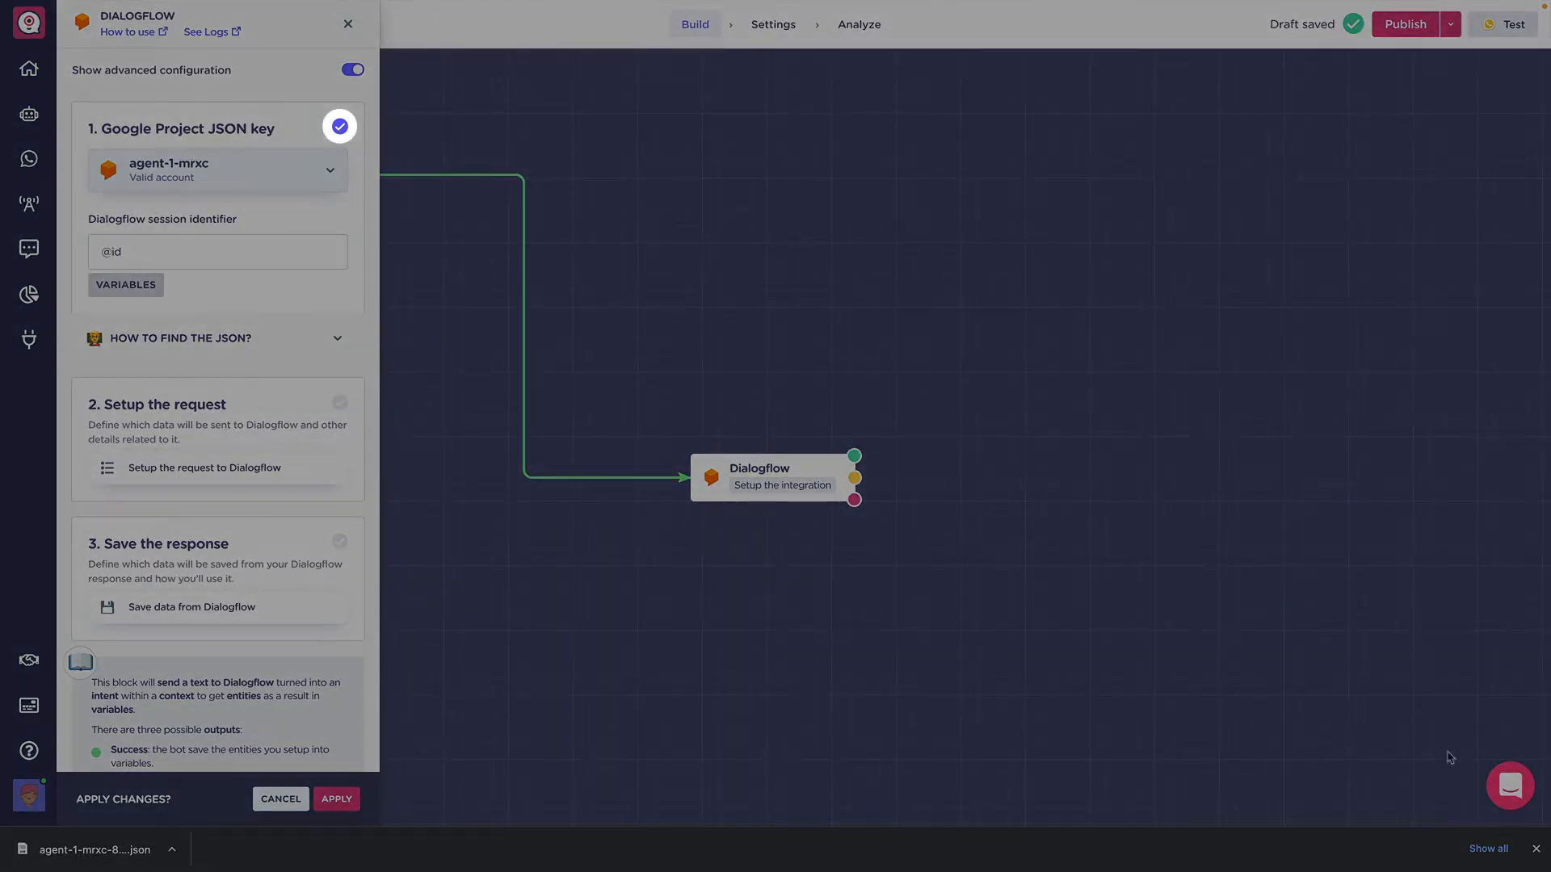
Hide the Dialogflow block's advanced configuration and set the request's intent text to the welcome variable
{"action": "left_click", "coordinate": [797, 482]}
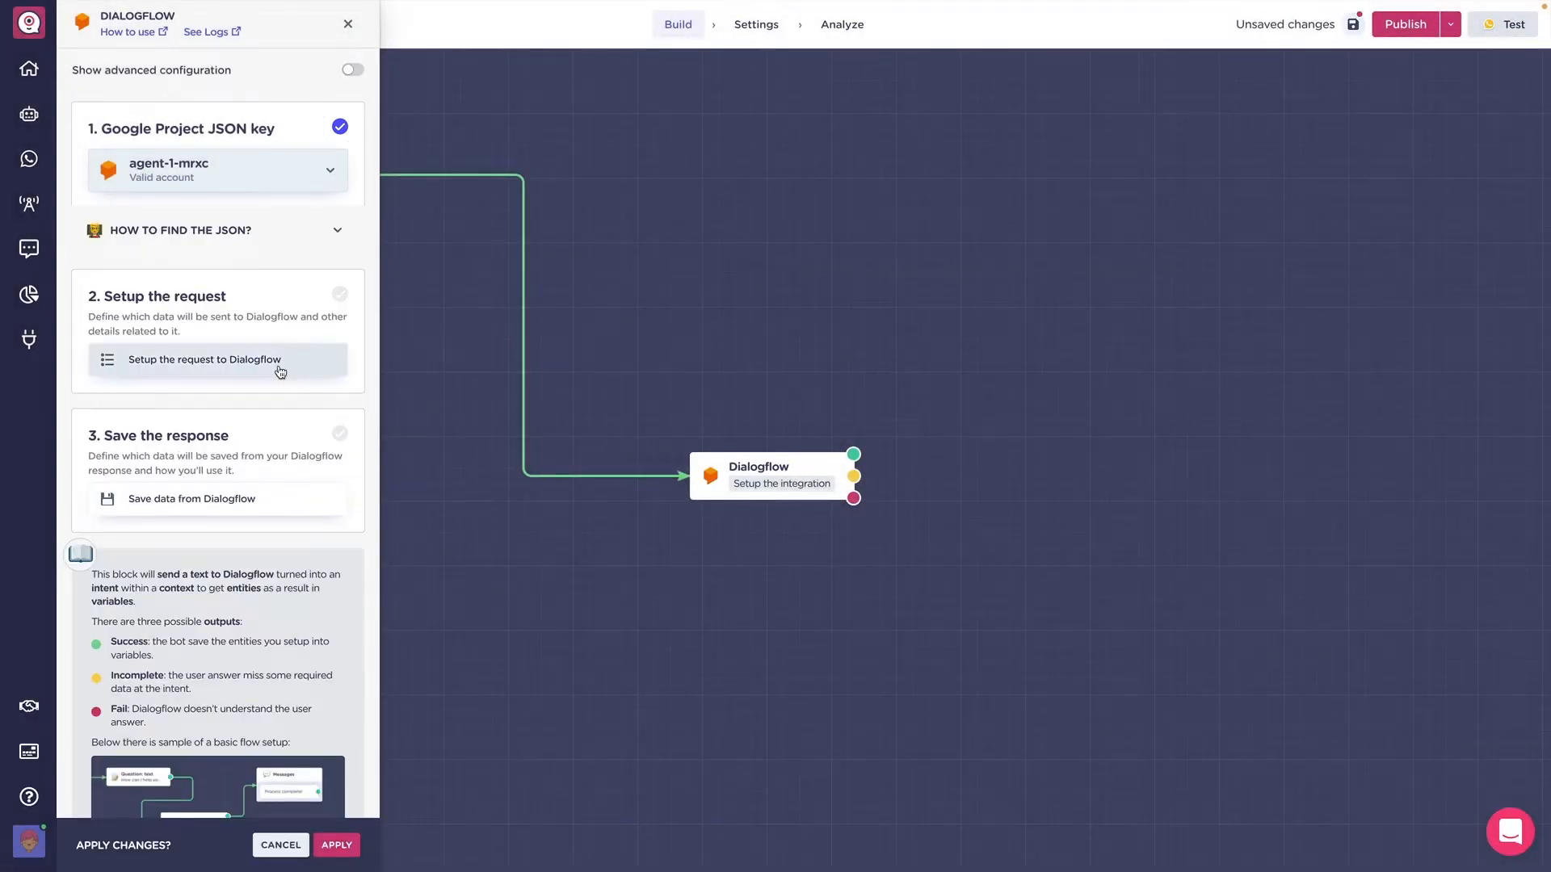
{"action": "left_click", "coordinate": [280, 363]}
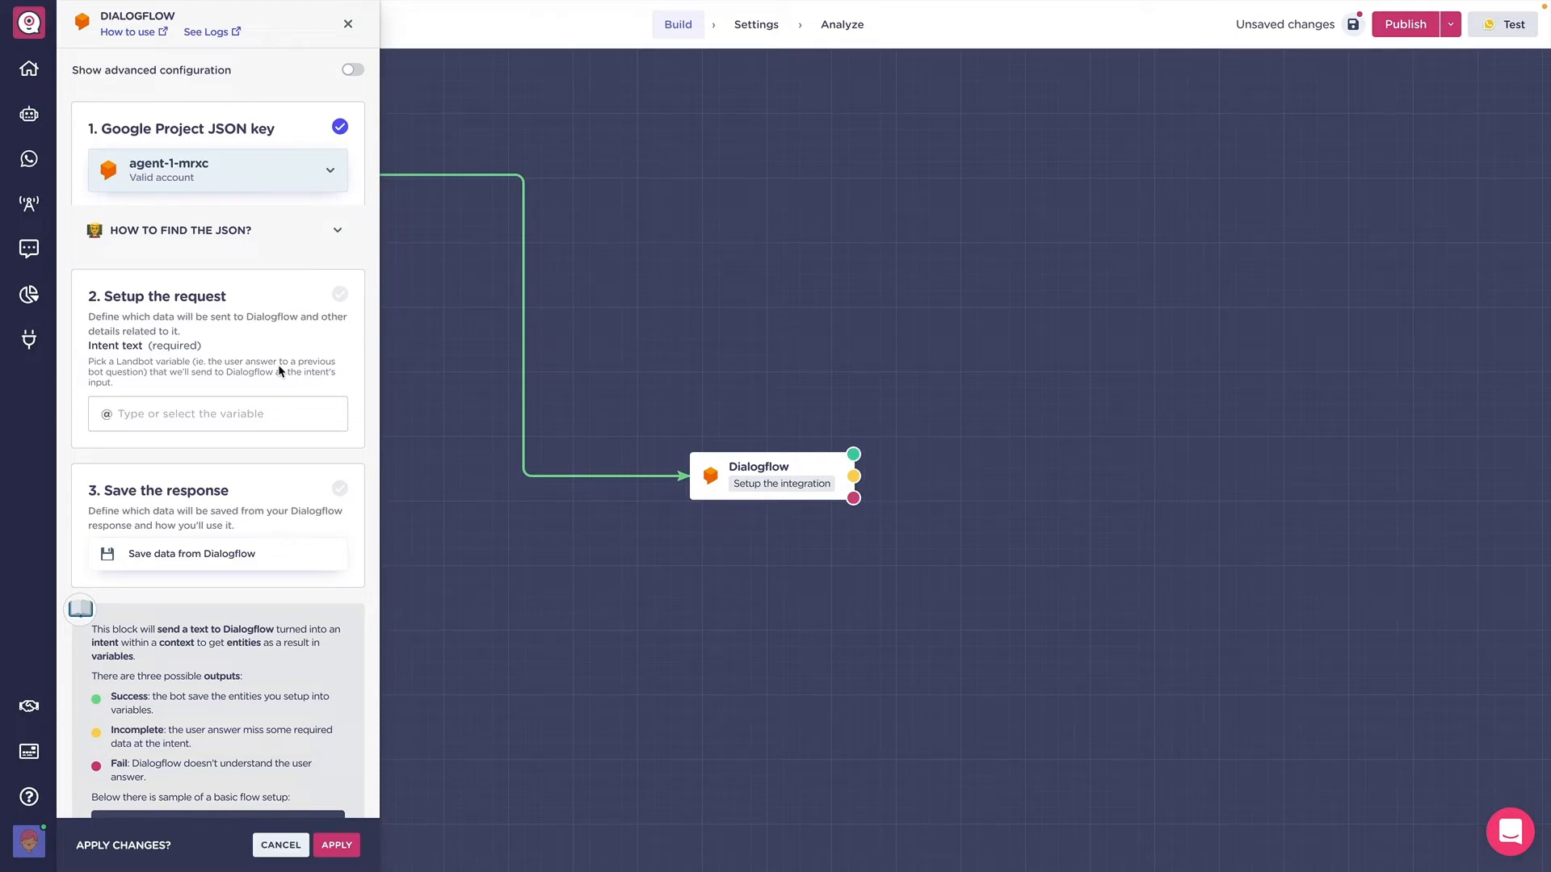
{"action": "left_click", "coordinate": [240, 416]}
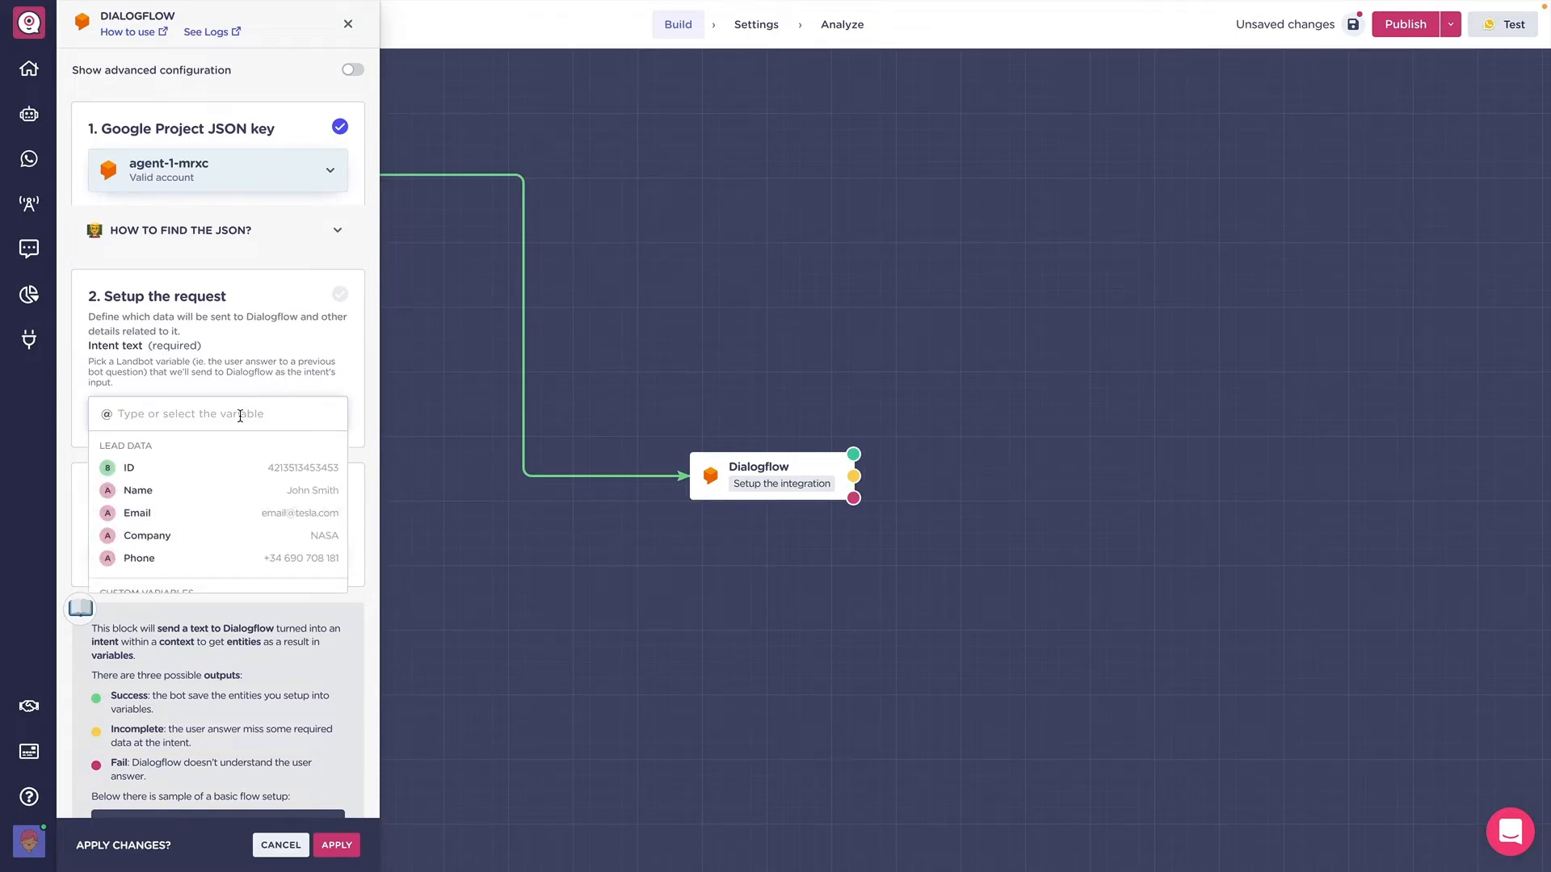
{"action": "type", "text": "wel"}
{"action": "left_click", "coordinate": [231, 502]}
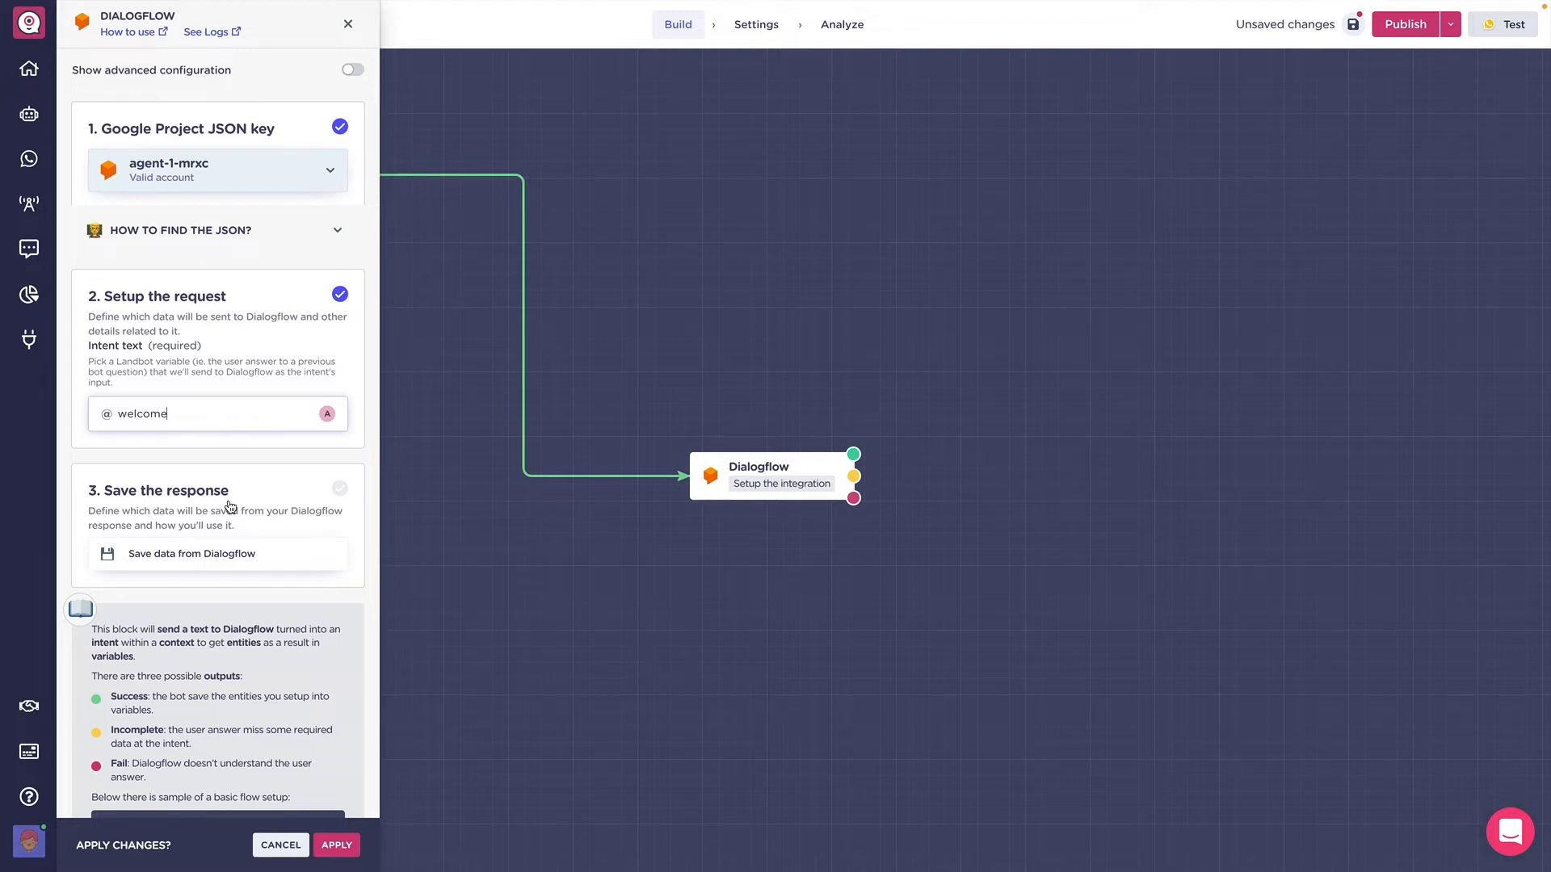
Create a new string variable named df_response to save the Dialogflow response text
{"action": "left_click", "coordinate": [230, 506]}
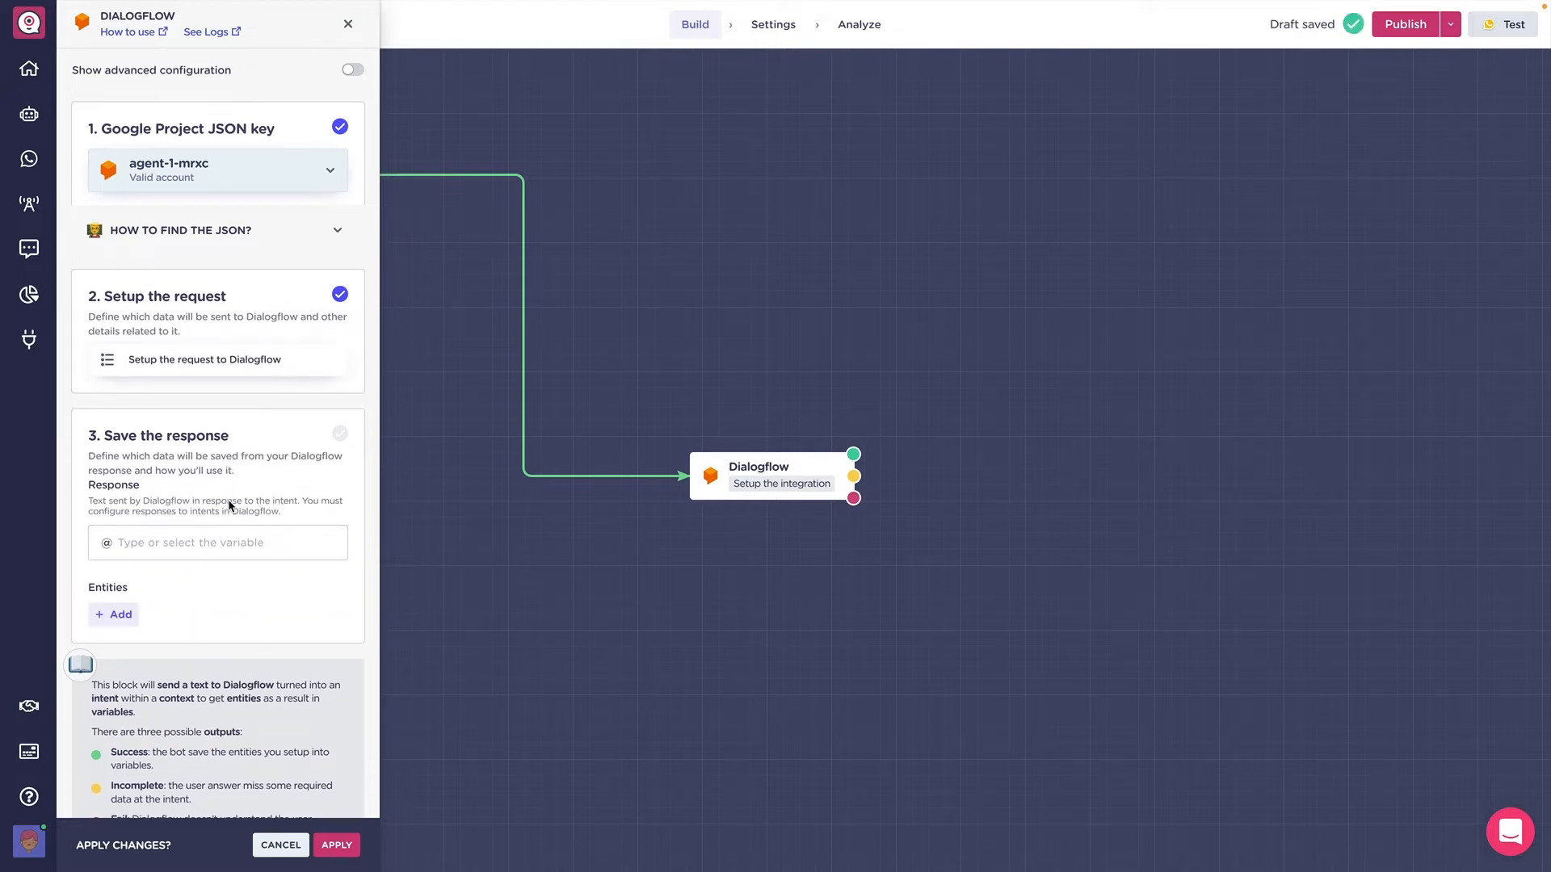
{"action": "left_click", "coordinate": [190, 535]}
{"action": "type", "text": "df"}
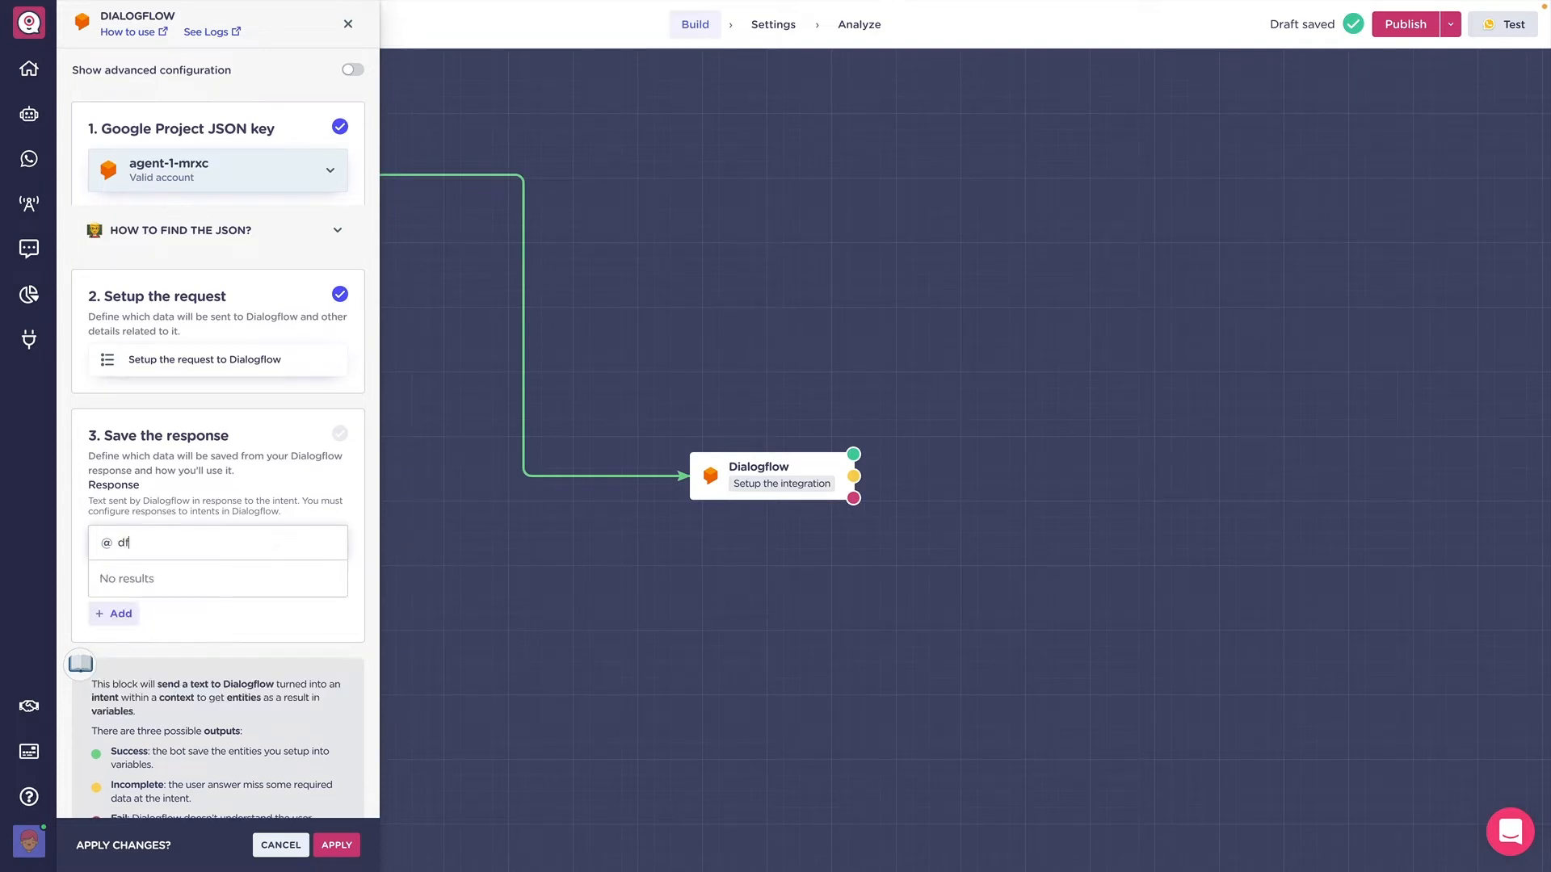
{"action": "type", "text": "_response"}
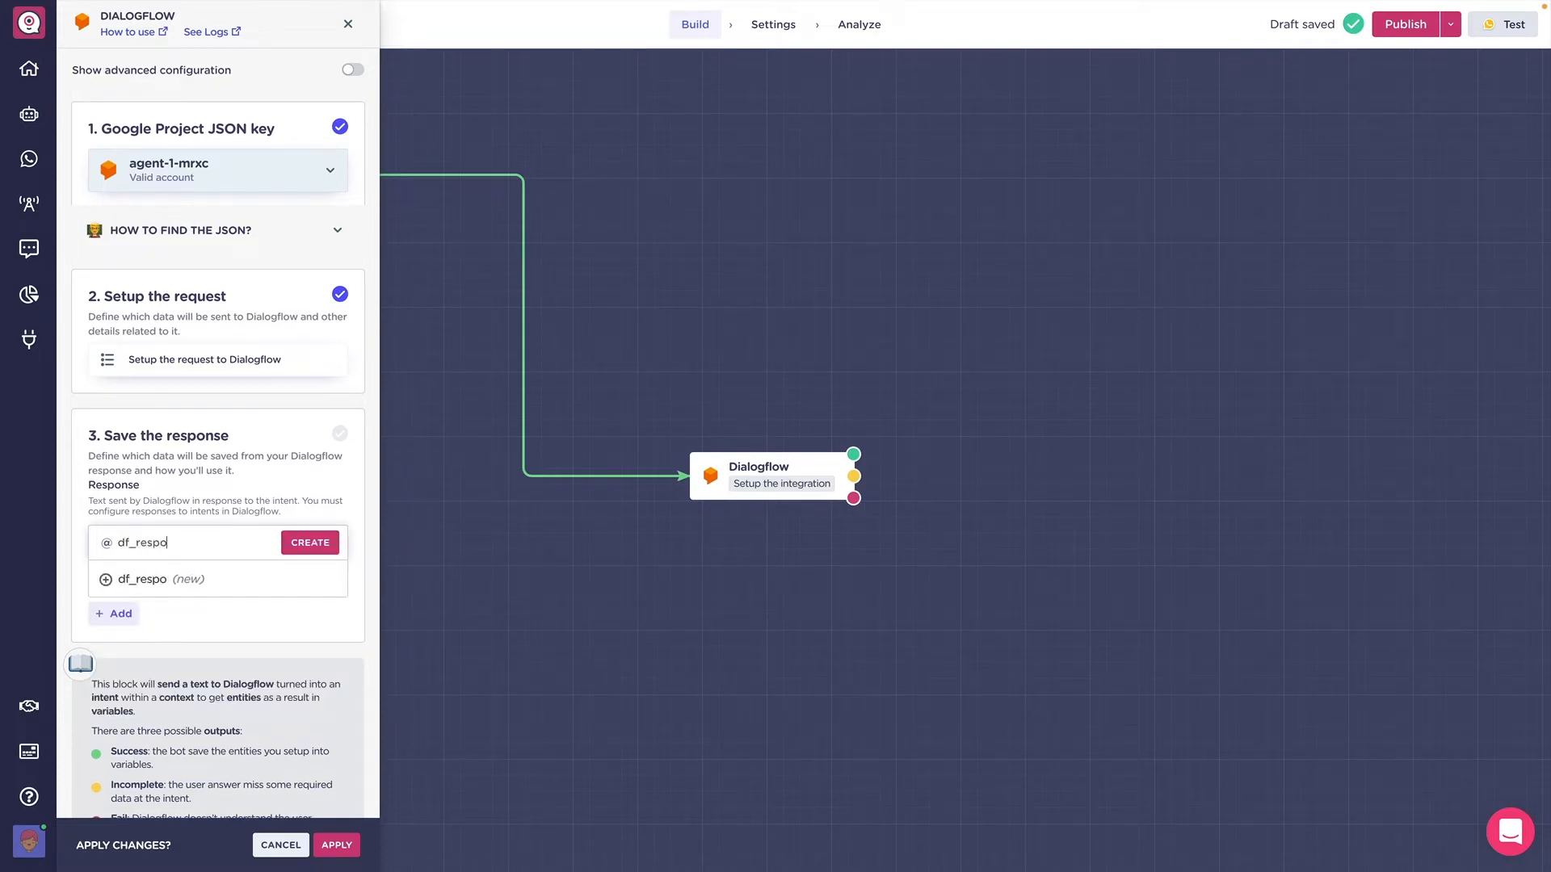
{"action": "left_click", "coordinate": [185, 571]}
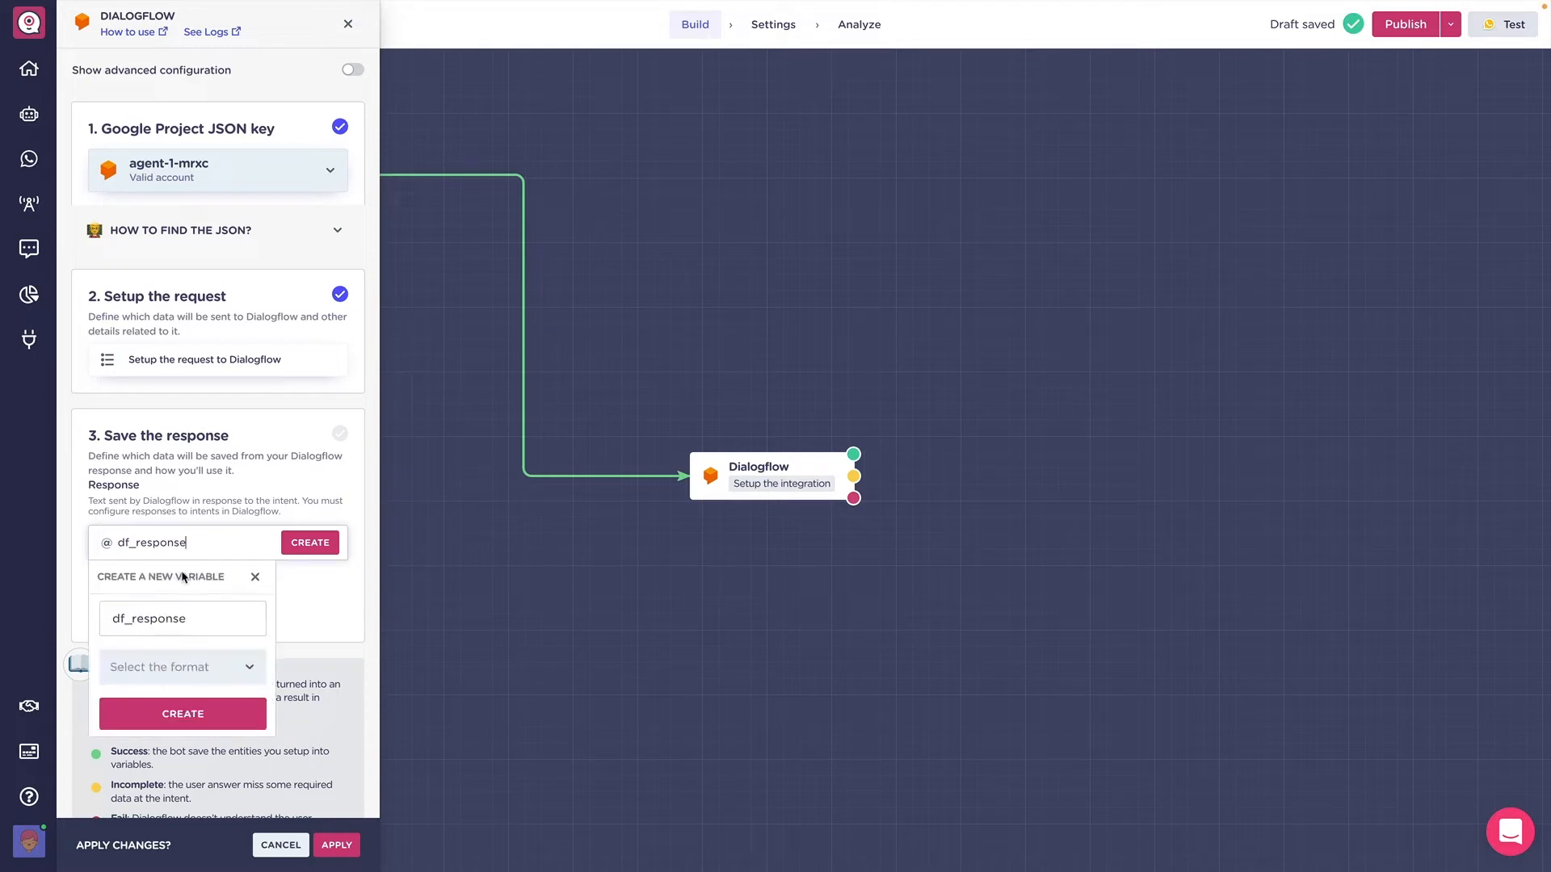
{"action": "left_click", "coordinate": [170, 665]}
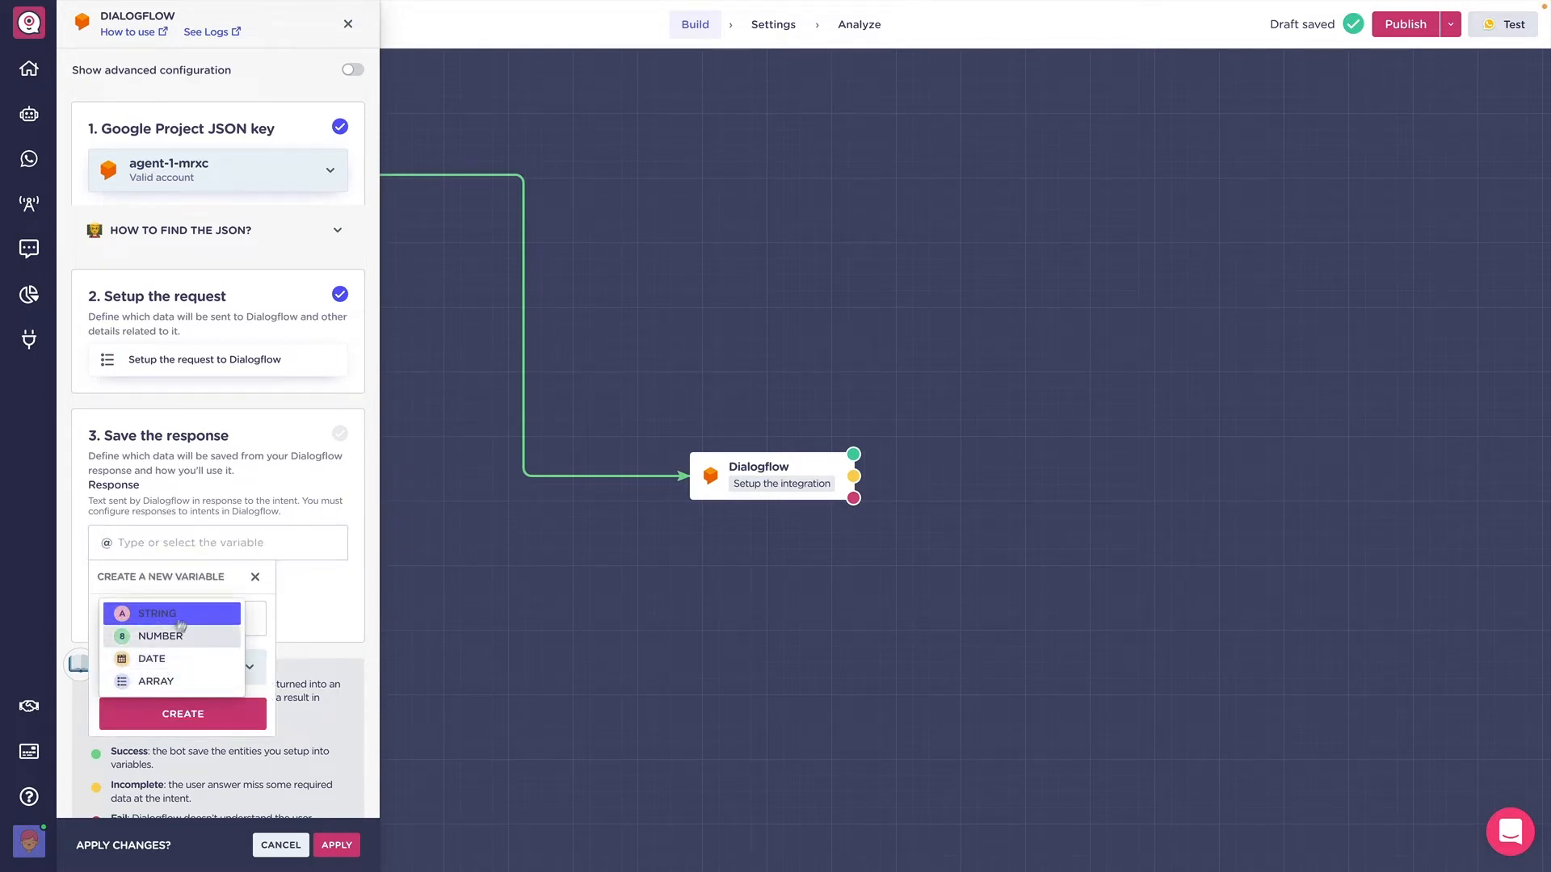
{"action": "left_click", "coordinate": [166, 616]}
{"action": "left_click", "coordinate": [179, 703]}
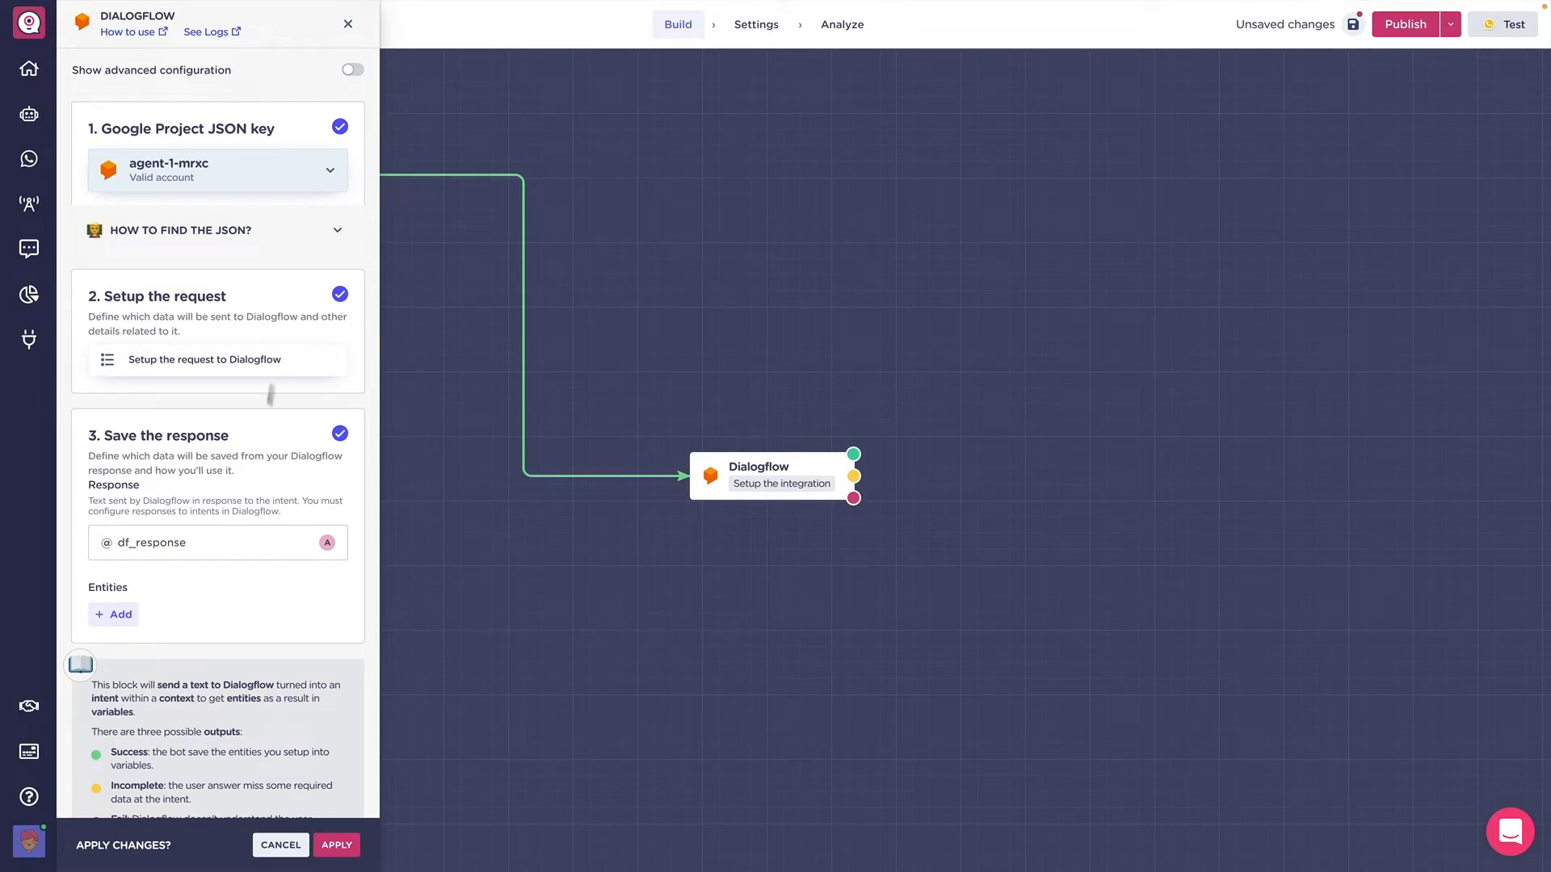
Show the advanced configuration, examine the extra request and response fields of the Dialogflow block, and hide it again
{"action": "left_click", "coordinate": [352, 72]}
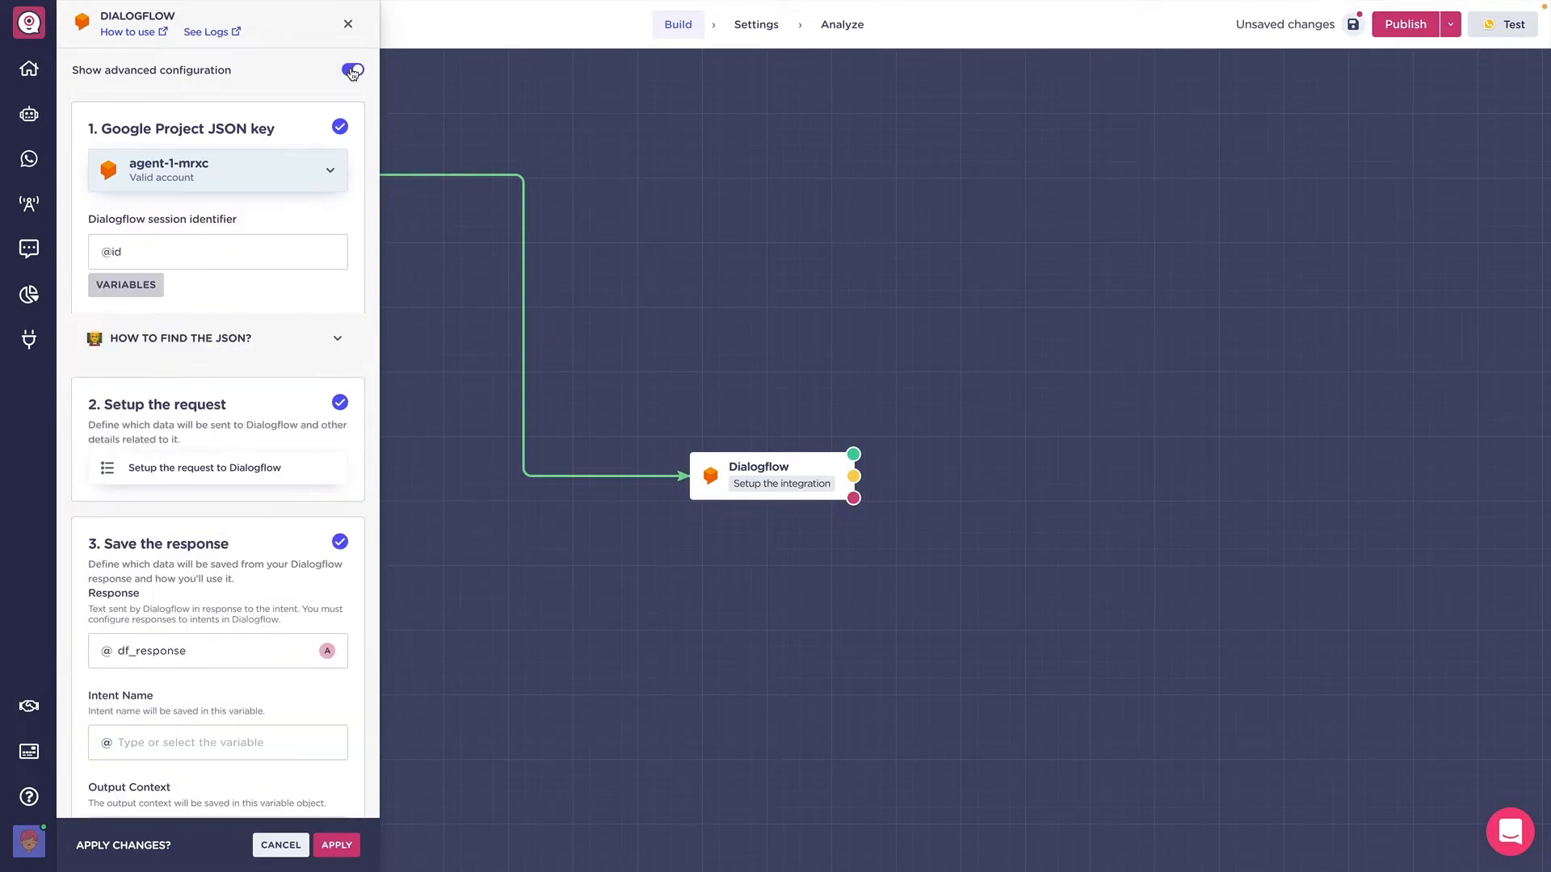
{"action": "scroll", "coordinate": [145, 542], "scroll_direction": "down", "scroll_amount": 3}
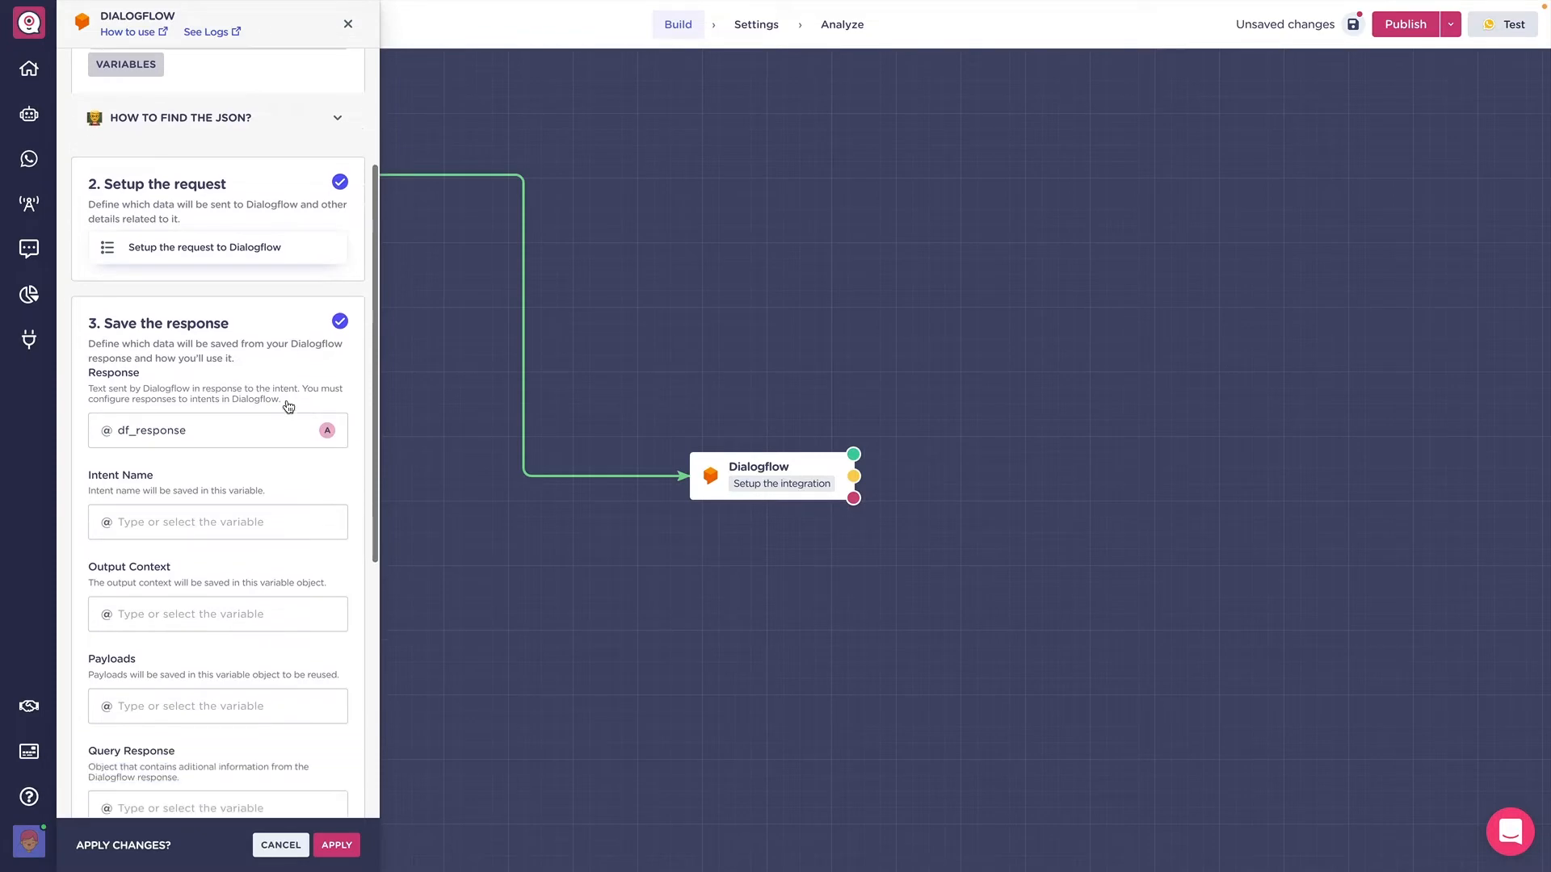
{"action": "scroll", "coordinate": [189, 443], "scroll_direction": "up", "scroll_amount": 2}
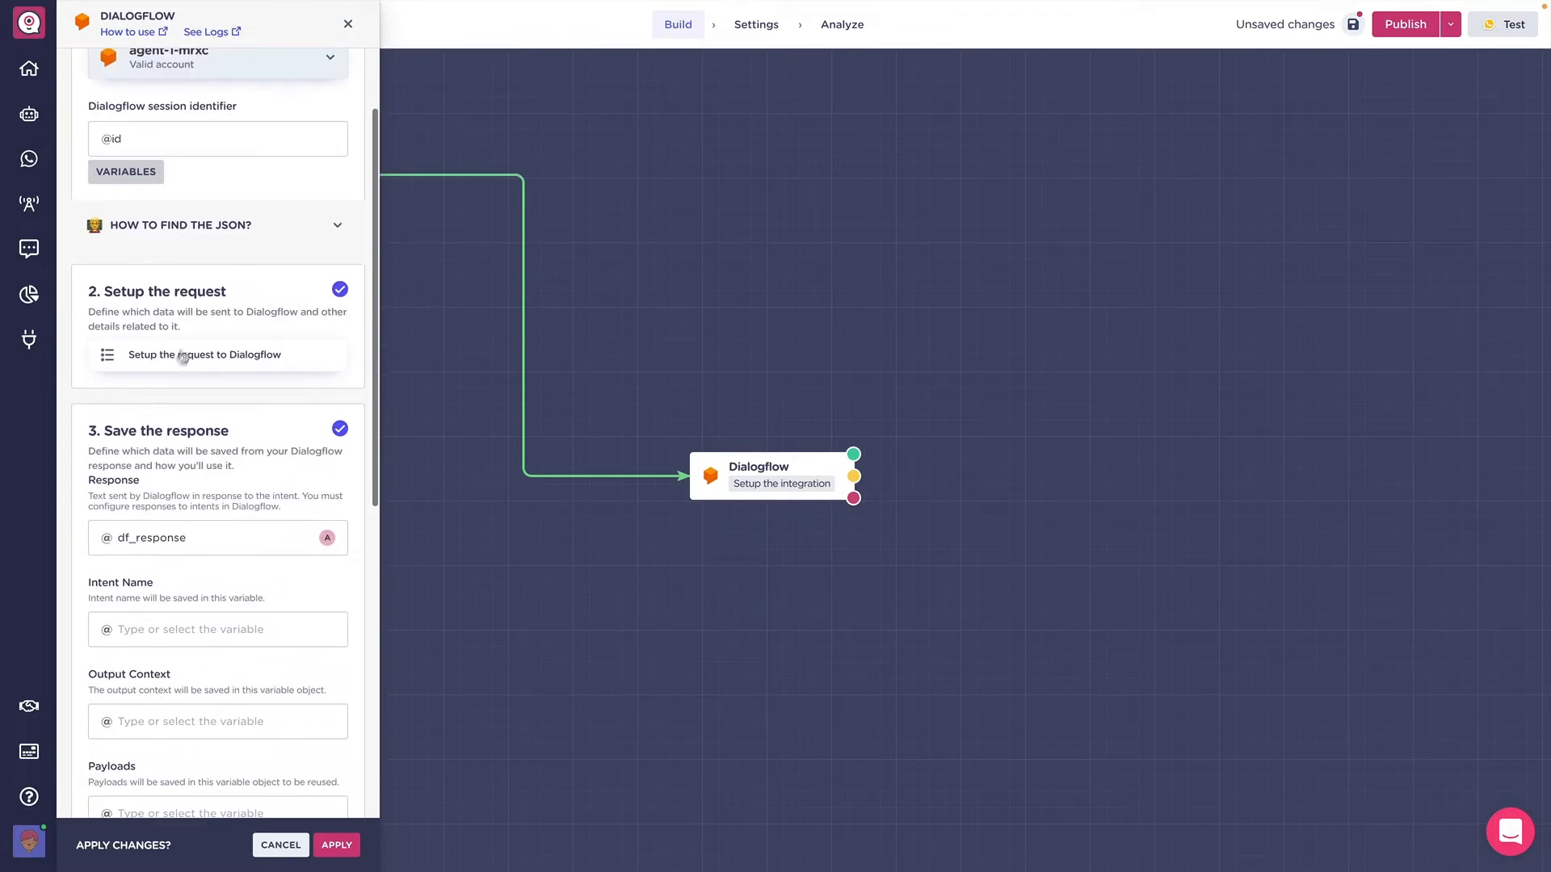
{"action": "left_click", "coordinate": [194, 336]}
{"action": "scroll", "coordinate": [148, 582], "scroll_direction": "down", "scroll_amount": 2}
{"action": "scroll", "coordinate": [150, 579], "scroll_direction": "up", "scroll_amount": 1}
{"action": "scroll", "coordinate": [242, 323], "scroll_direction": "up", "scroll_amount": 2}
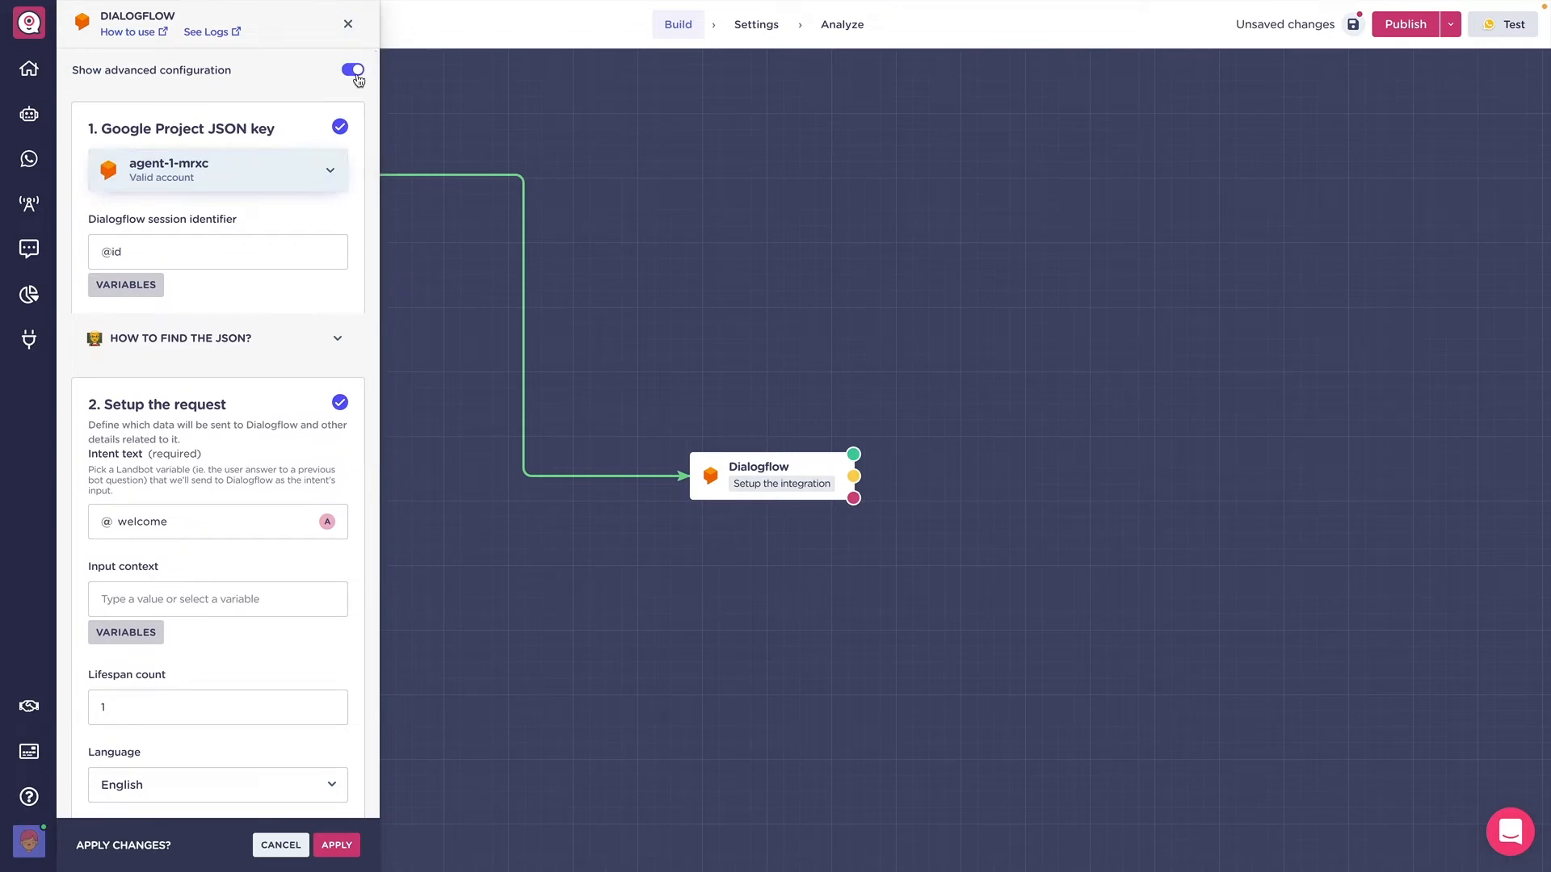
{"action": "left_click", "coordinate": [353, 71]}
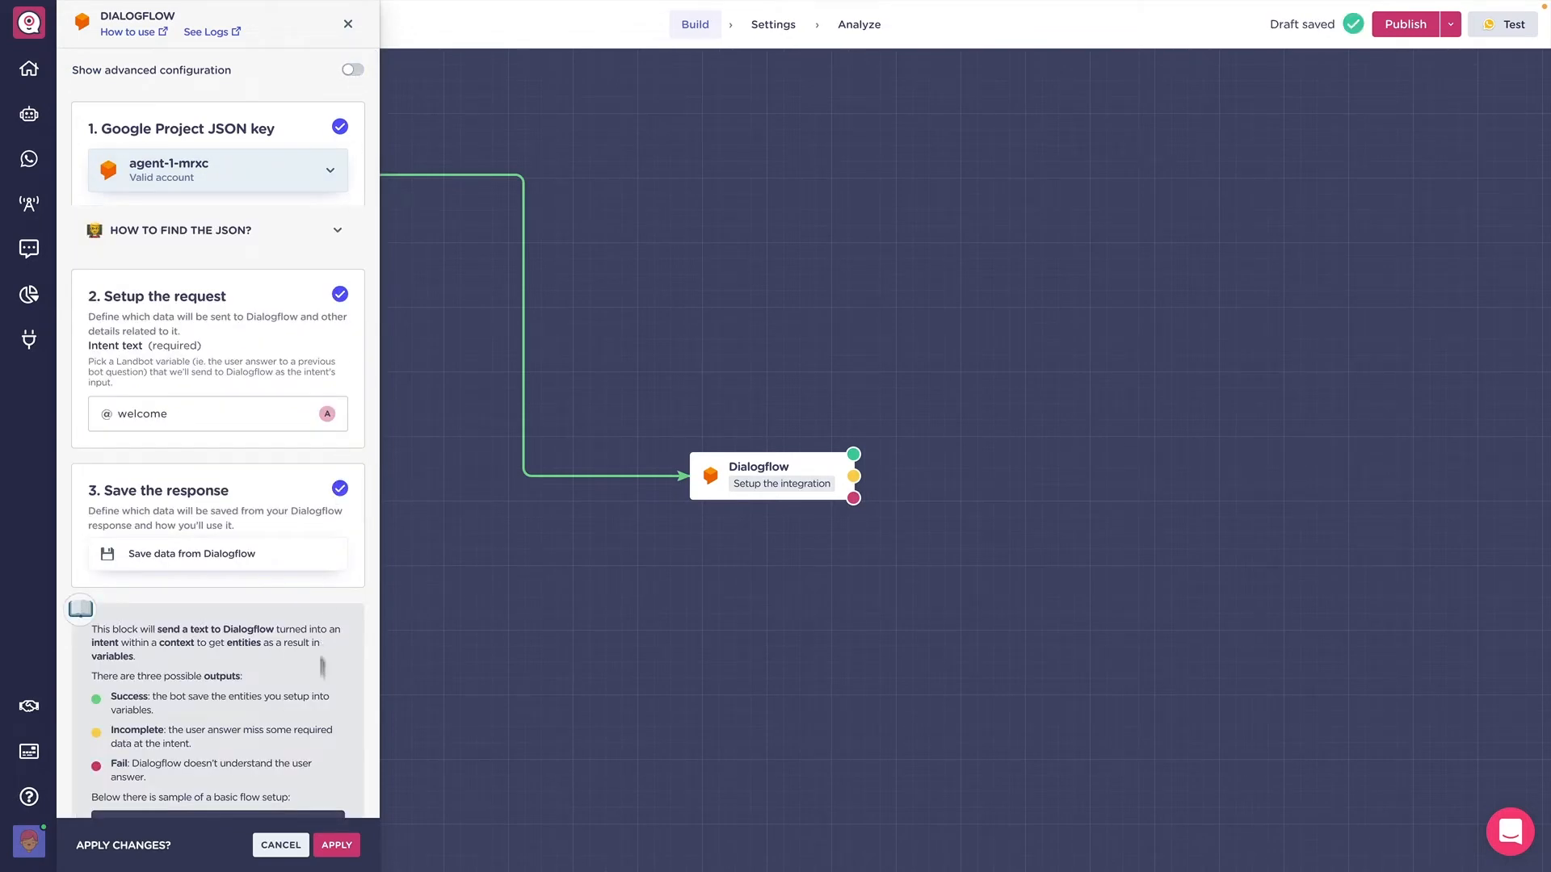
Apply the configuration of the Dialogflow block
{"action": "left_click", "coordinate": [336, 848]}
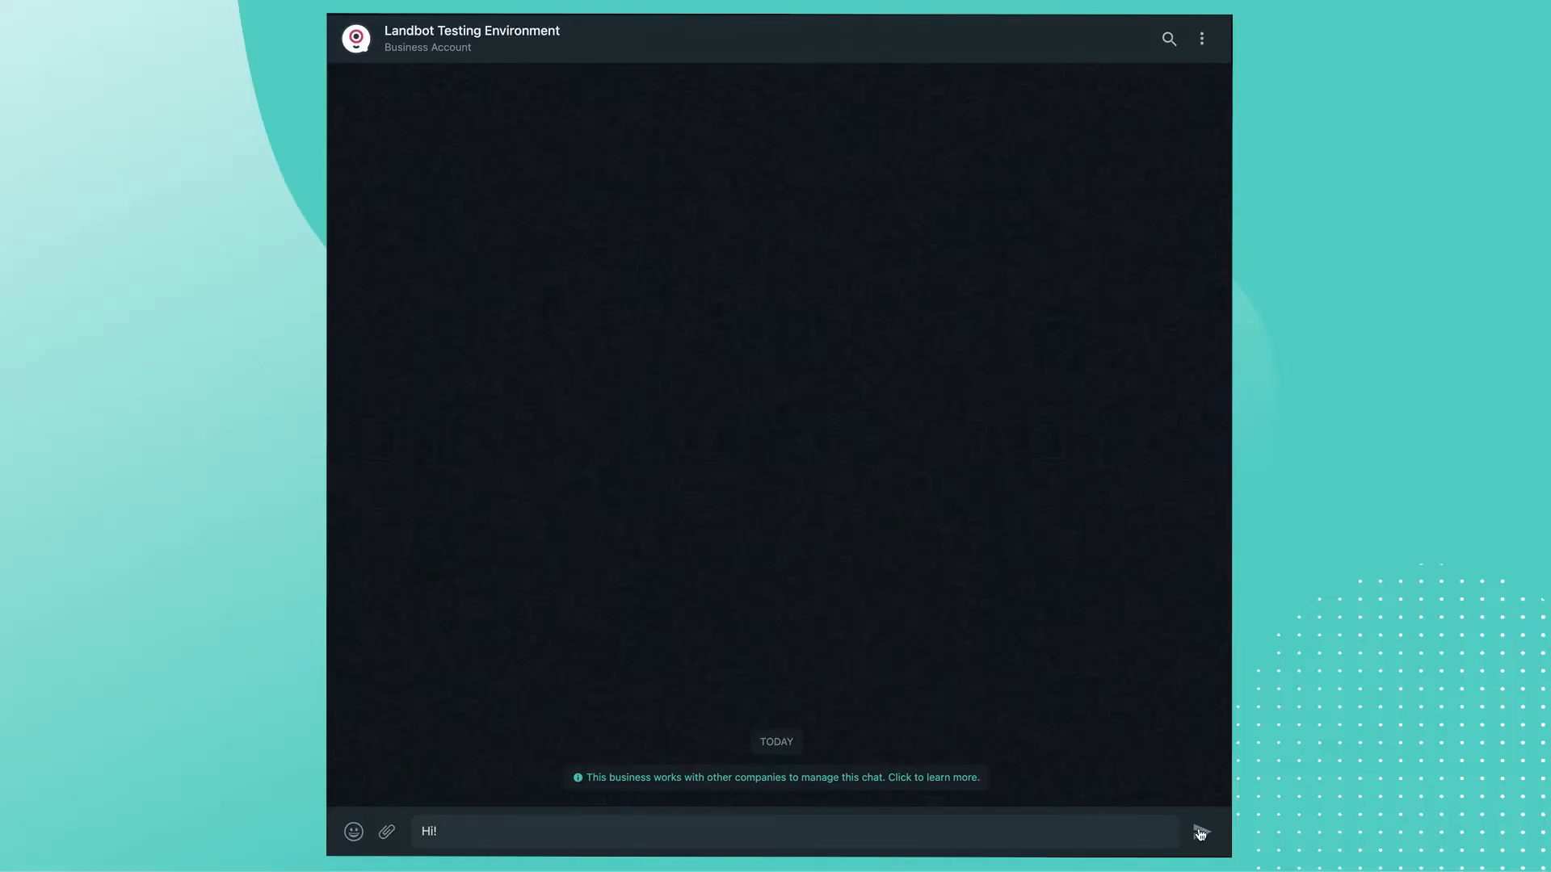
In the WhatsApp test chat, send the bot "Hi!", "I want to book an appointment" and "For tomorrow please"
{"action": "left_click", "coordinate": [1201, 832]}
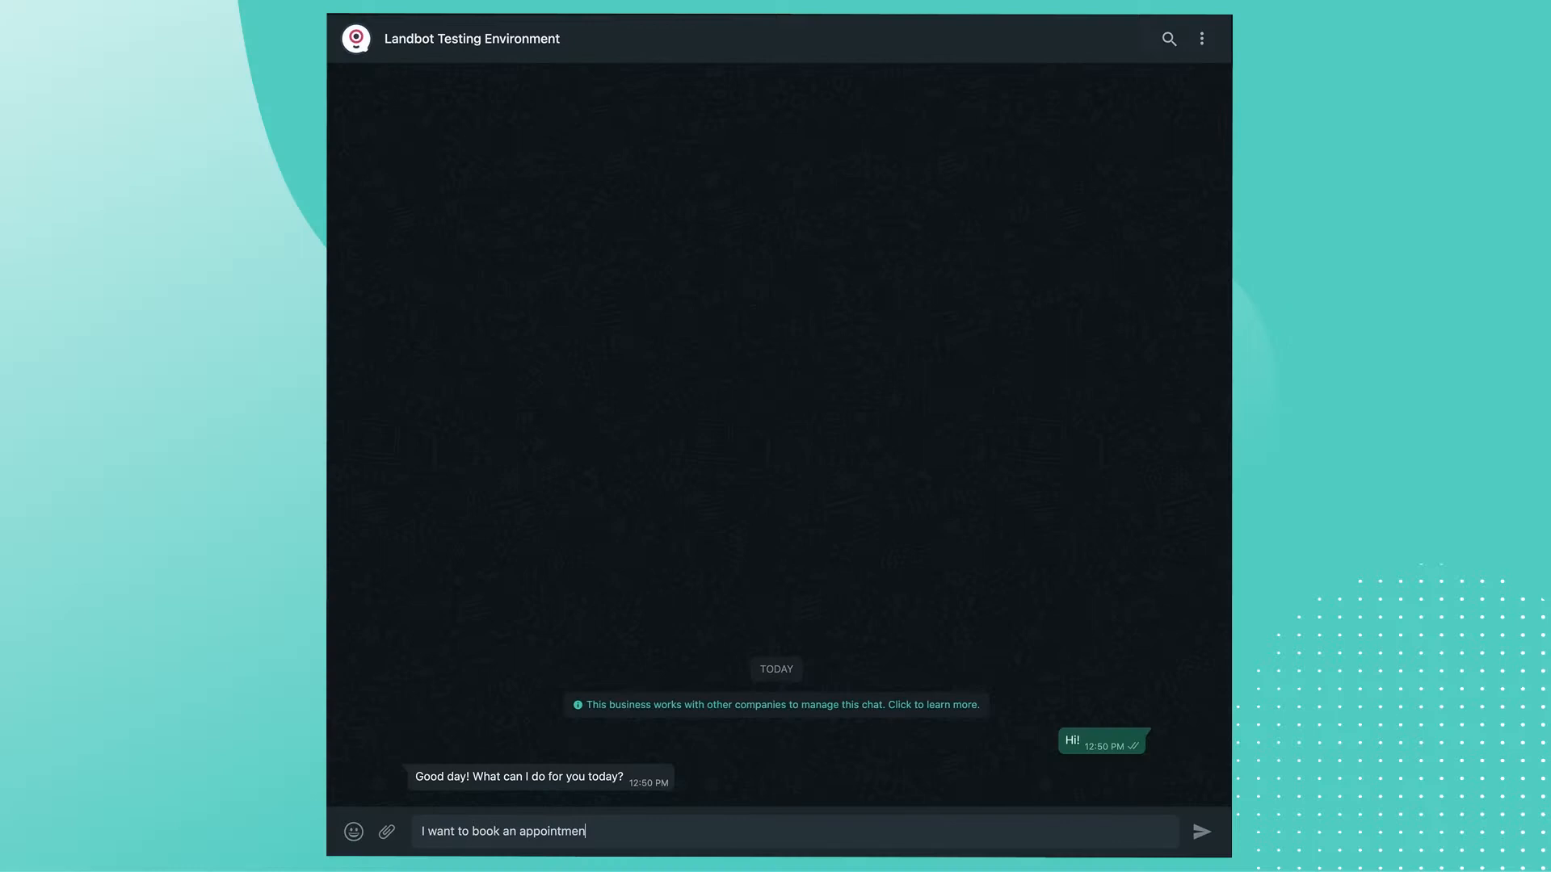
{"action": "key", "text": "Return"}
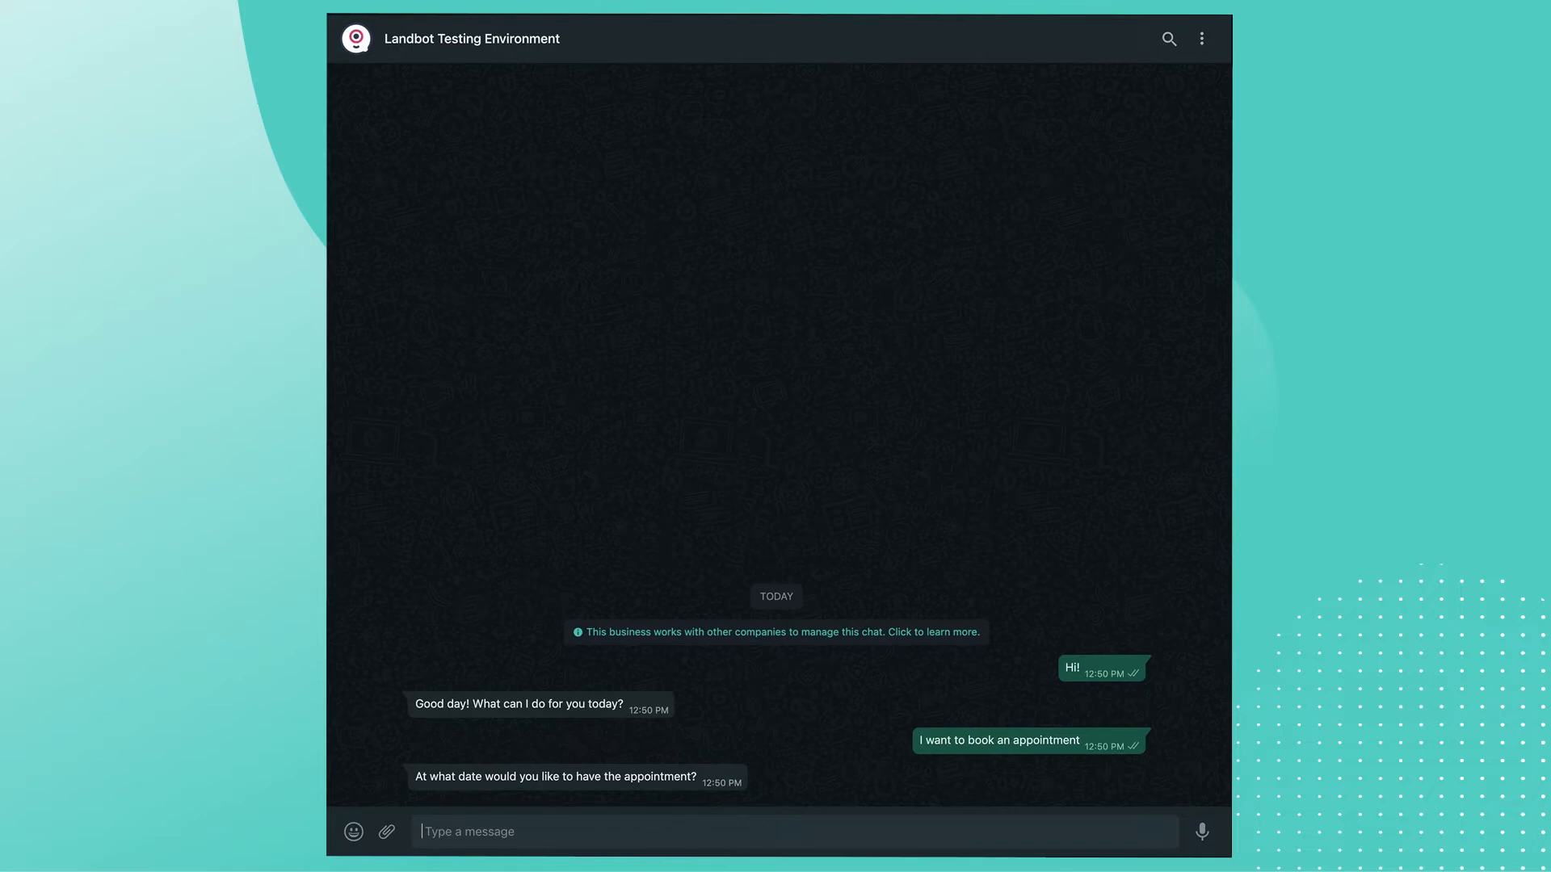
{"action": "type", "text": "For tomorrow please"}
{"action": "key", "text": "Return"}
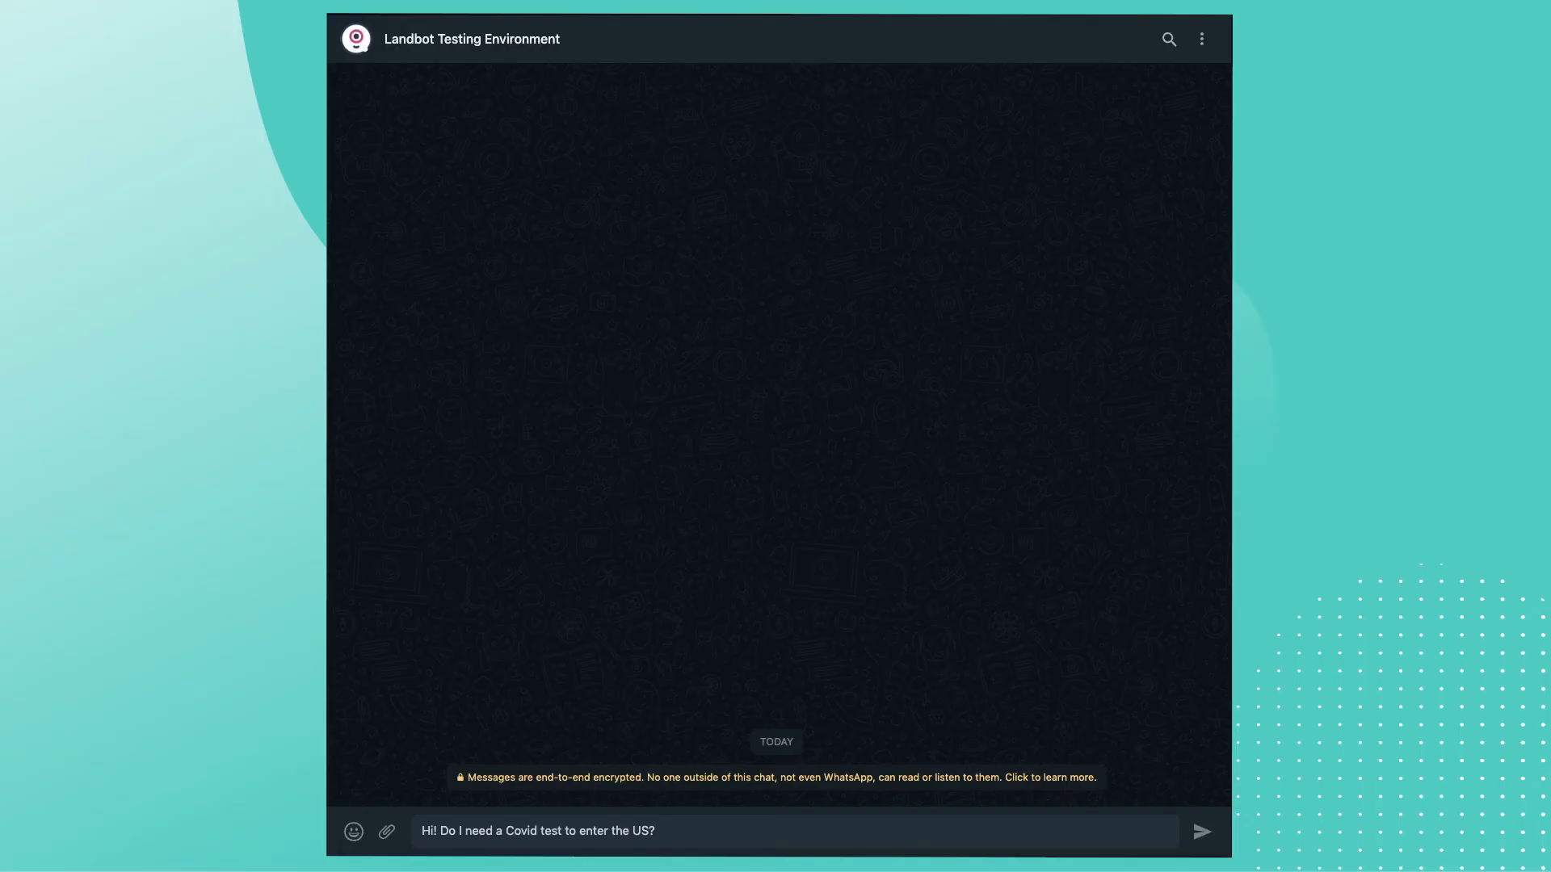
Send the message "Hi! Do I need a Covid test to enter the US?" in a fresh Landbot test chat
{"action": "key", "text": "Return"}
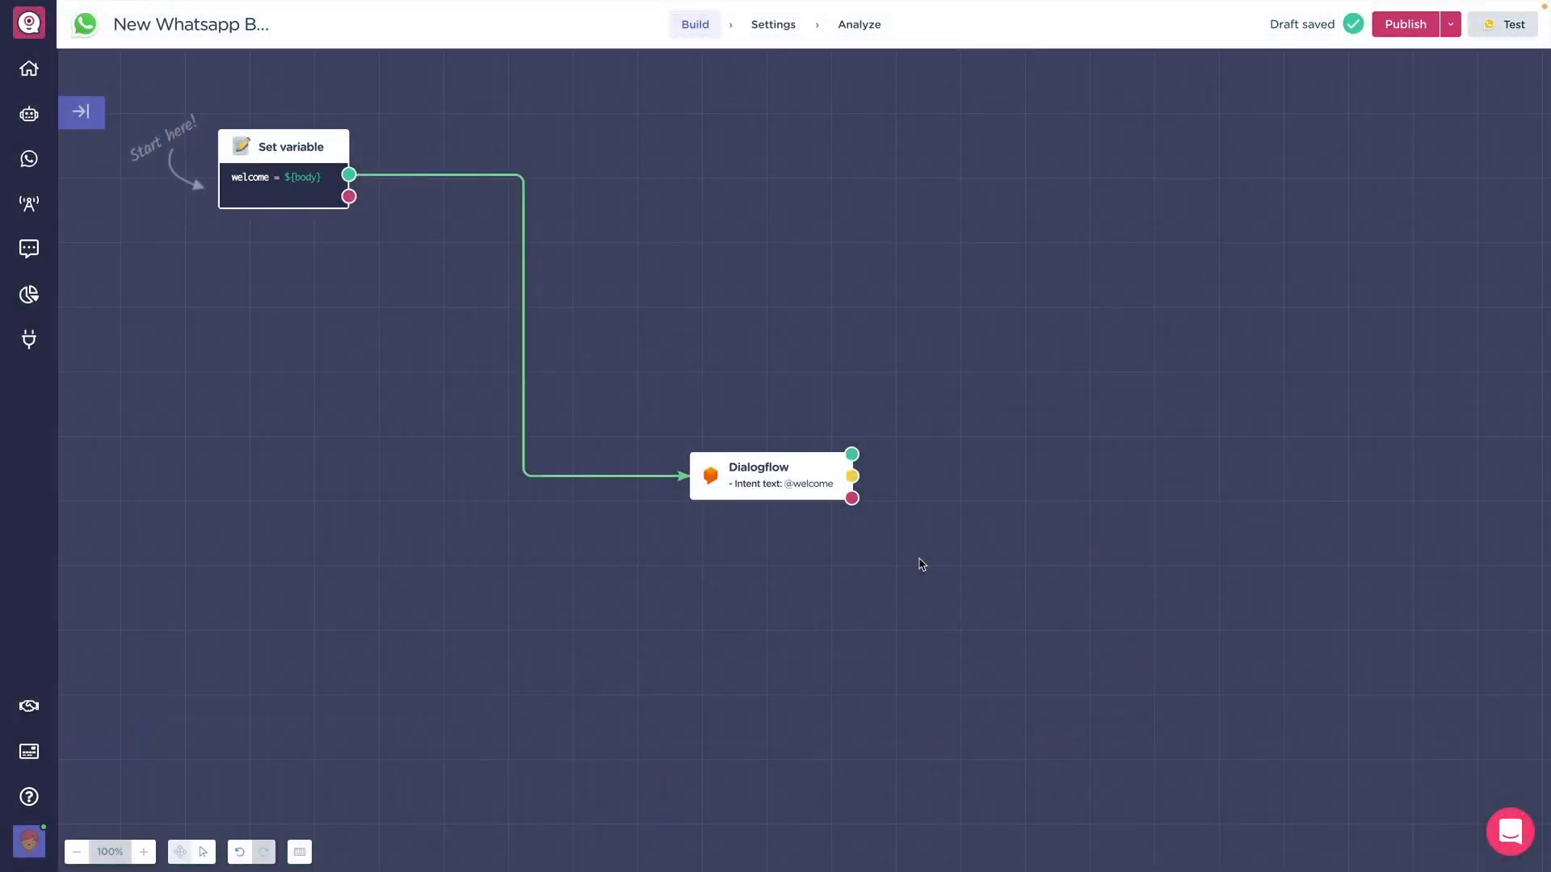
Add a Text question block connected to the green output of the Dialogflow block
{"action": "left_click_drag", "start_coordinate": [852, 454], "coordinate": [1115, 398]}
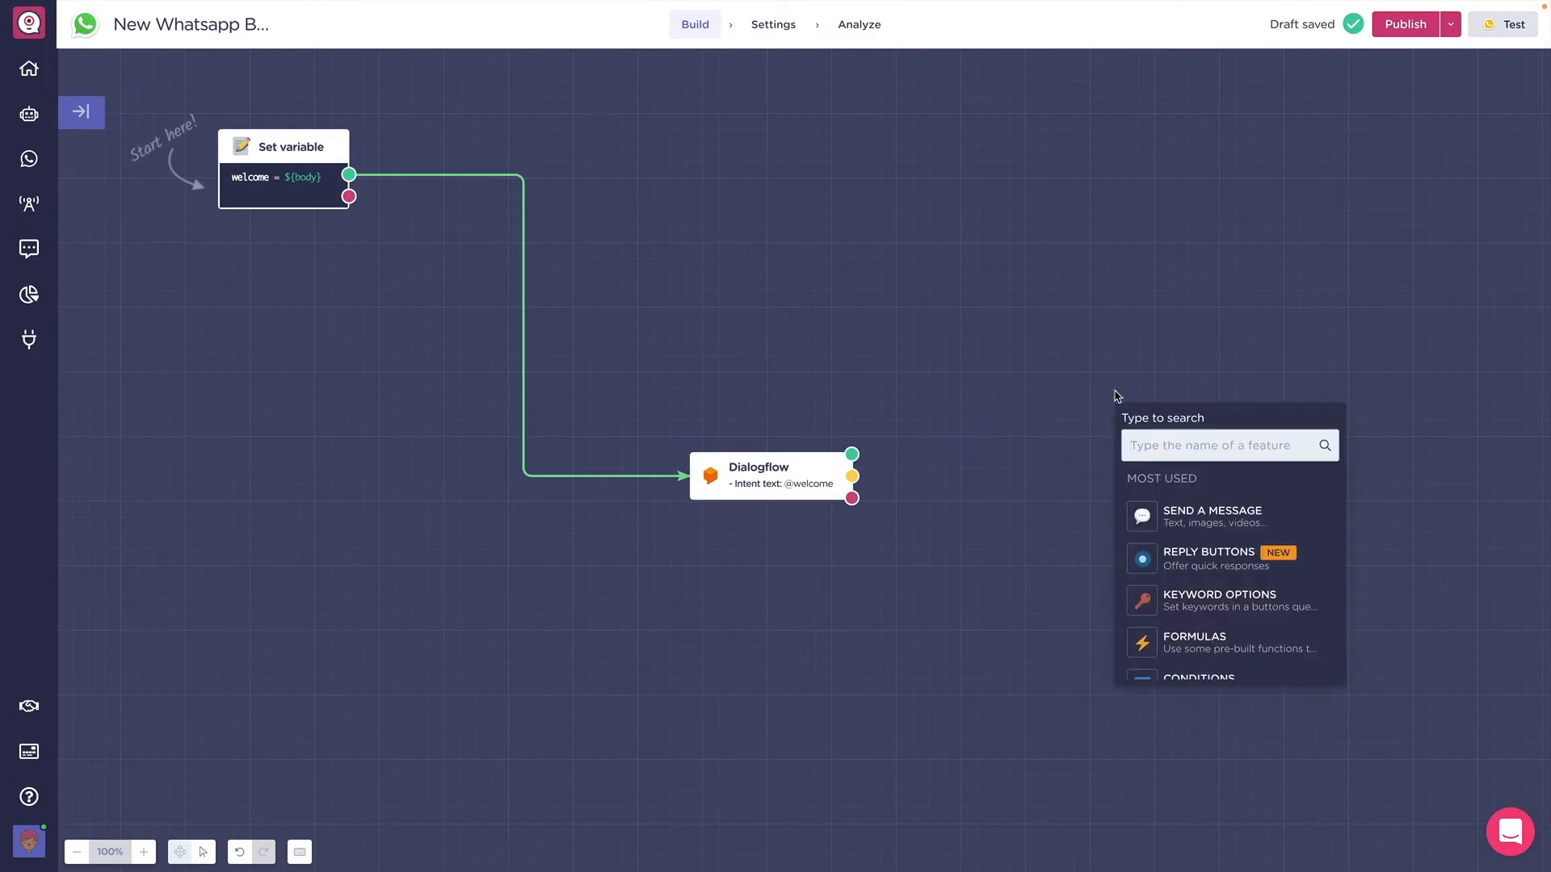
{"action": "type", "text": "te"}
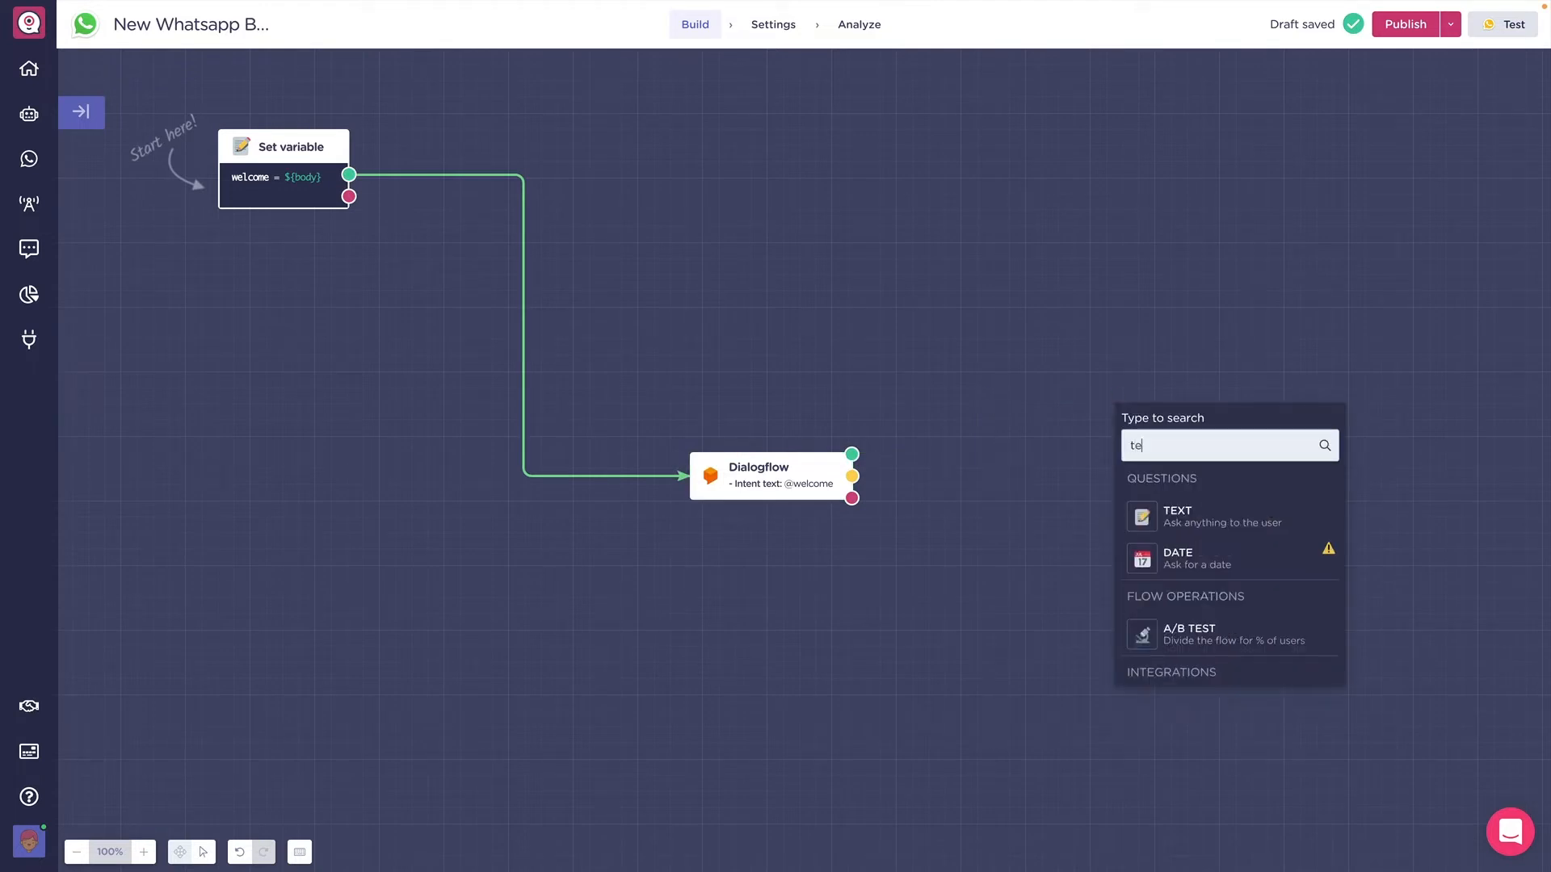
{"action": "left_click", "coordinate": [1183, 525]}
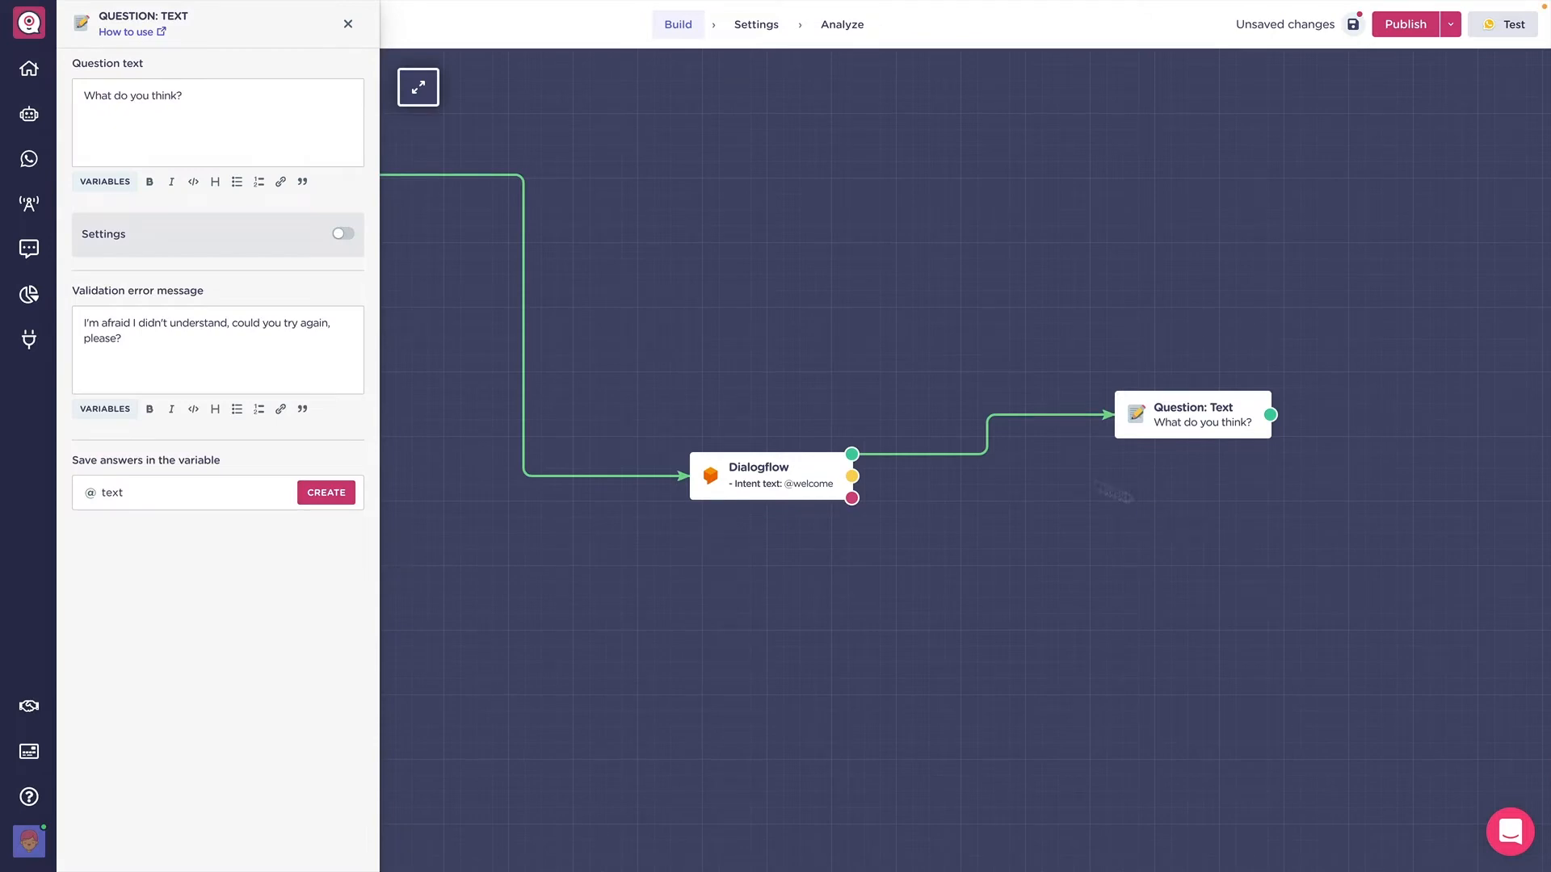
Replace the default question text with the variable df_response
{"action": "triple_click", "coordinate": [214, 103]}
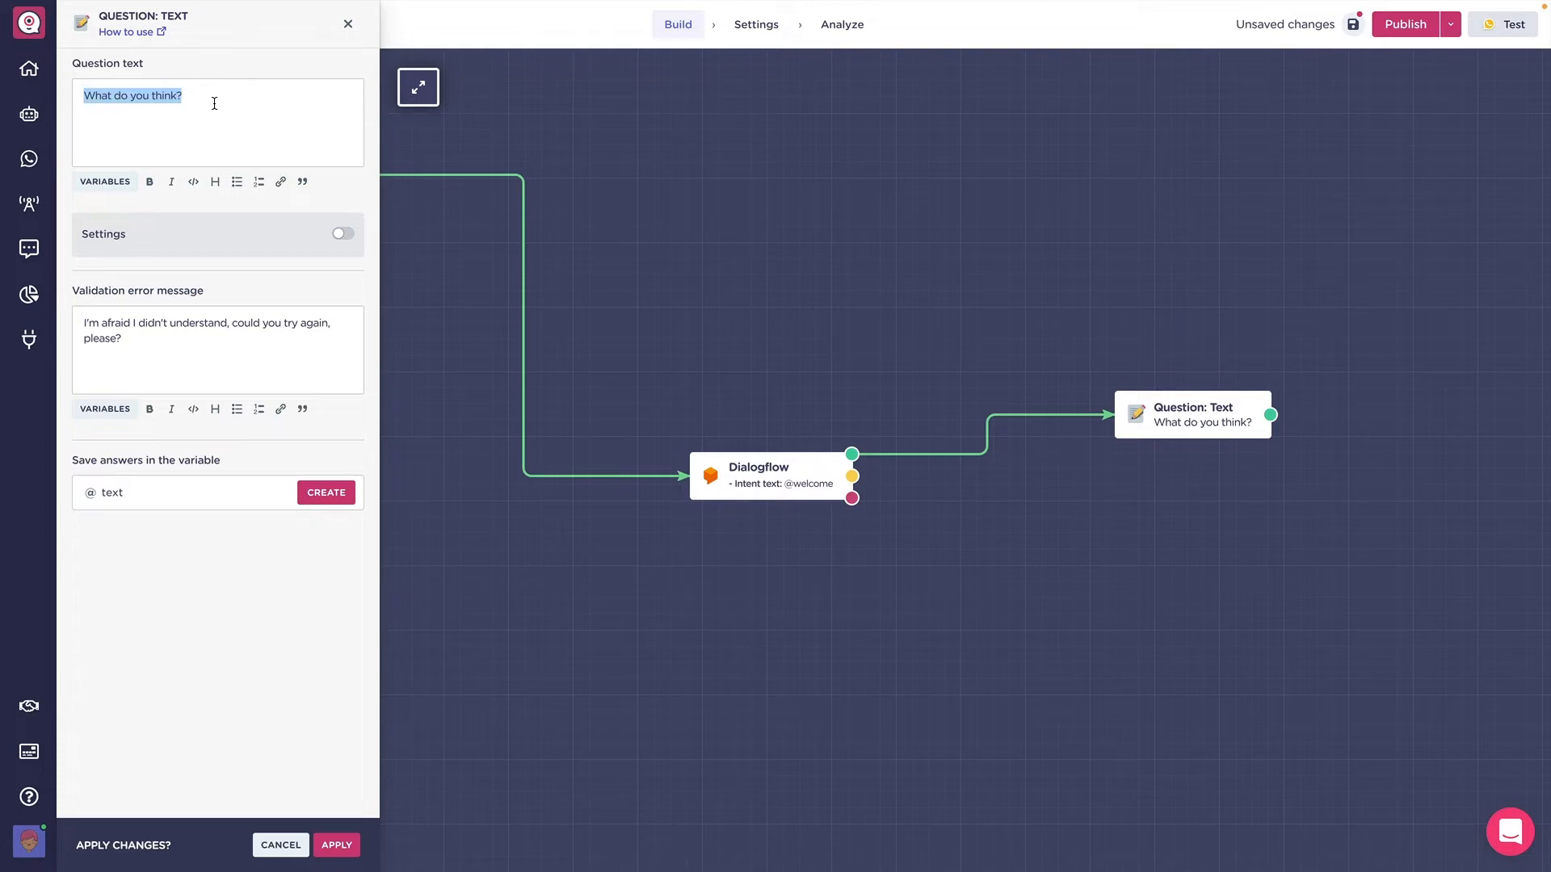
{"action": "key", "text": "BackSpace"}
{"action": "left_click", "coordinate": [124, 190]}
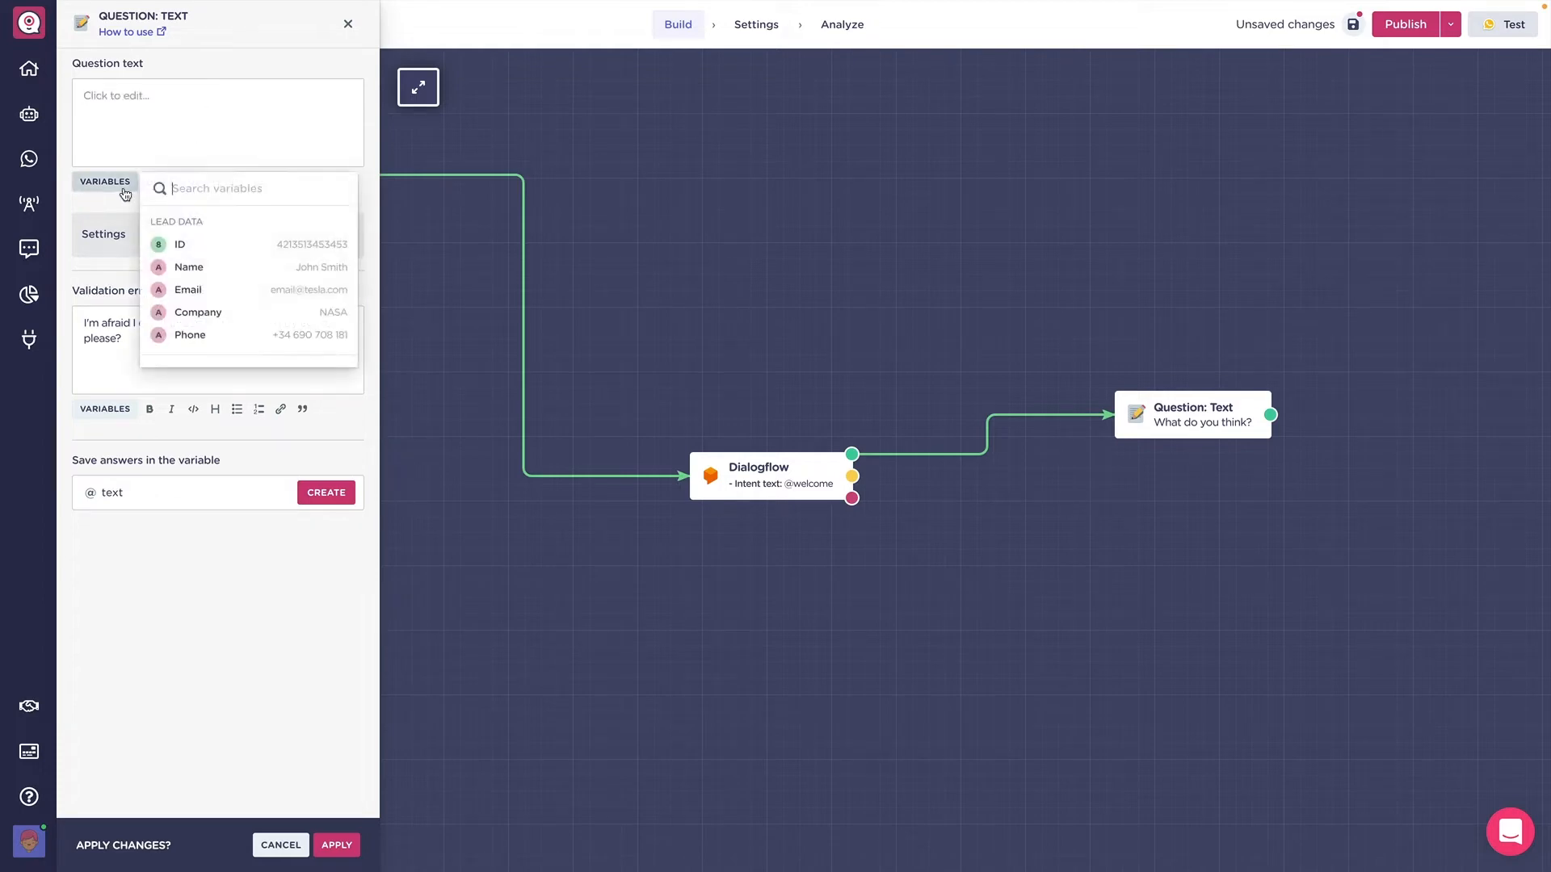
{"action": "type", "text": "df"}
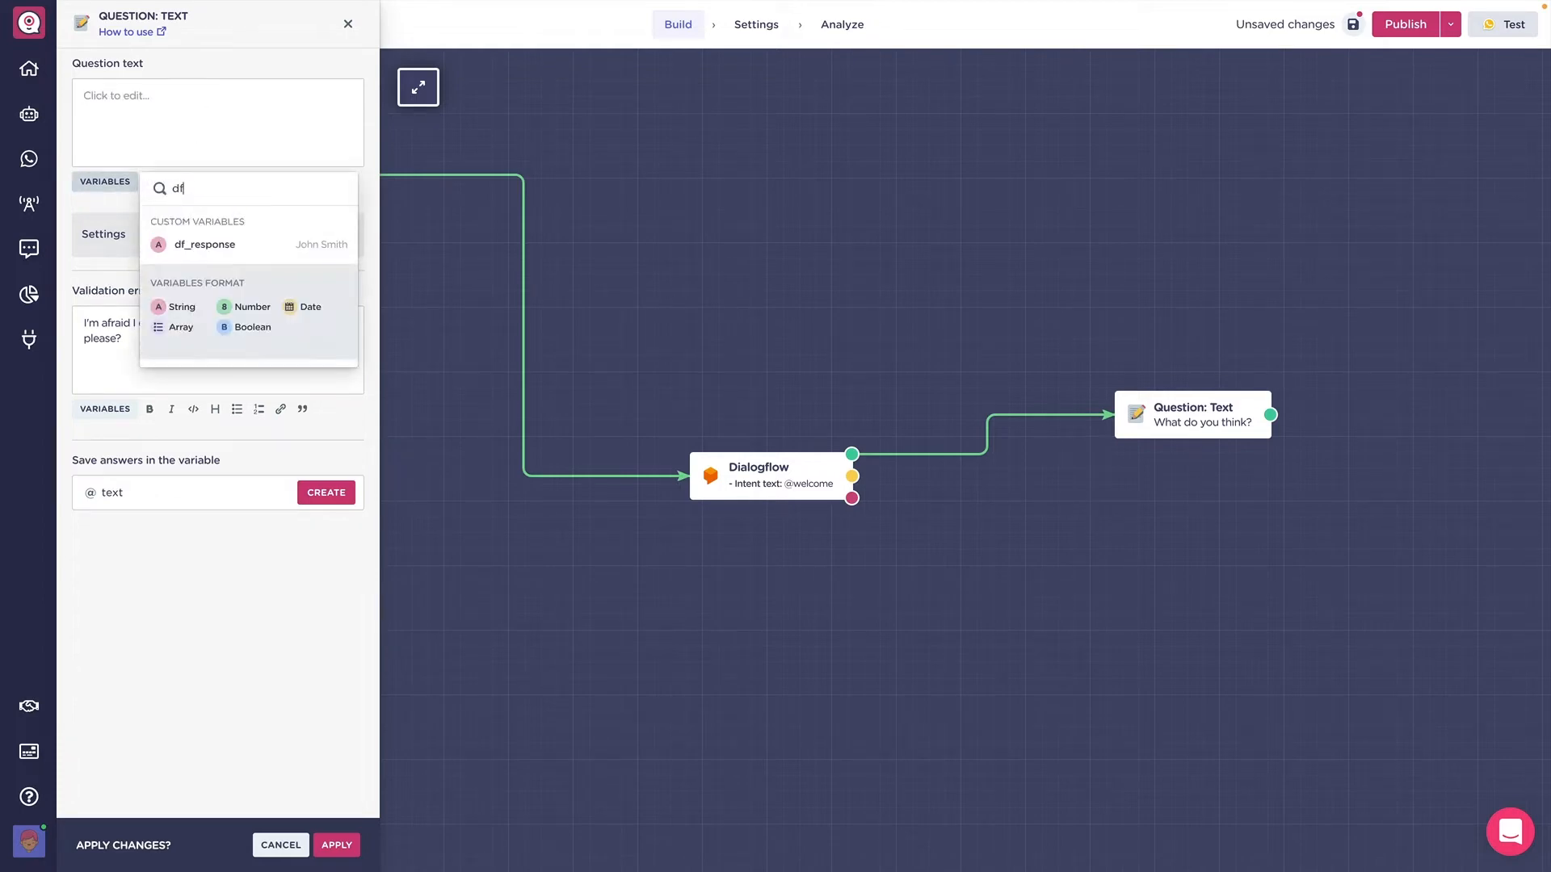
{"action": "left_click", "coordinate": [178, 244]}
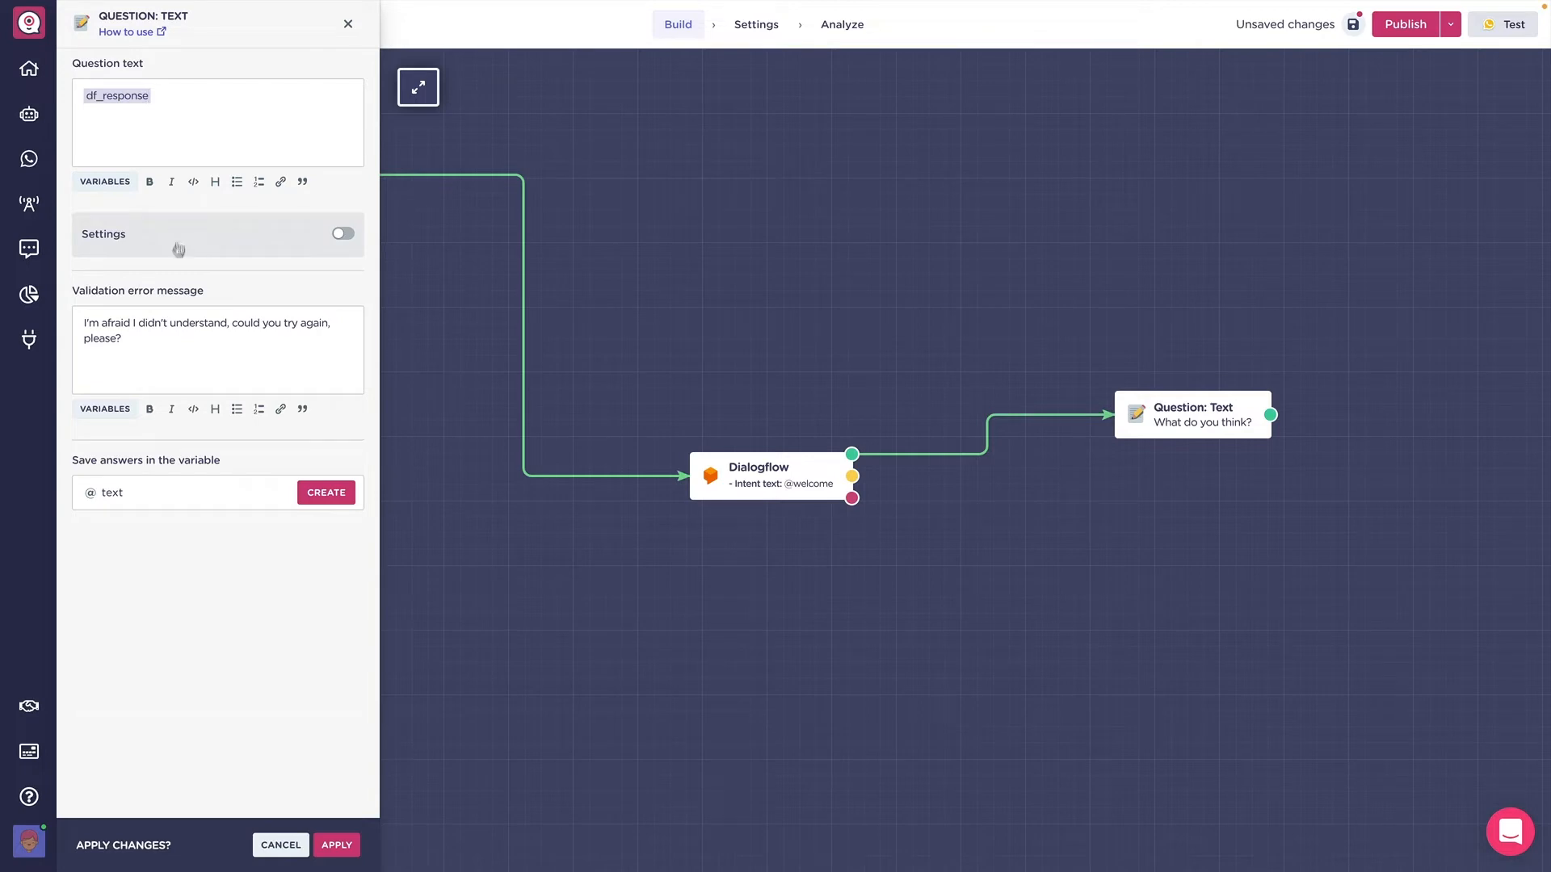
Save the question's answers in the variable welcome and apply the block's configuration
{"action": "left_click", "coordinate": [125, 486]}
{"action": "type", "text": "welc"}
{"action": "left_click", "coordinate": [131, 584]}
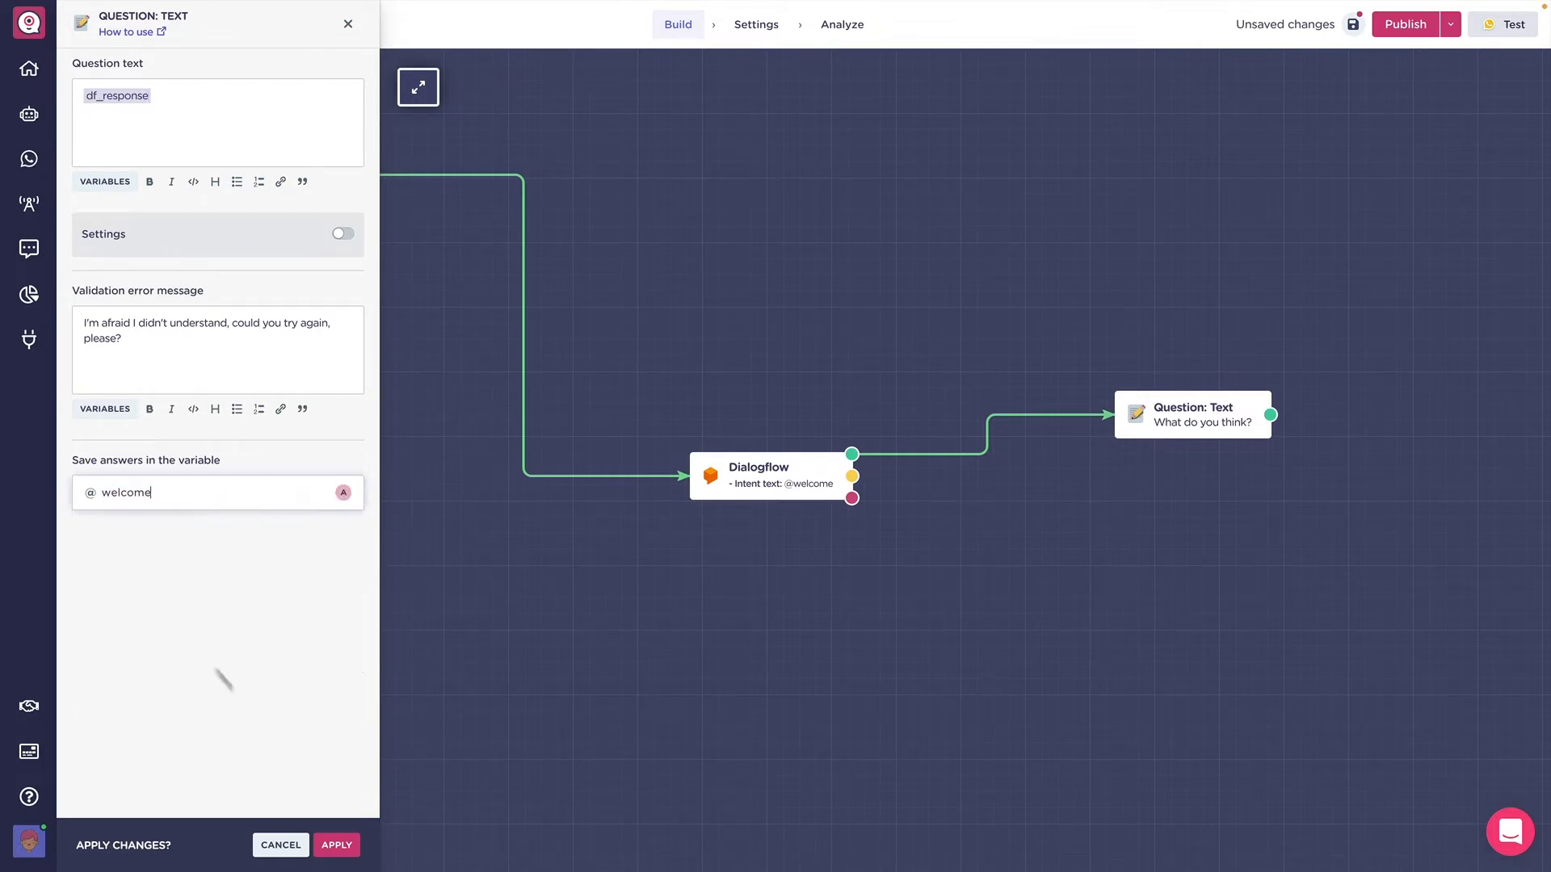
{"action": "left_click", "coordinate": [335, 845]}
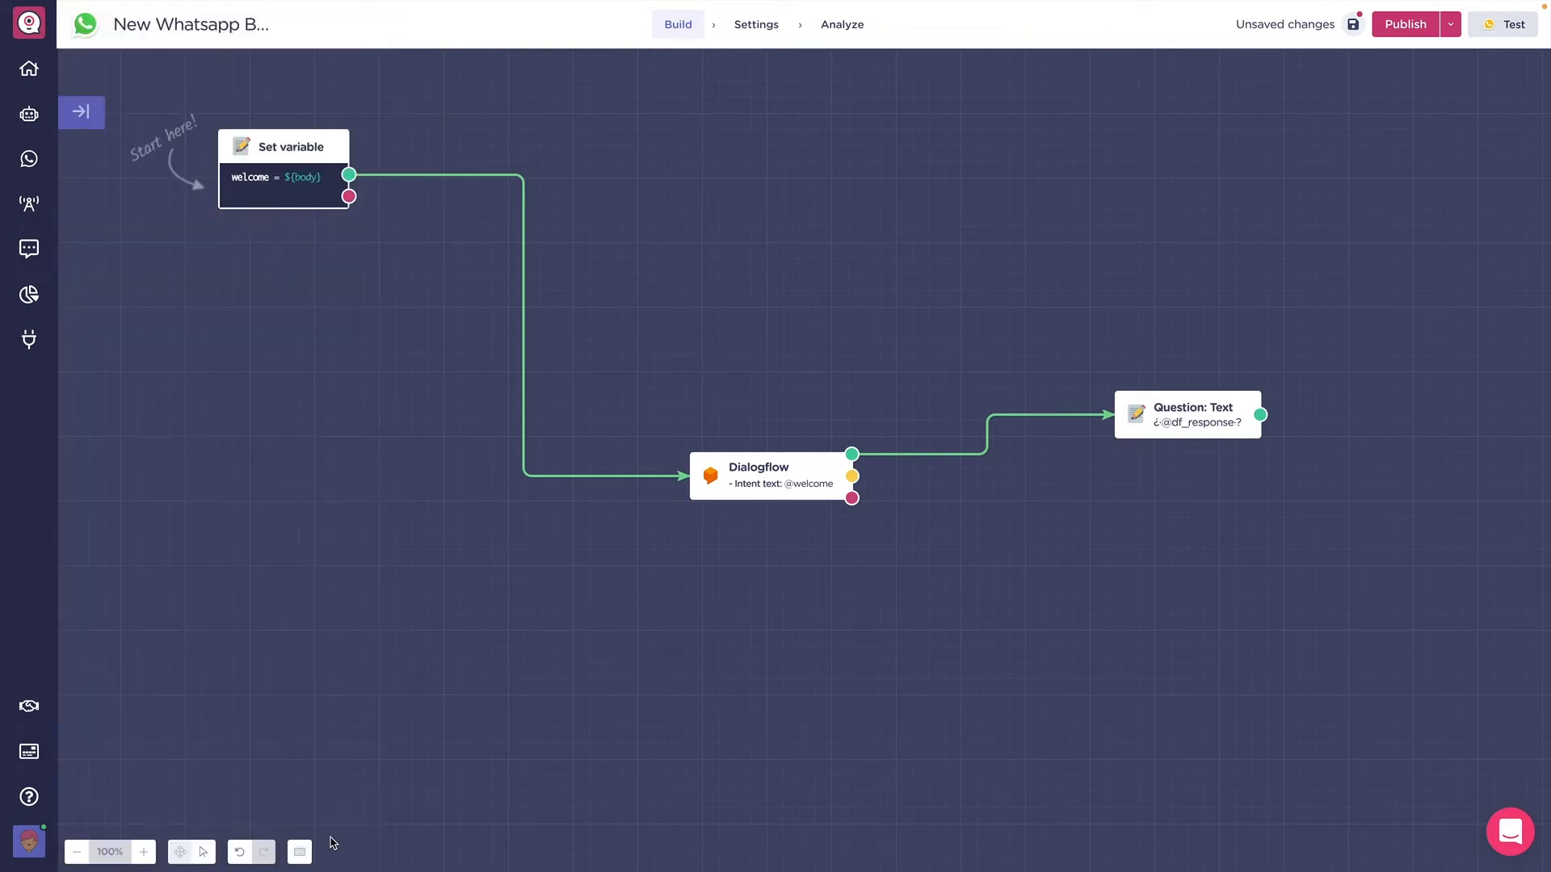
Duplicate the df_response question twice and connect the copies to the yellow and pink outputs of the Dialogflow block
{"action": "left_click_drag", "start_coordinate": [1181, 415], "coordinate": [1093, 395]}
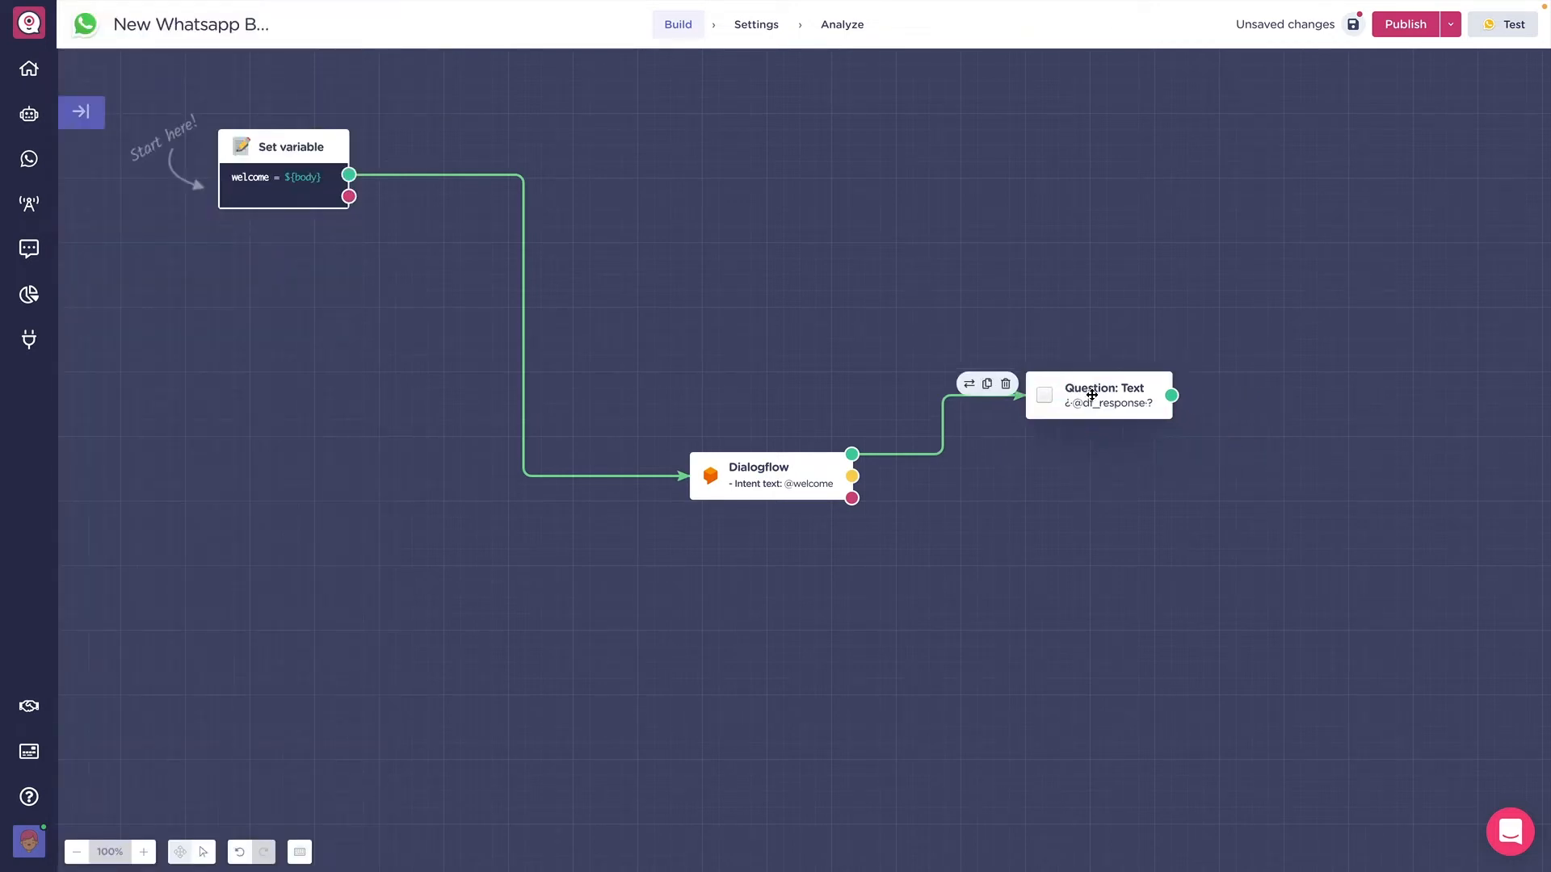
{"action": "left_click", "coordinate": [987, 385]}
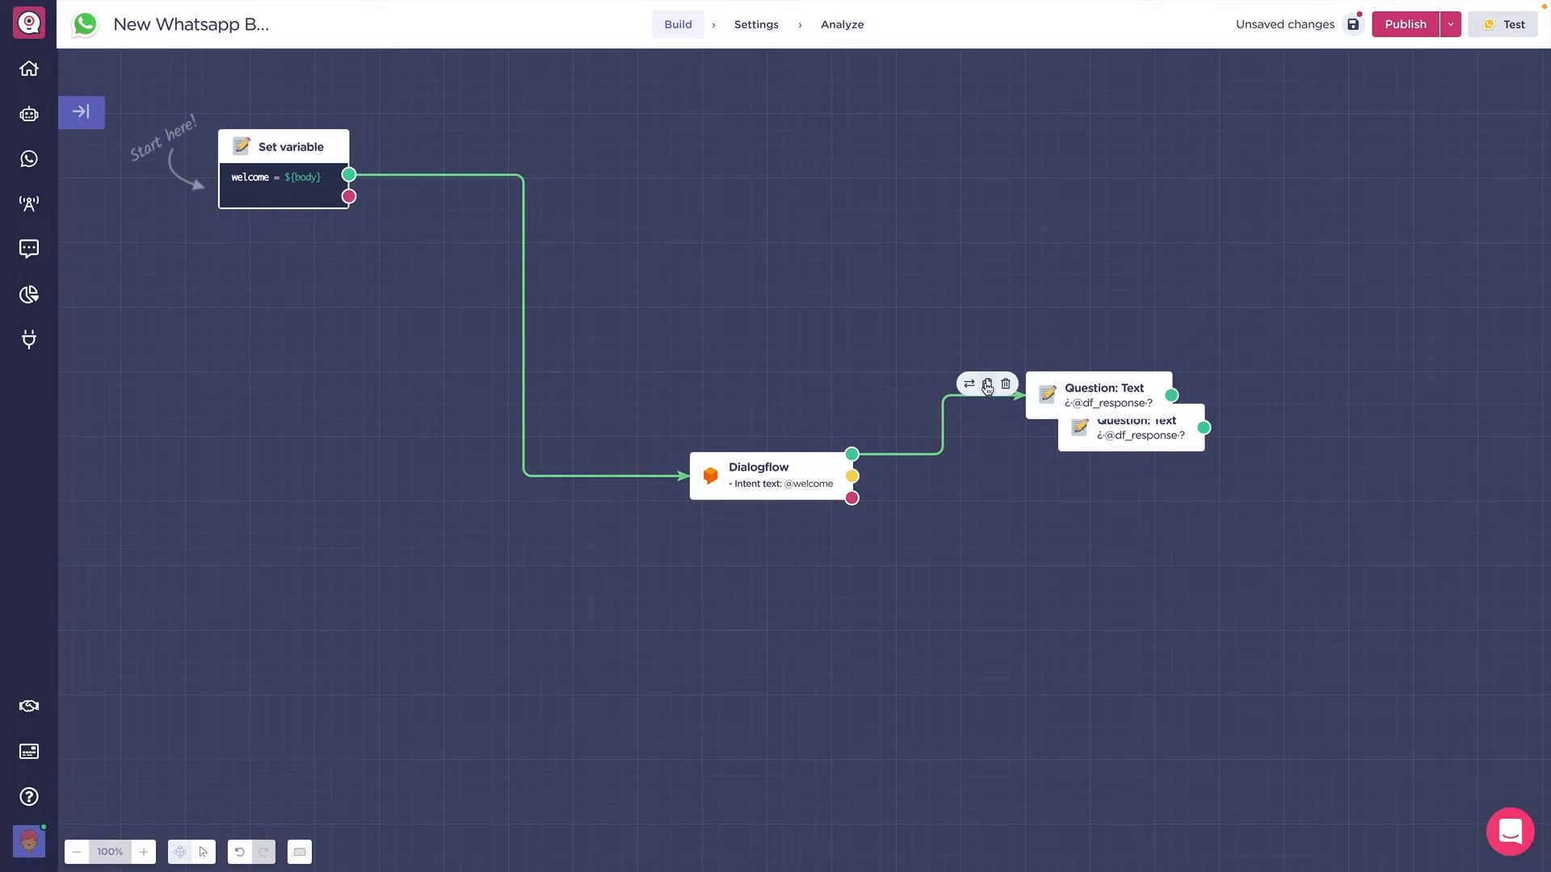
{"action": "left_click", "coordinate": [987, 385]}
{"action": "left_click_drag", "start_coordinate": [1119, 437], "coordinate": [1061, 496]}
{"action": "left_click_drag", "start_coordinate": [848, 478], "coordinate": [1022, 485]}
{"action": "left_click_drag", "start_coordinate": [852, 497], "coordinate": [965, 604]}
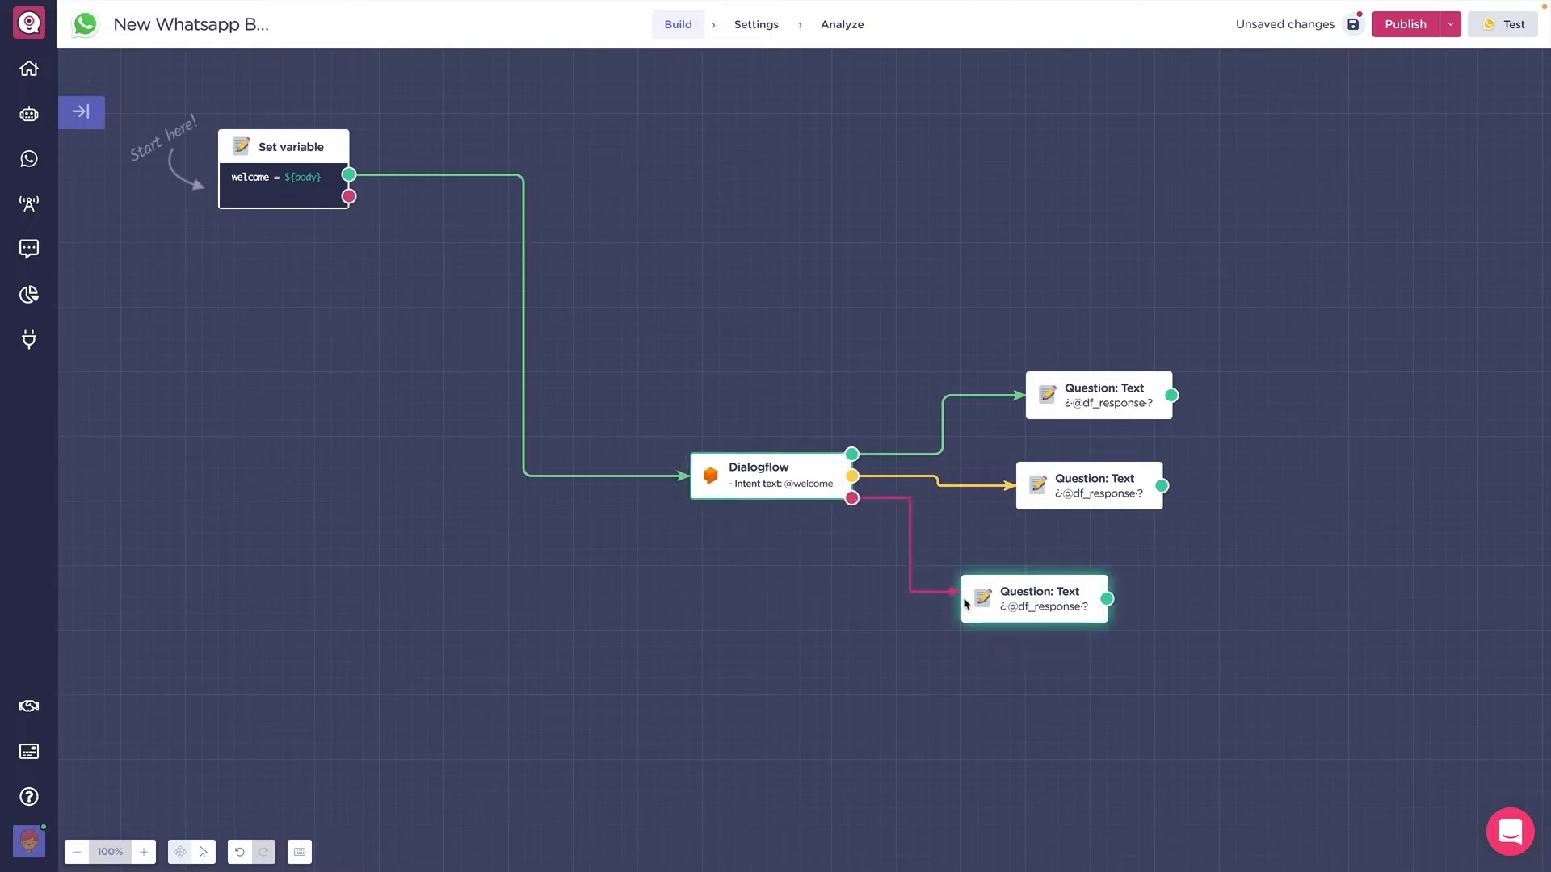
Connect the outputs of all three questions back to the Dialogflow block and space the questions out one above another
{"action": "left_click_drag", "start_coordinate": [1107, 598], "coordinate": [800, 481]}
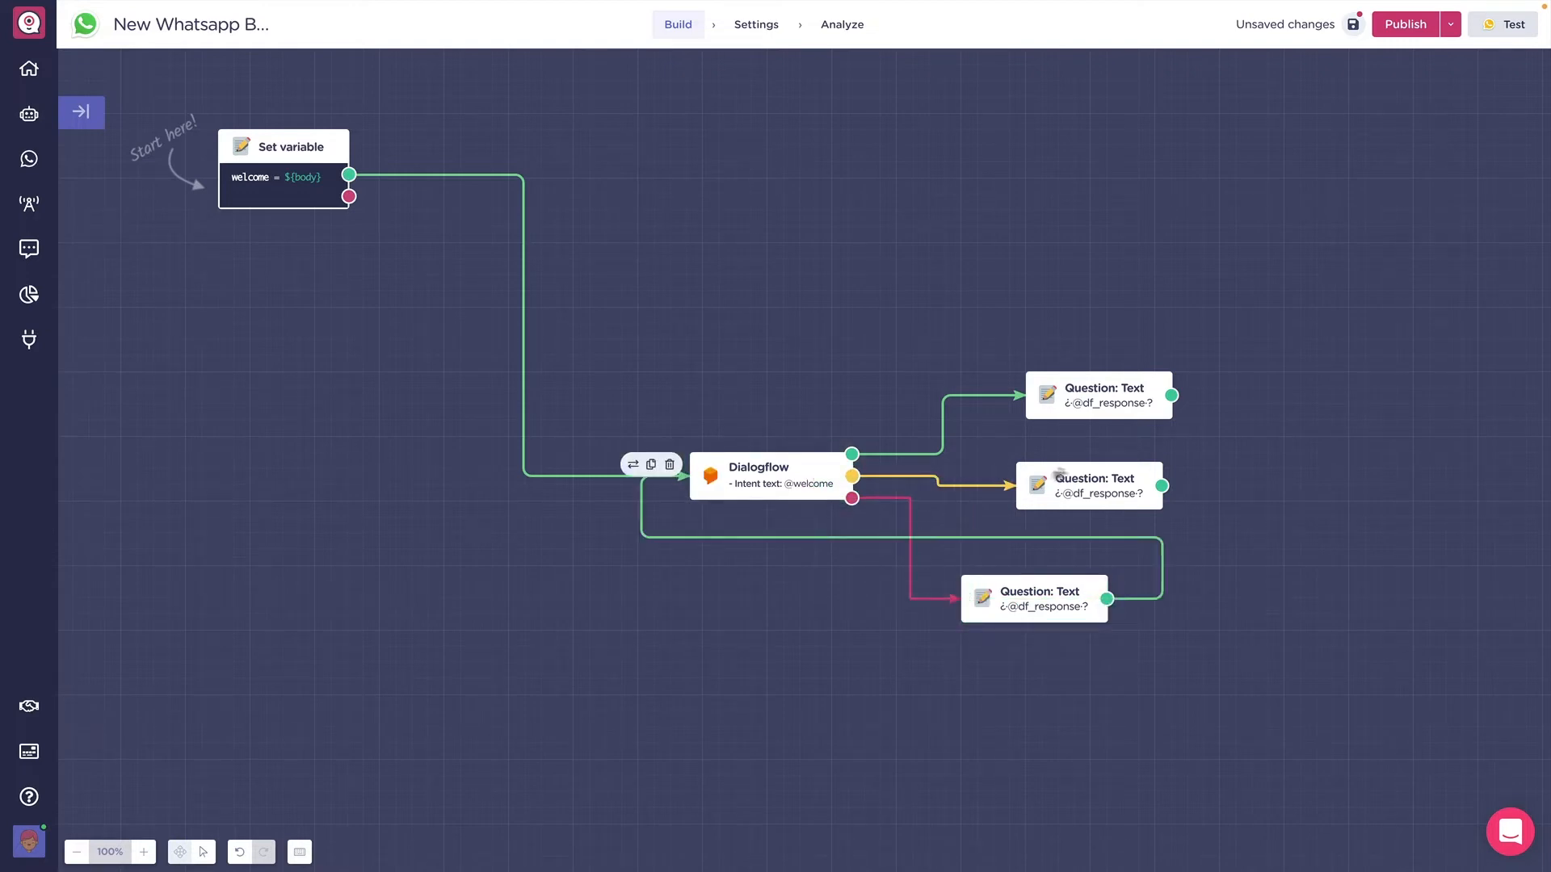
{"action": "left_click_drag", "start_coordinate": [1162, 485], "coordinate": [808, 483]}
{"action": "left_click_drag", "start_coordinate": [1171, 395], "coordinate": [702, 475]}
{"action": "left_click_drag", "start_coordinate": [1077, 395], "coordinate": [1006, 401]}
{"action": "left_click_drag", "start_coordinate": [1058, 485], "coordinate": [1019, 511]}
{"action": "left_click_drag", "start_coordinate": [1007, 595], "coordinate": [995, 655]}
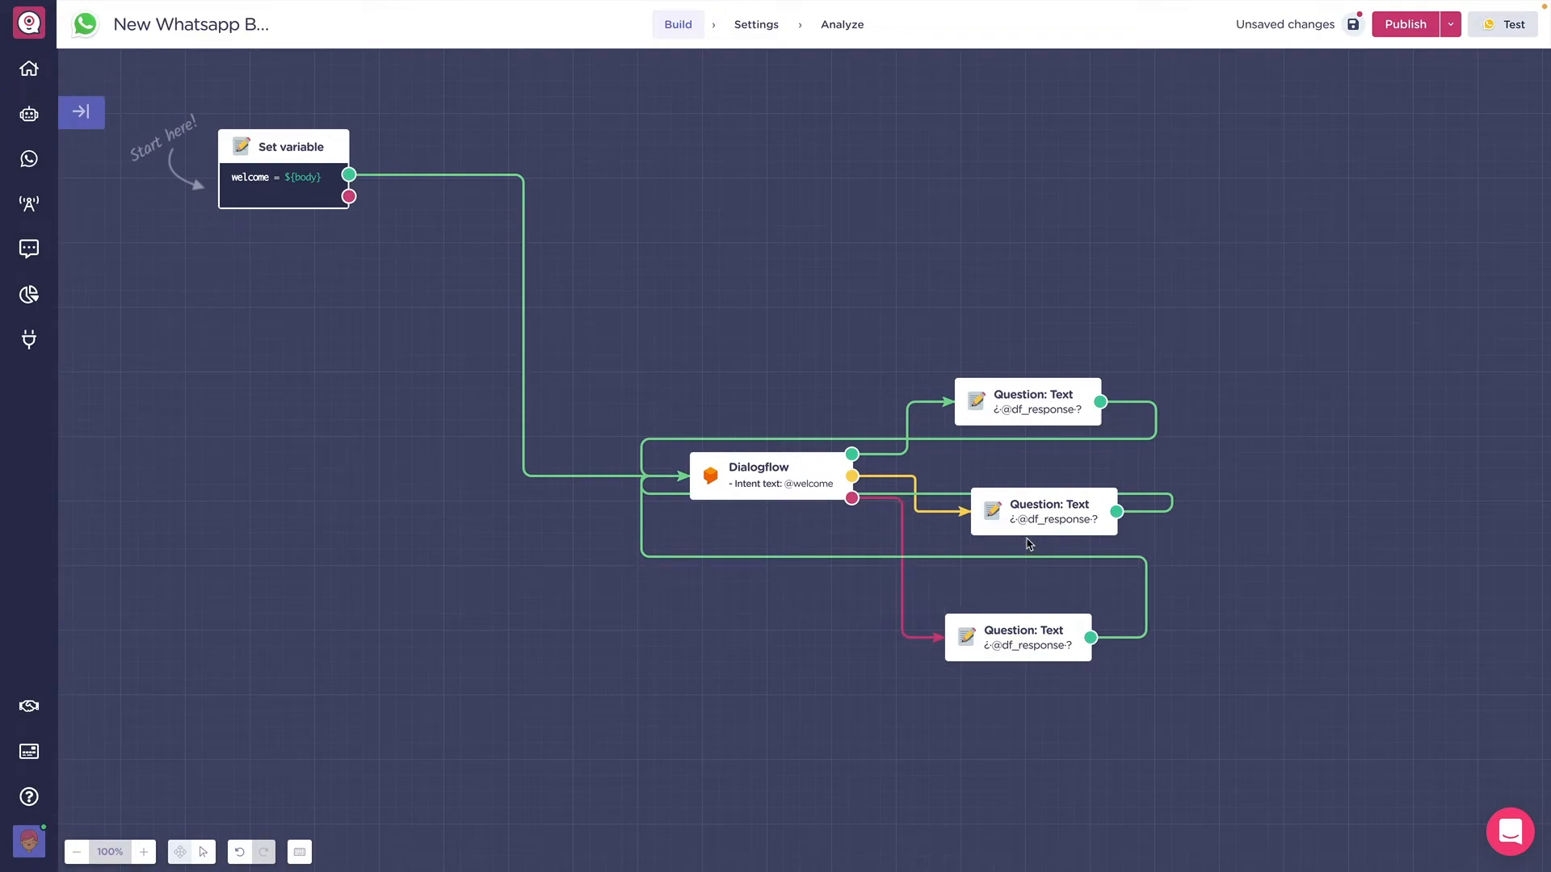
Publish the bot and open its test chat on WhatsApp web with the linked testing number
{"action": "left_click", "coordinate": [1404, 25]}
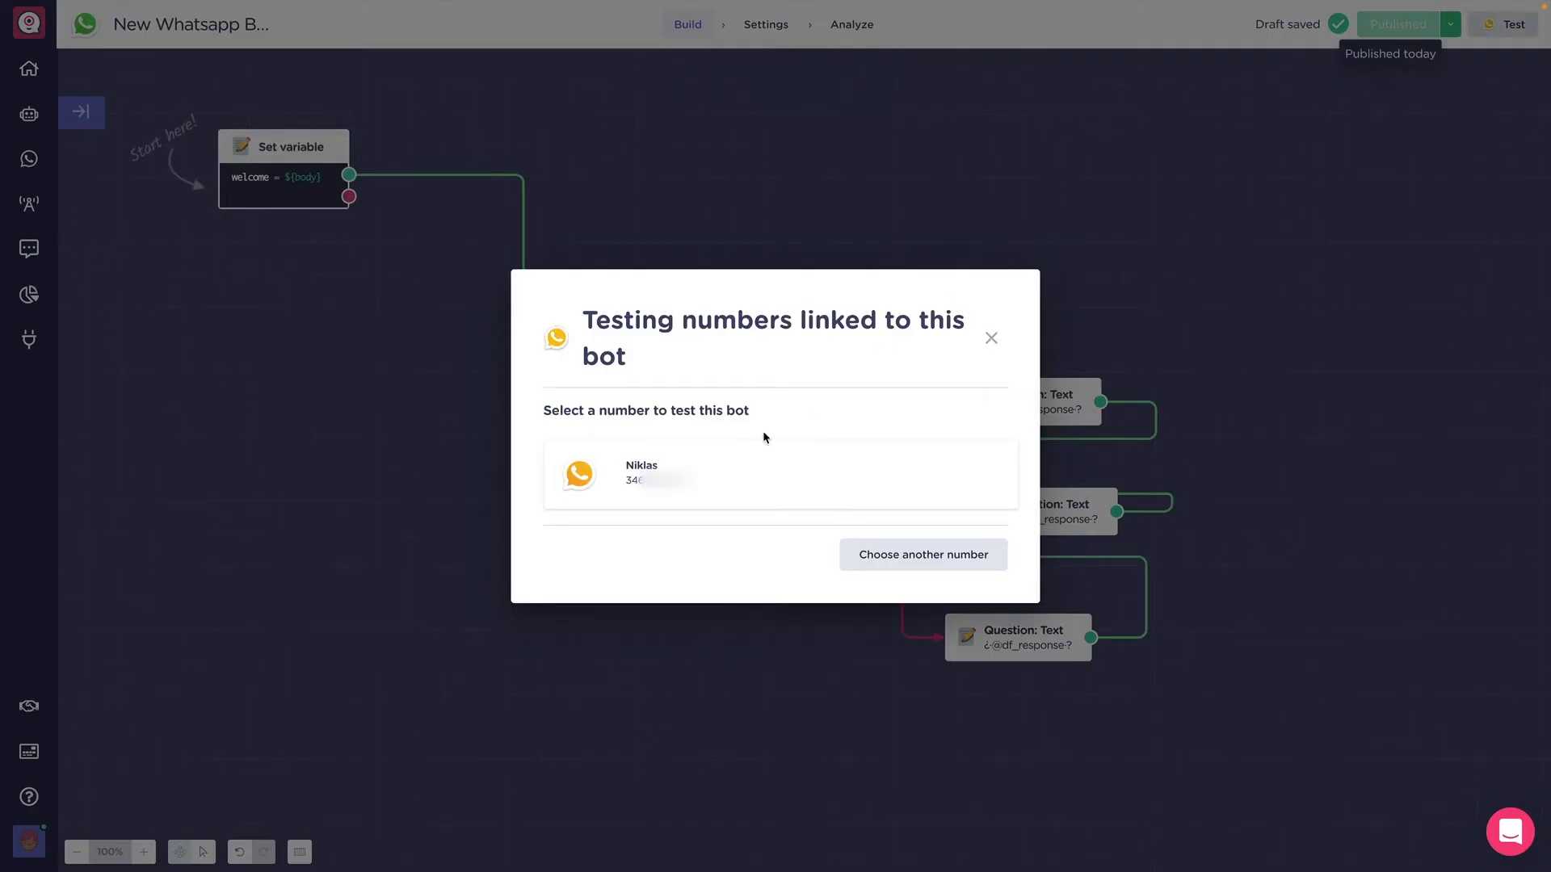
{"action": "left_click", "coordinate": [732, 479]}
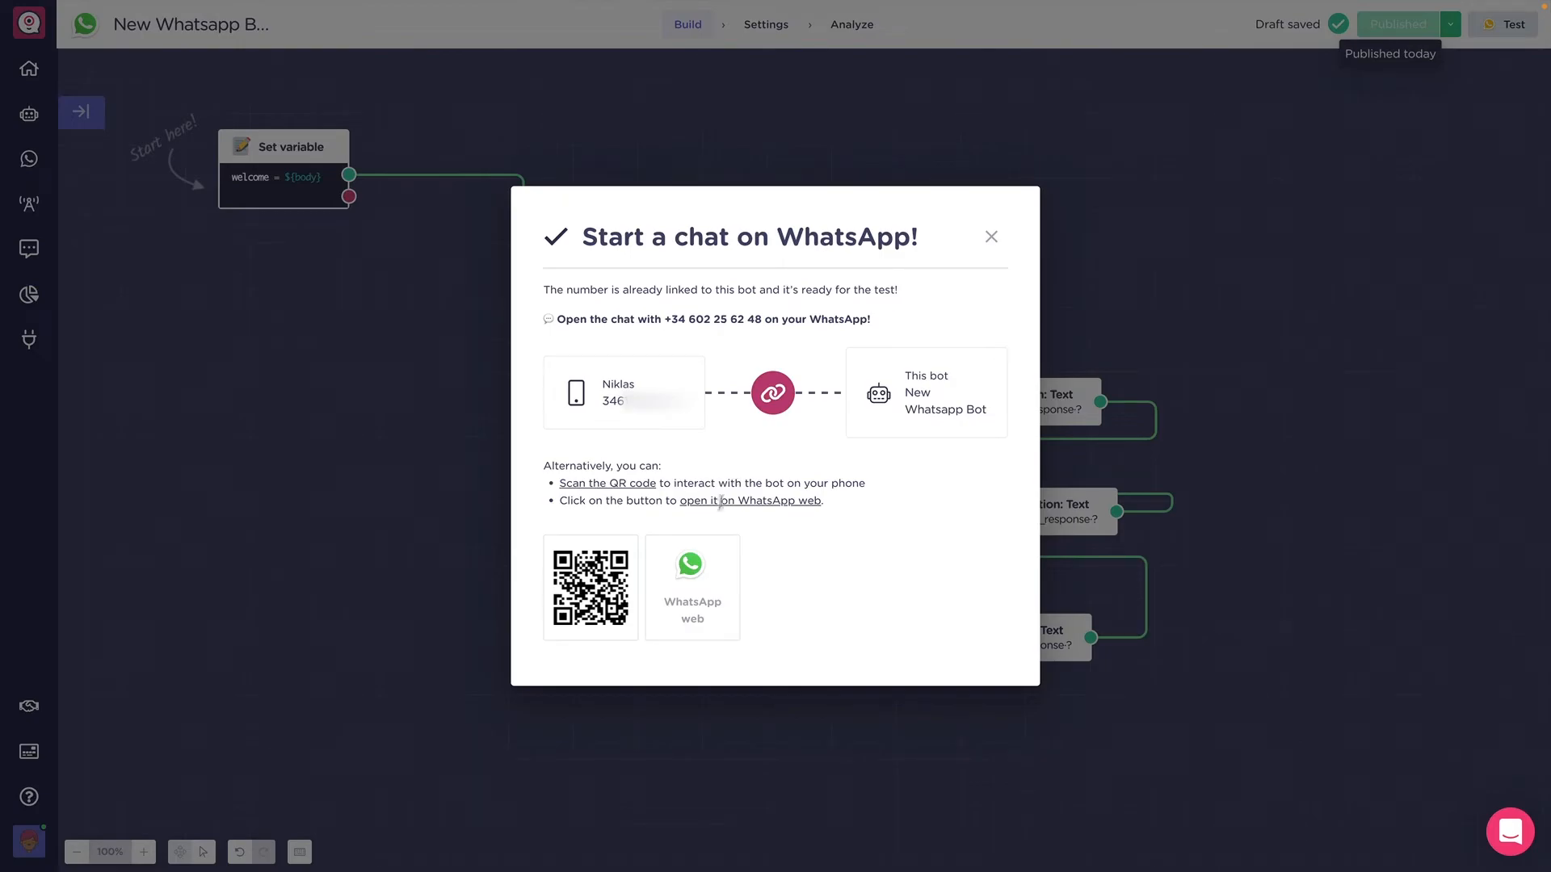
{"action": "left_click", "coordinate": [688, 578]}
{"action": "left_click", "coordinate": [792, 365]}
{"action": "left_click", "coordinate": [797, 277]}
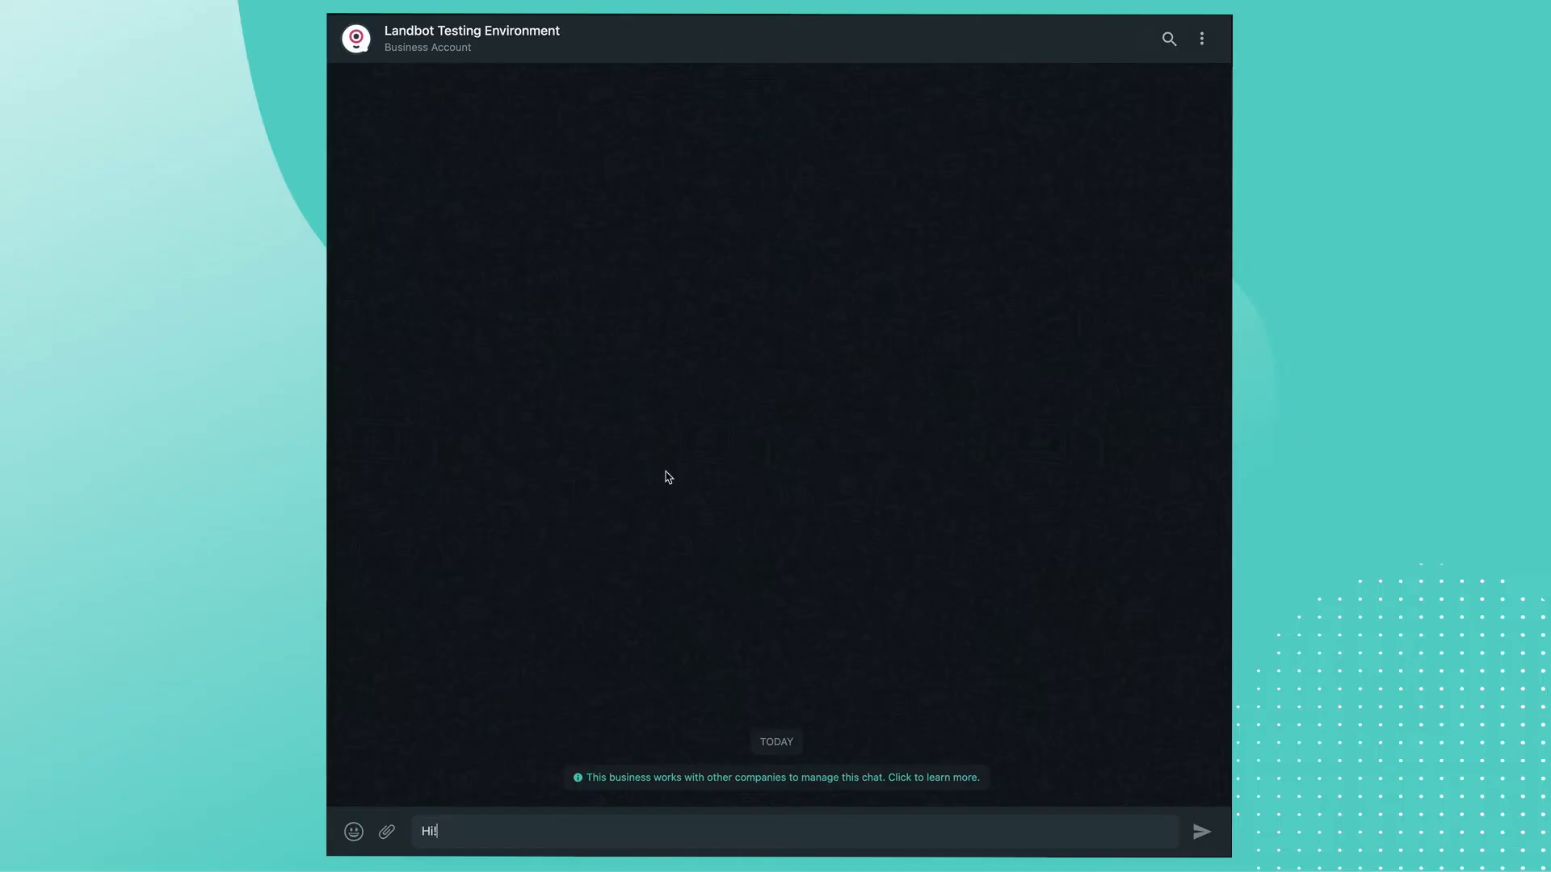
Test the published bot by sending "Hi!", "I want to book an appointment", "For tomorrow please" and "4pm" in the WhatsApp chat
{"action": "left_click", "coordinate": [1201, 832]}
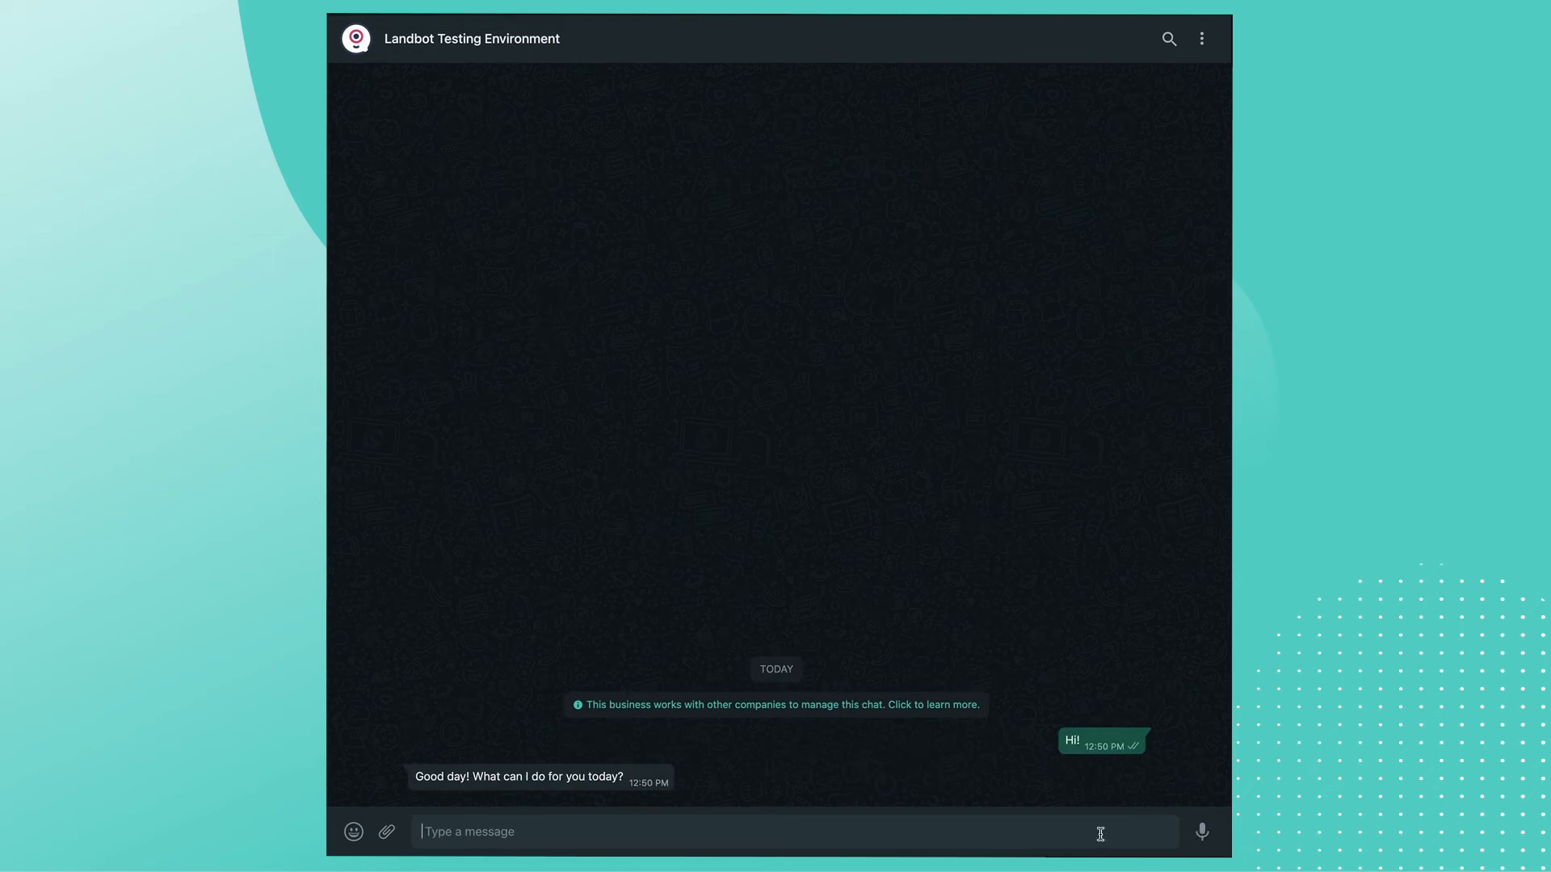
{"action": "type", "text": "I want to book an appointment"}
{"action": "key", "text": "Return"}
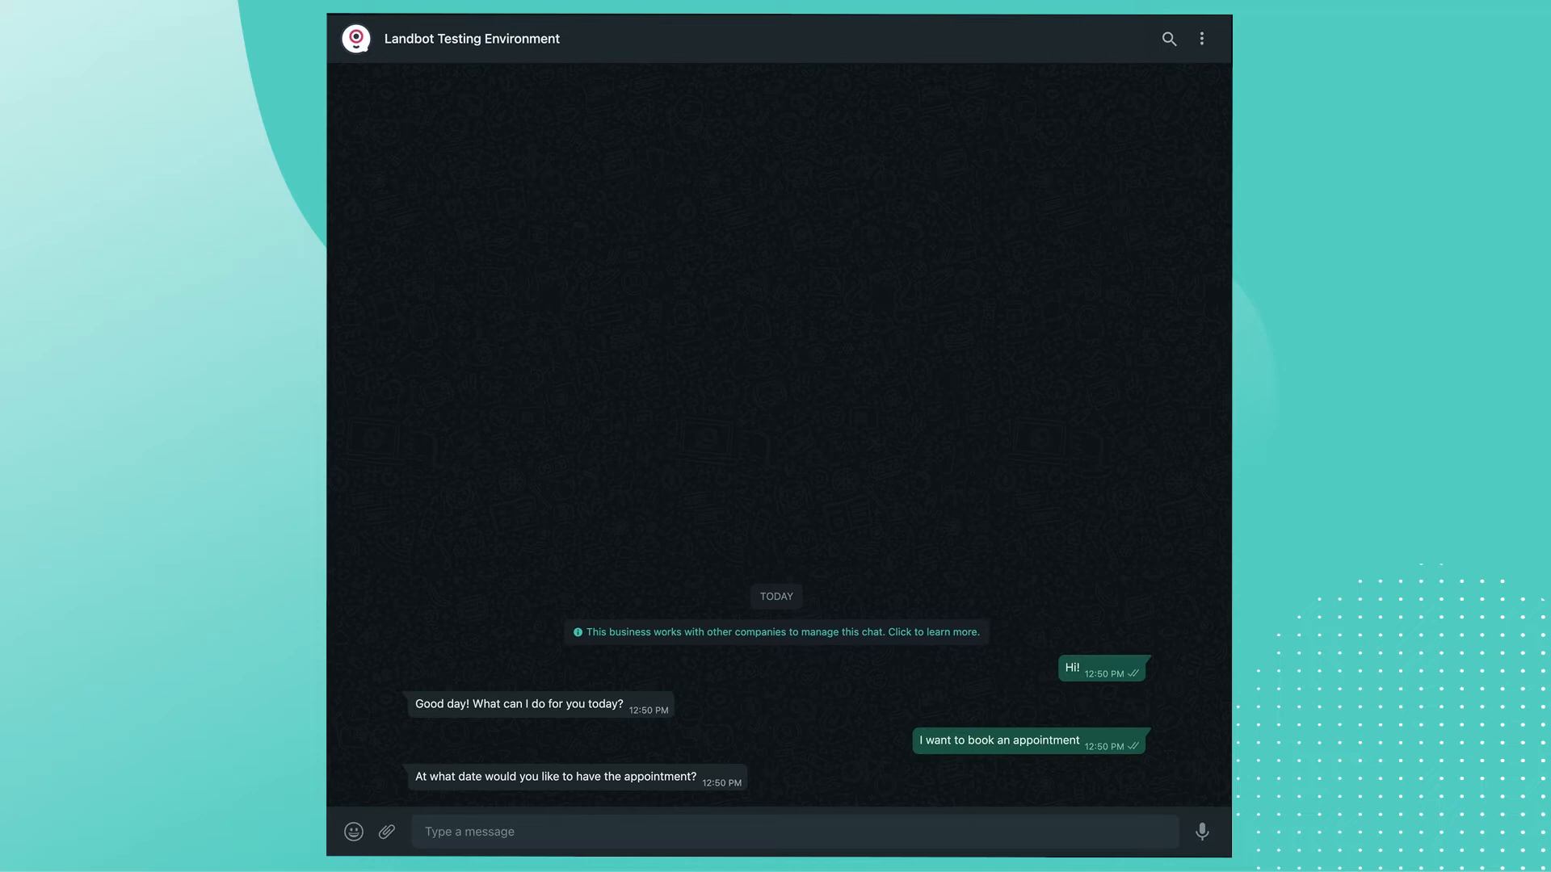
{"action": "type", "text": "For tomorrow please"}
{"action": "key", "text": "Return"}
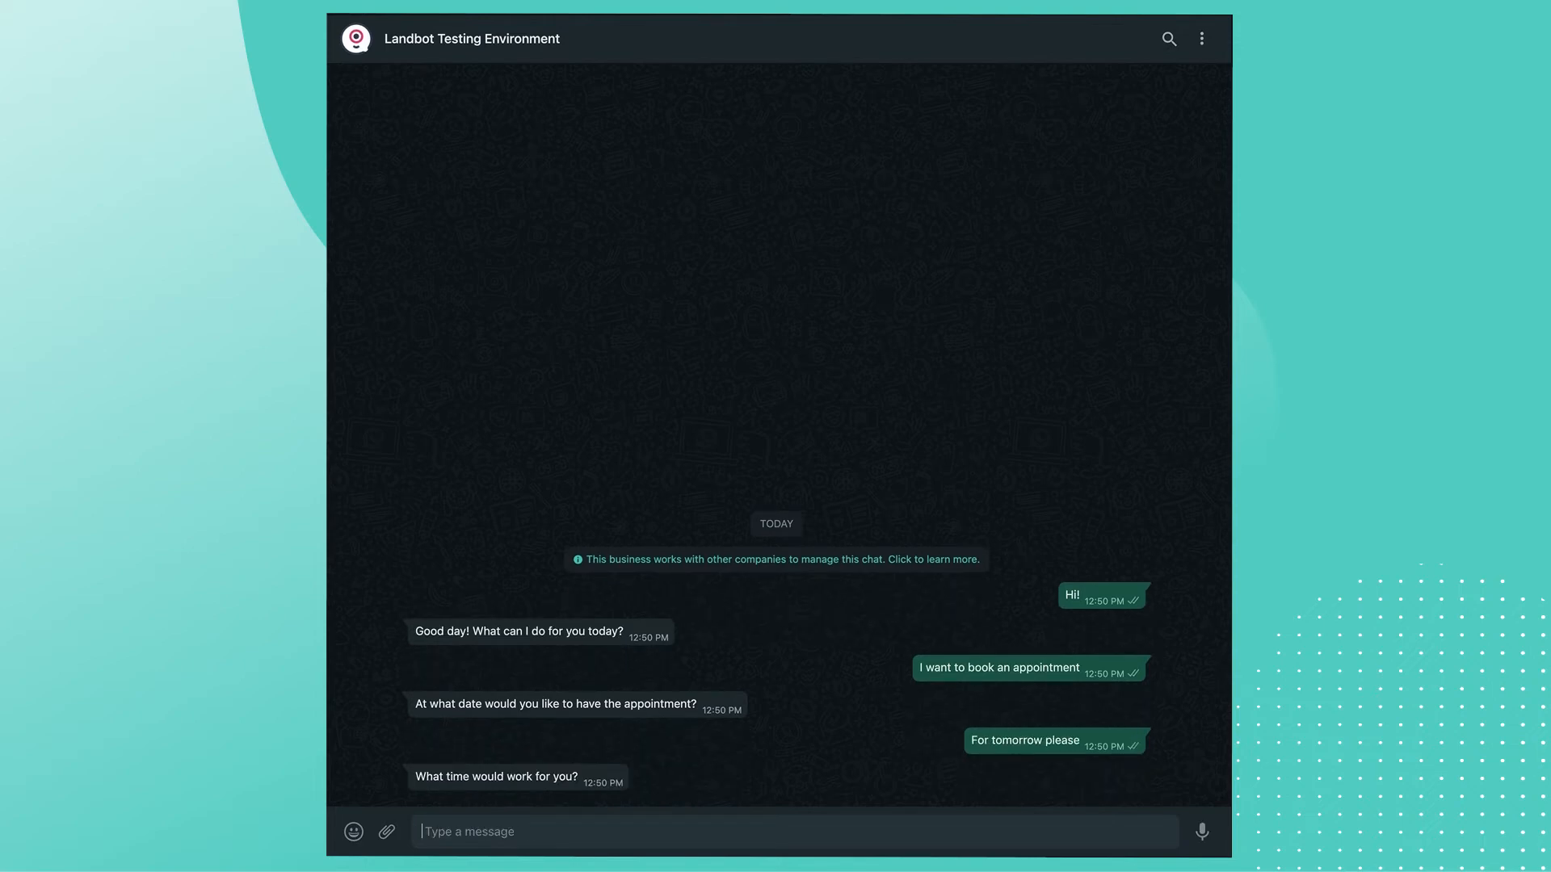
{"action": "type", "text": "4pm"}
{"action": "key", "text": "Return"}
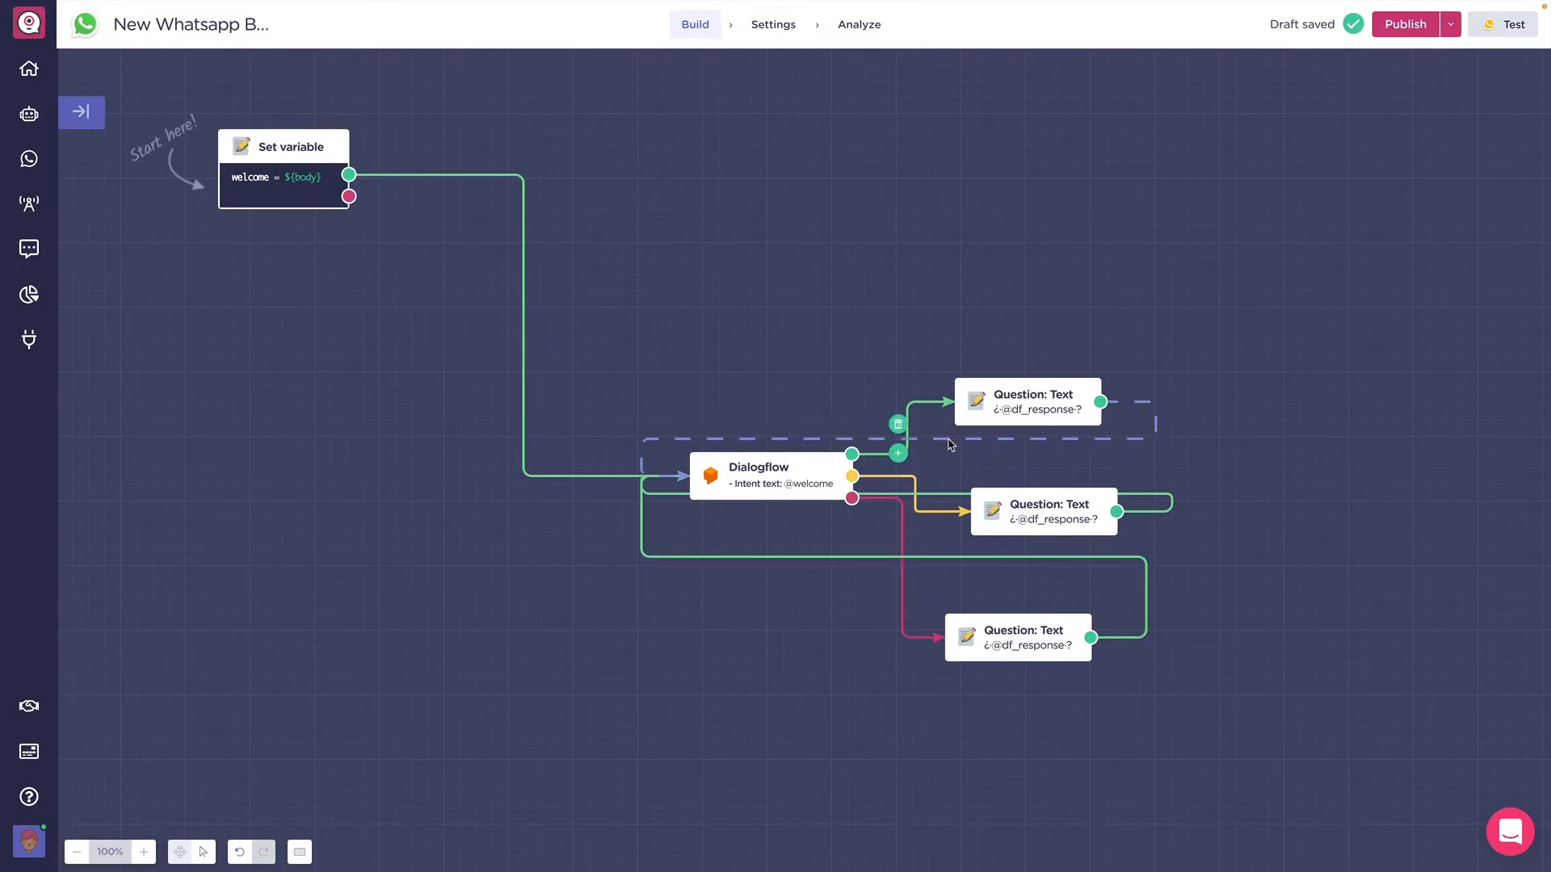
Remove the top question's connection back to Dialogflow and start adding a Bricks block from that question's output
{"action": "left_click", "coordinate": [899, 424]}
{"action": "scroll", "coordinate": [1109, 463], "scroll_direction": "right", "scroll_amount": 4}
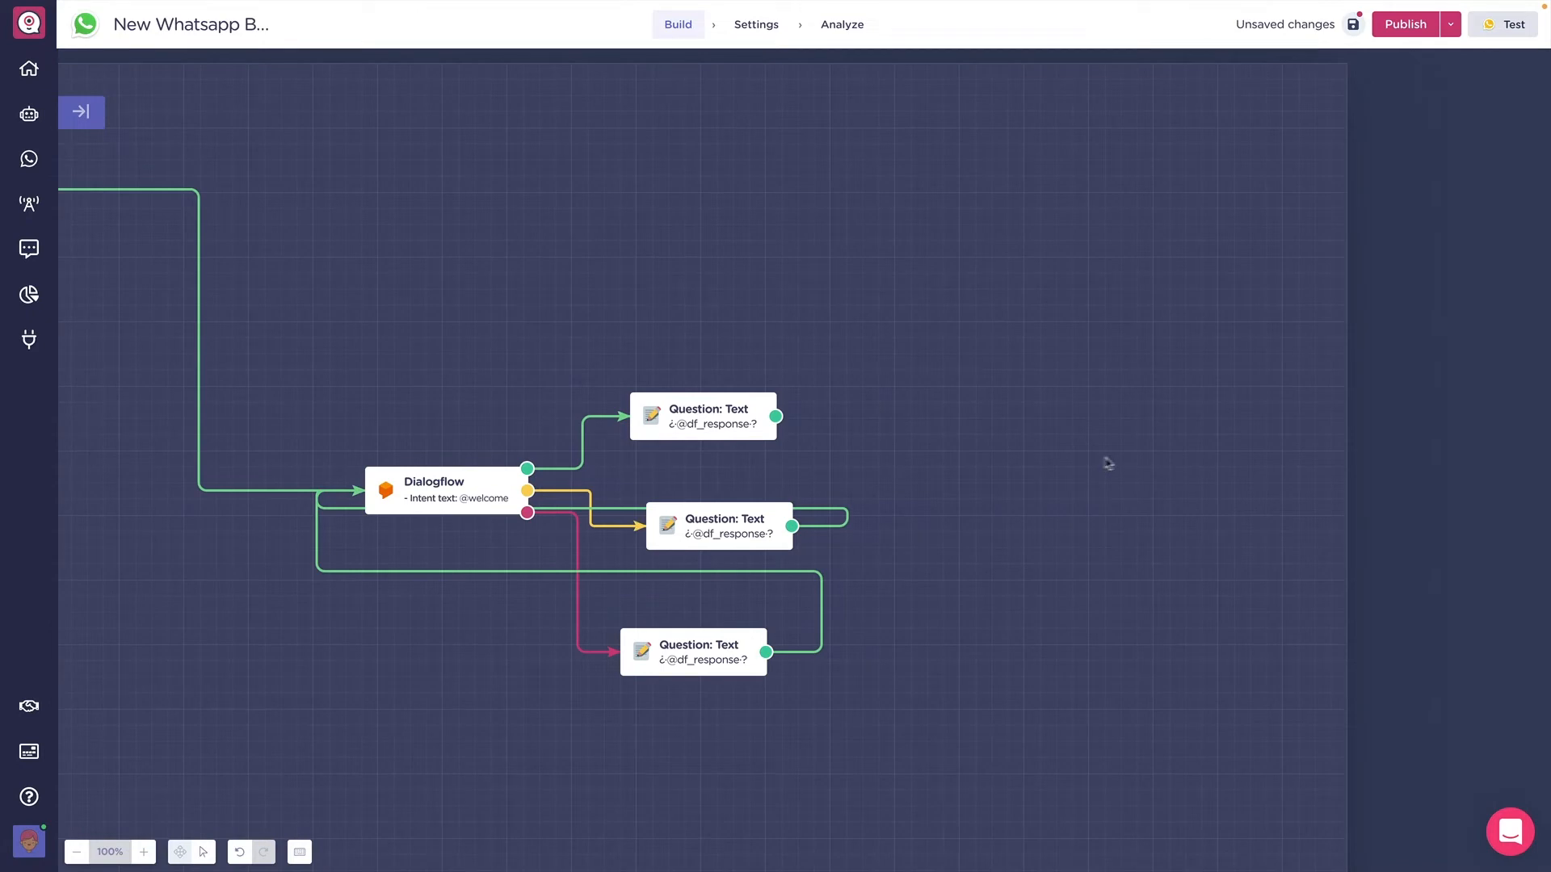
{"action": "left_click_drag", "start_coordinate": [775, 417], "coordinate": [1045, 311]}
{"action": "type", "text": "bri"}
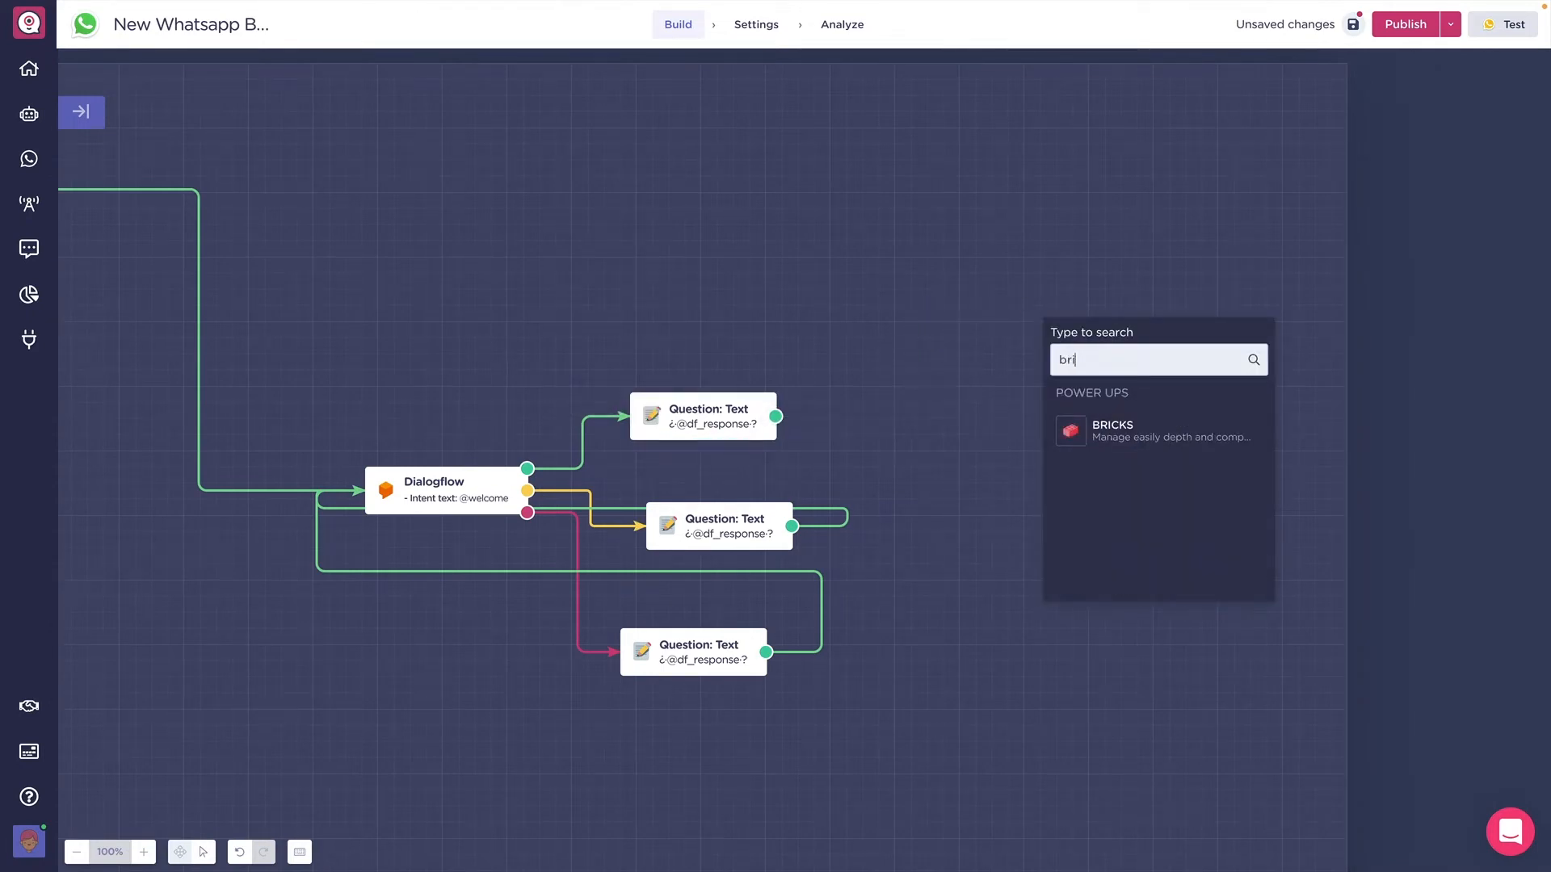
{"action": "left_click", "coordinate": [1121, 439]}
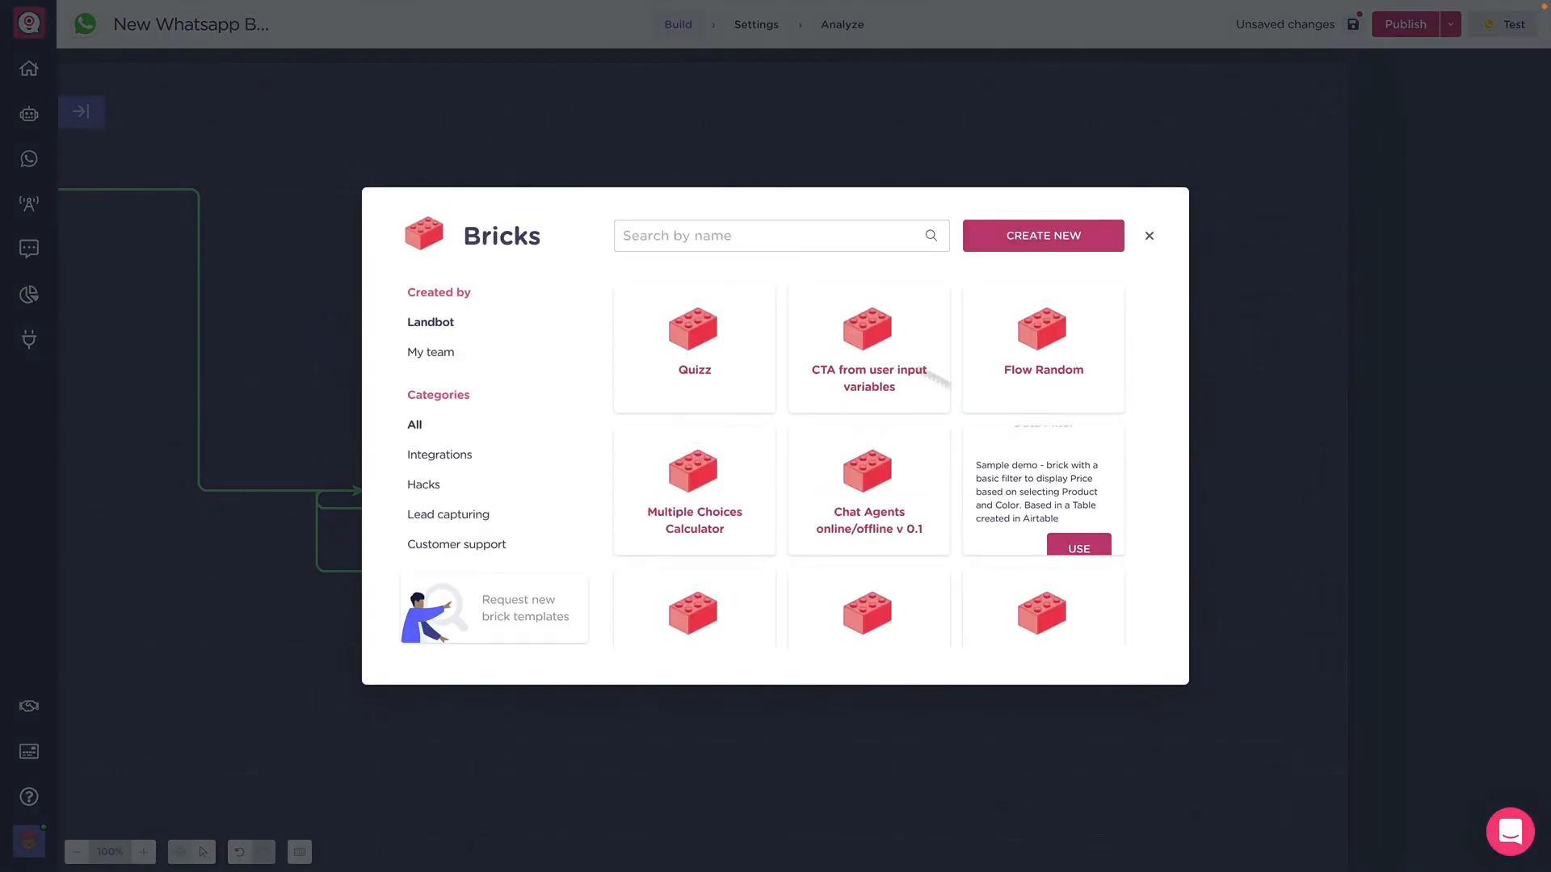
Insert the Dialogflow Params V0.1 brick beside the questions and connect the top question's output to it
{"action": "left_click", "coordinate": [729, 237]}
{"action": "type", "text": "dialogfl"}
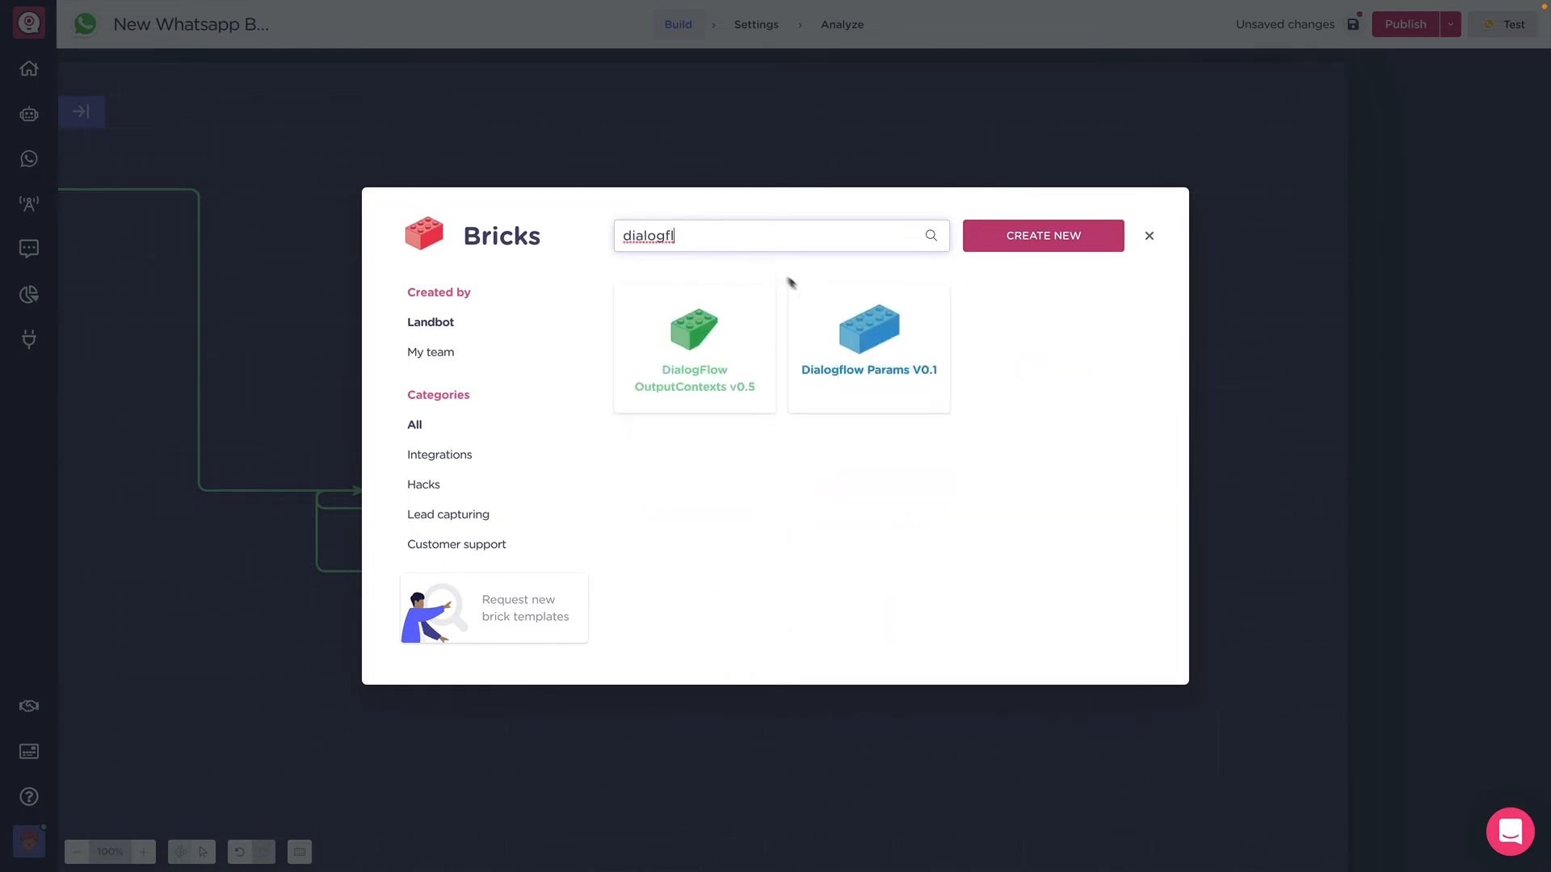
{"action": "left_click", "coordinate": [893, 384]}
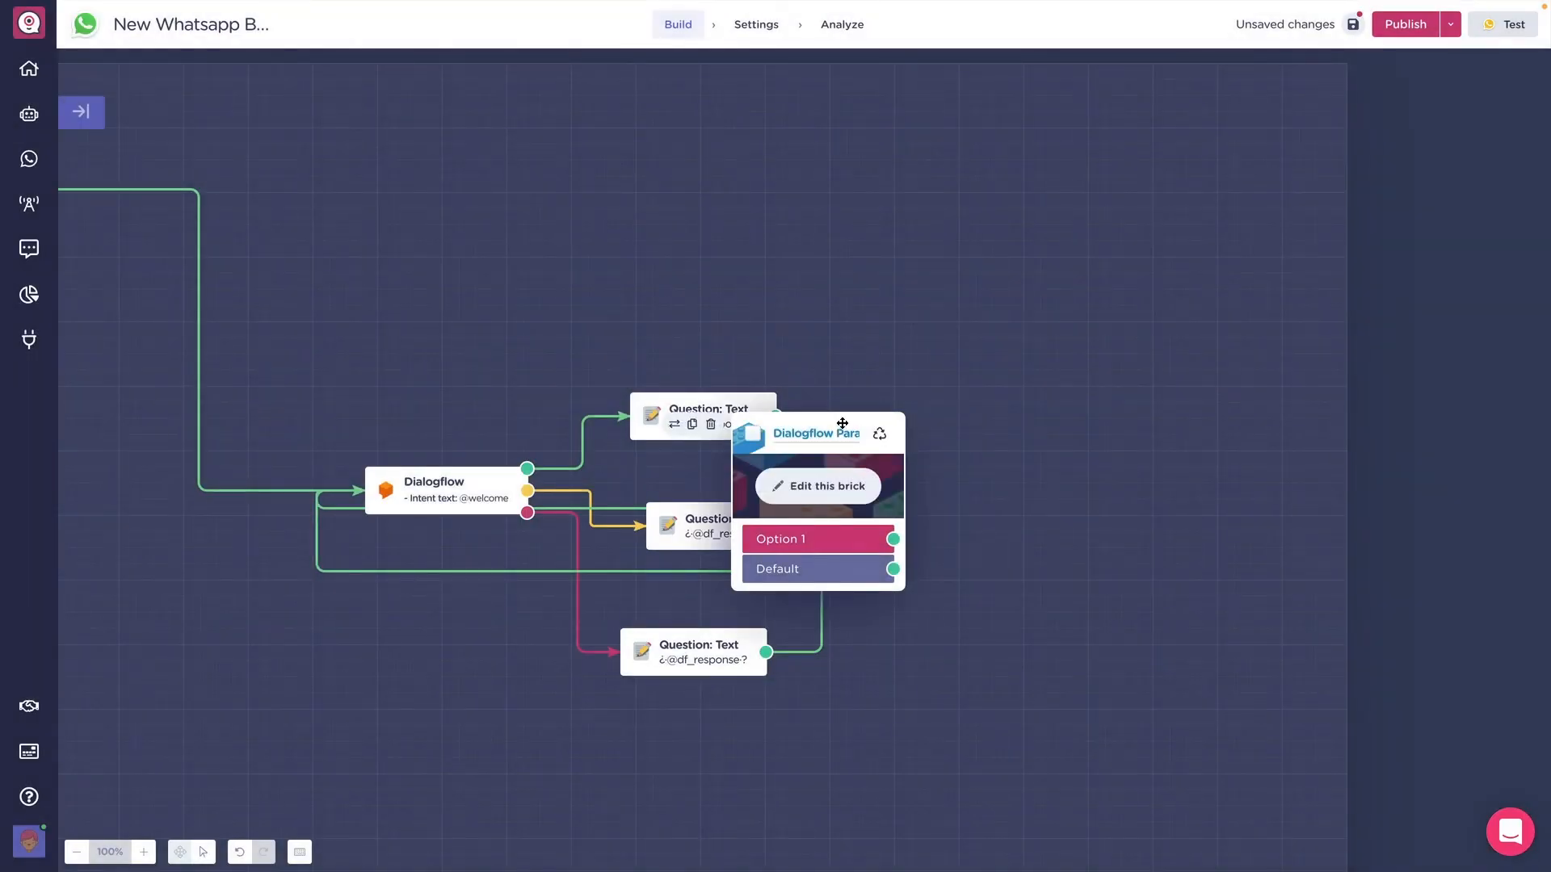
{"action": "left_click_drag", "start_coordinate": [842, 419], "coordinate": [1028, 287]}
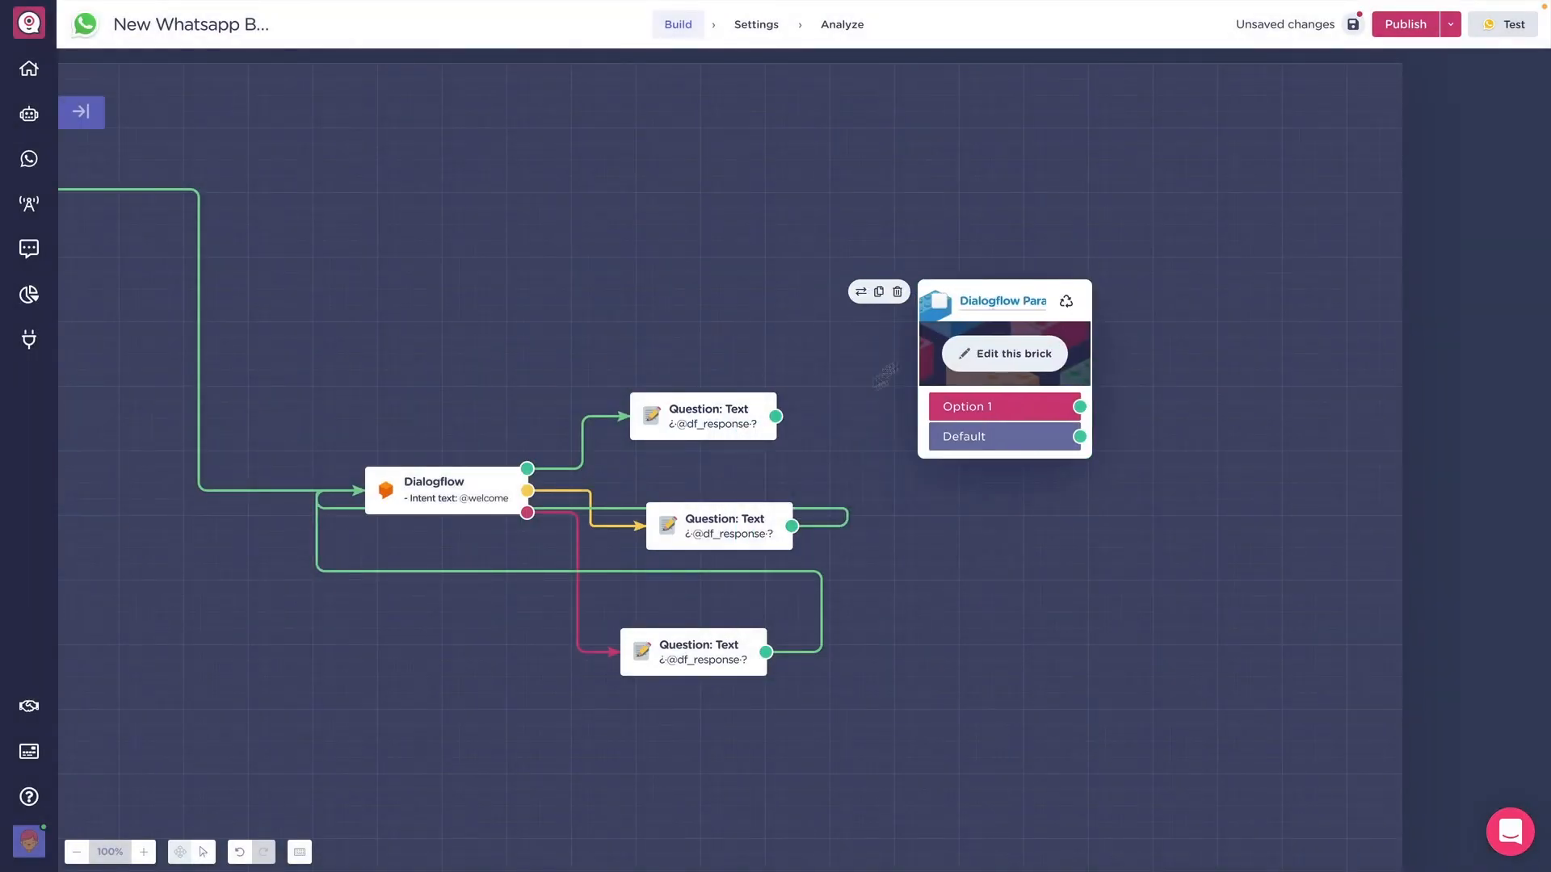
{"action": "left_click_drag", "start_coordinate": [776, 417], "coordinate": [935, 379]}
Open the Dialogflow Params V0.1 brick for editing and examine its formulas, notes and debugging message
{"action": "left_click", "coordinate": [985, 356]}
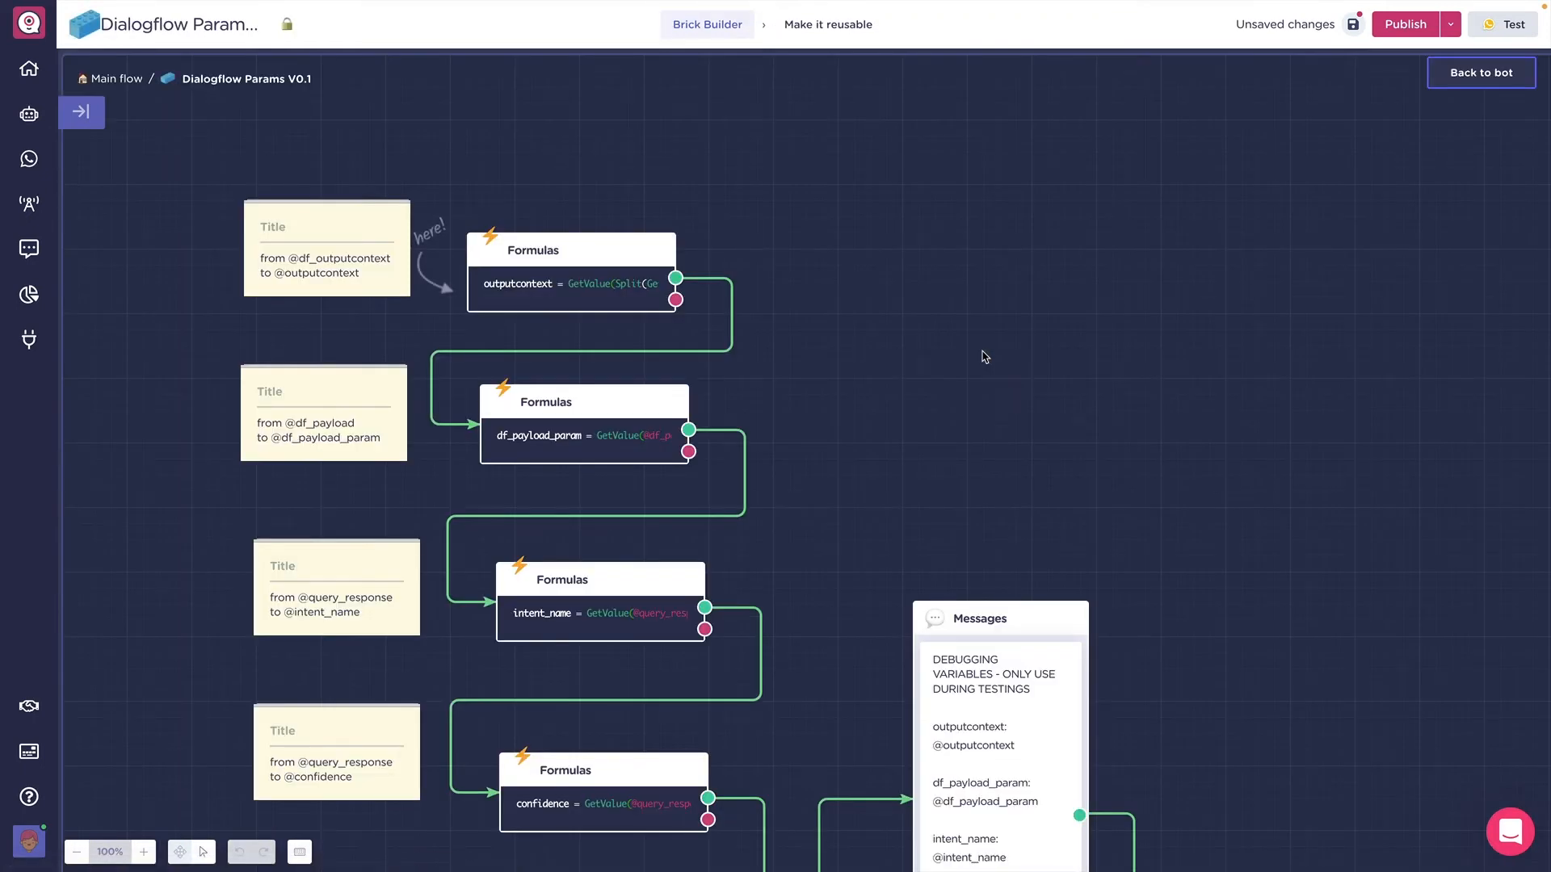
{"action": "scroll", "coordinate": [985, 357], "scroll_direction": "down", "scroll_amount": 3}
{"action": "scroll", "coordinate": [985, 357], "scroll_direction": "up", "scroll_amount": 1}
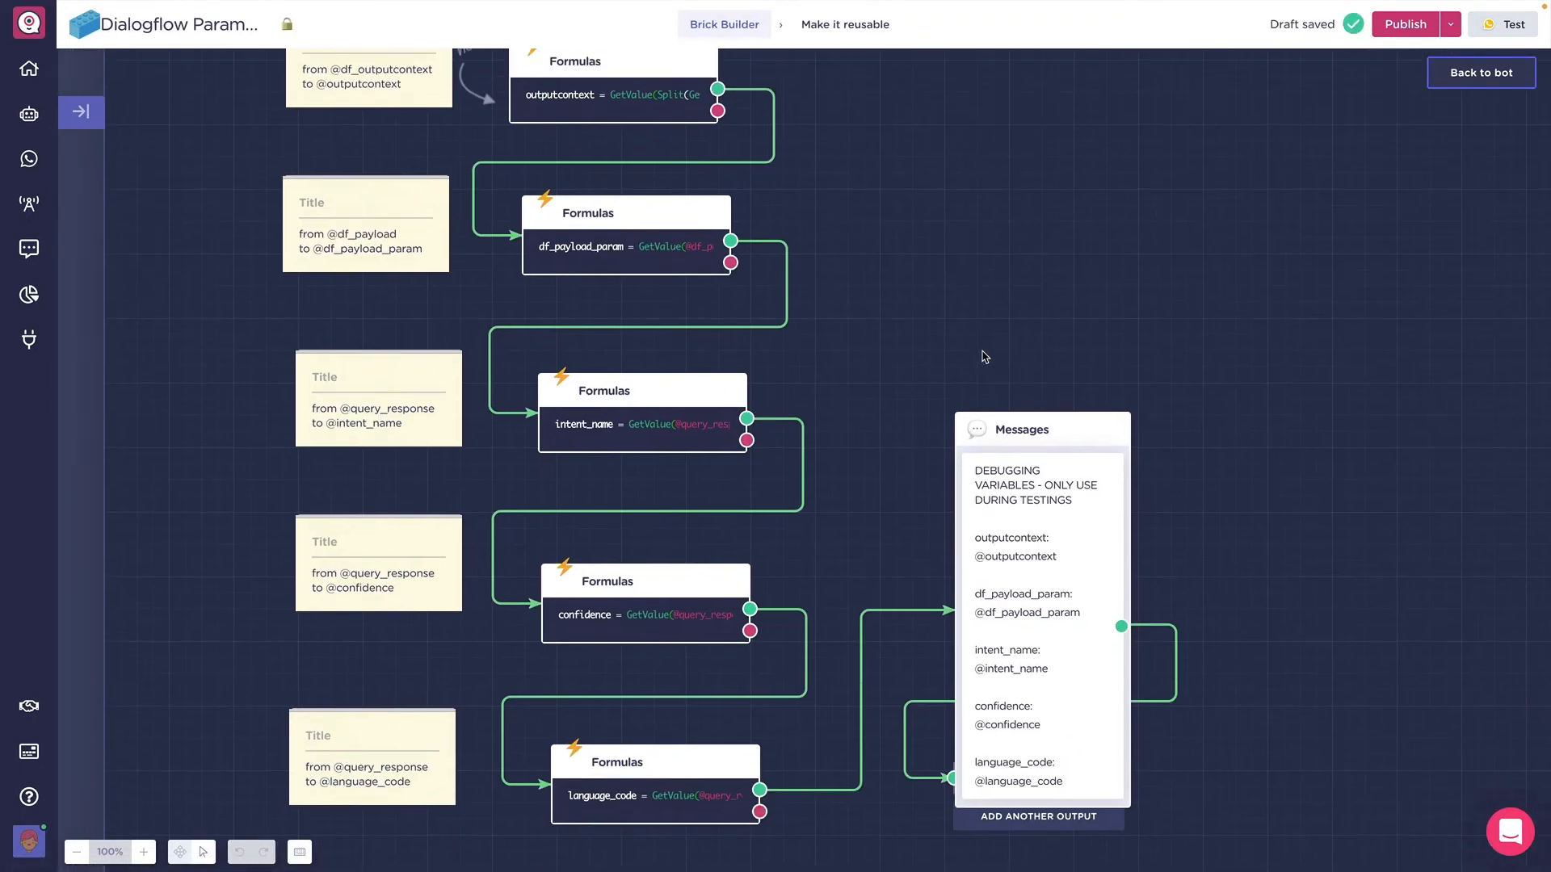
{"action": "scroll", "coordinate": [985, 357], "scroll_direction": "up", "scroll_amount": 1}
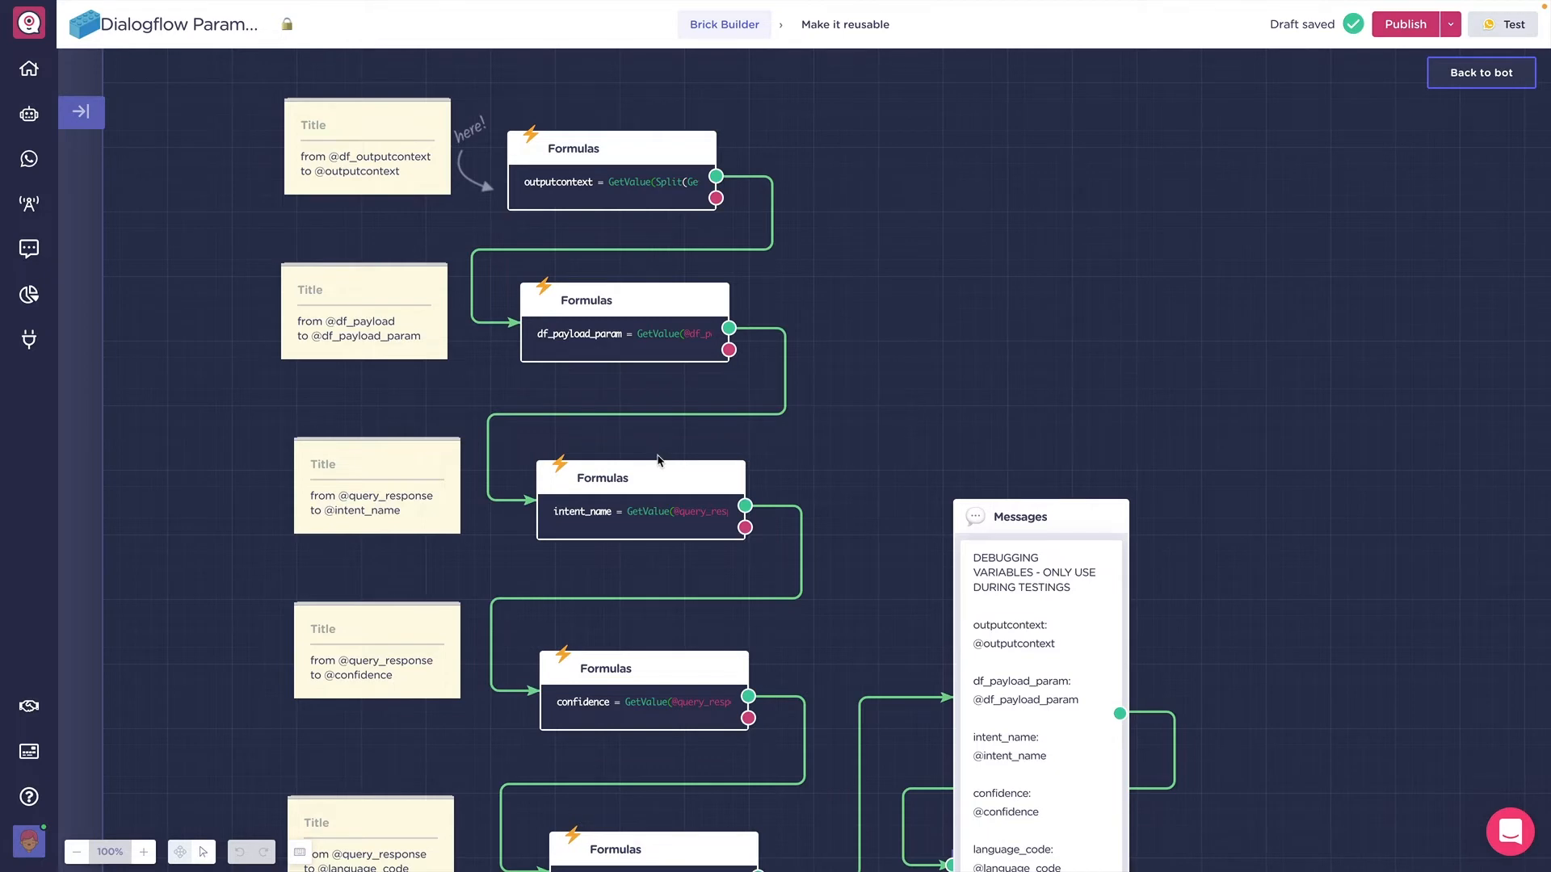
{"action": "scroll", "coordinate": [851, 496], "scroll_direction": "down", "scroll_amount": 5}
{"action": "scroll", "coordinate": [854, 498], "scroll_direction": "down", "scroll_amount": 1}
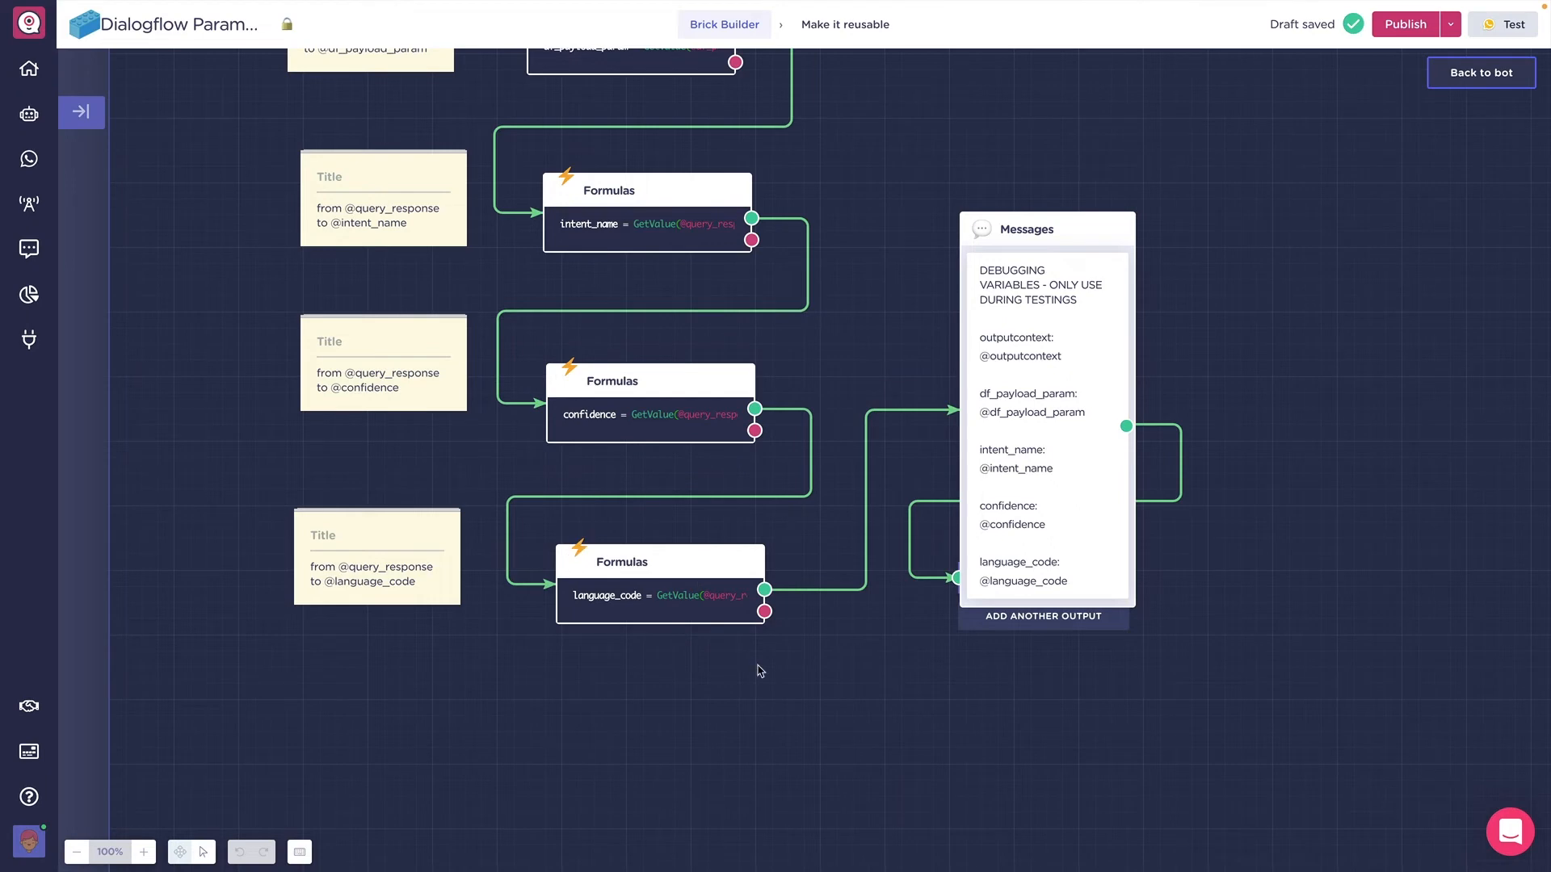
{"action": "scroll", "coordinate": [841, 675], "scroll_direction": "up", "scroll_amount": 5}
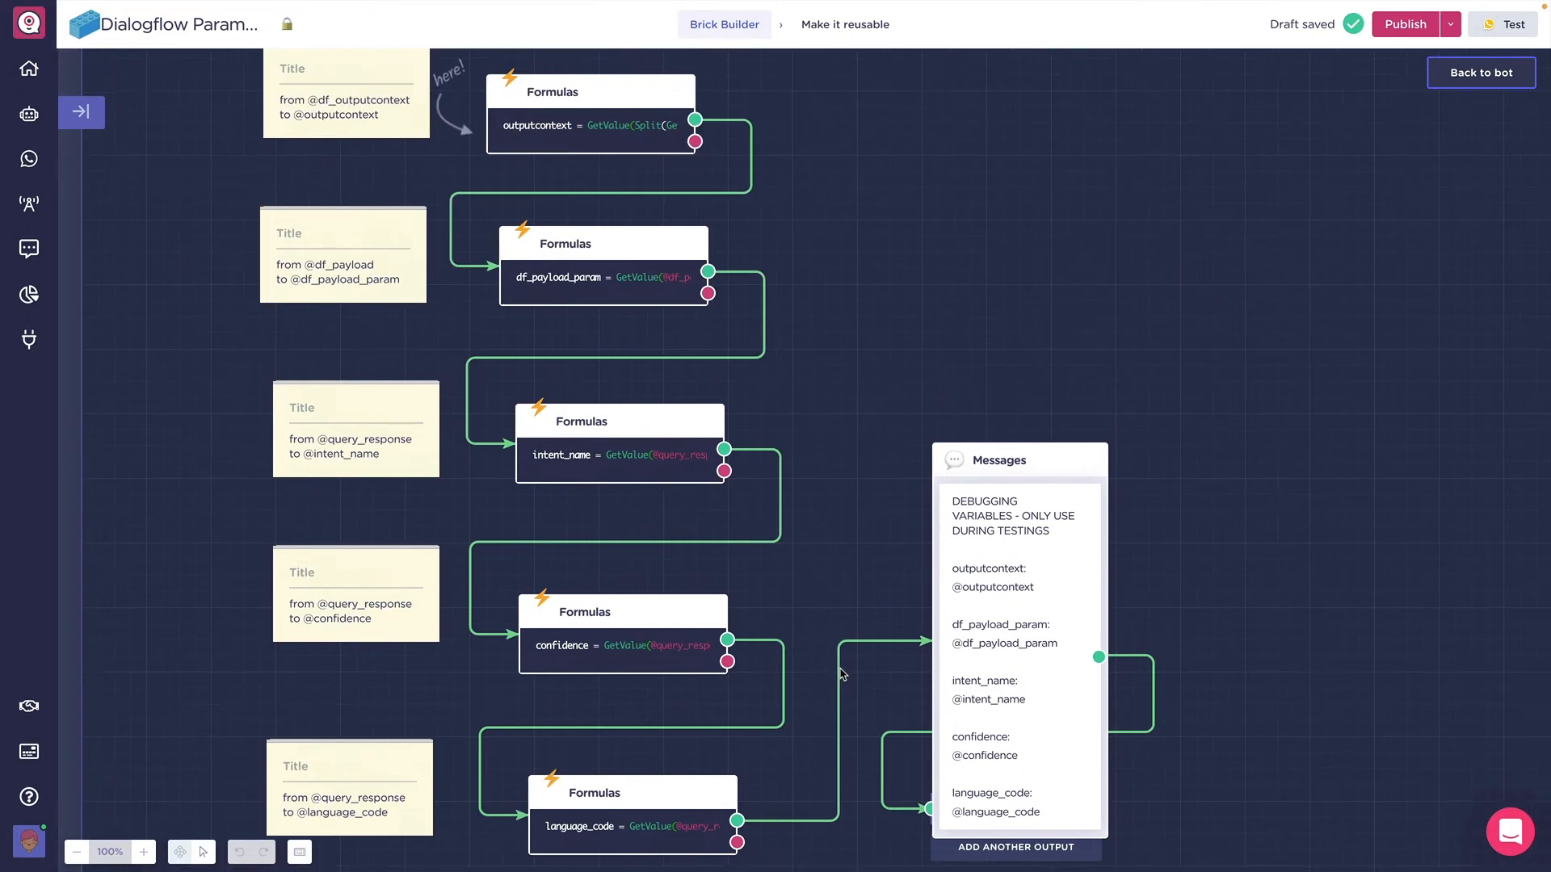
Move the debugging Messages block inside the brick upwards, clear of the Option 1 output
{"action": "left_click_drag", "start_coordinate": [1042, 452], "coordinate": [1081, 311]}
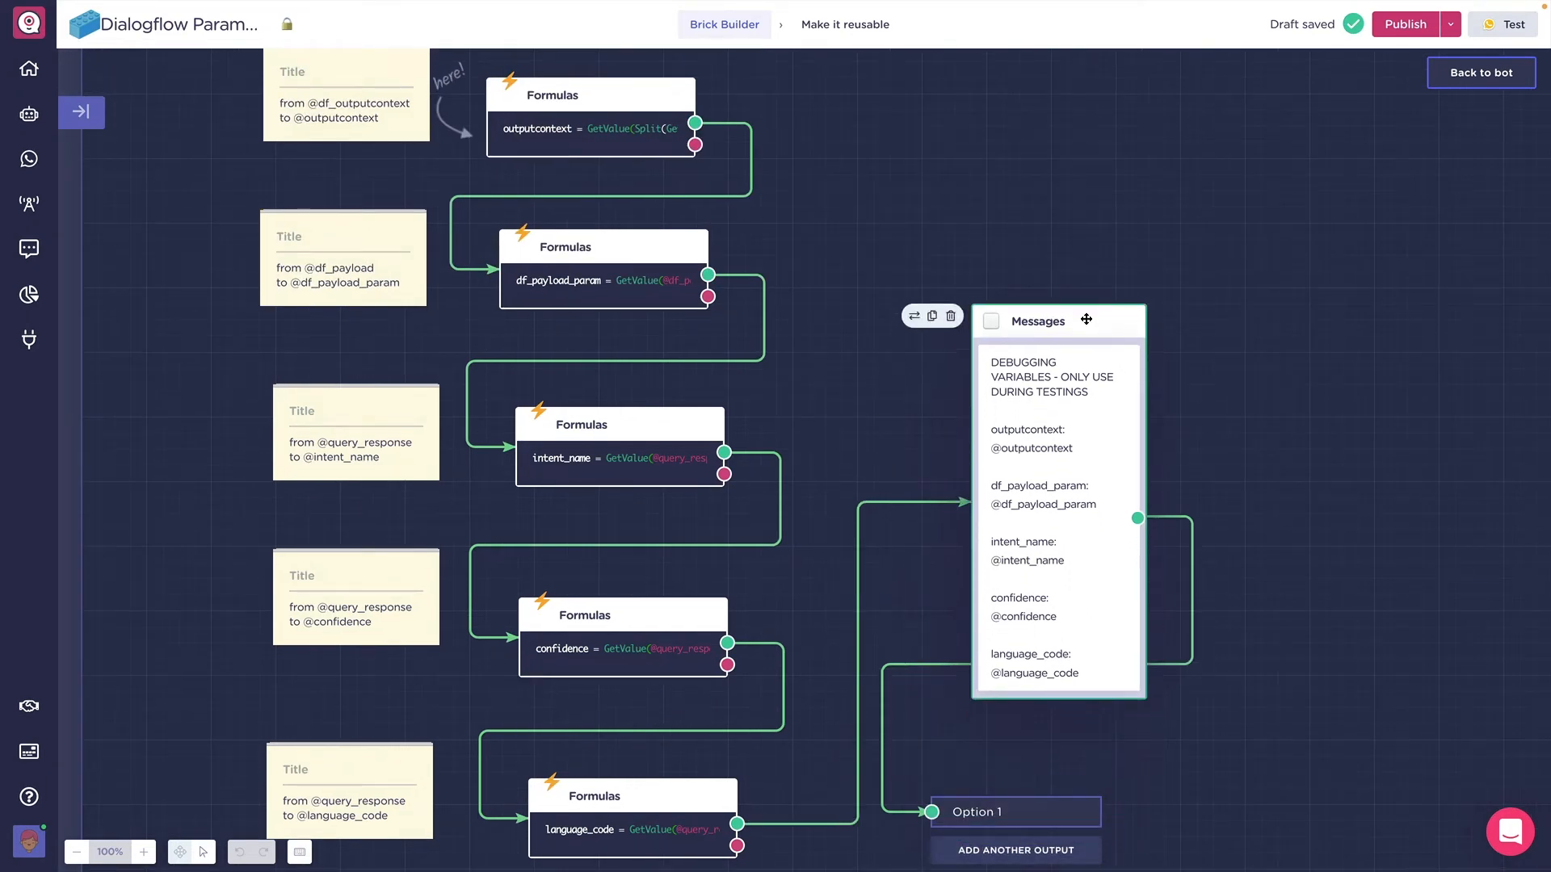
{"action": "scroll", "coordinate": [1218, 547], "scroll_direction": "down", "scroll_amount": 2}
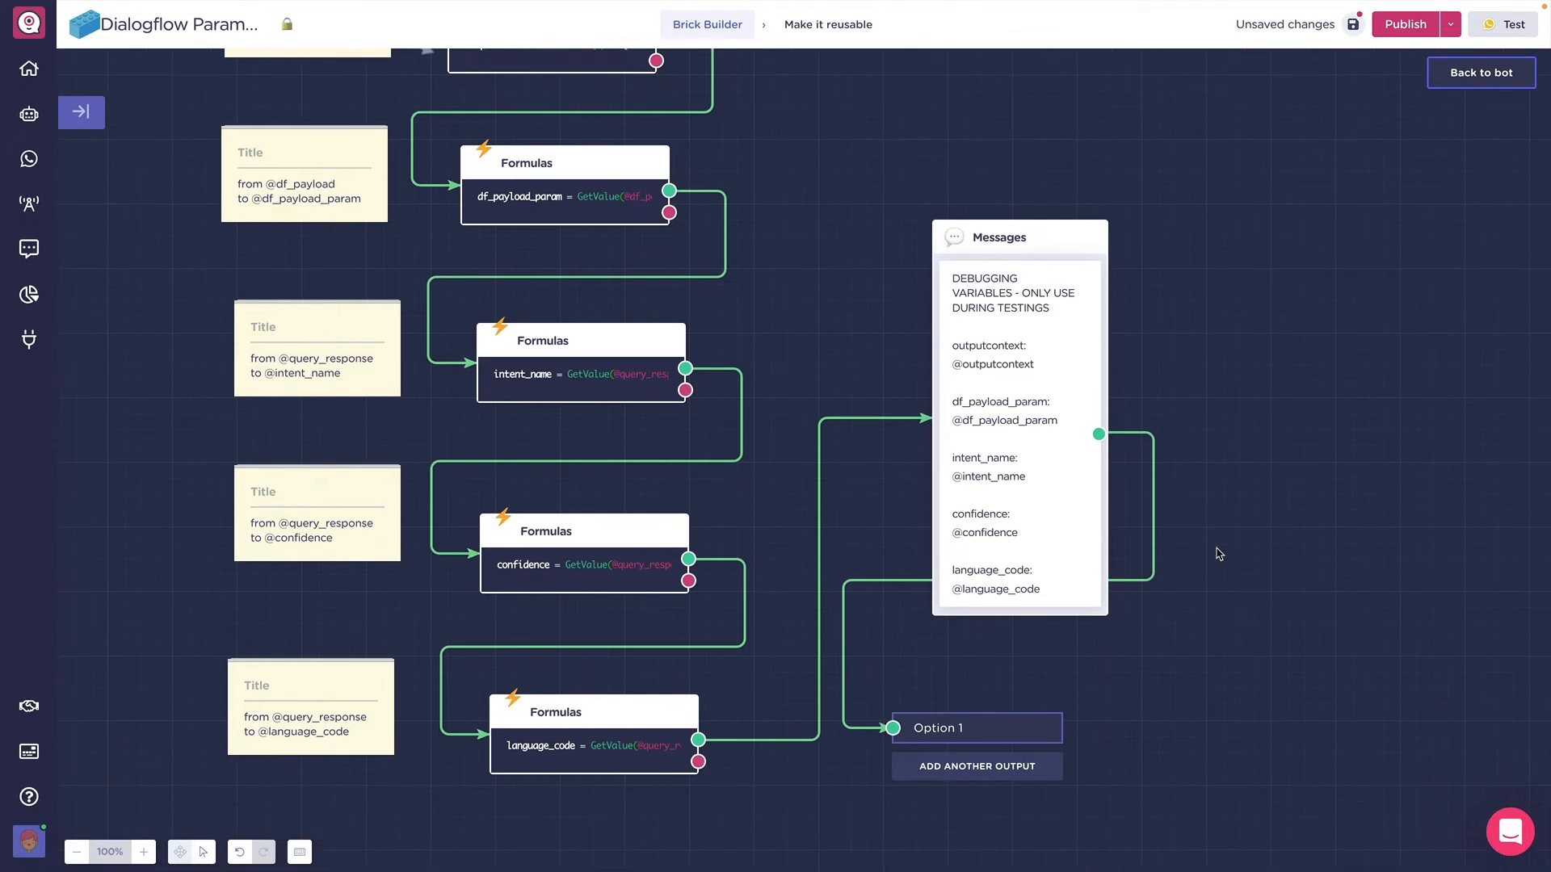
{"action": "scroll", "coordinate": [1219, 554], "scroll_direction": "up", "scroll_amount": 3}
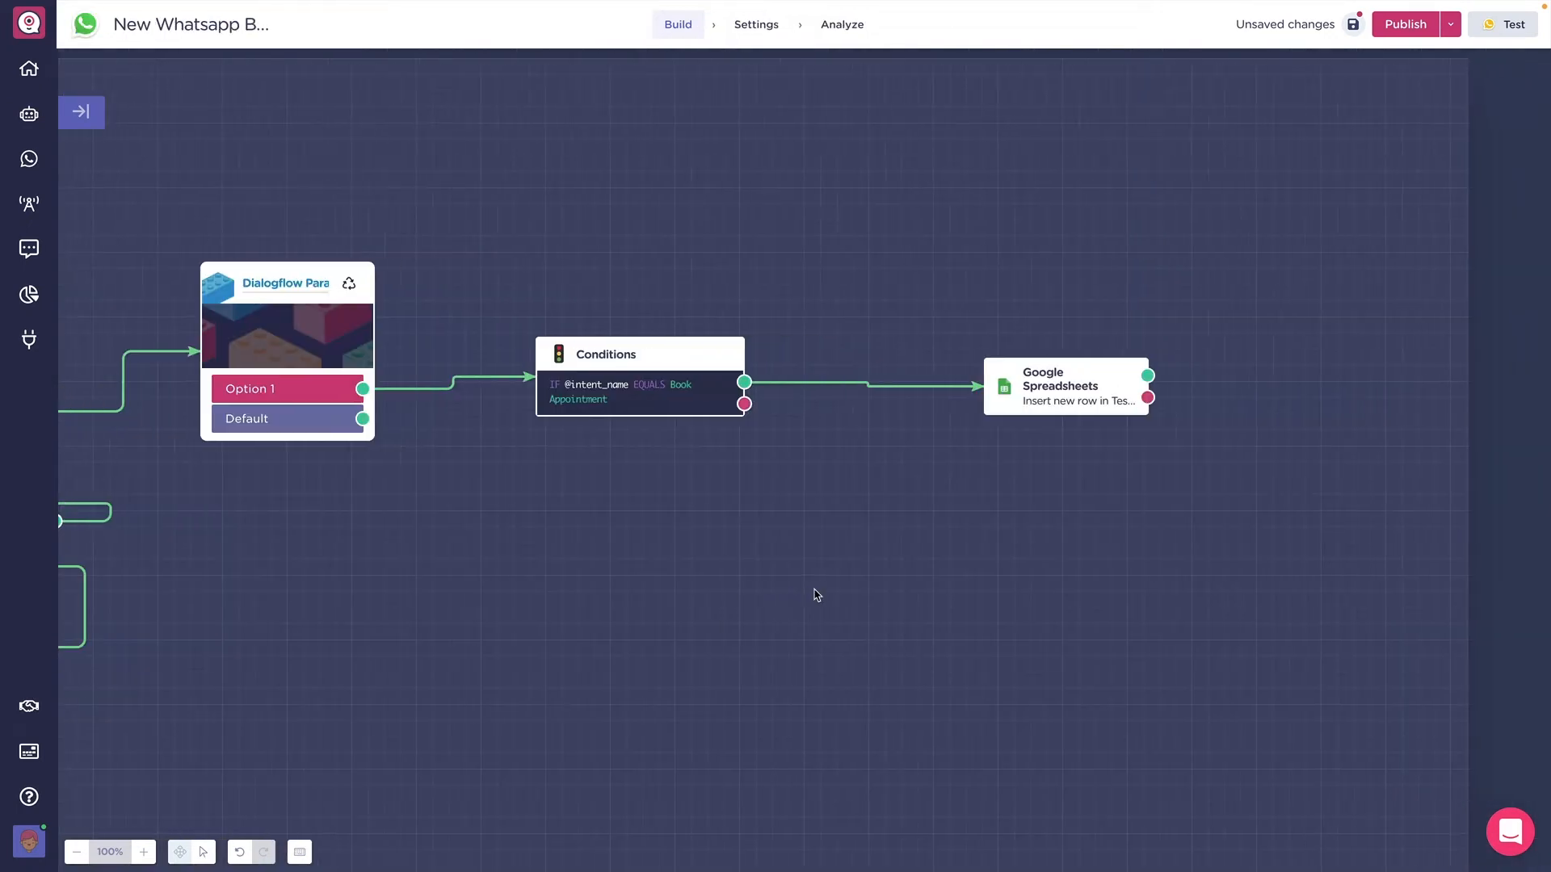
Map the Date column of the Google Sheets block's new row to the date_appointment variable
{"action": "left_click", "coordinate": [1090, 390]}
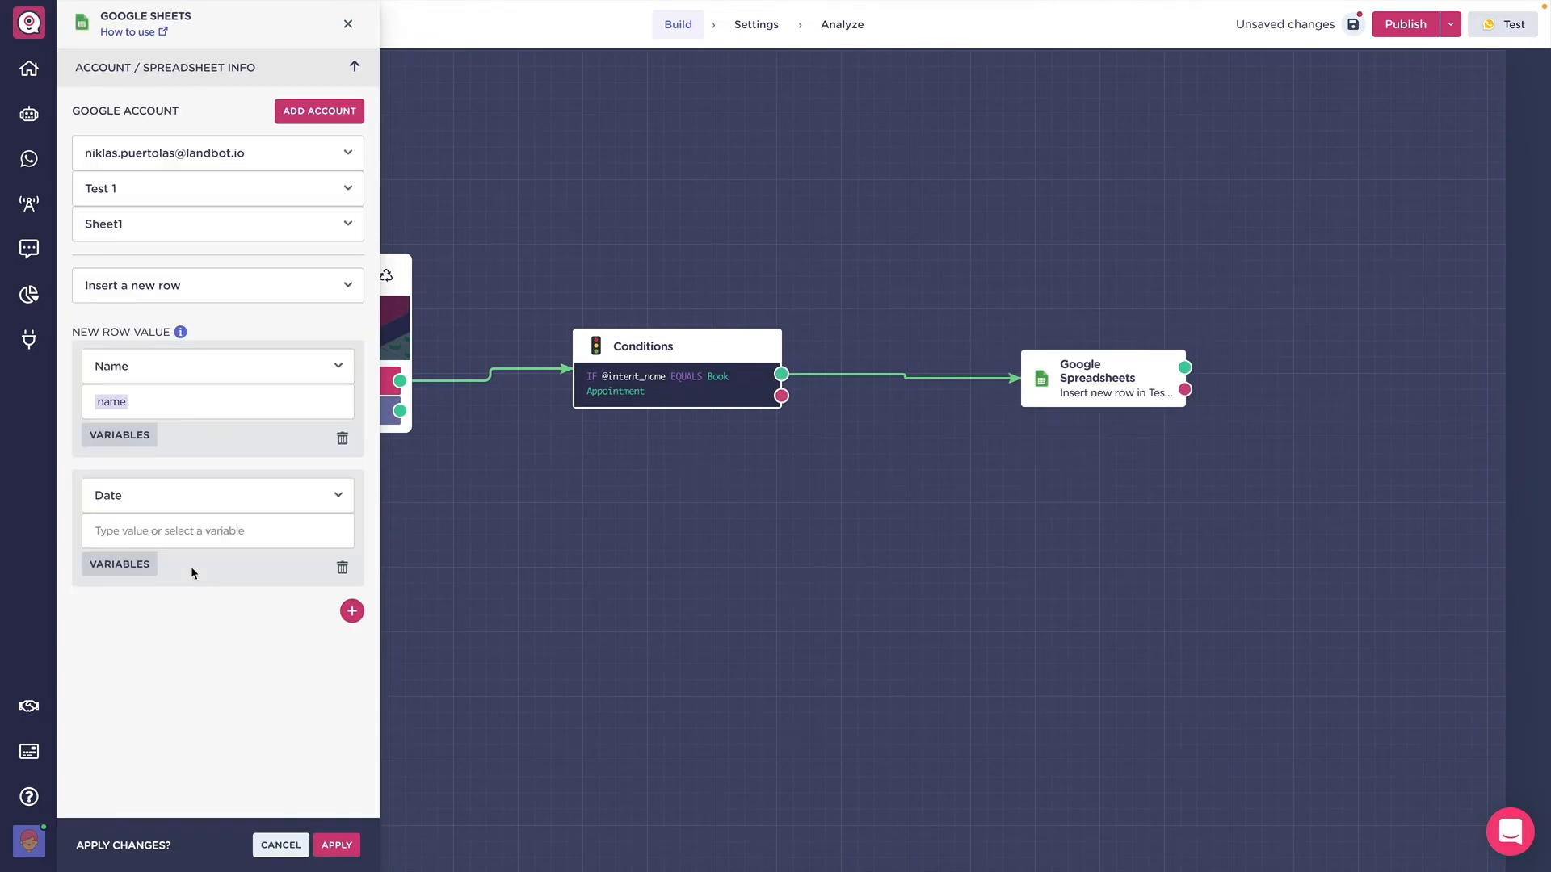
{"action": "left_click", "coordinate": [194, 529]}
{"action": "type", "text": "date"}
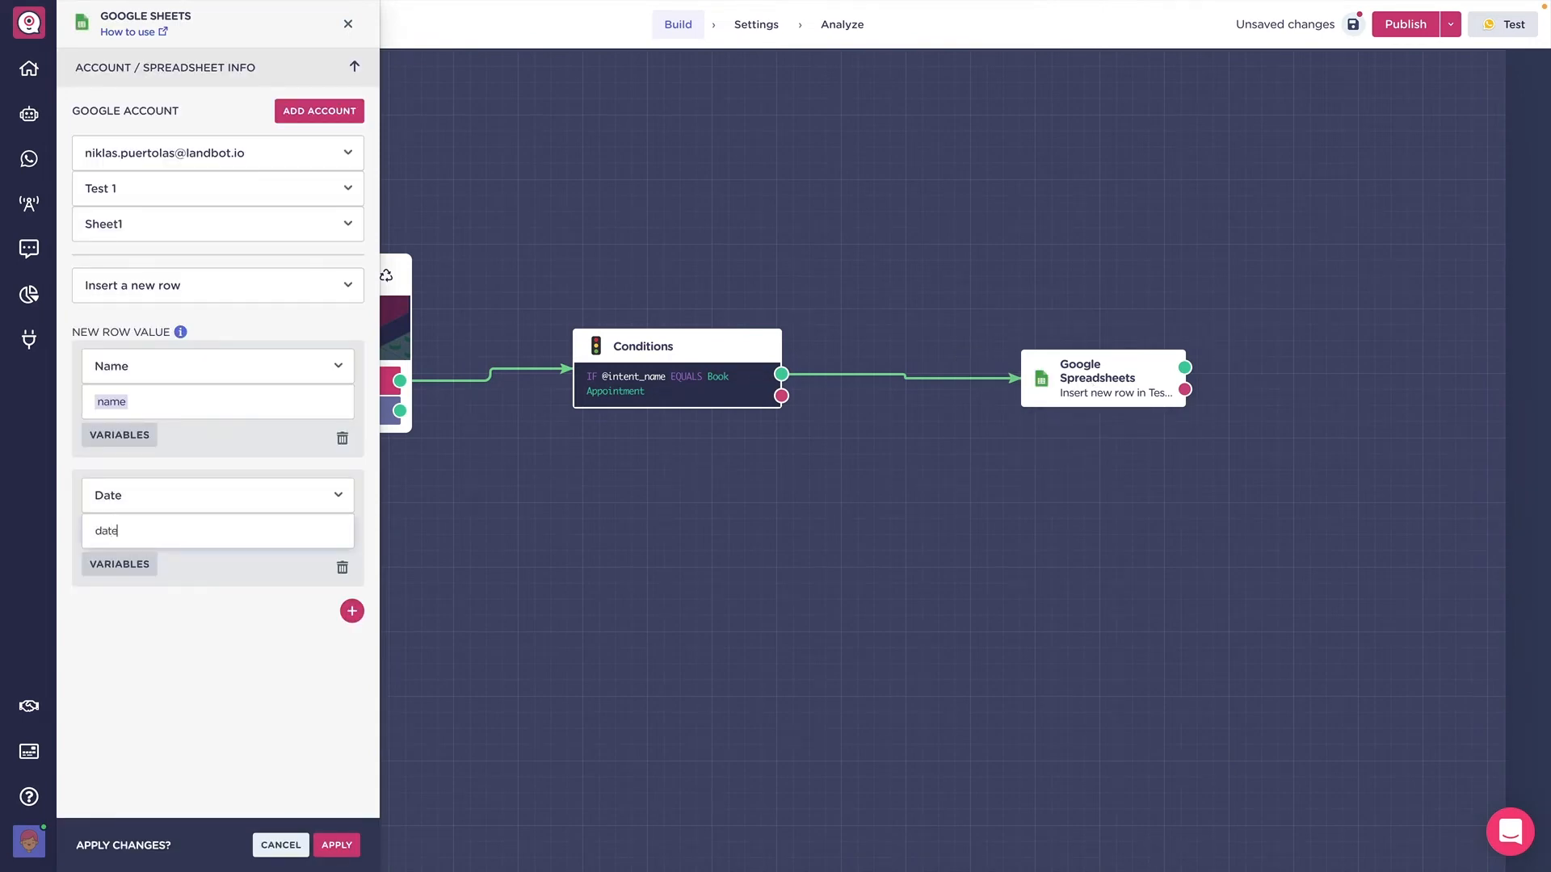
{"action": "key", "text": "BackSpace"}
{"action": "key", "text": "BackSpace"}
{"action": "key", "text": "BackSpace"}
{"action": "key", "text": "BackSpace"}
{"action": "left_click", "coordinate": [133, 559]}
{"action": "type", "text": "sda"}
{"action": "key", "text": "BackSpace"}
{"action": "key", "text": "BackSpace"}
{"action": "key", "text": "BackSpace"}
{"action": "type", "text": "da"}
{"action": "left_click", "coordinate": [160, 625]}
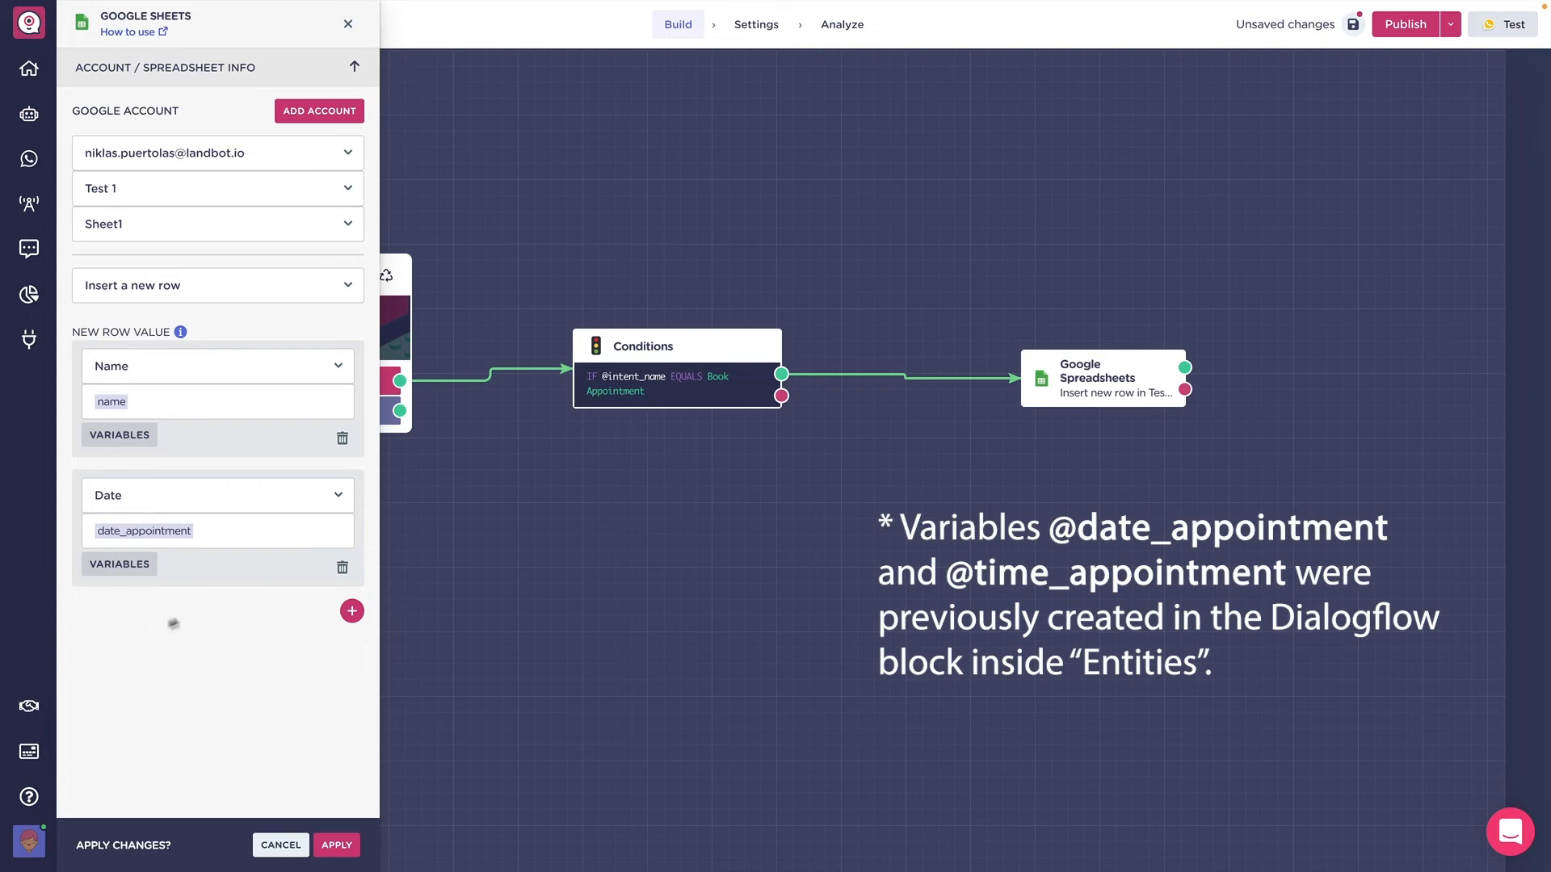
Add a Time column to the new row, map it to the time_appointment variable and apply the spreadsheet settings
{"action": "left_click", "coordinate": [348, 612]}
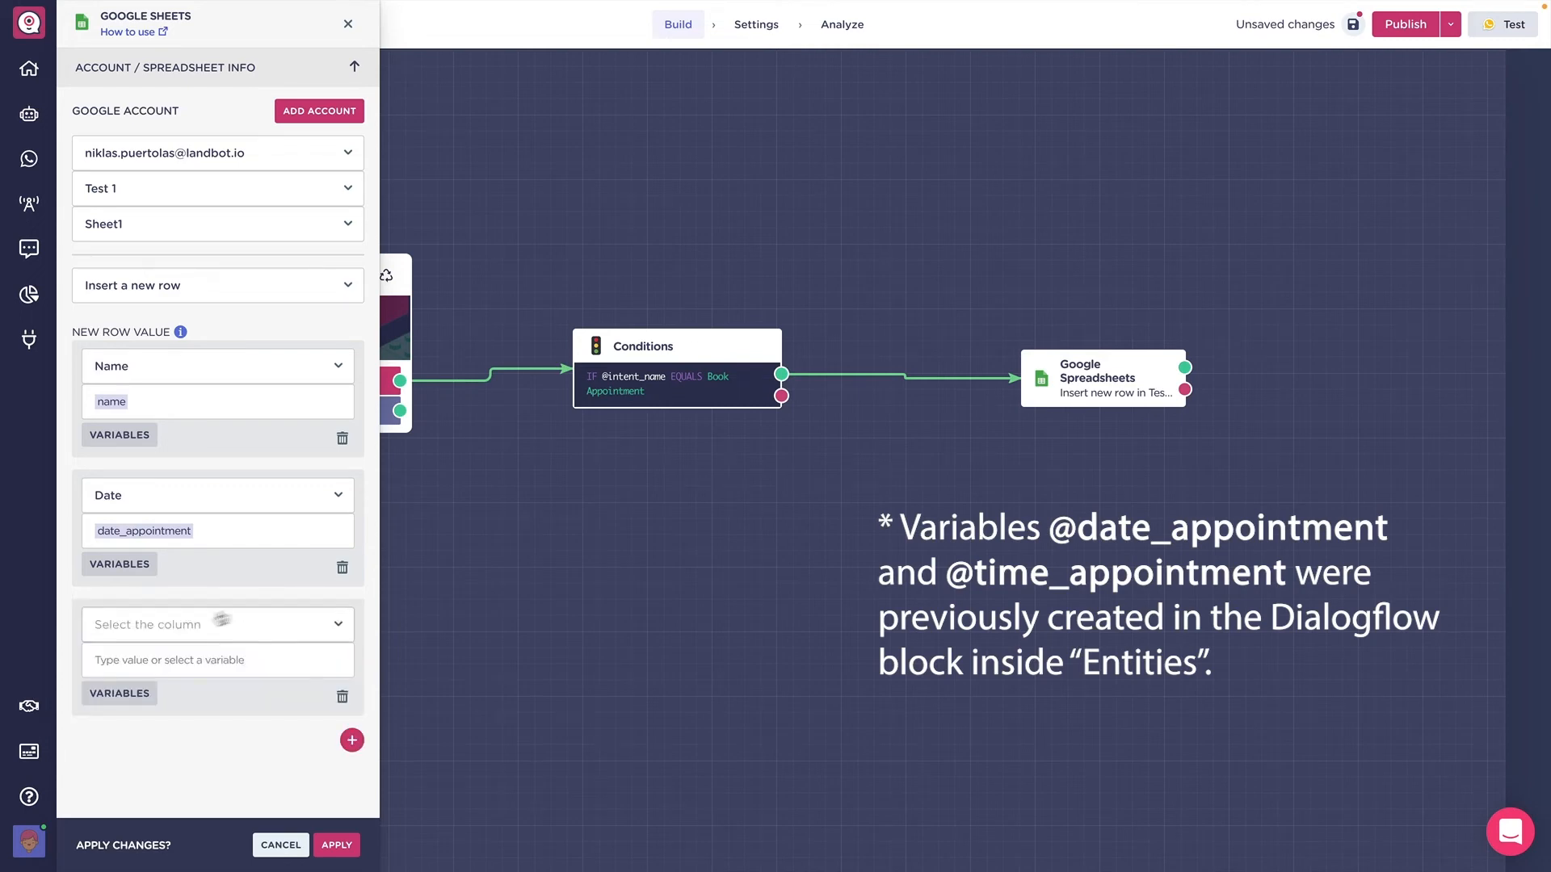
{"action": "left_click", "coordinate": [168, 625]}
{"action": "left_click", "coordinate": [161, 663]}
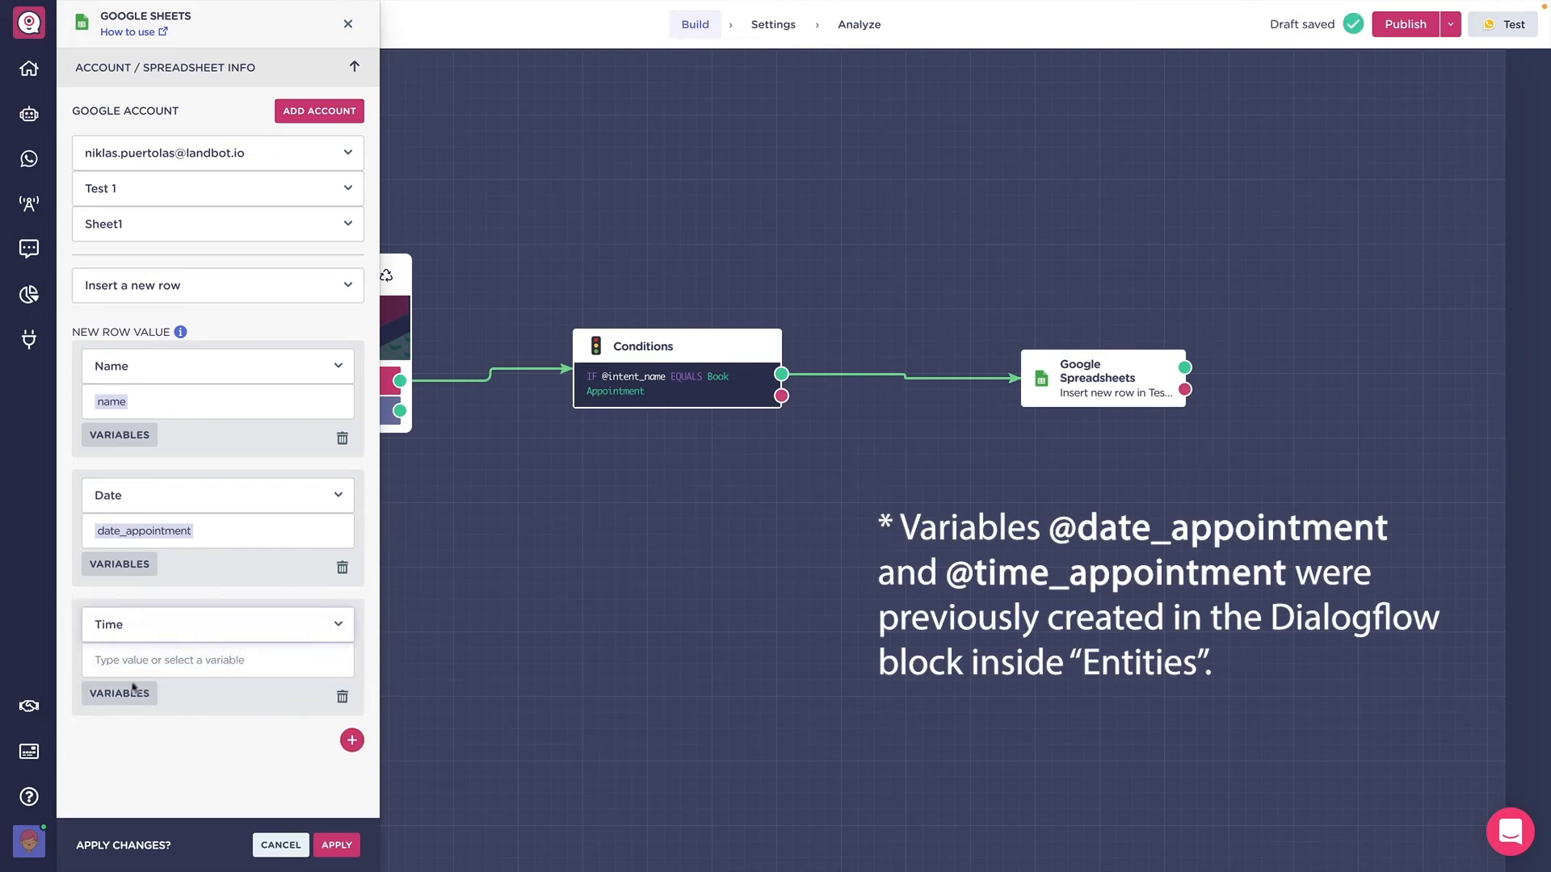
{"action": "left_click", "coordinate": [136, 691]}
{"action": "type", "text": "time"}
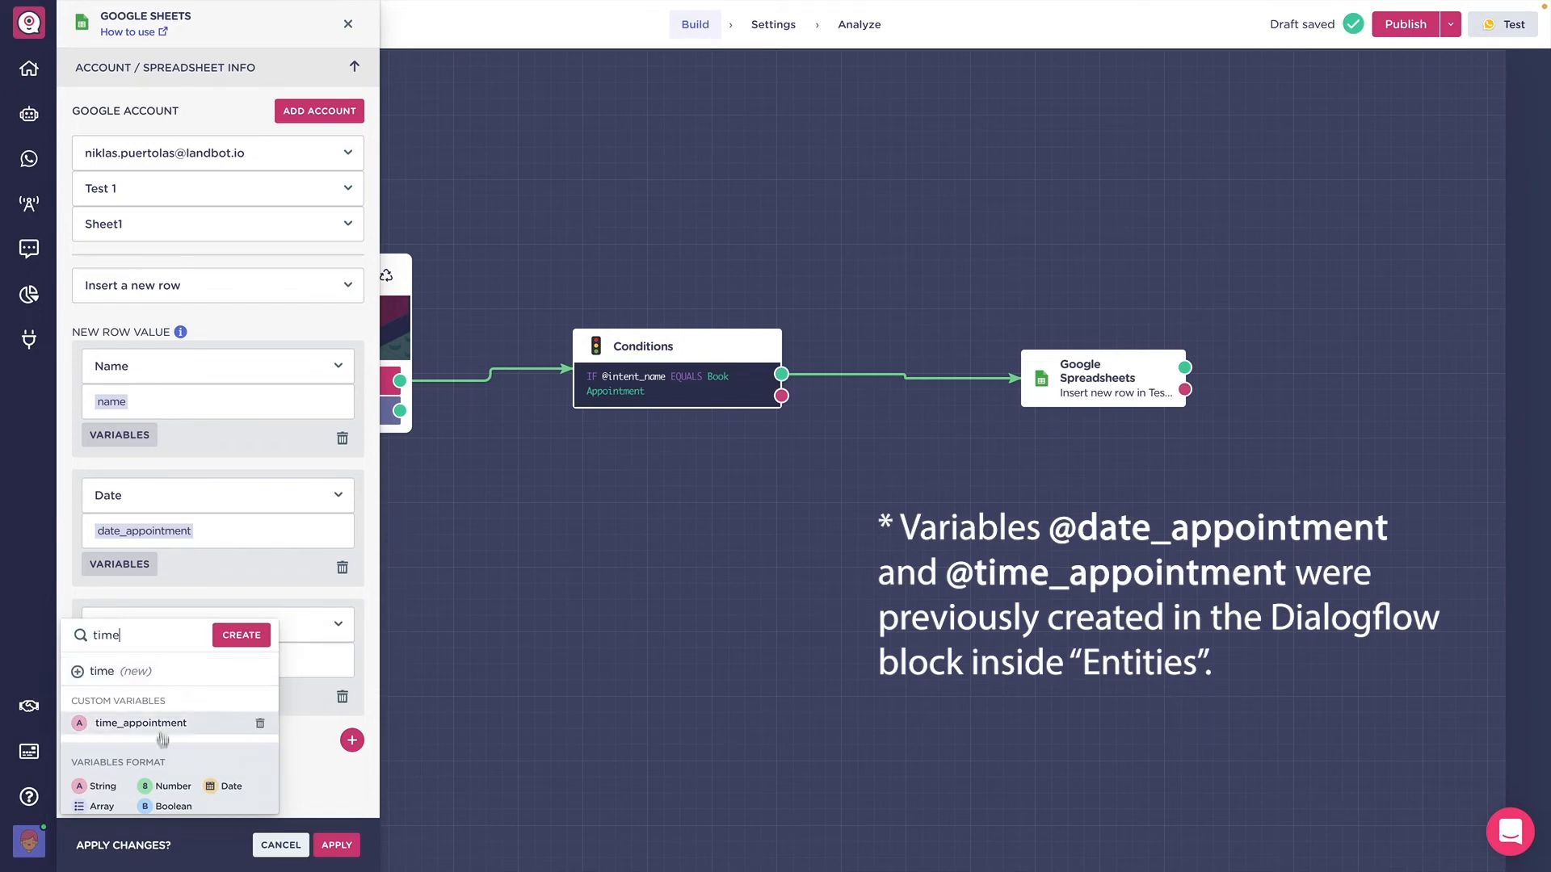
{"action": "left_click", "coordinate": [161, 721]}
{"action": "left_click", "coordinate": [336, 845]}
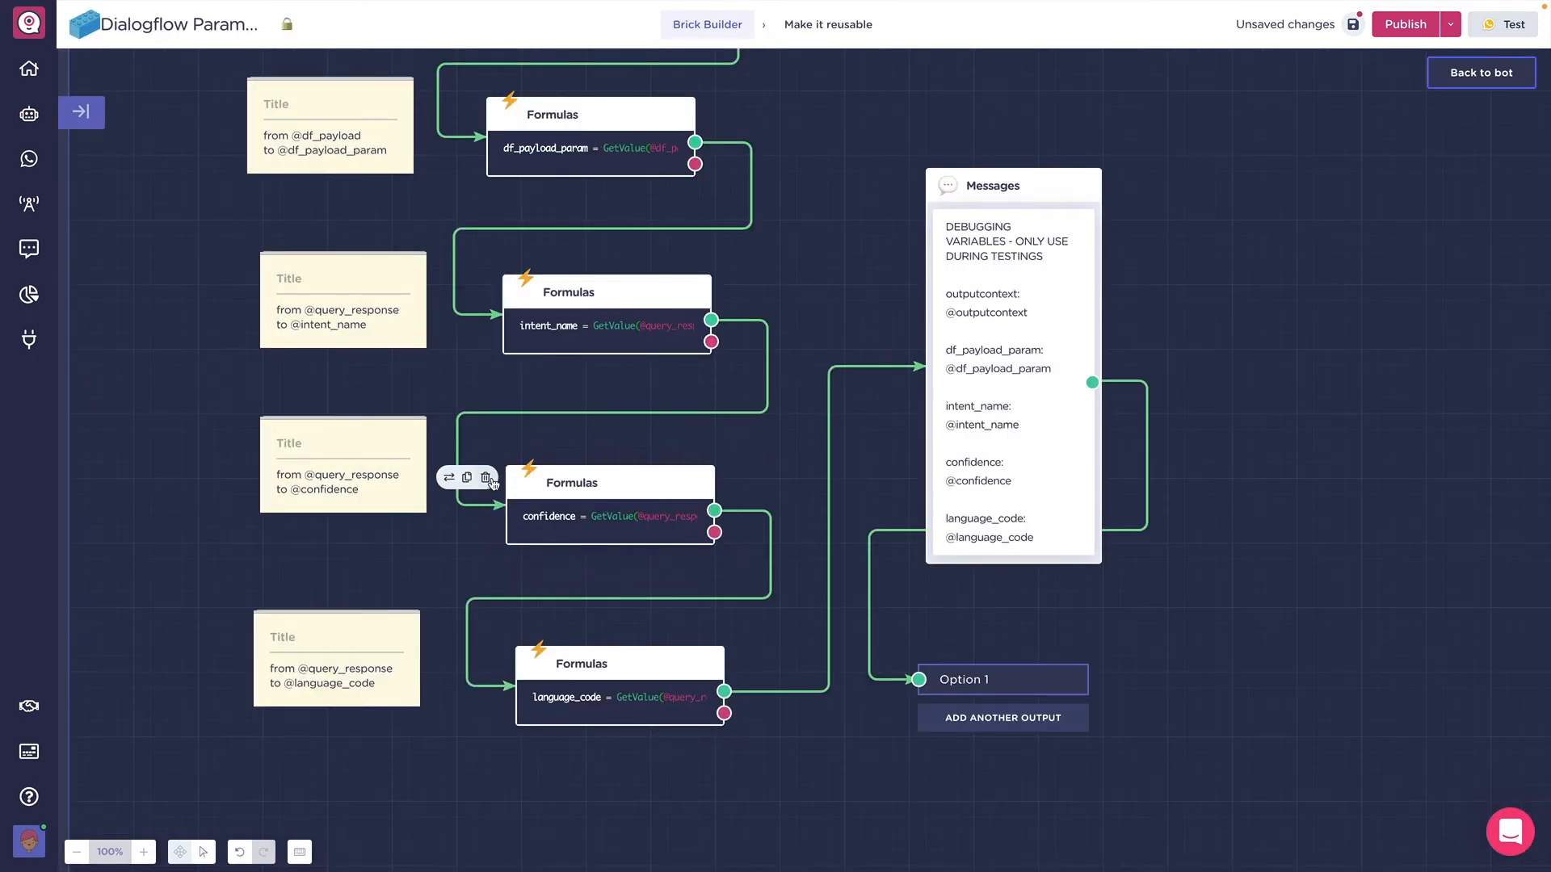
Delete the confidence, language_code and df_payload_param Formulas blocks from the Dialogflow Params brick
{"action": "left_click", "coordinate": [487, 481]}
{"action": "mouse_move", "coordinate": [525, 658]}
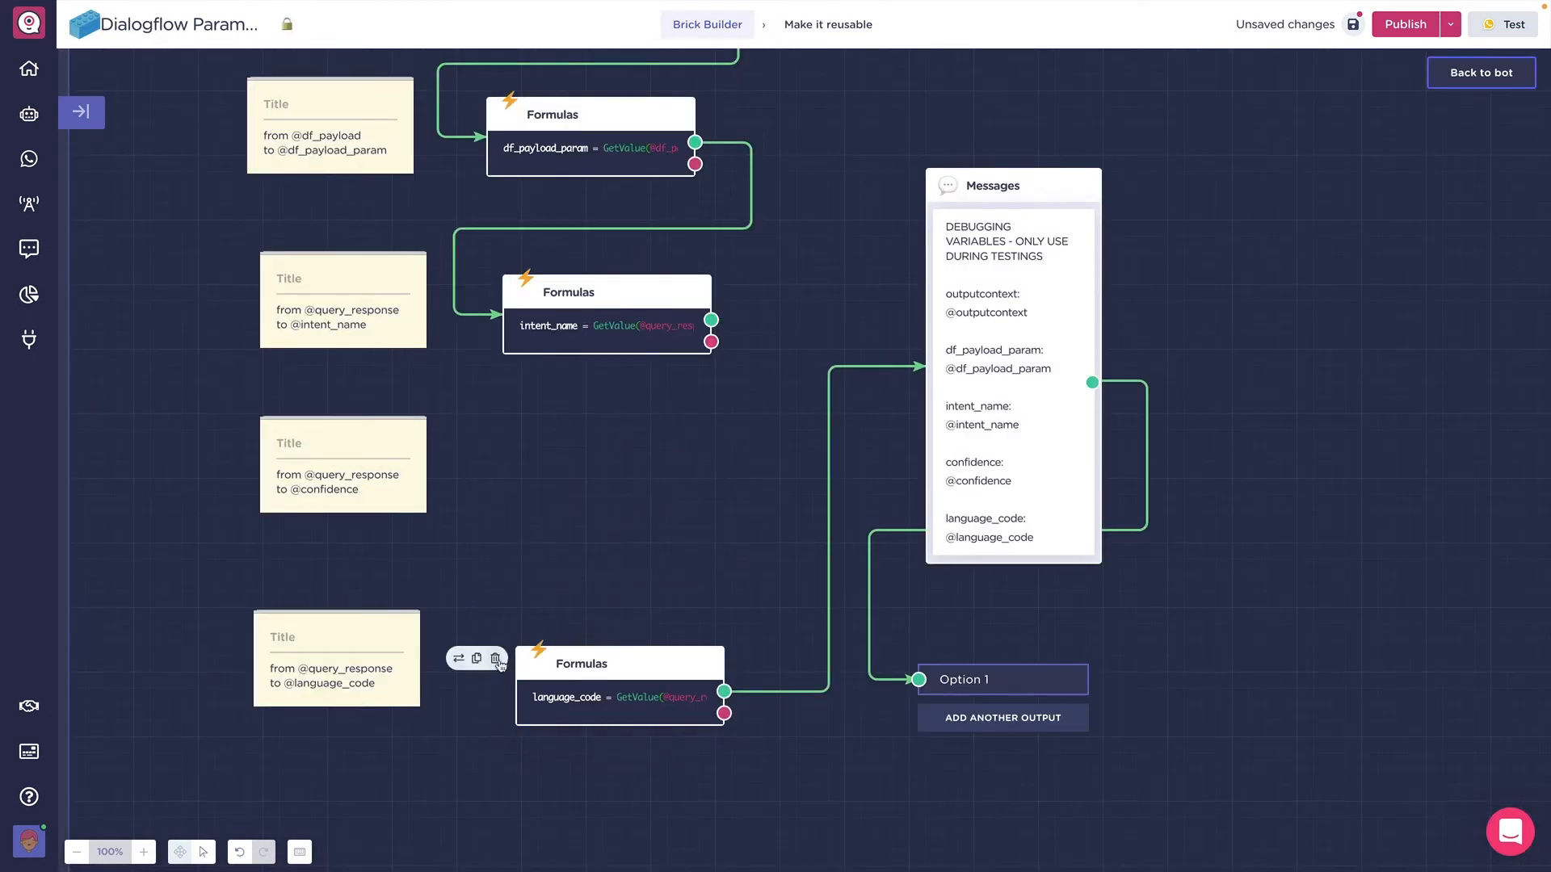
{"action": "left_click", "coordinate": [496, 659]}
{"action": "scroll", "coordinate": [713, 391], "scroll_direction": "up", "scroll_amount": 3}
{"action": "mouse_move", "coordinate": [458, 367]}
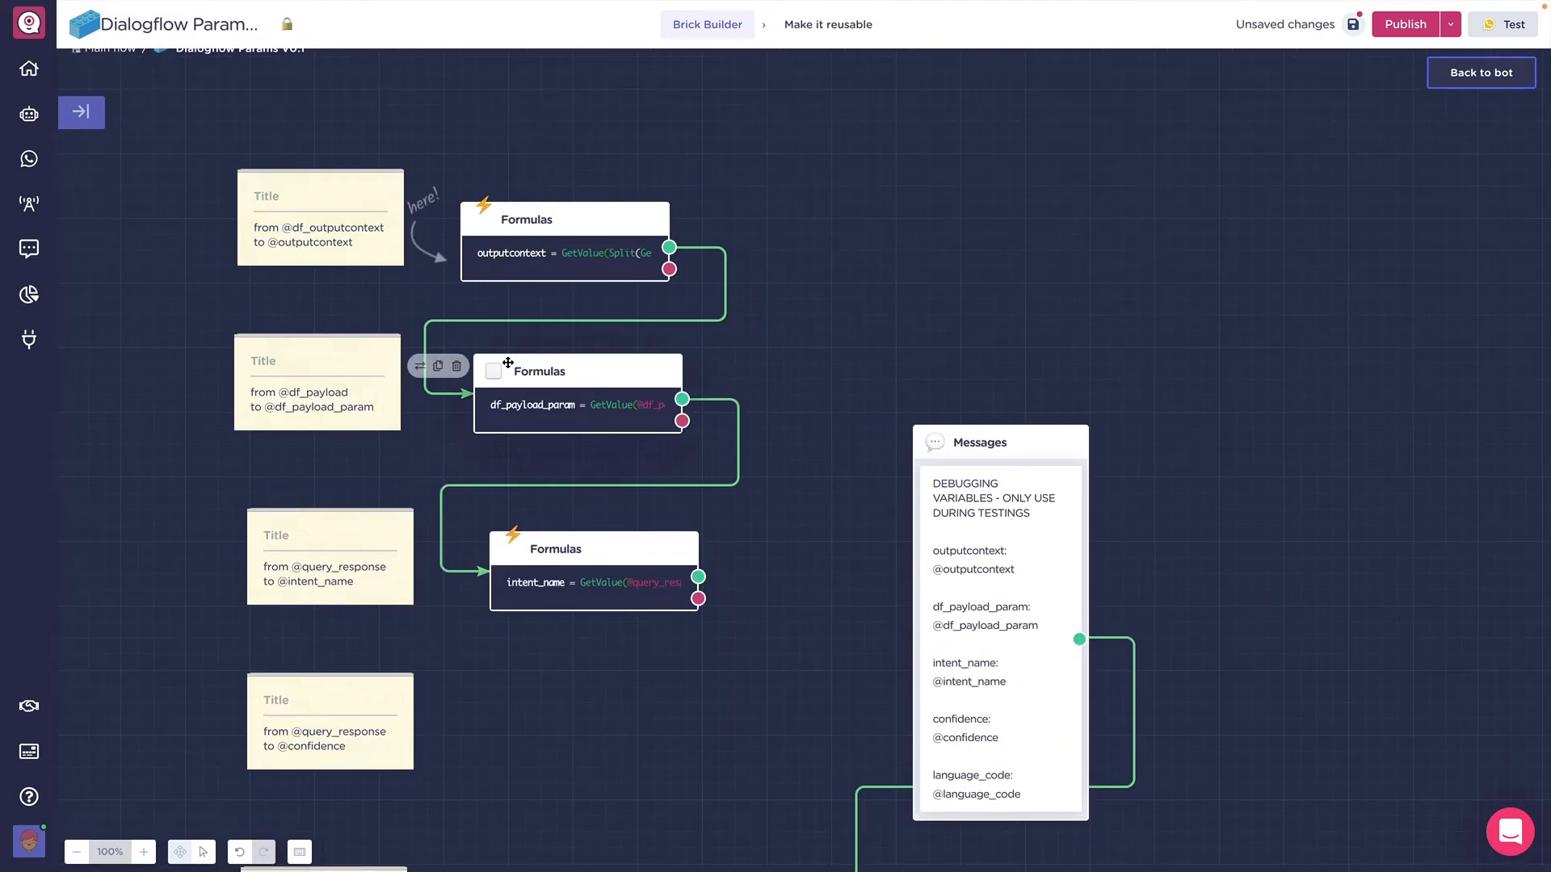
{"action": "left_click", "coordinate": [459, 368]}
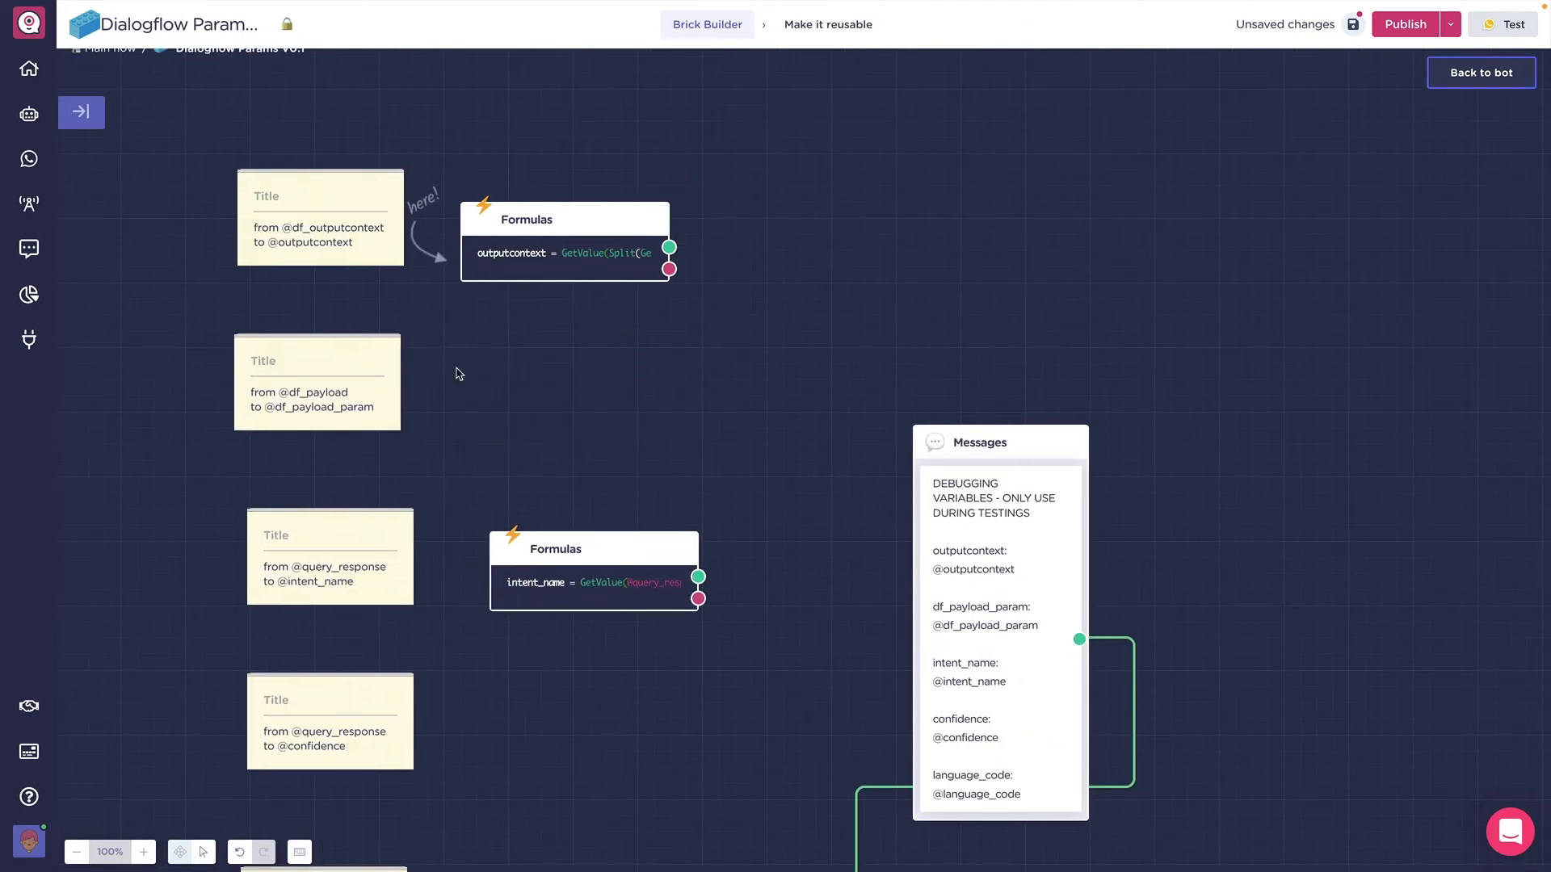
Cut the formula out of the intent_name block, save that block, and paste it over the outputcontext block's formula
{"action": "left_click", "coordinate": [582, 540]}
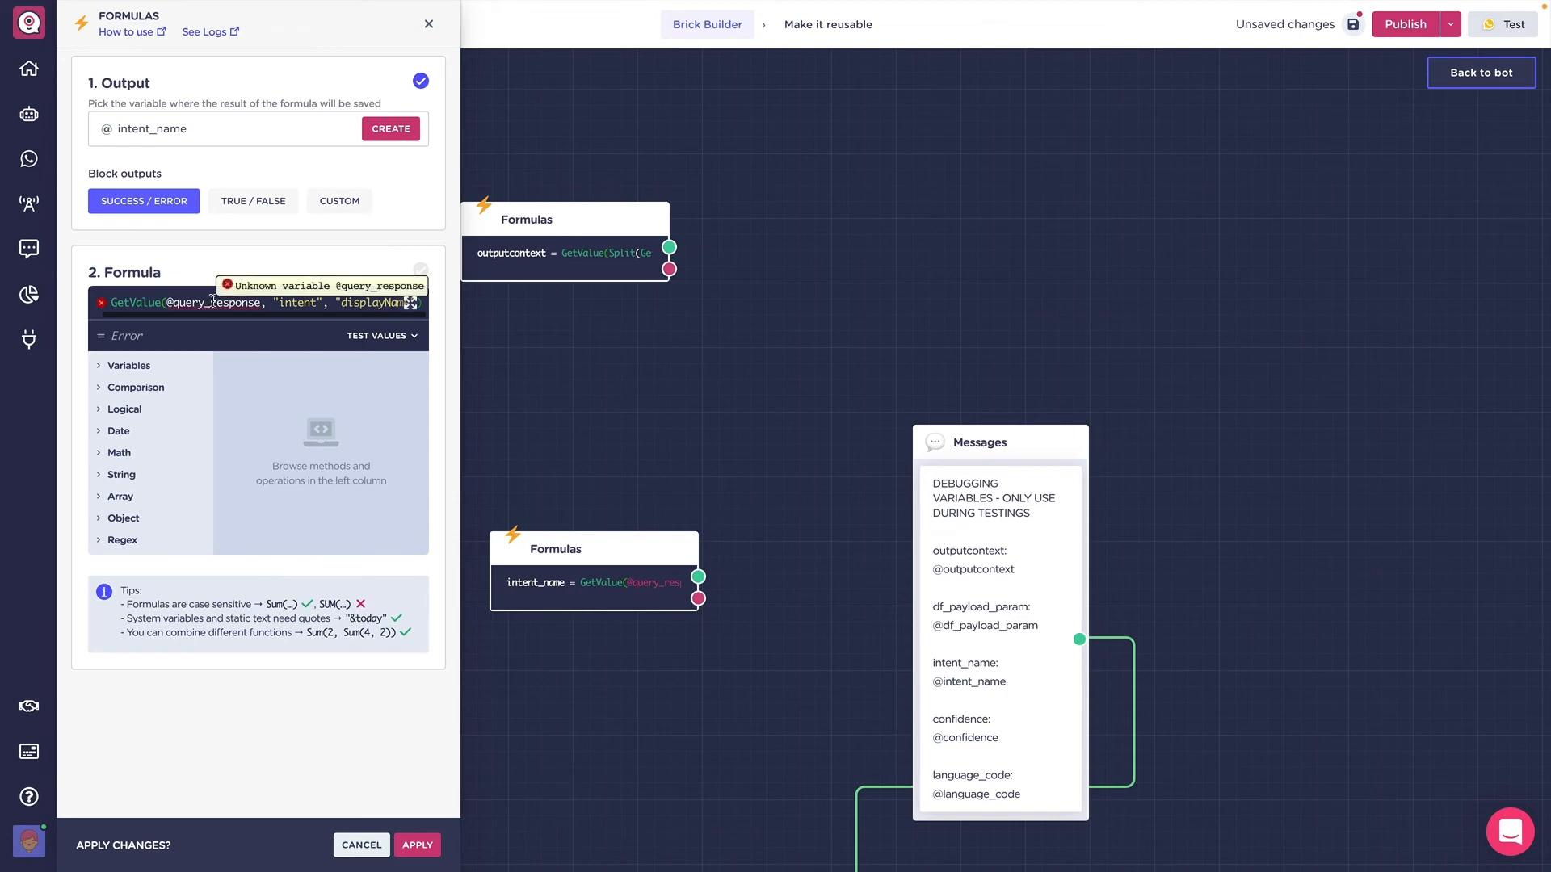
{"action": "key", "text": "super+x"}
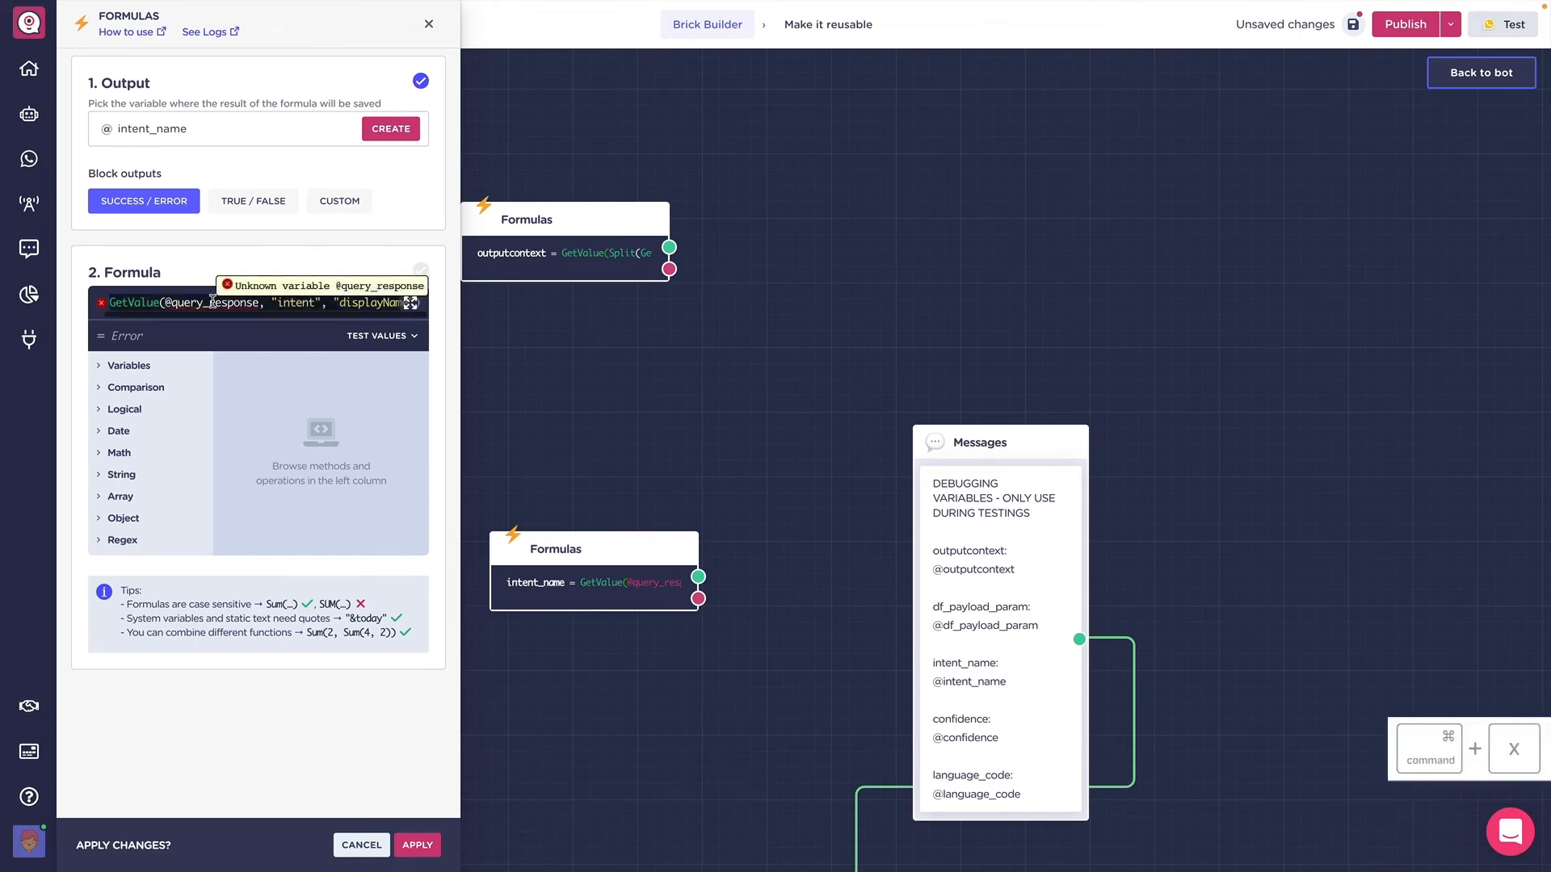
{"action": "left_click", "coordinate": [572, 228]}
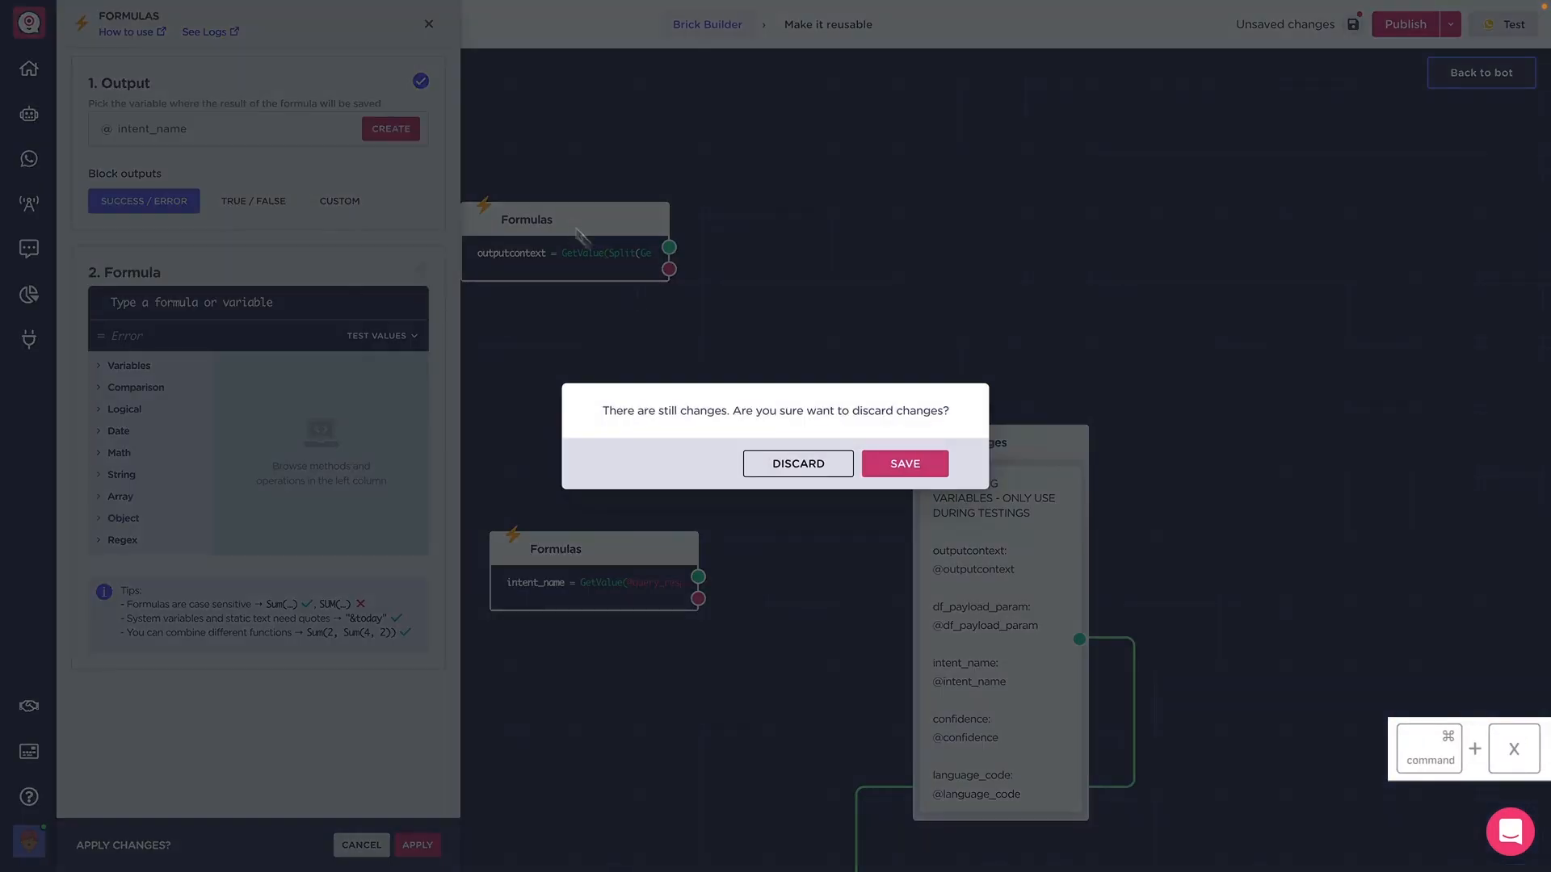
{"action": "left_click", "coordinate": [905, 464]}
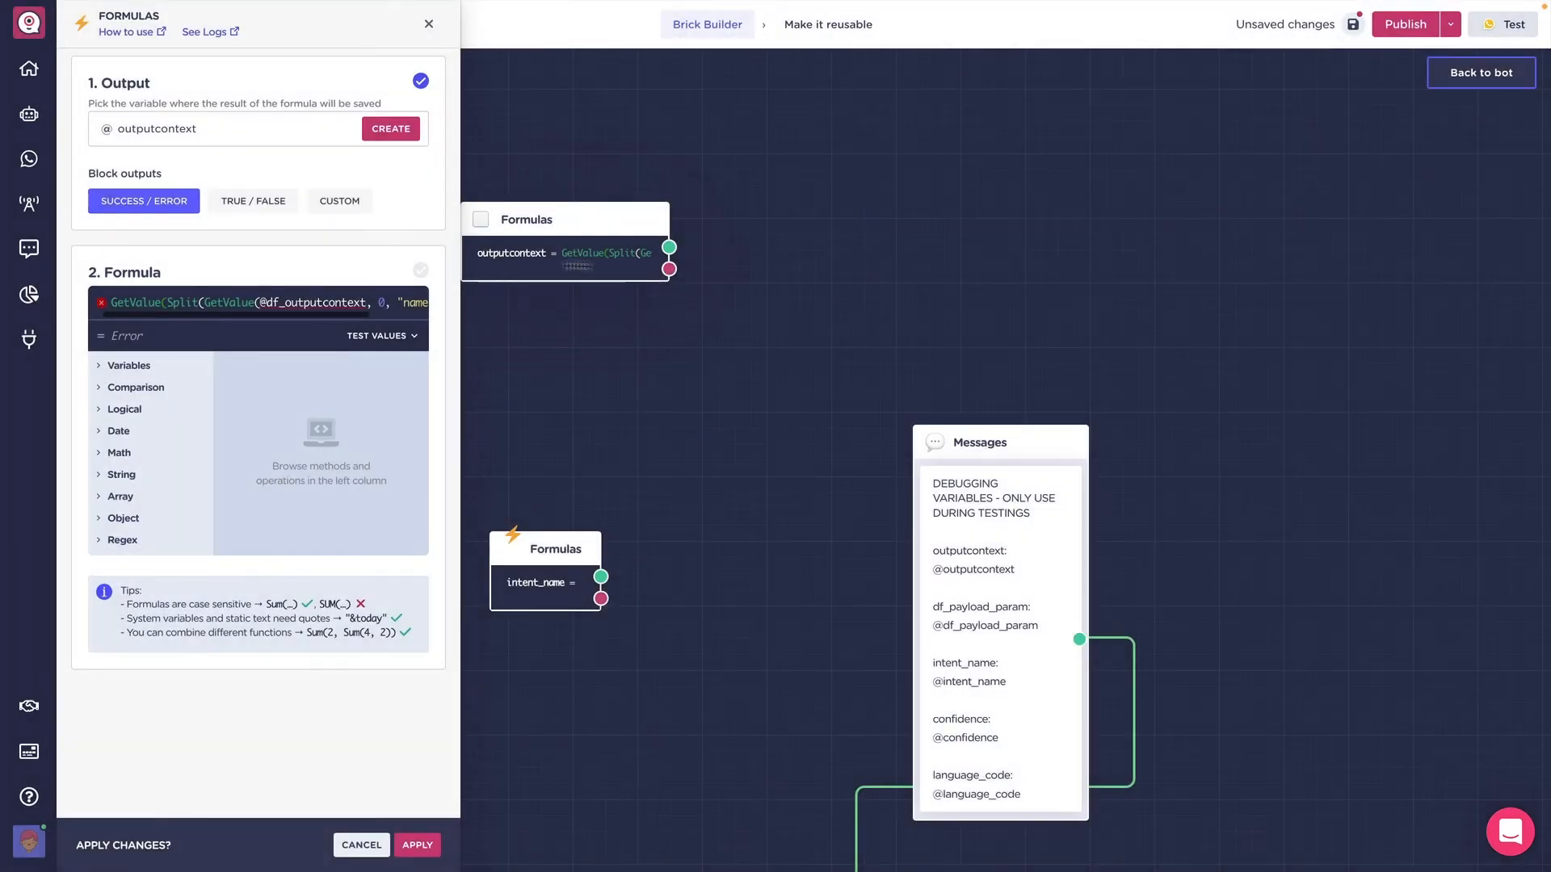
{"action": "double_click", "coordinate": [251, 302]}
{"action": "key", "text": "super+a"}
{"action": "key", "text": "super+x"}
{"action": "key", "text": "super+v"}
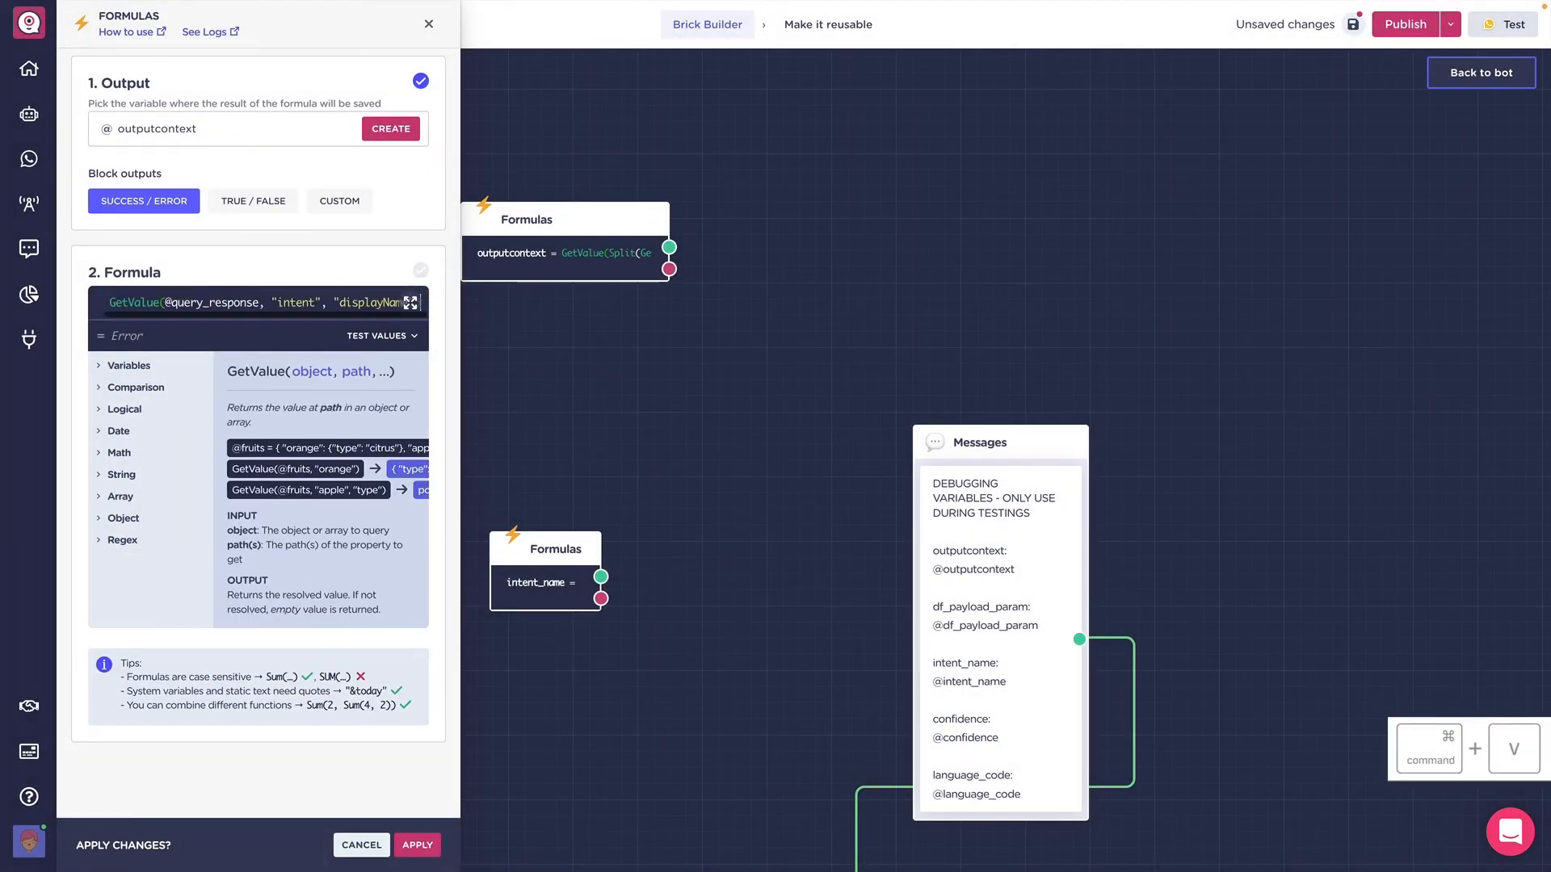
Set the first Formulas block's output to a new string variable named intent_name
{"action": "left_click", "coordinate": [188, 129]}
{"action": "type", "text": "intent"}
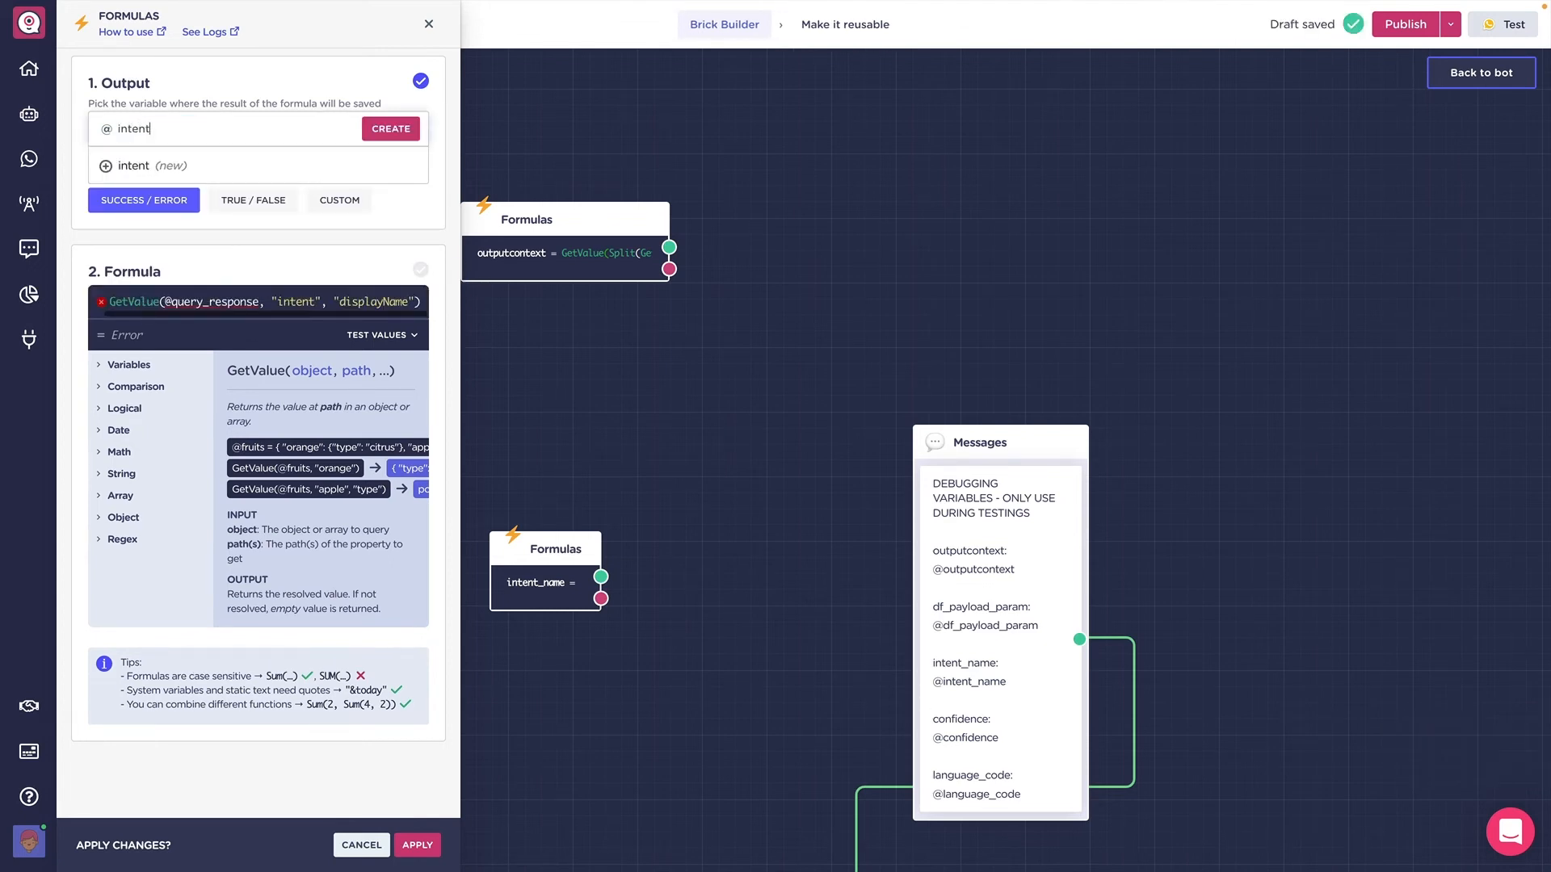
{"action": "type", "text": "_name"}
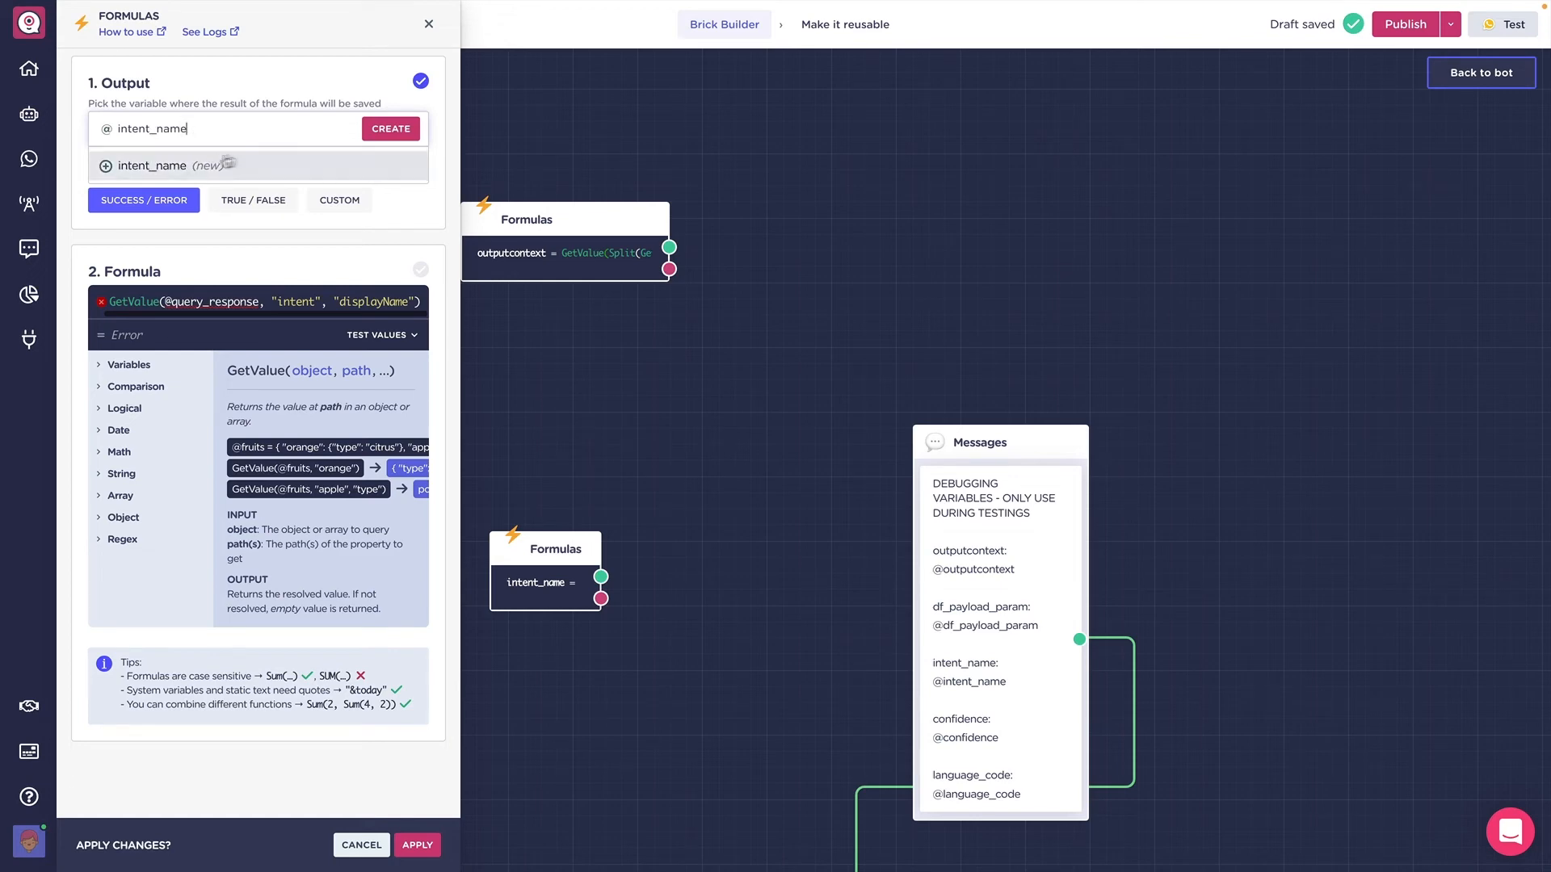
{"action": "left_click", "coordinate": [370, 131]}
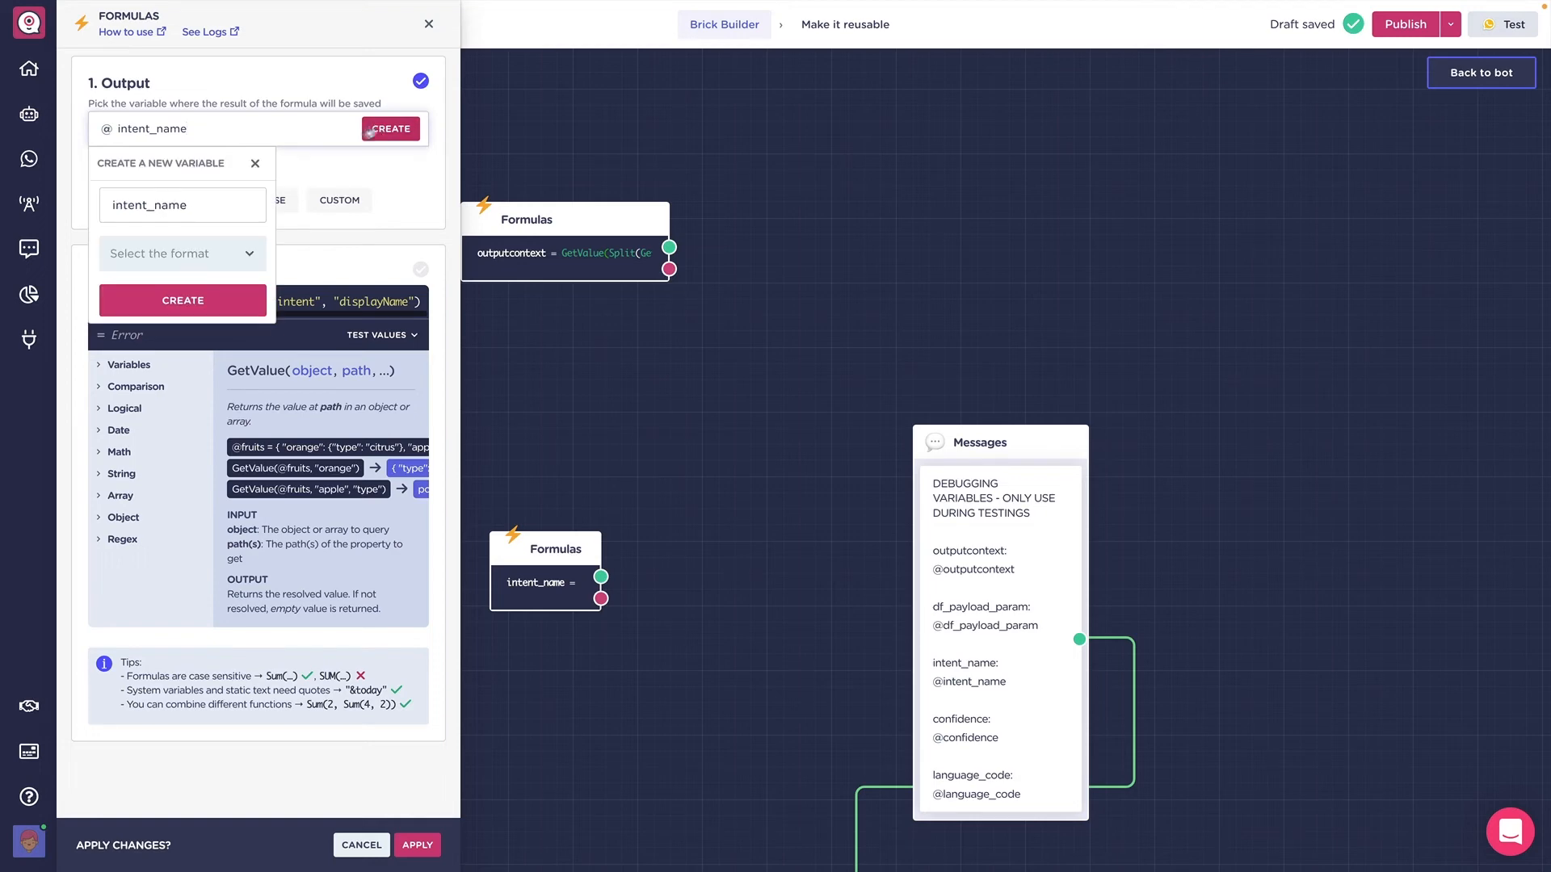
{"action": "left_click", "coordinate": [204, 255]}
{"action": "left_click", "coordinate": [216, 202]}
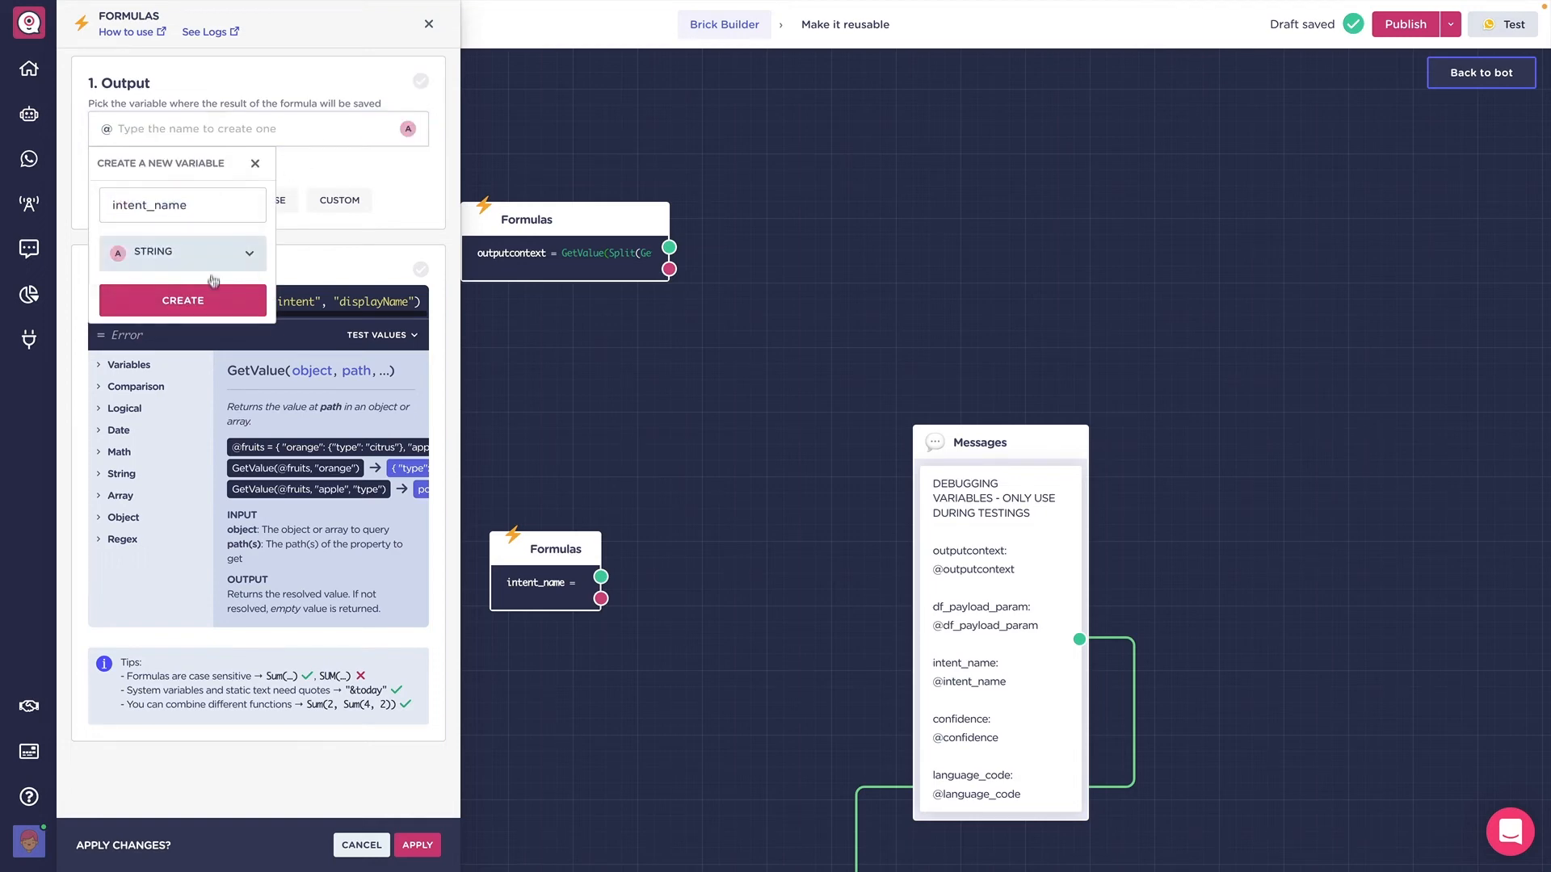
{"action": "left_click", "coordinate": [211, 301]}
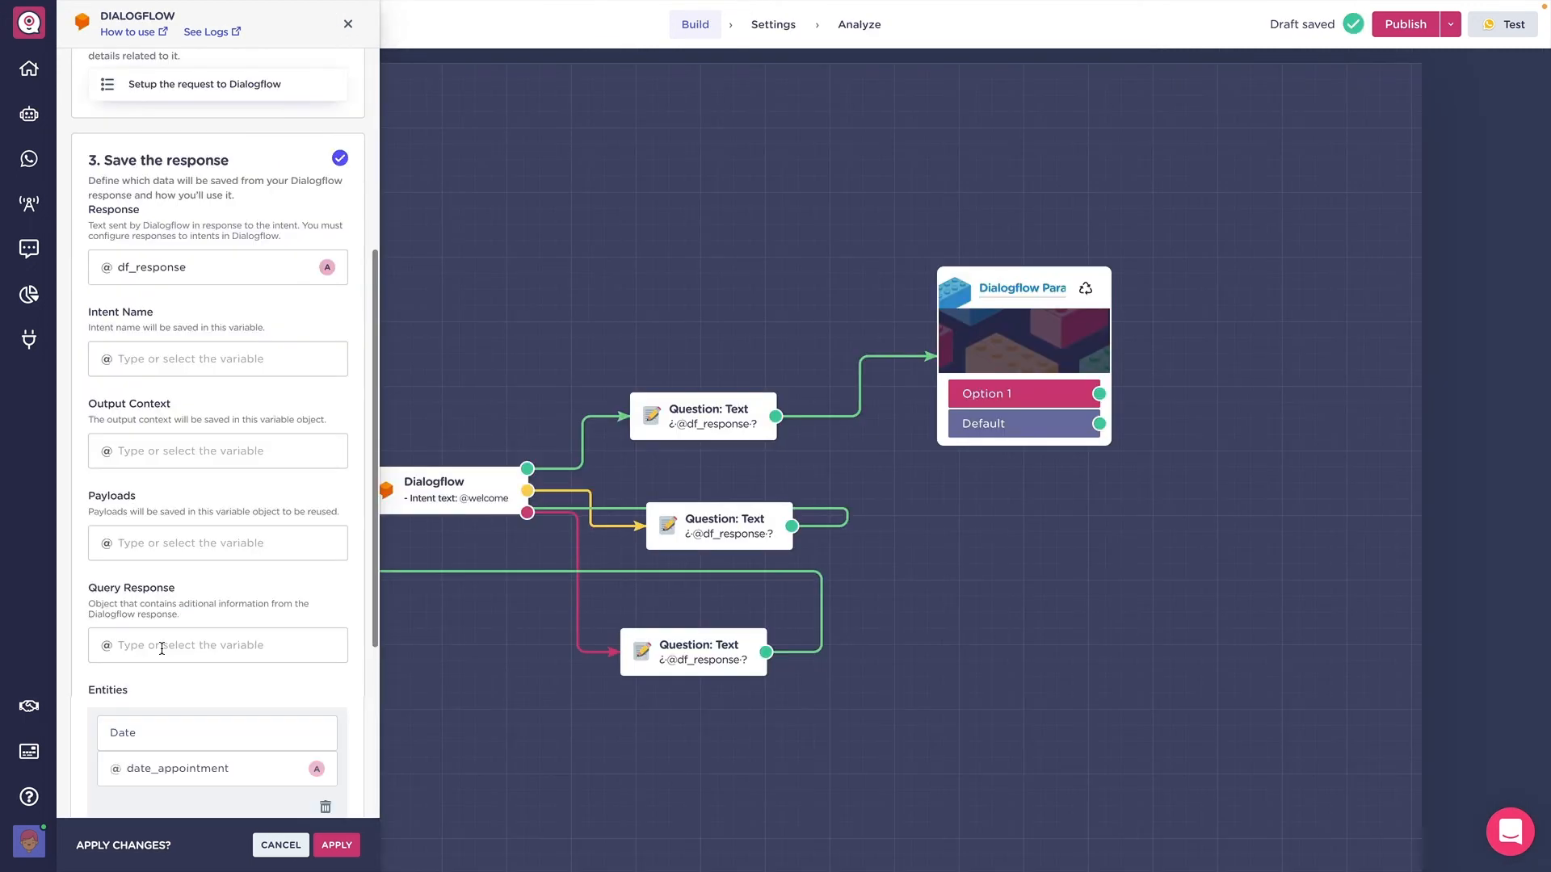
Save the Dialogflow block's Query Response in a new variable named query_response
{"action": "left_click", "coordinate": [162, 648]}
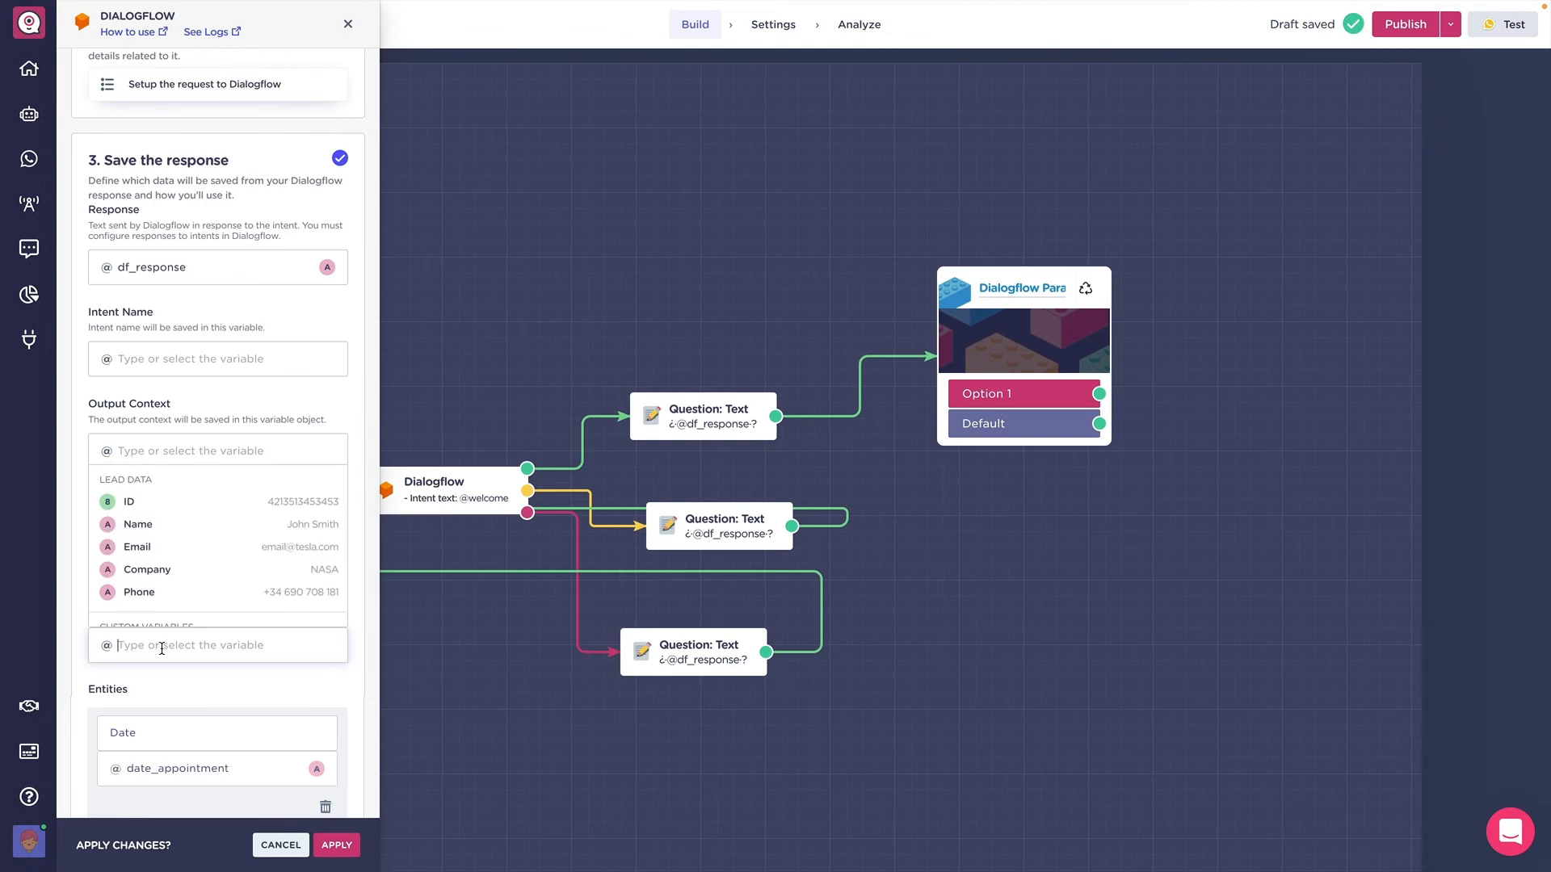
{"action": "type", "text": "query_response"}
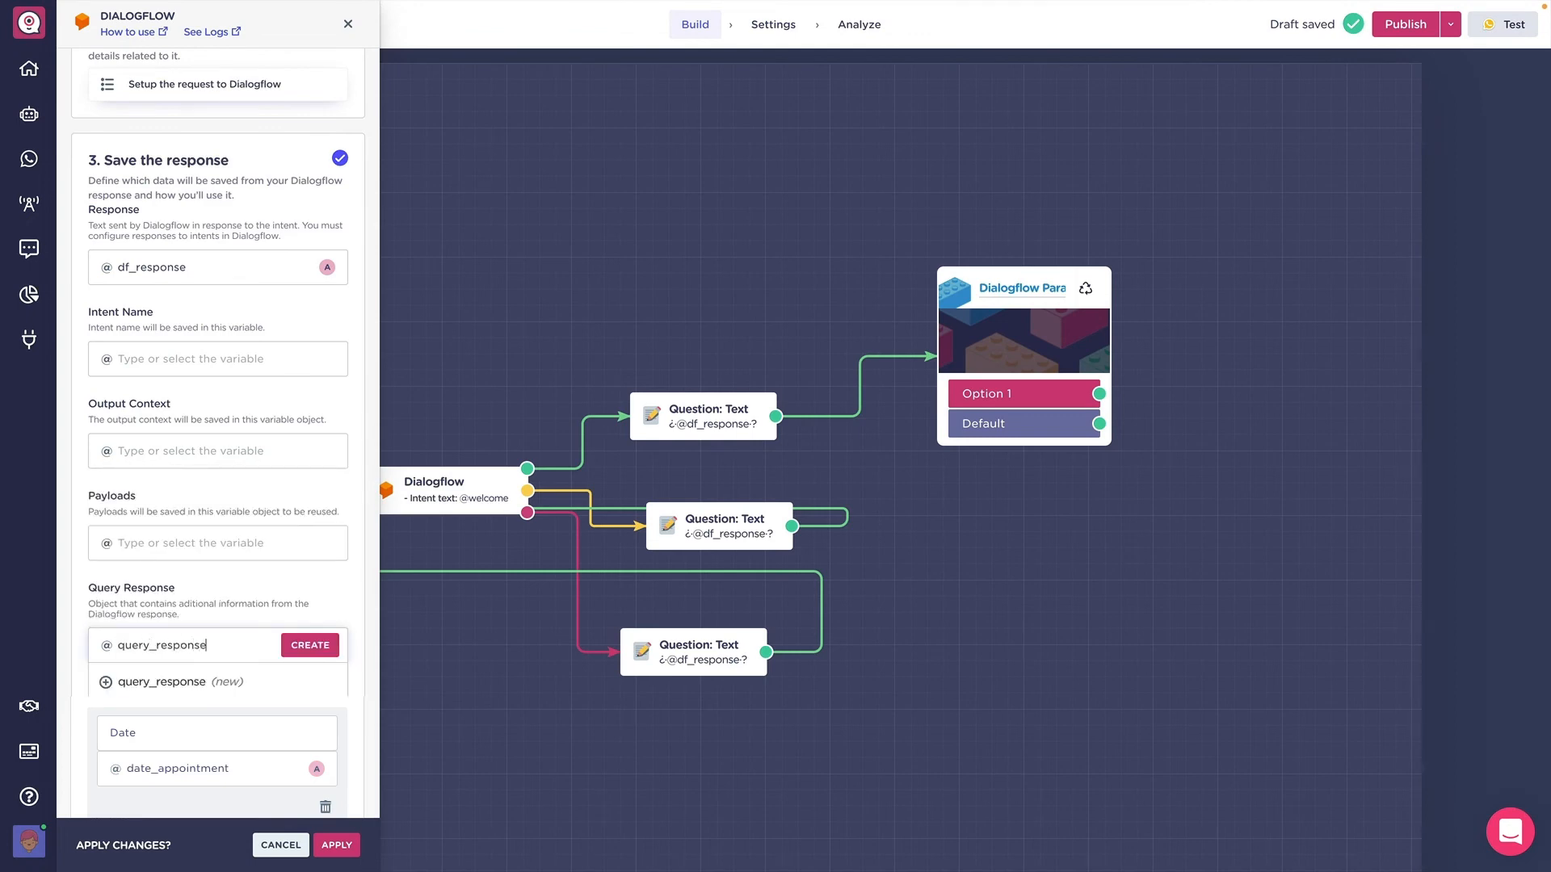
{"action": "left_click", "coordinate": [151, 680]}
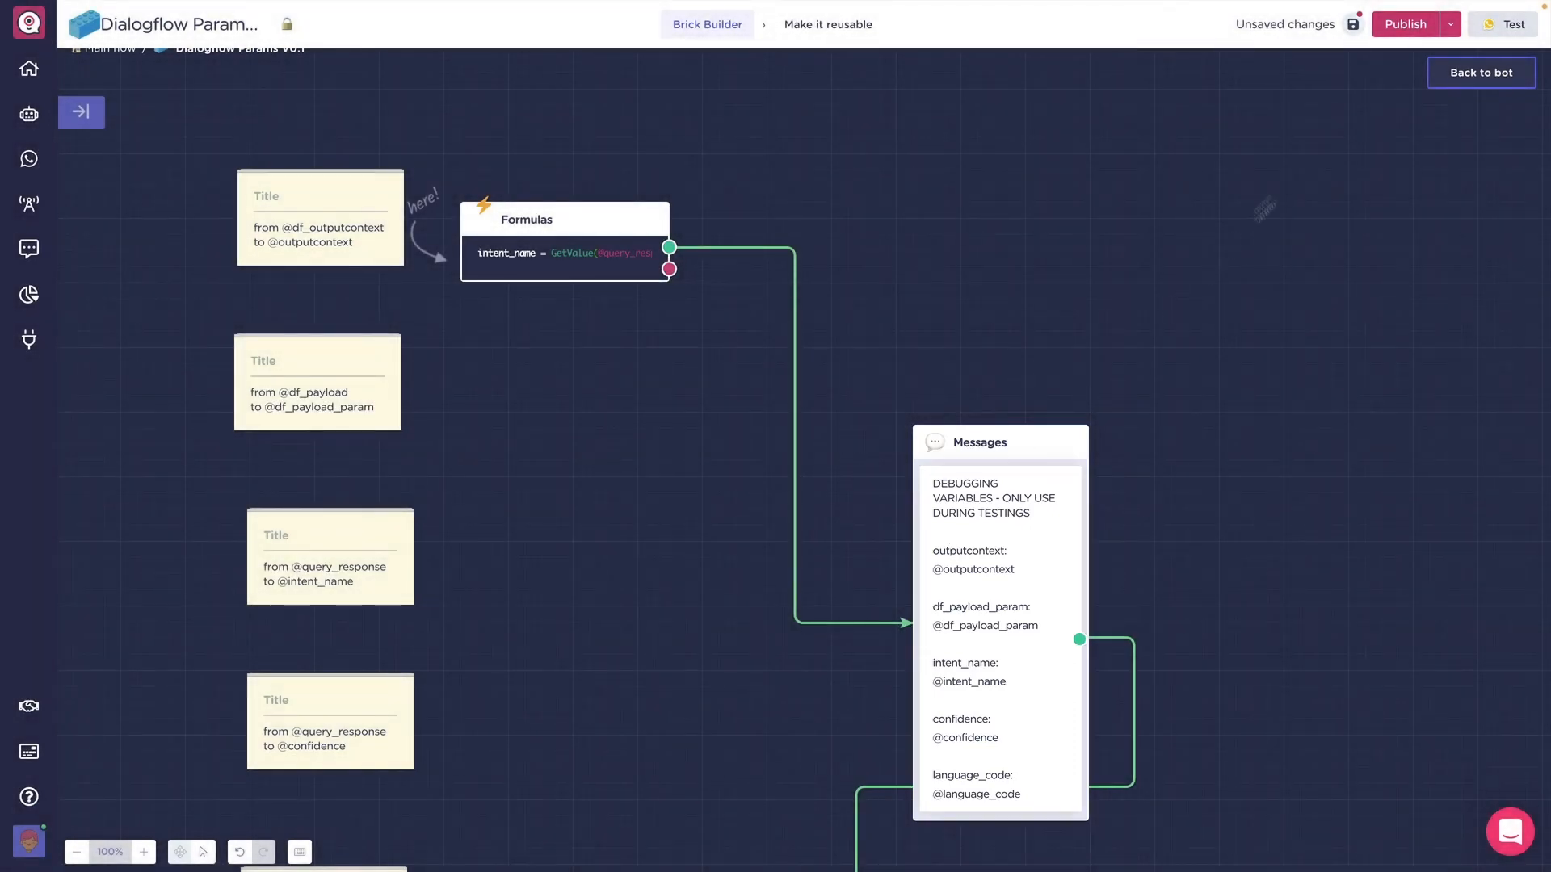
Return to the main bot flow and add a Conditions block from the brick's Option 1 output
{"action": "left_click", "coordinate": [1468, 84]}
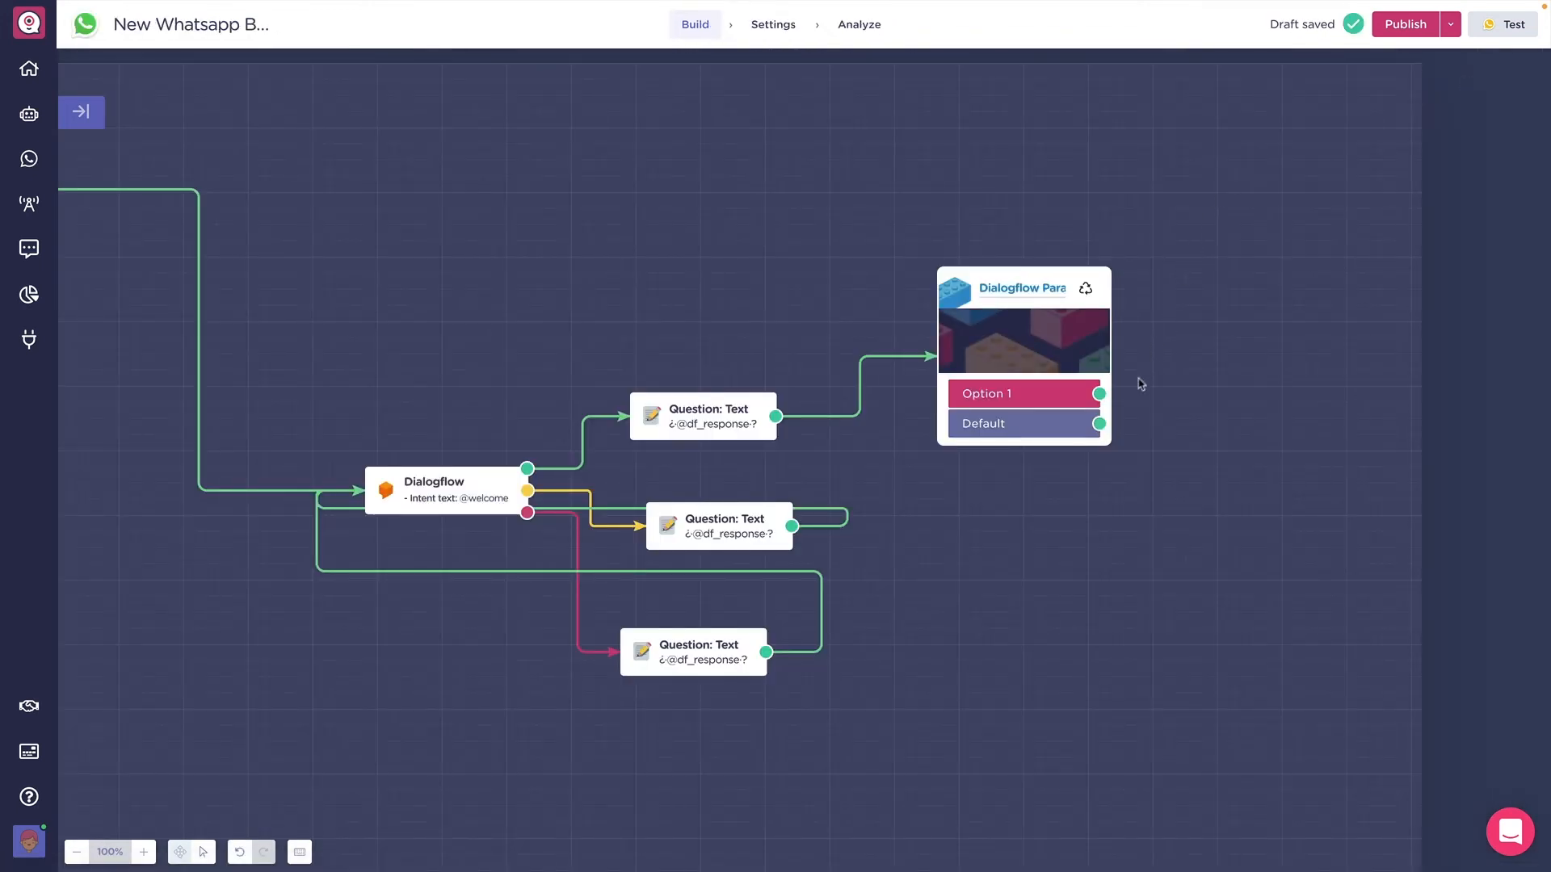
{"action": "mouse_move", "coordinate": [1100, 399]}
{"action": "left_click_drag", "start_coordinate": [1100, 399], "coordinate": [1275, 347]}
{"action": "type", "text": "cond"}
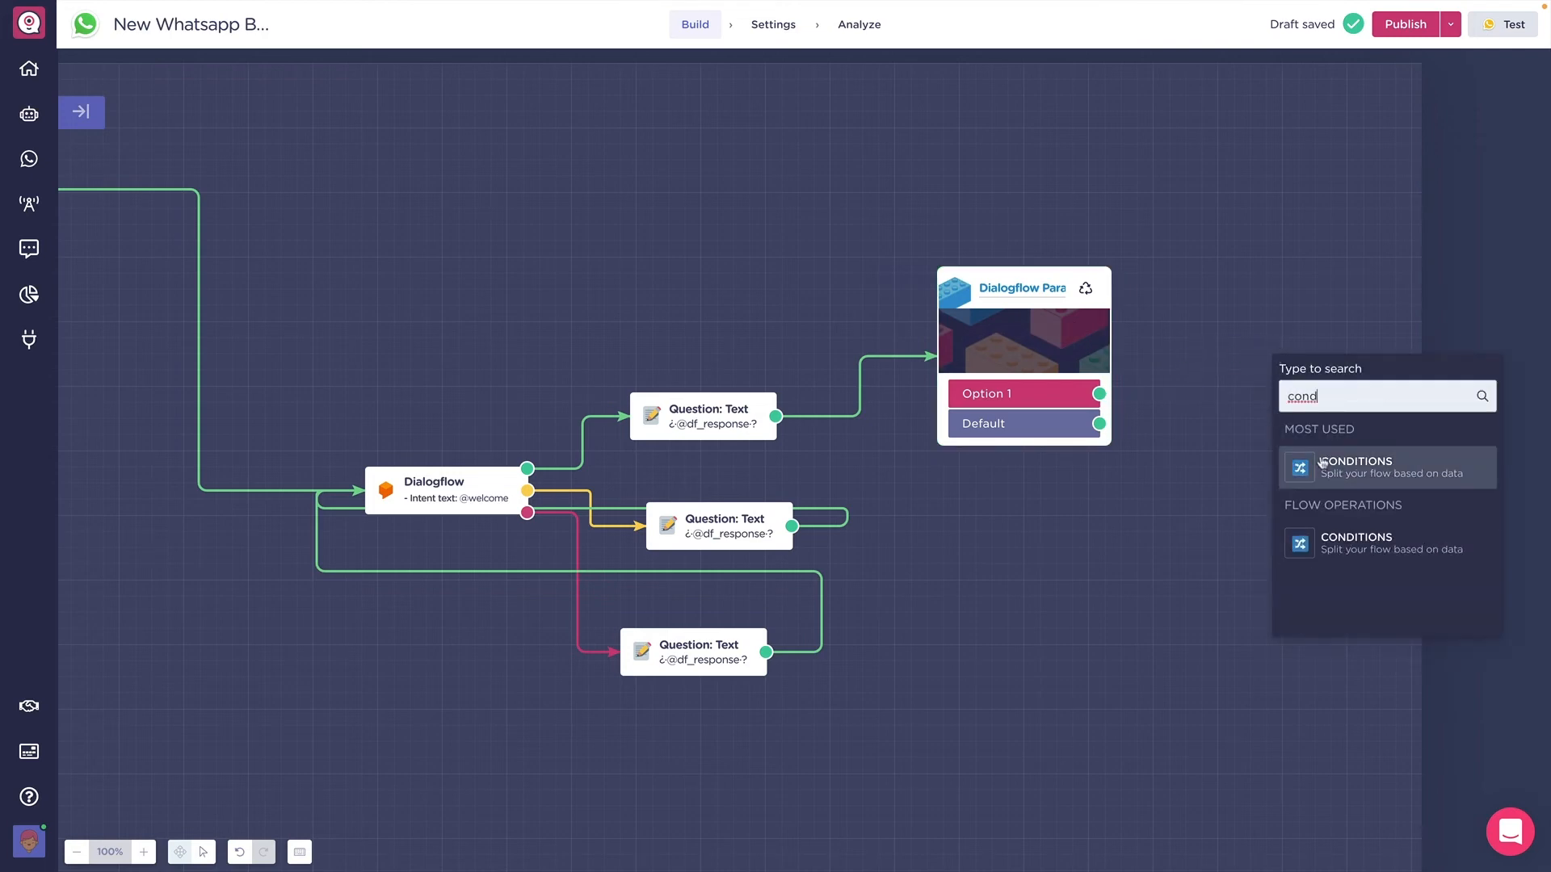
{"action": "left_click", "coordinate": [1322, 463]}
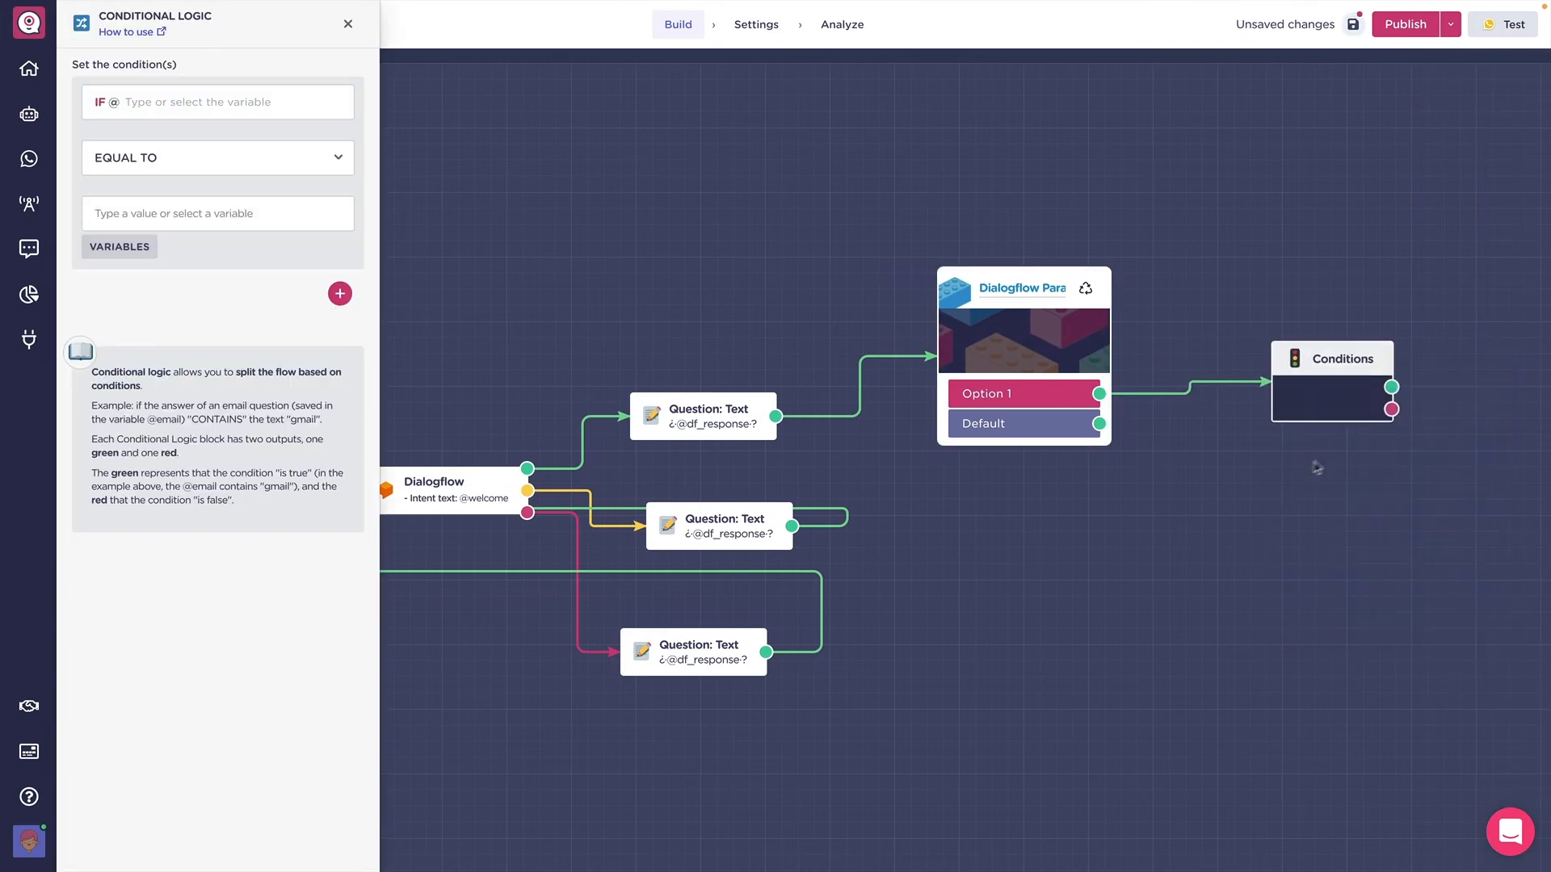
Set intent_name as the condition's variable and open its comparison value for entry
{"action": "left_click", "coordinate": [259, 100]}
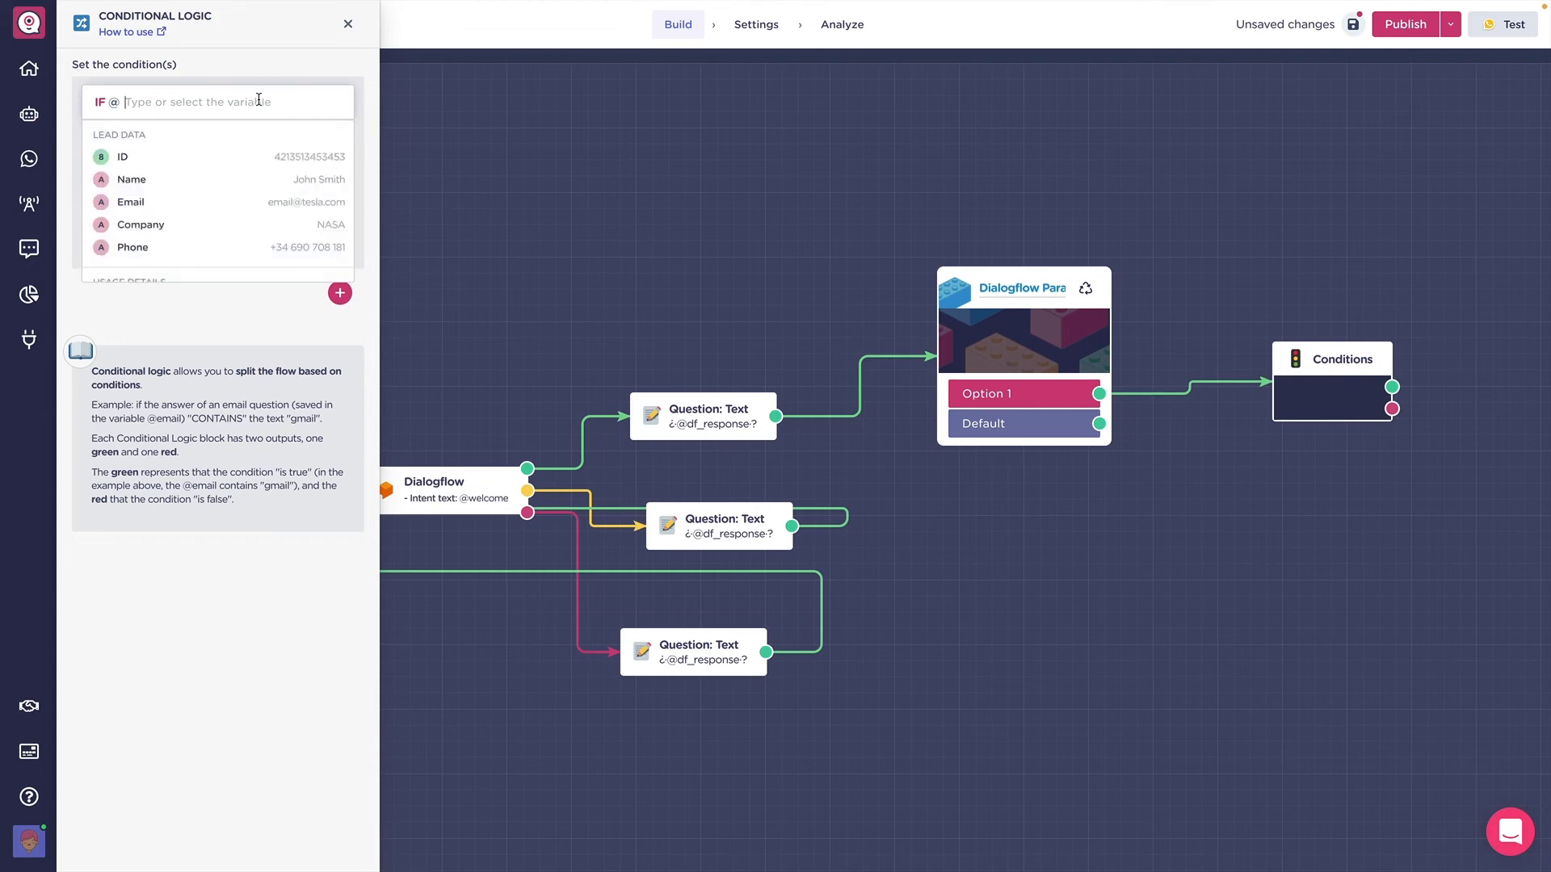
{"action": "type", "text": "int"}
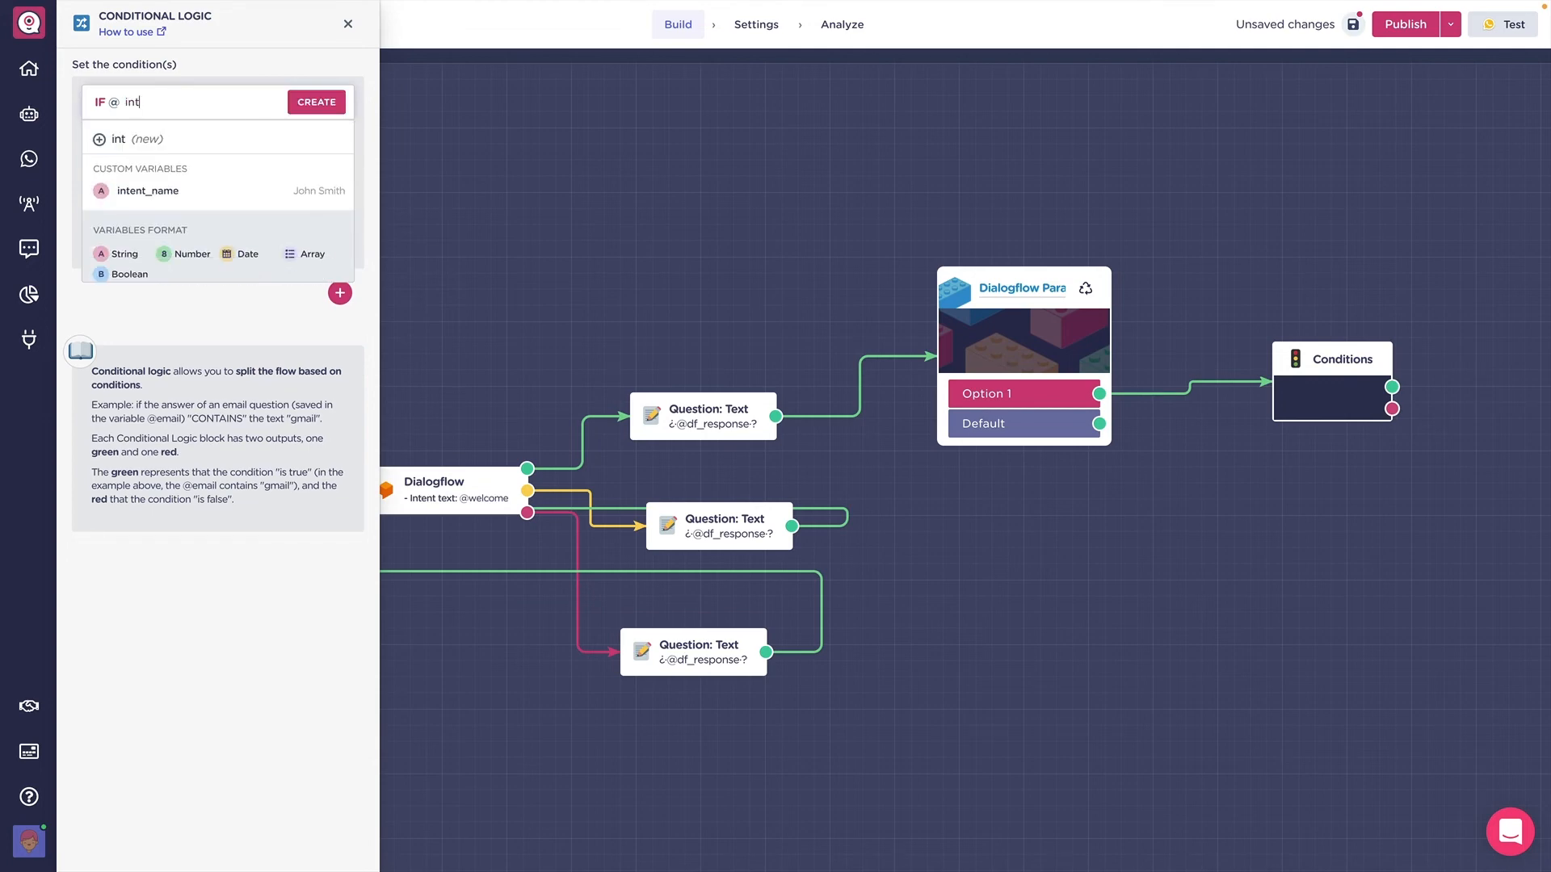
{"action": "left_click", "coordinate": [212, 189]}
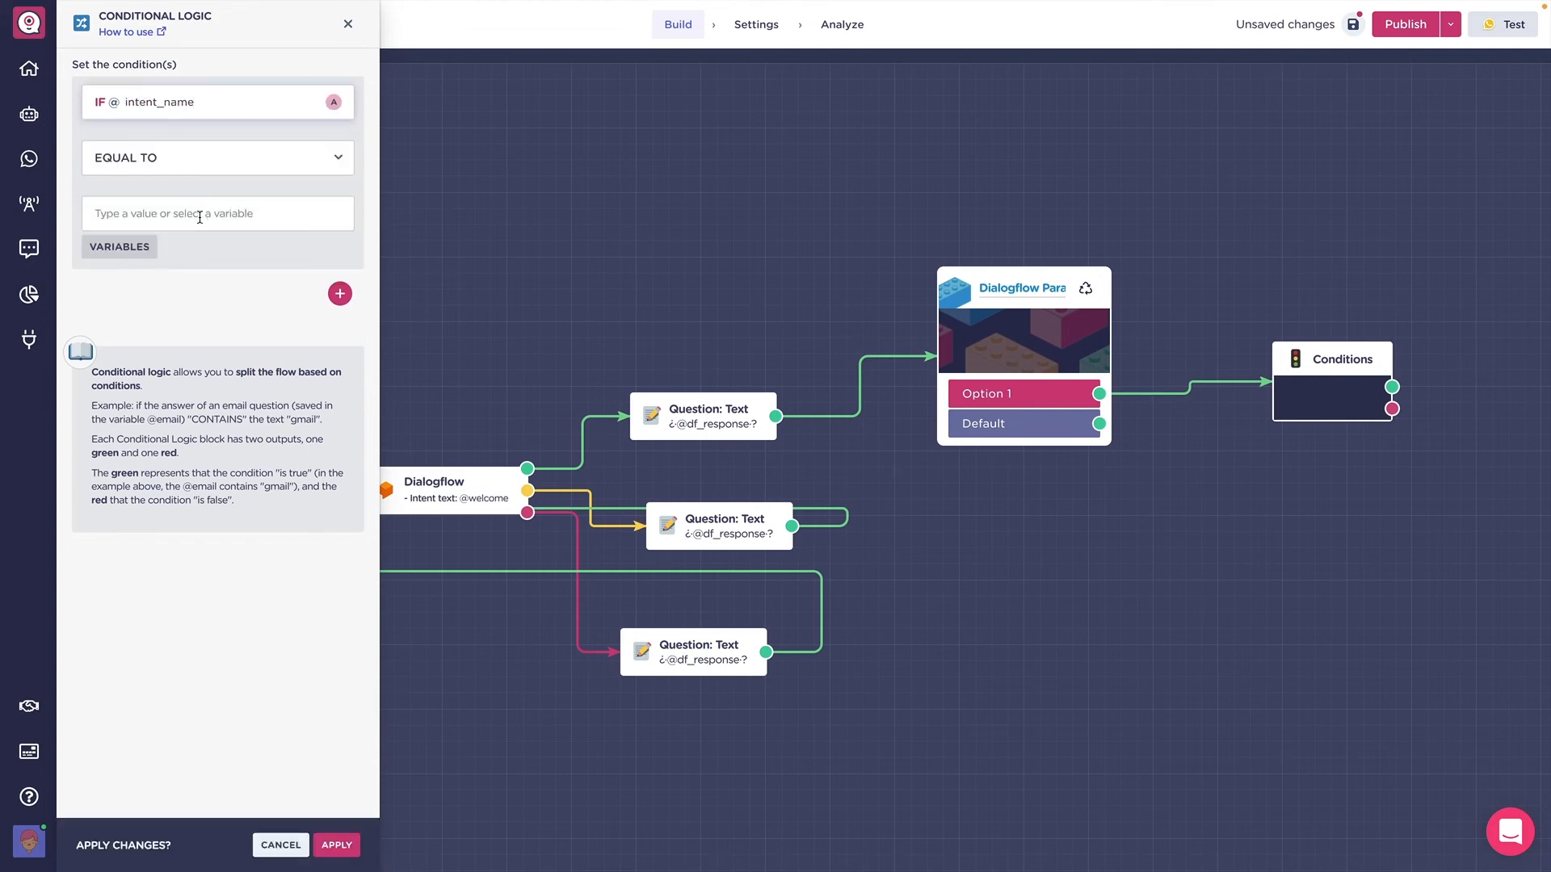
{"action": "left_click", "coordinate": [200, 217]}
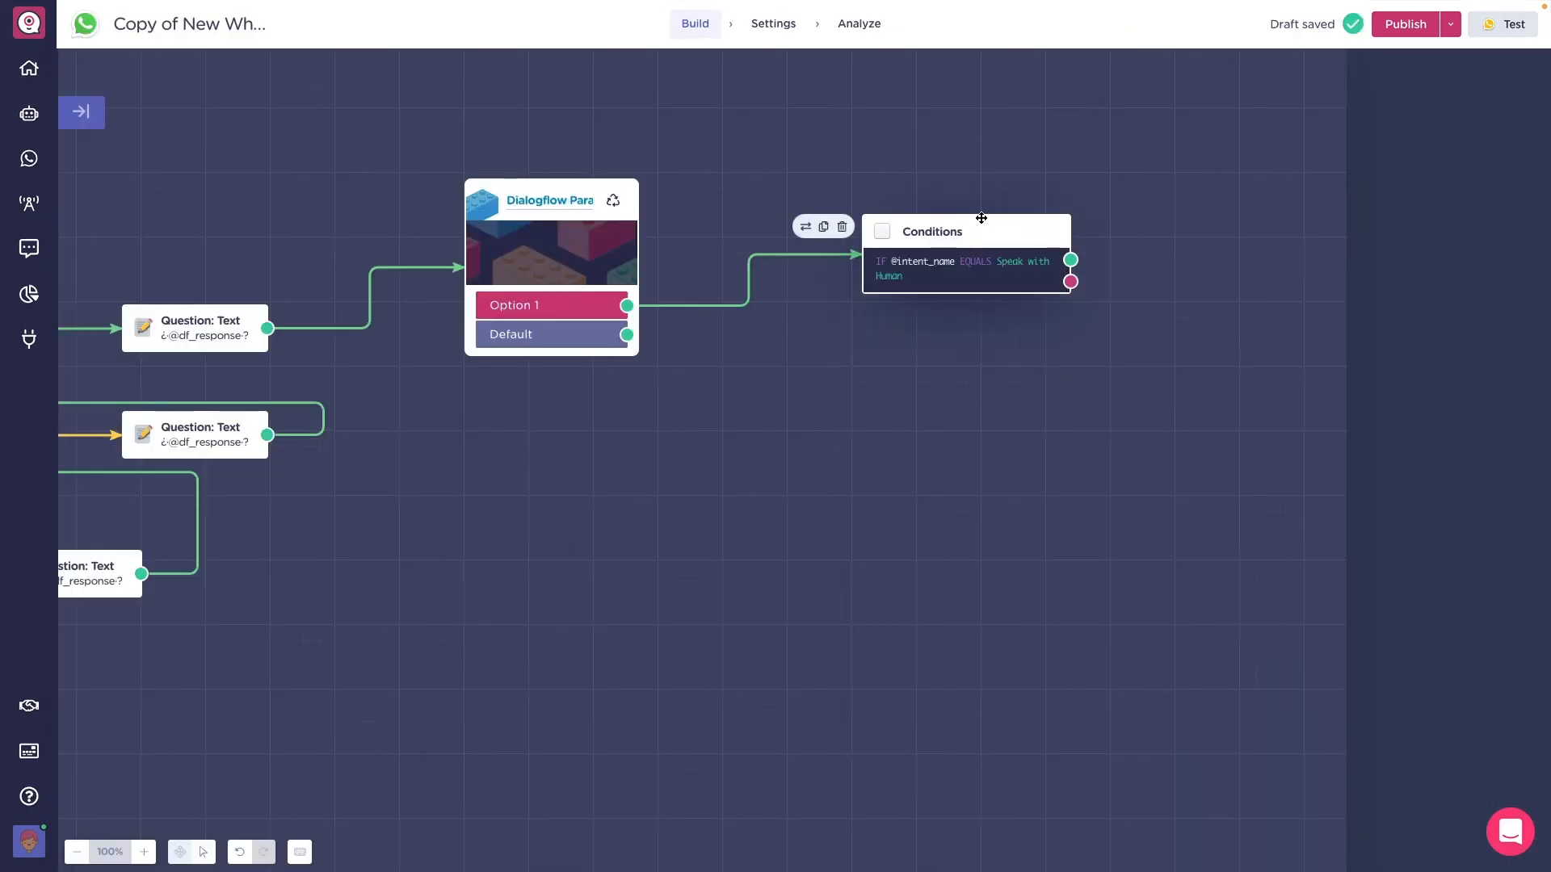
Add a Human Takeover block from the true output of the "Speak with Human" condition and place it farther from the condition
{"action": "left_click", "coordinate": [982, 219]}
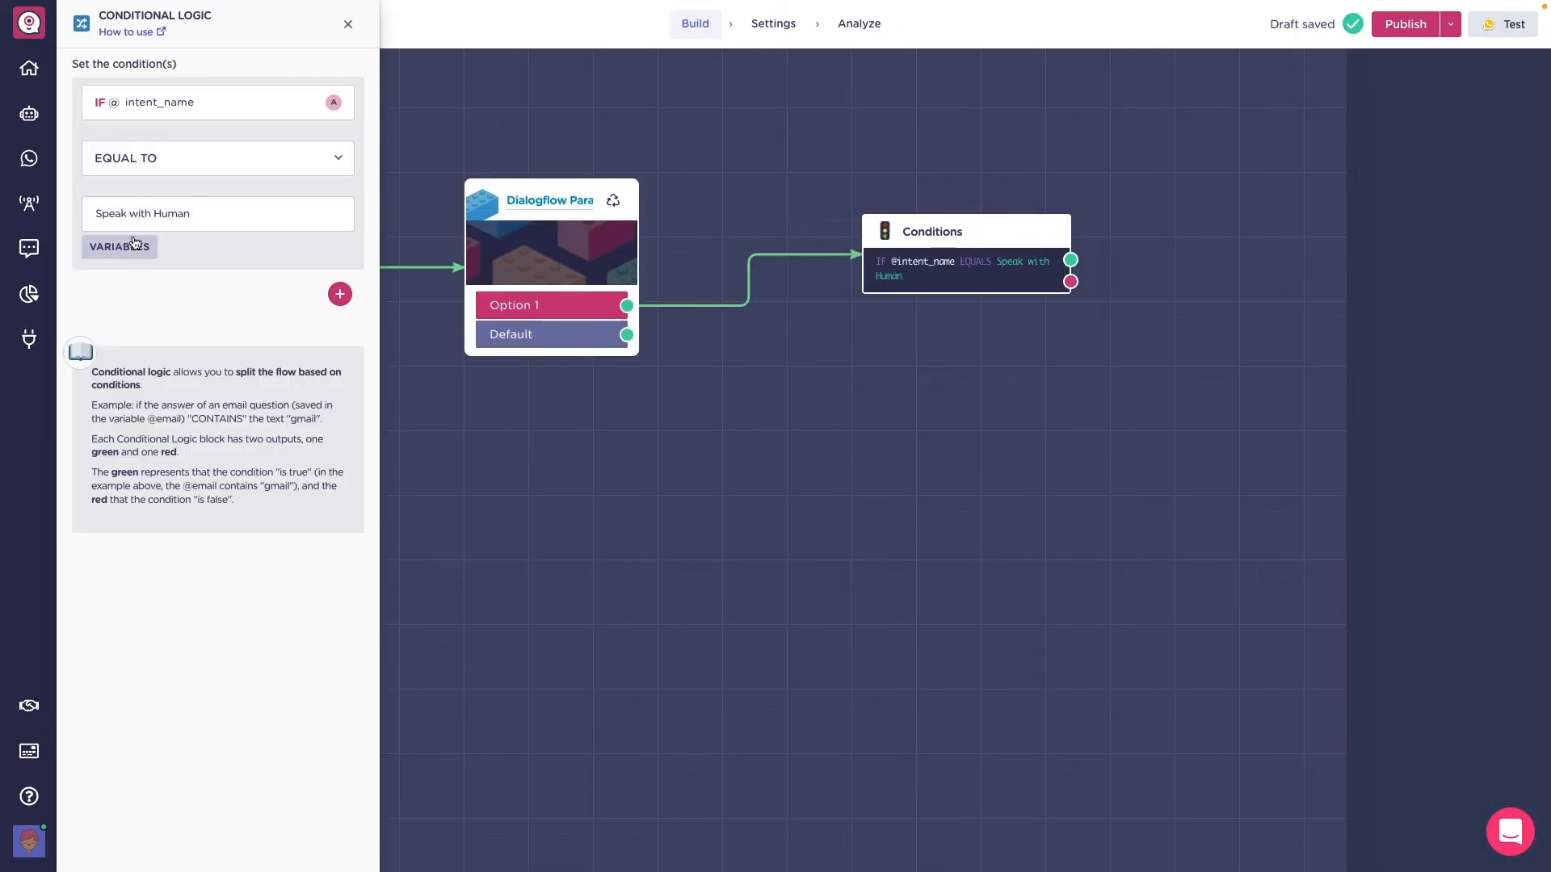
{"action": "left_click_drag", "start_coordinate": [1070, 260], "coordinate": [1293, 439]}
{"action": "type", "text": "hum"}
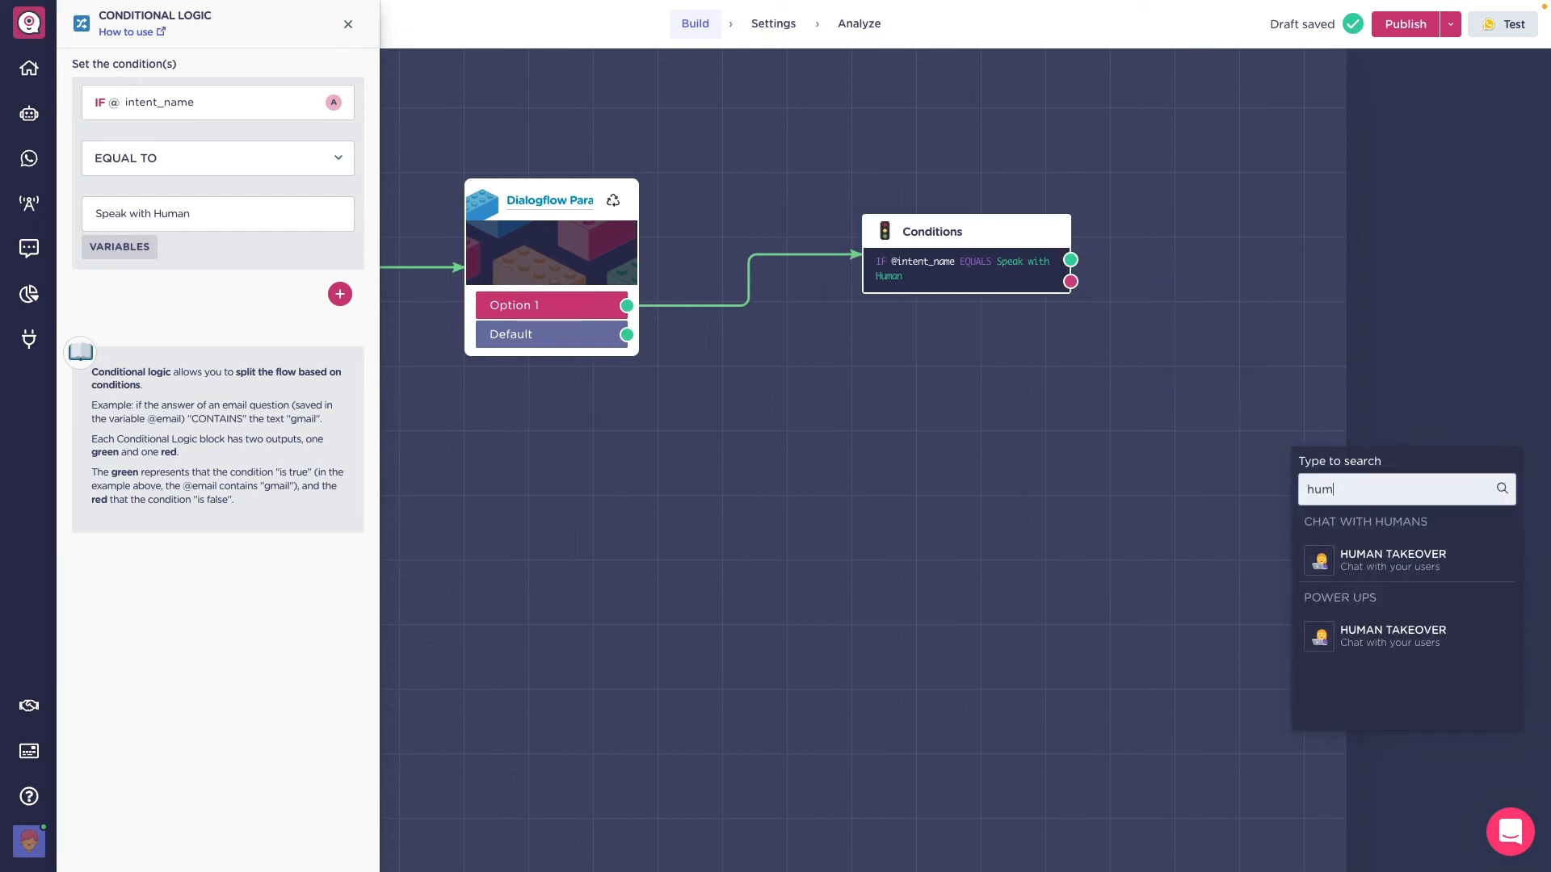
{"action": "left_click", "coordinate": [1381, 559]}
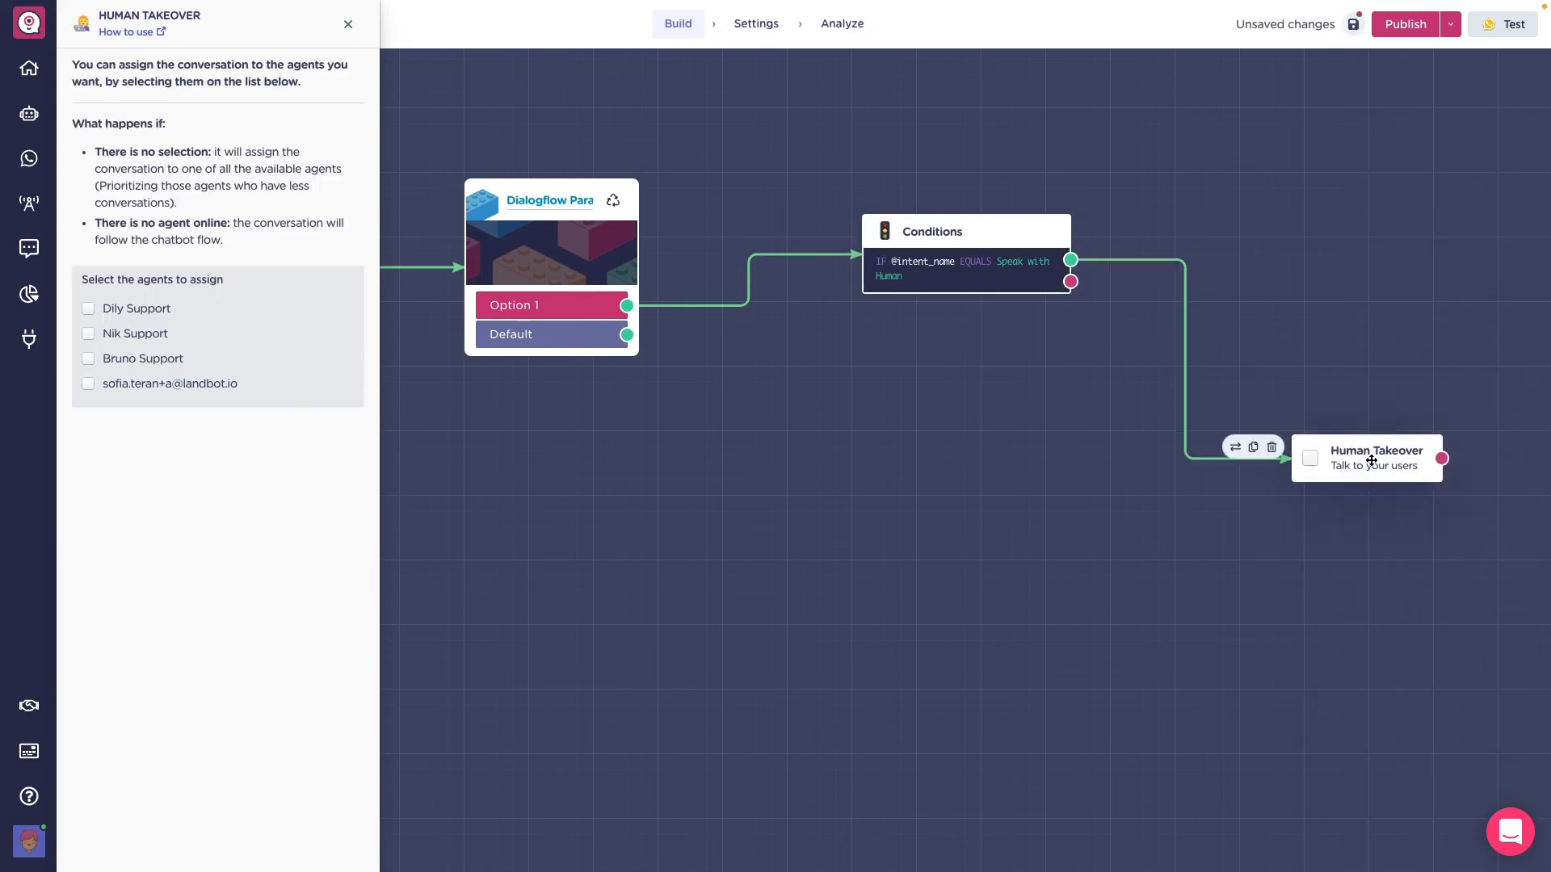
{"action": "left_click_drag", "start_coordinate": [1371, 460], "coordinate": [1429, 514]}
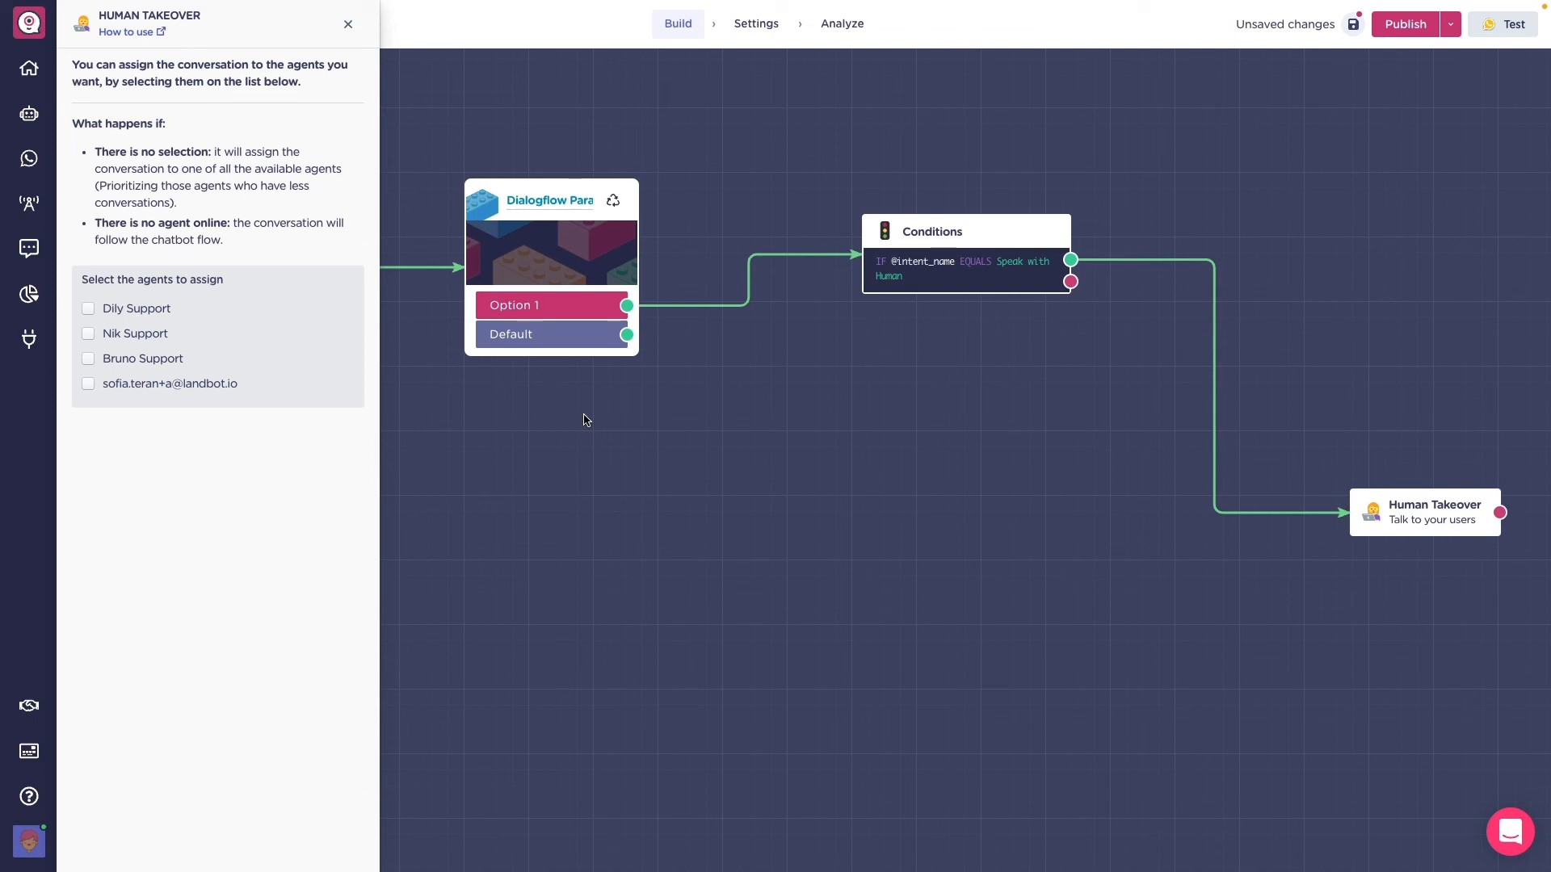
{"action": "left_click", "coordinate": [350, 28]}
{"action": "scroll", "coordinate": [1004, 429], "scroll_direction": "right", "scroll_amount": 5}
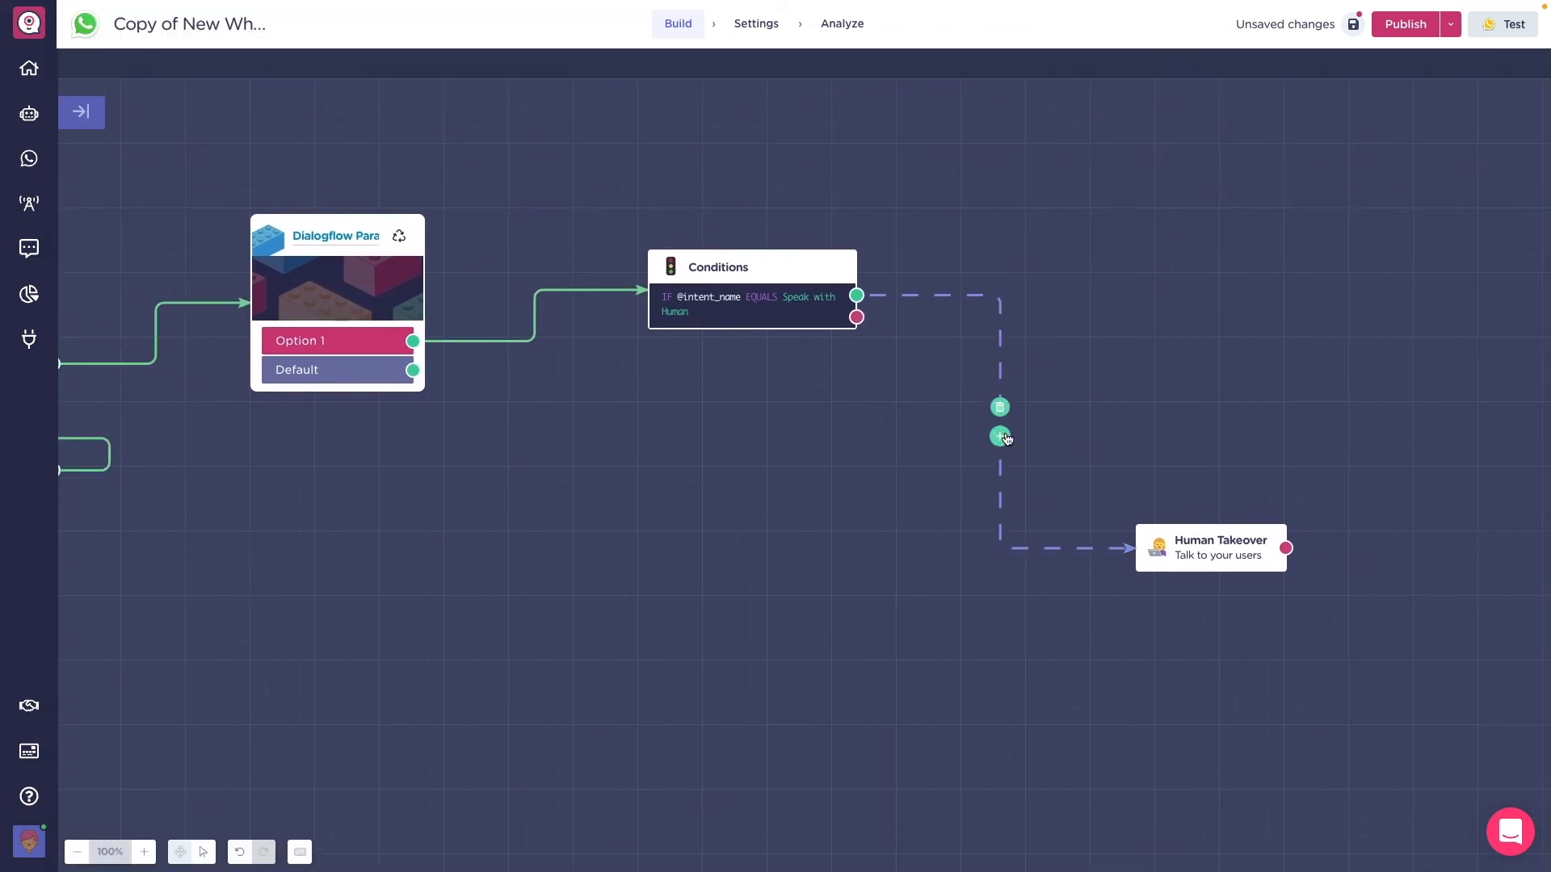
Insert the Business Open/Closed brick on the connection between the "Speak with Human" condition and the Human Takeover block
{"action": "left_click", "coordinate": [1002, 437]}
{"action": "type", "text": "bri"}
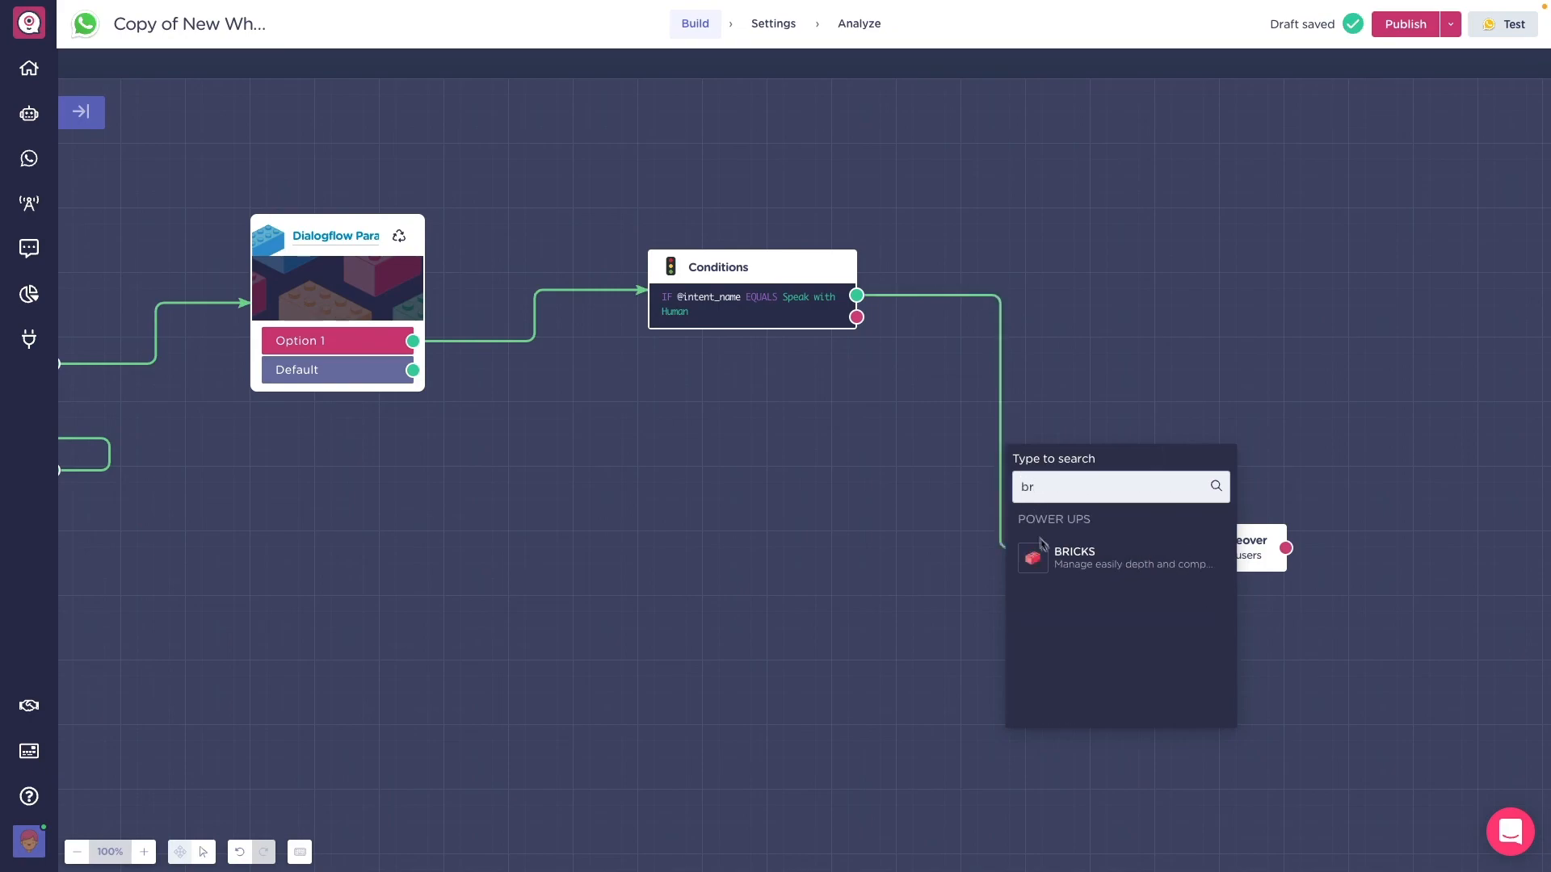
{"action": "left_click", "coordinate": [1042, 546]}
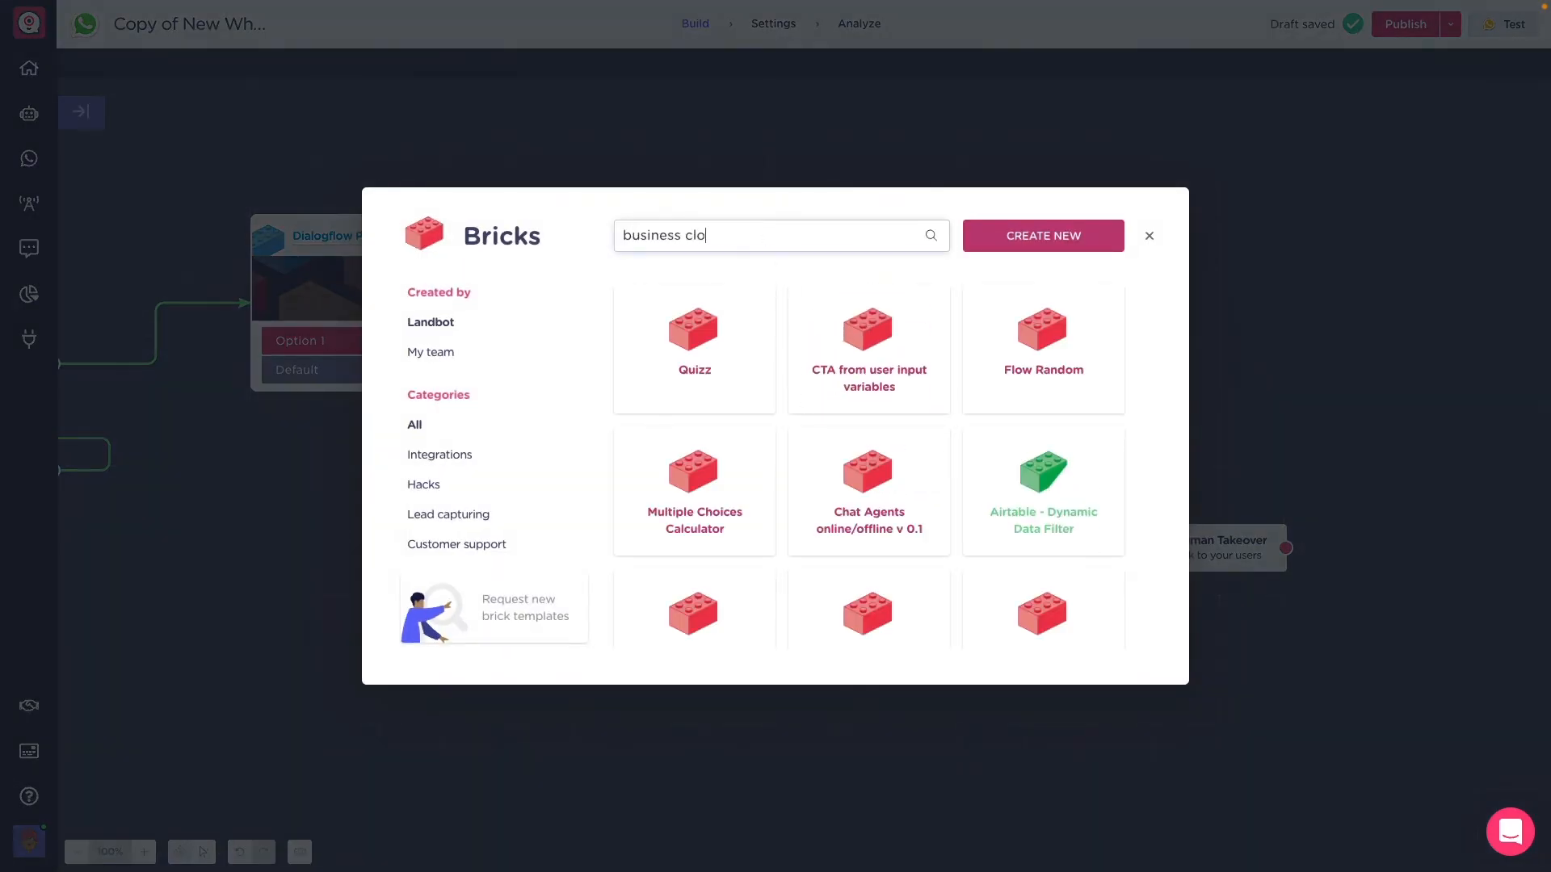
{"action": "mouse_move", "coordinate": [748, 330]}
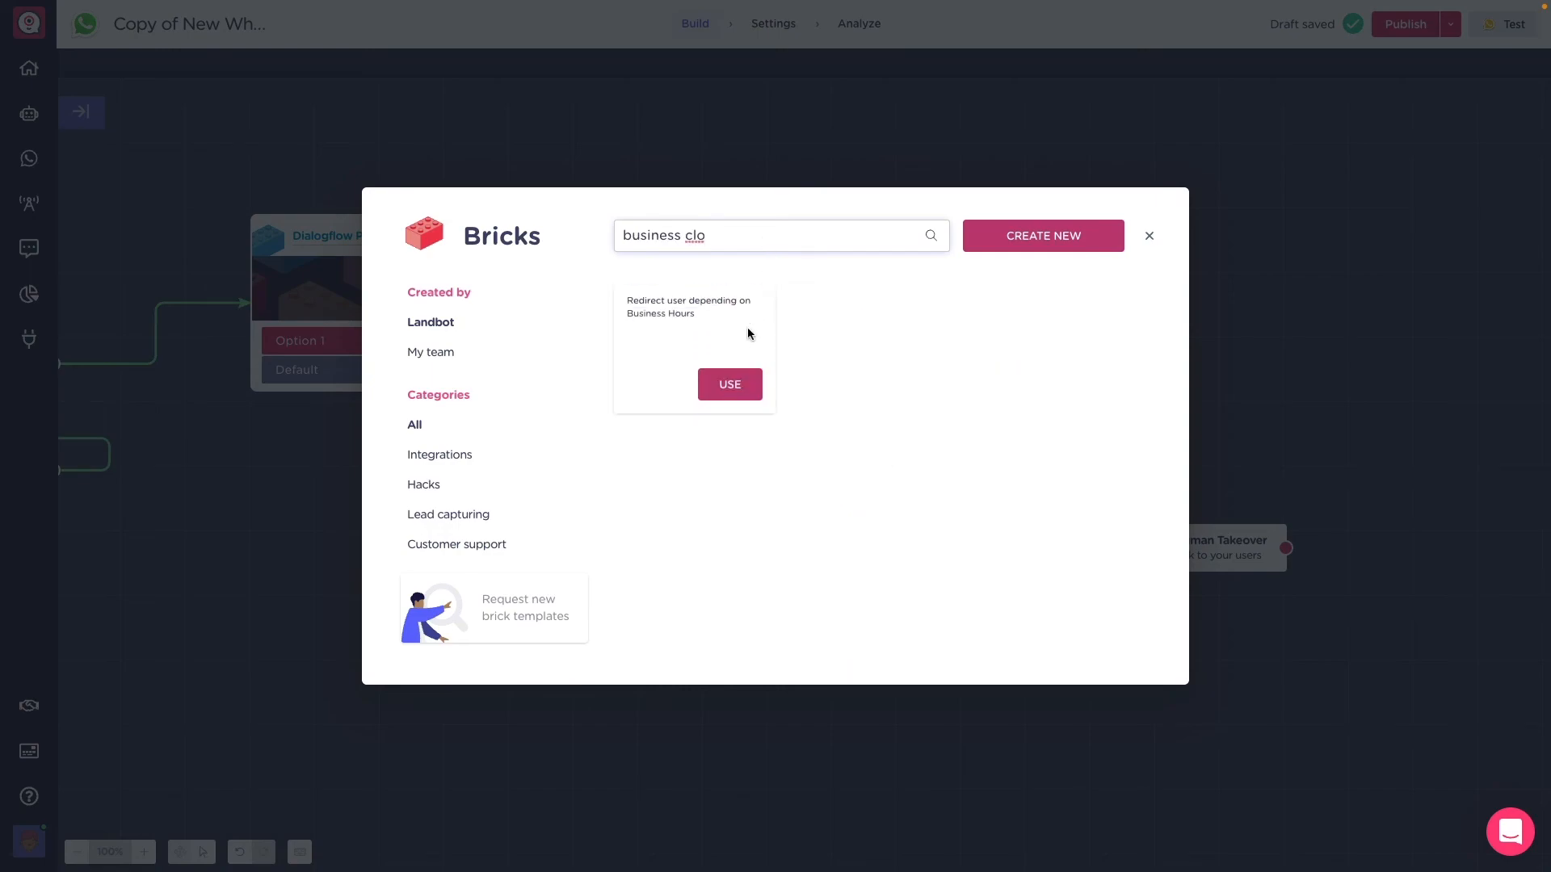
{"action": "left_click", "coordinate": [731, 384]}
Connect the true output of the "Speak with Human" condition to the Business Open/Closed brick and place the brick beside the condition
{"action": "mouse_move", "coordinate": [999, 324]}
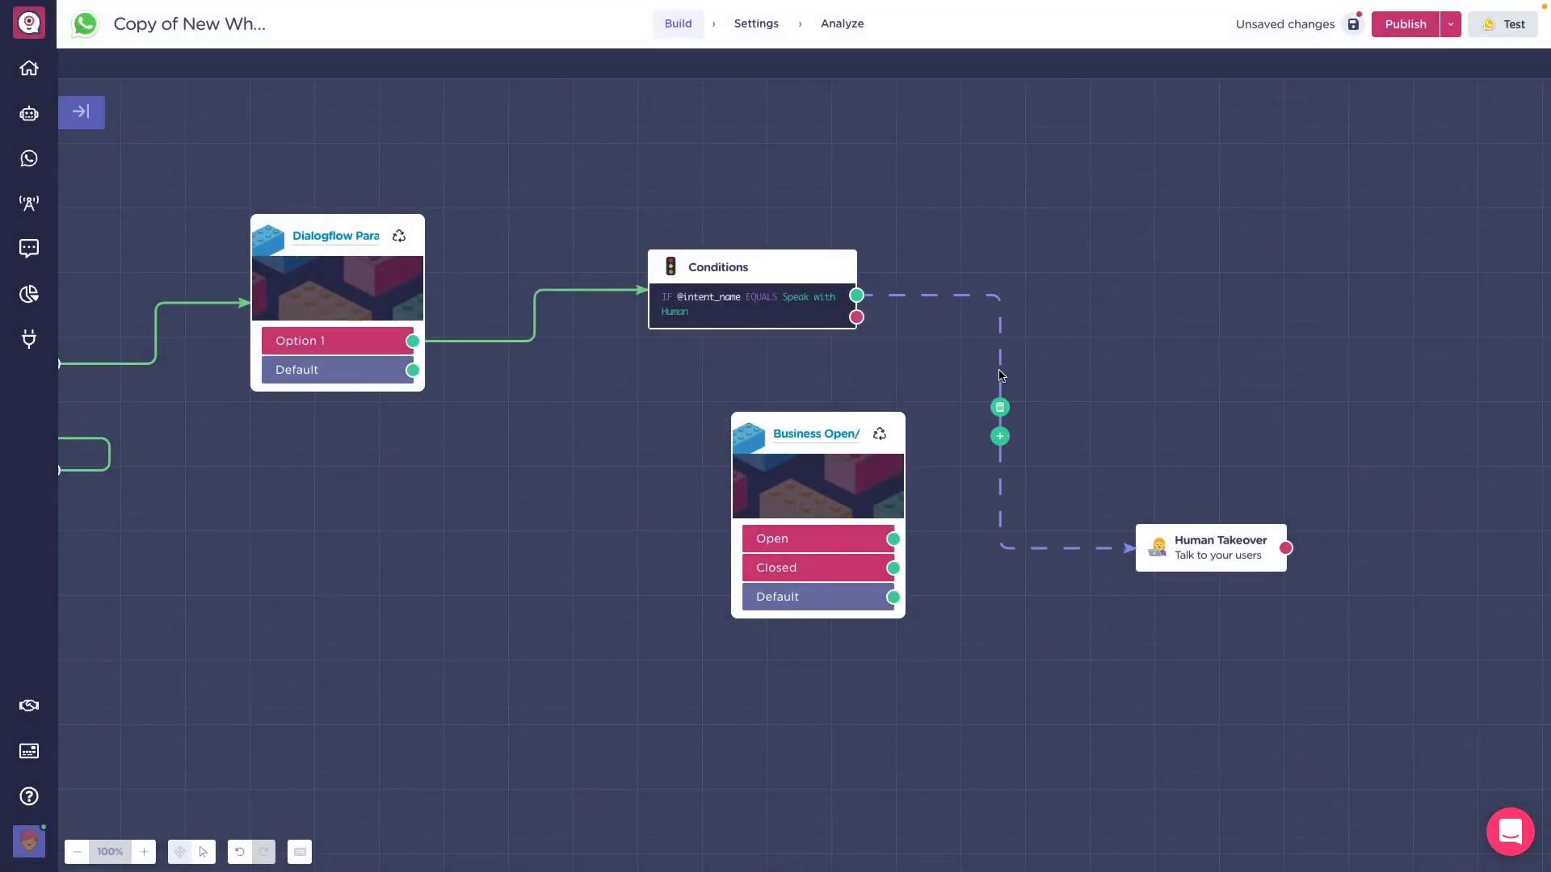
{"action": "left_click_drag", "start_coordinate": [856, 294], "coordinate": [1087, 385]}
{"action": "left_click_drag", "start_coordinate": [1087, 385], "coordinate": [1157, 257]}
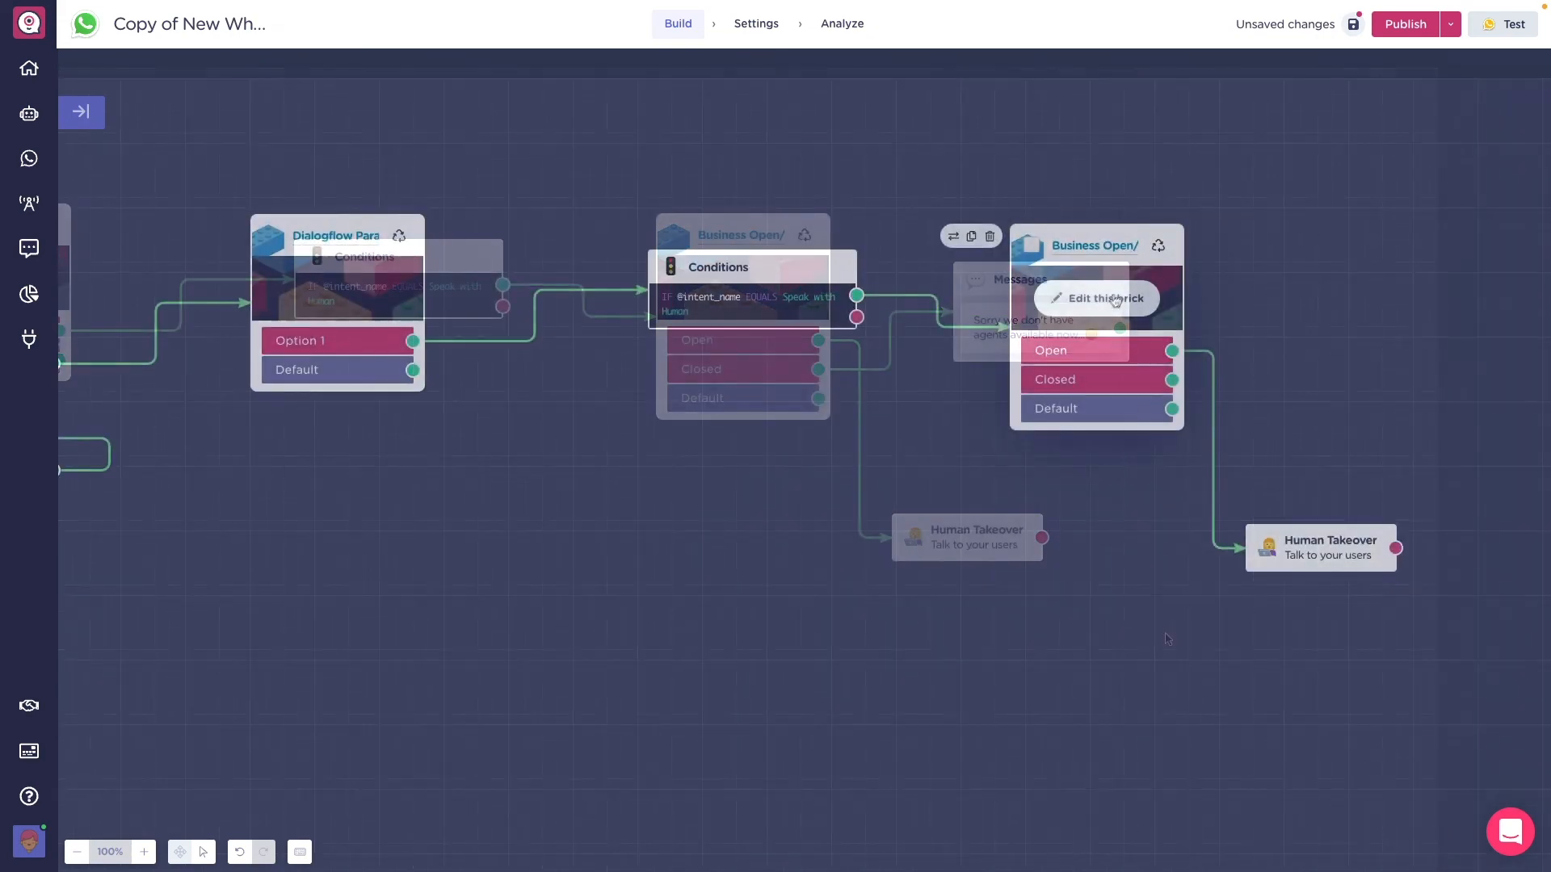
Open the Business Open/Closed brick's webhook and examine the business hours defined in its request body
{"action": "left_click", "coordinate": [1087, 297]}
{"action": "left_click", "coordinate": [501, 226]}
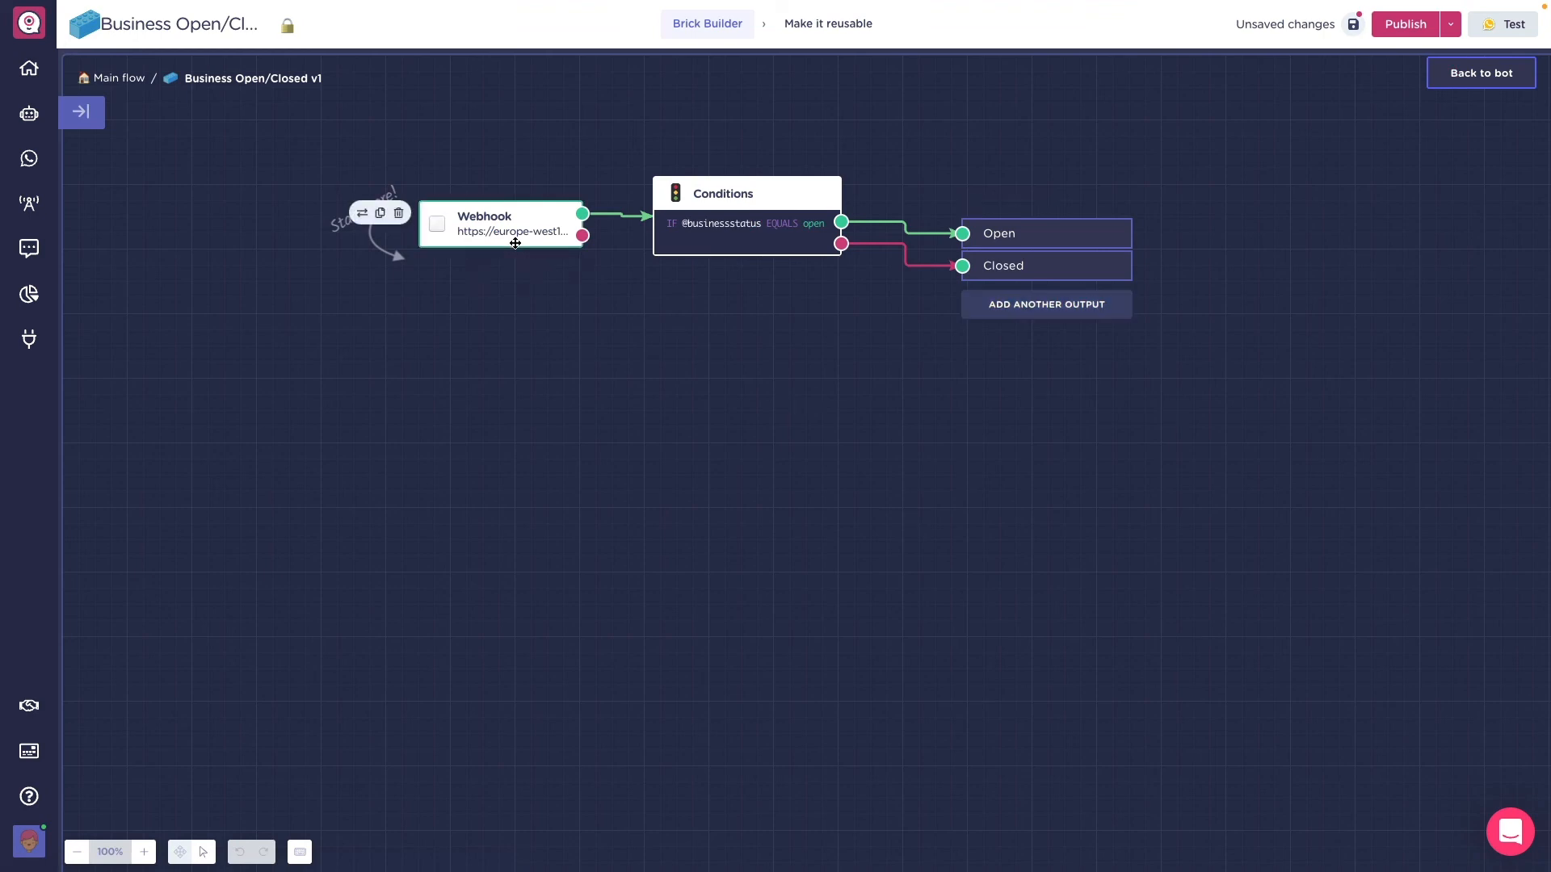
{"action": "scroll", "coordinate": [340, 705], "scroll_direction": "down", "scroll_amount": 2}
{"action": "scroll", "coordinate": [339, 705], "scroll_direction": "down", "scroll_amount": 2}
{"action": "scroll", "coordinate": [362, 544], "scroll_direction": "down", "scroll_amount": 3}
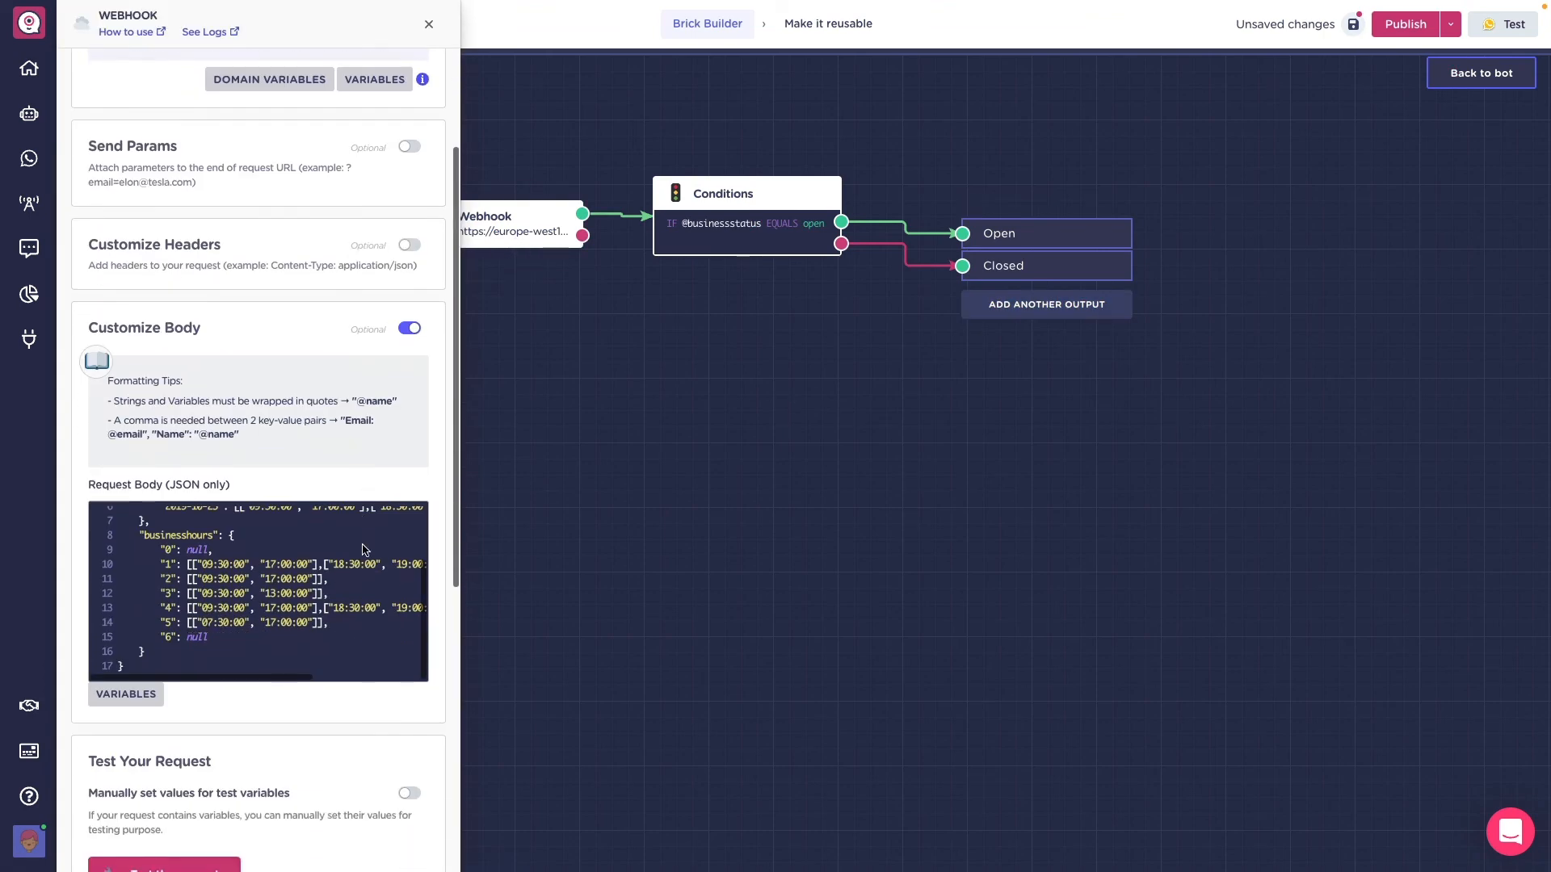
{"action": "left_click", "coordinate": [408, 664]}
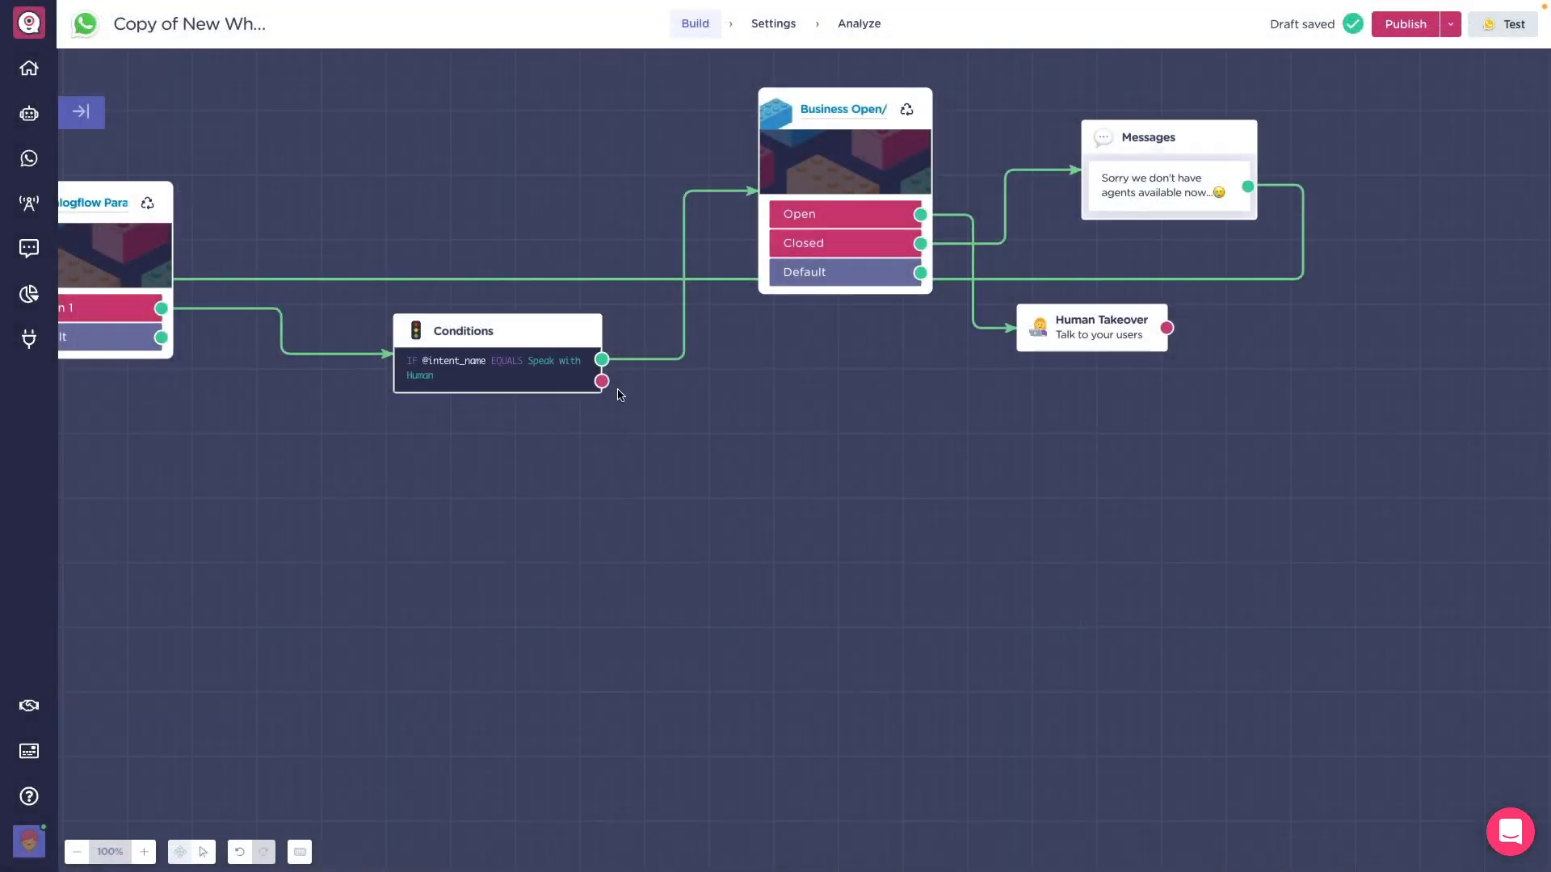
Add a Conditions block from the false output of the "Speak with Human" condition, checking that intent_name equals "Complete Form"
{"action": "left_click_drag", "start_coordinate": [601, 381], "coordinate": [512, 491]}
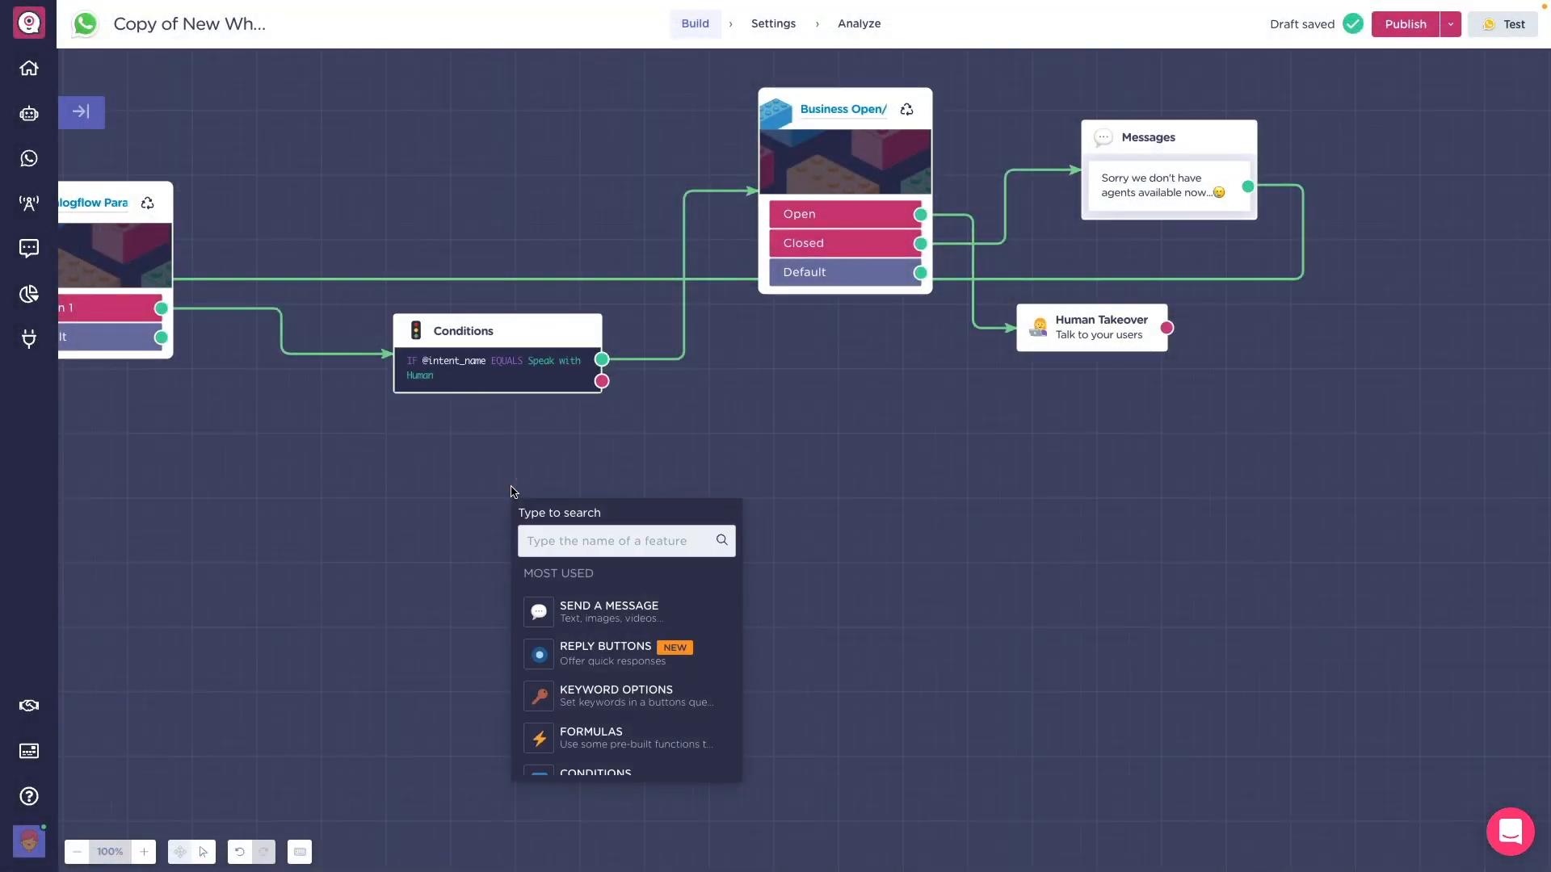
{"action": "type", "text": "con"}
{"action": "left_click", "coordinate": [622, 612]}
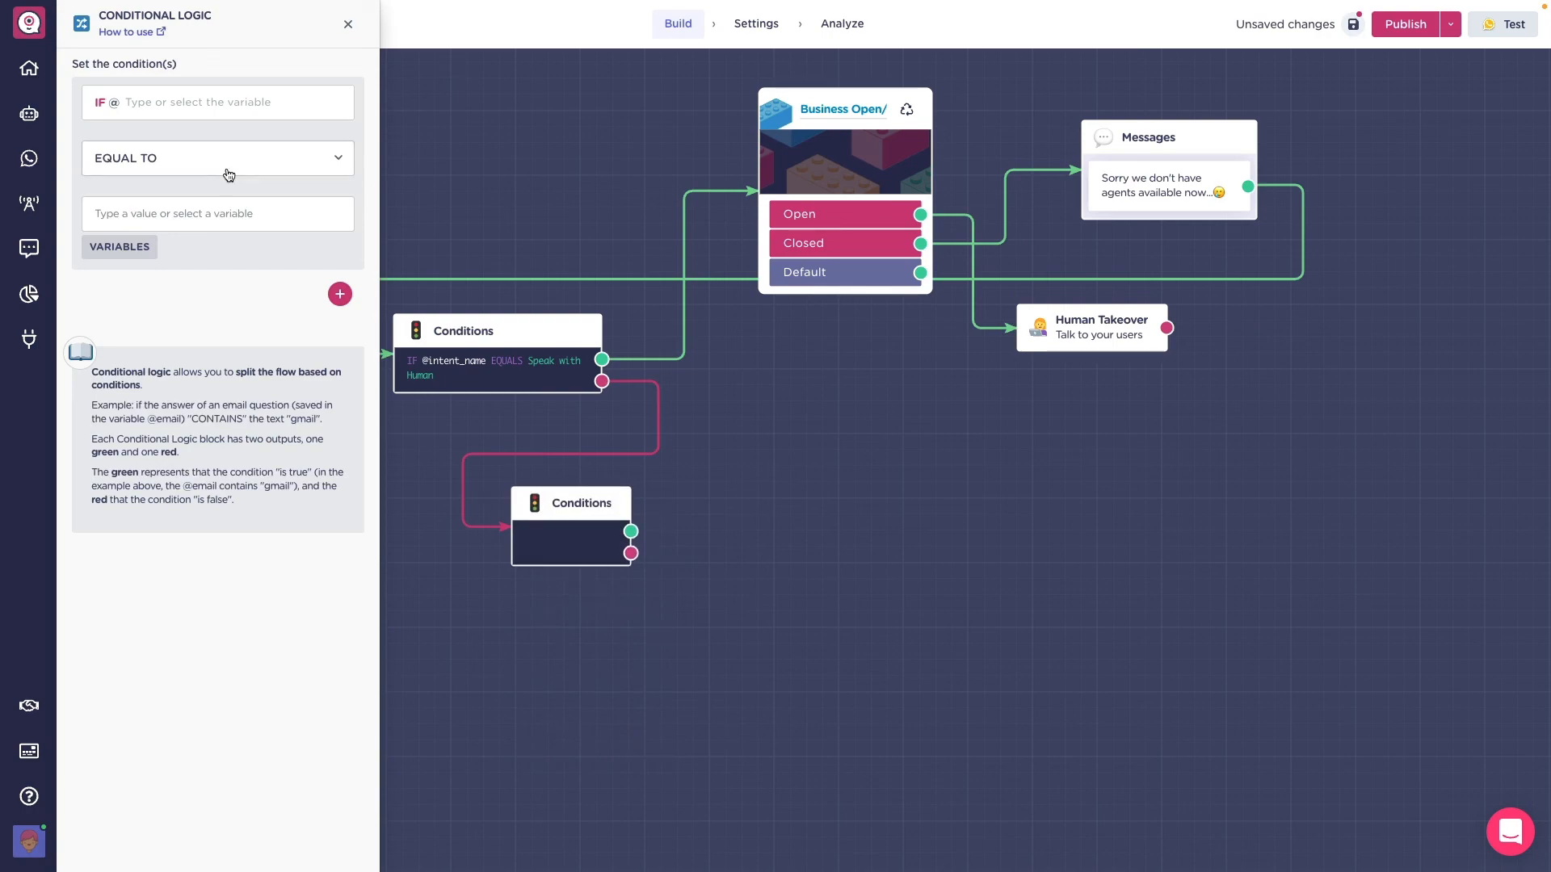
{"action": "left_click", "coordinate": [184, 111]}
{"action": "type", "text": "Complete Form"}
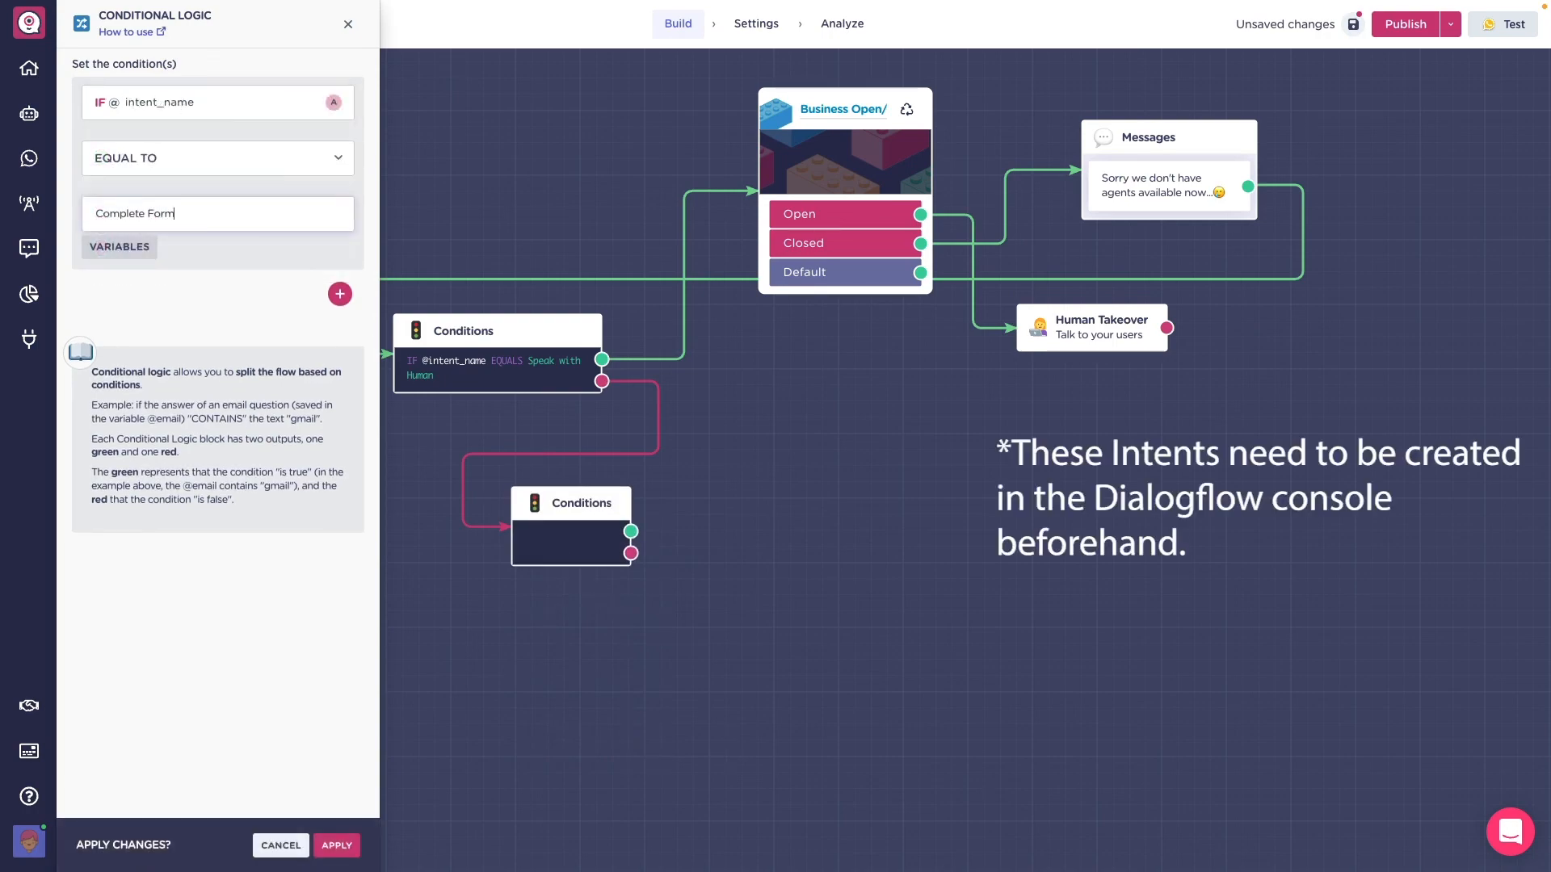
{"action": "left_click", "coordinate": [336, 845]}
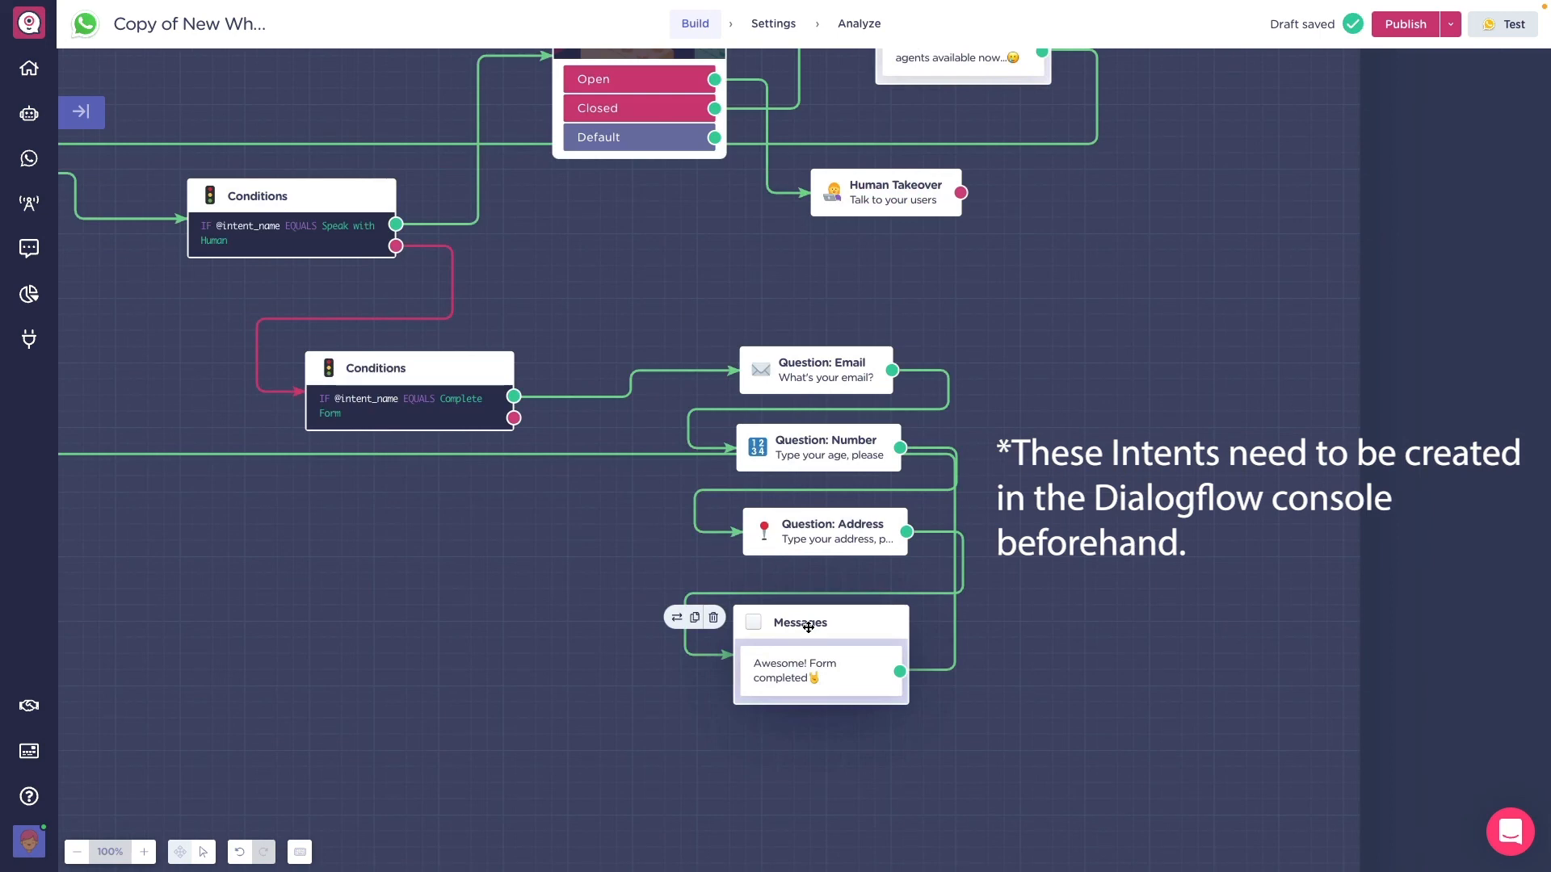
Space out the address question and the "Awesome! Form completed" message in the form branch
{"action": "left_click_drag", "start_coordinate": [808, 627], "coordinate": [832, 677]}
{"action": "left_click", "coordinate": [812, 531]}
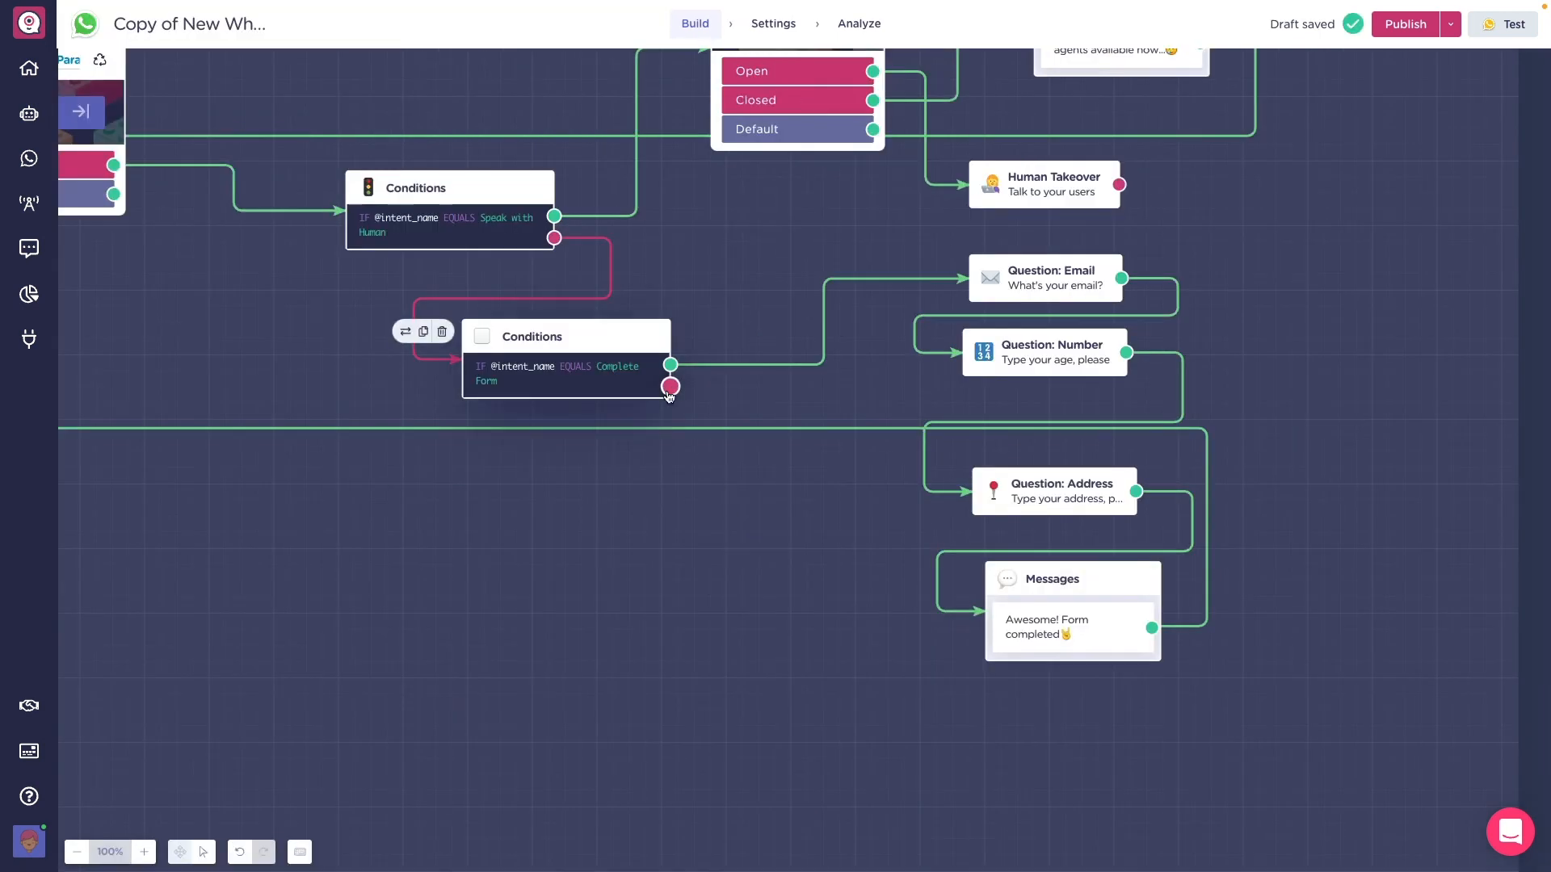
Add a Conditions block from the false output of the "Complete Form" condition, checking that intent_name equals "Know about Landbot"
{"action": "left_click_drag", "start_coordinate": [669, 395], "coordinate": [537, 678]}
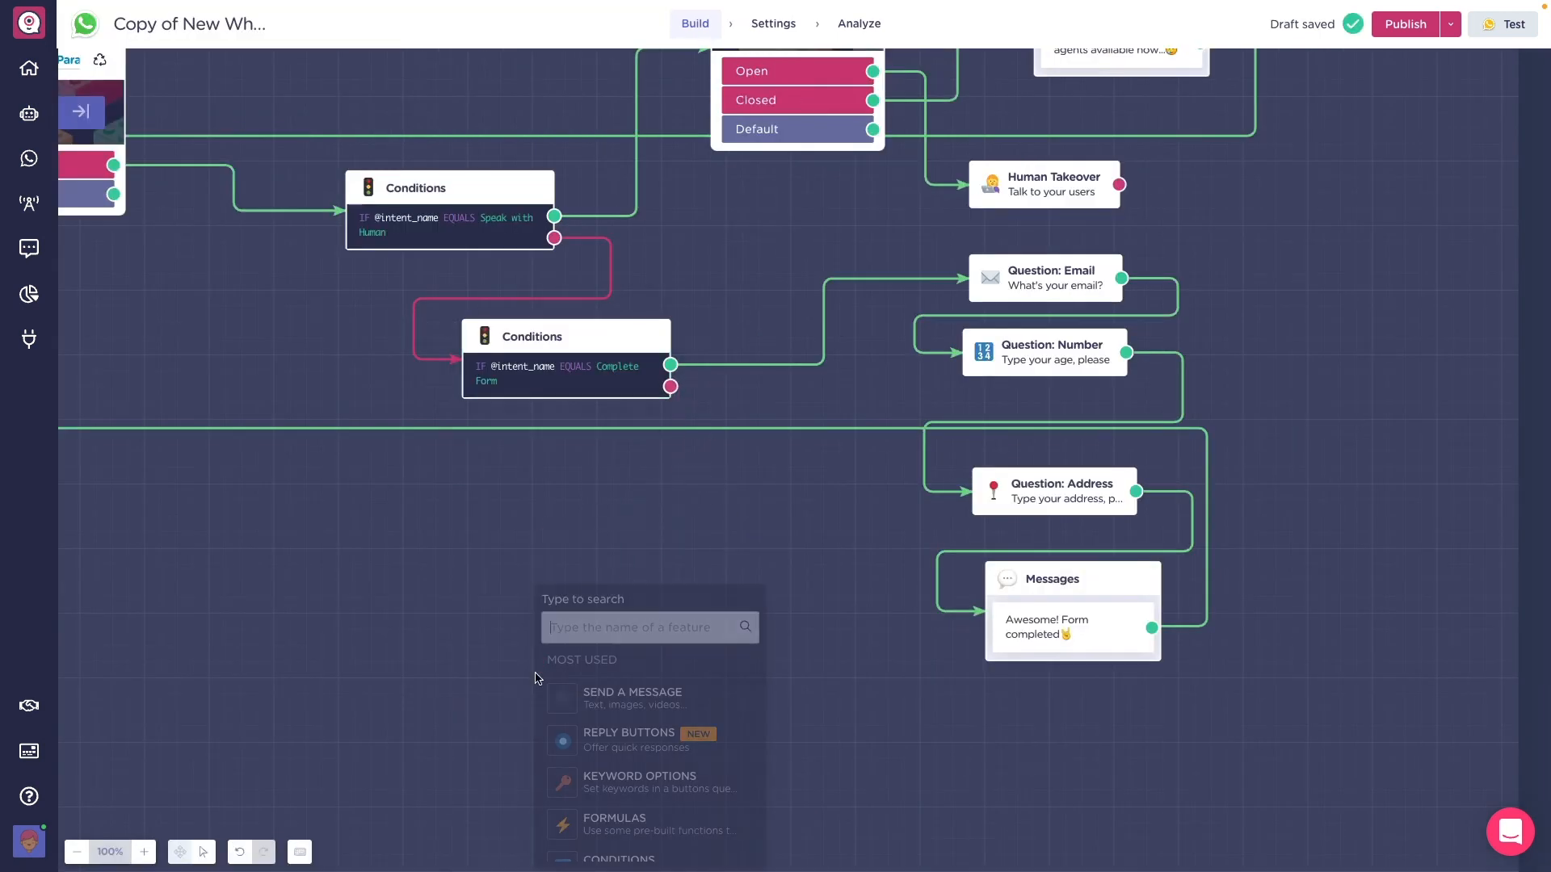
{"action": "type", "text": "co"}
{"action": "type", "text": "int"}
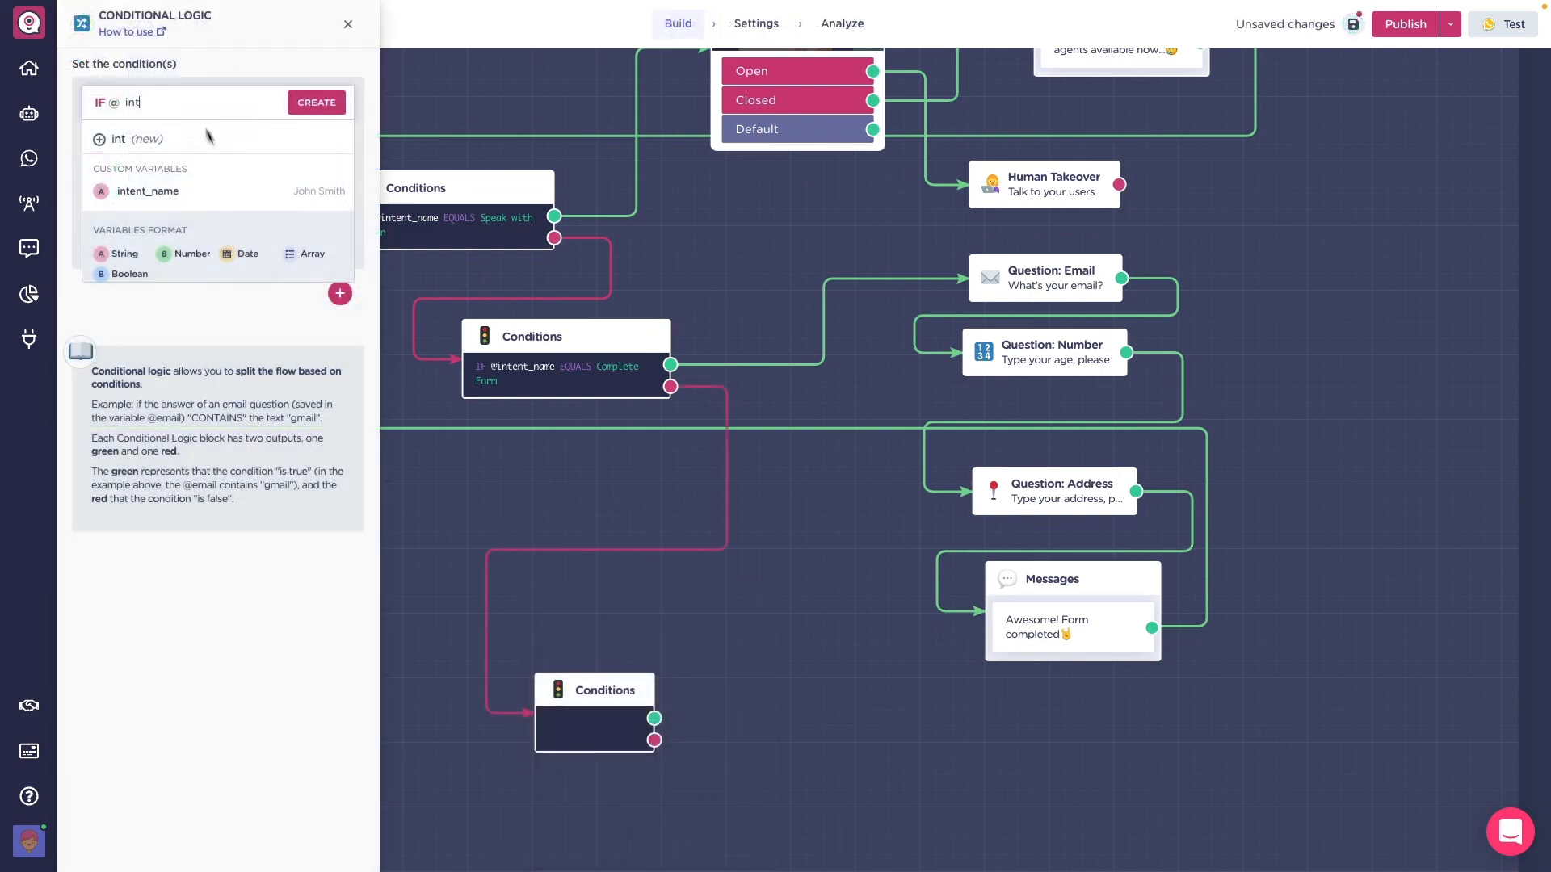
{"action": "left_click", "coordinate": [205, 188]}
{"action": "left_click", "coordinate": [149, 215]}
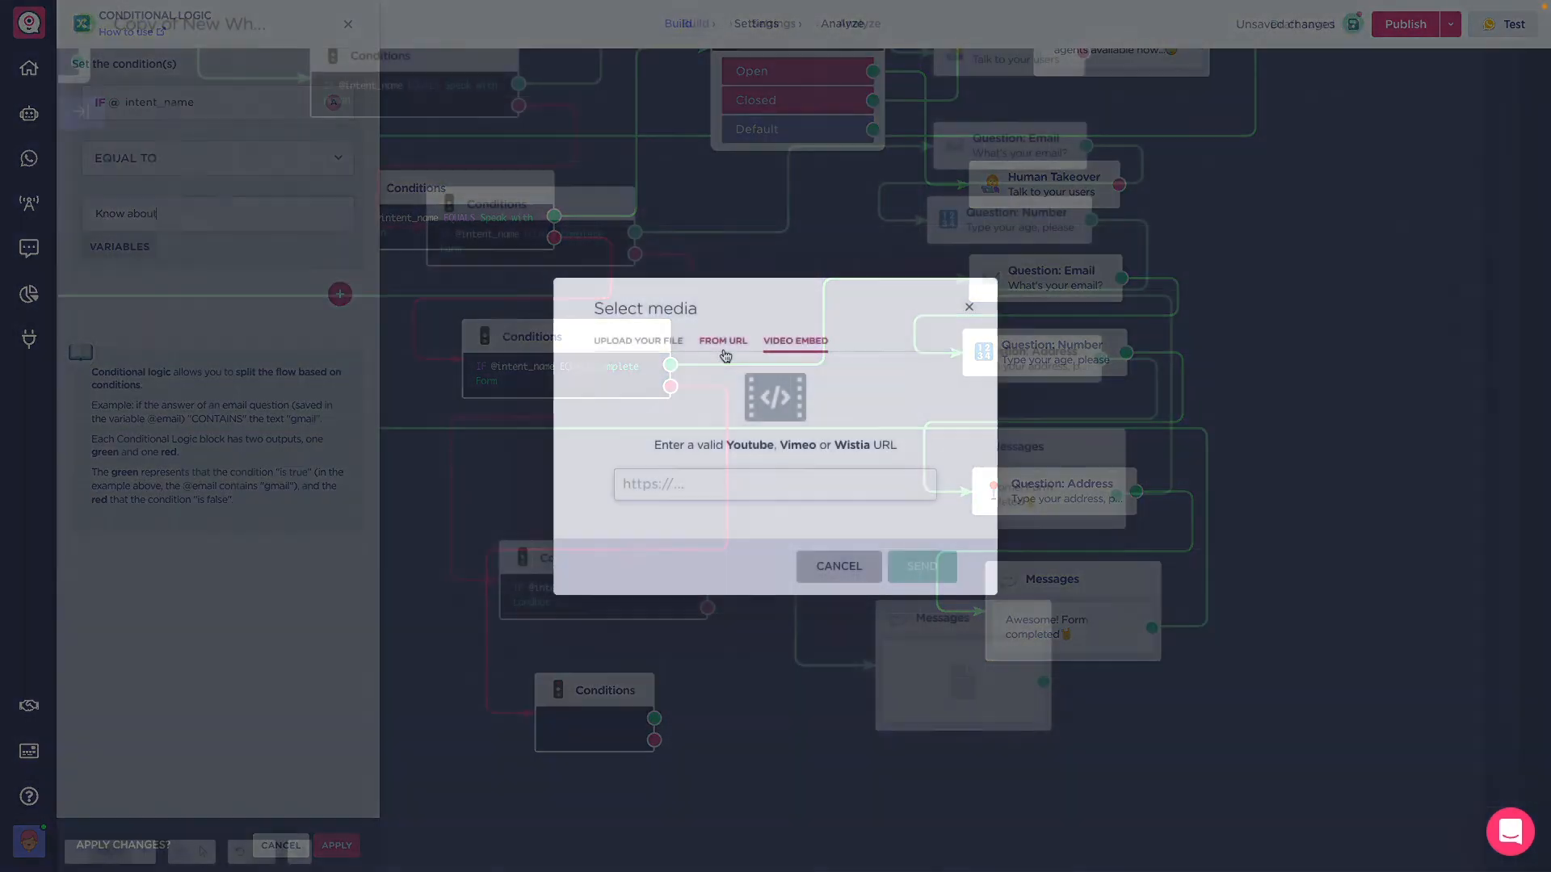
{"action": "type", "text": "https://www.youtube.com/watch?v=OPDc3BGS6Iw"}
{"action": "left_click", "coordinate": [908, 558]}
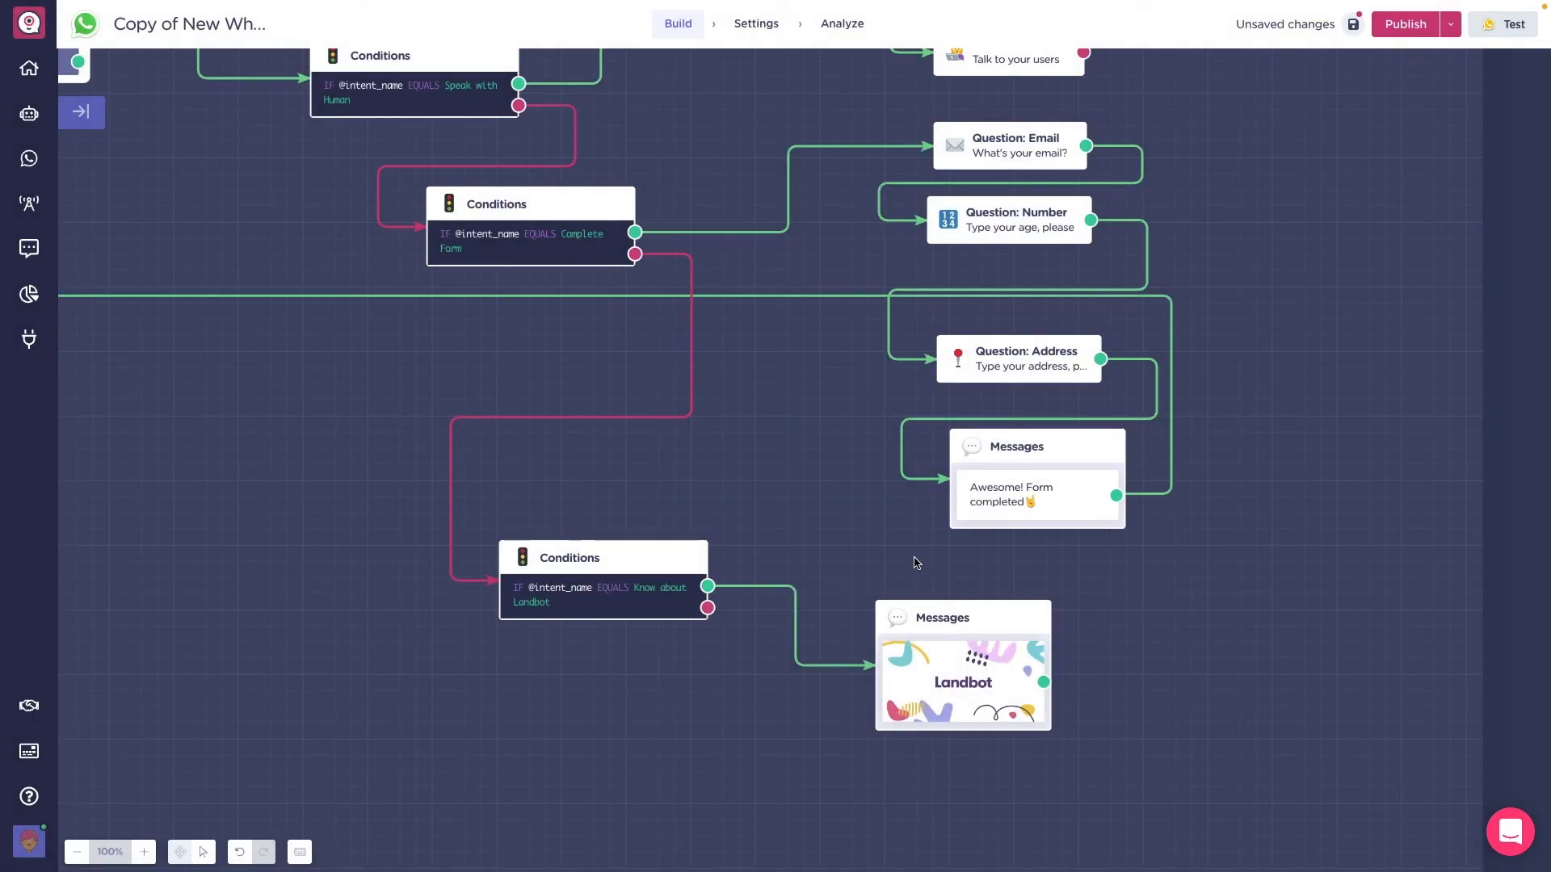
Connect the video message's output and the false output of the "Know about Landbot" condition back to the Dialogflow block
{"action": "mouse_move", "coordinate": [1024, 665]}
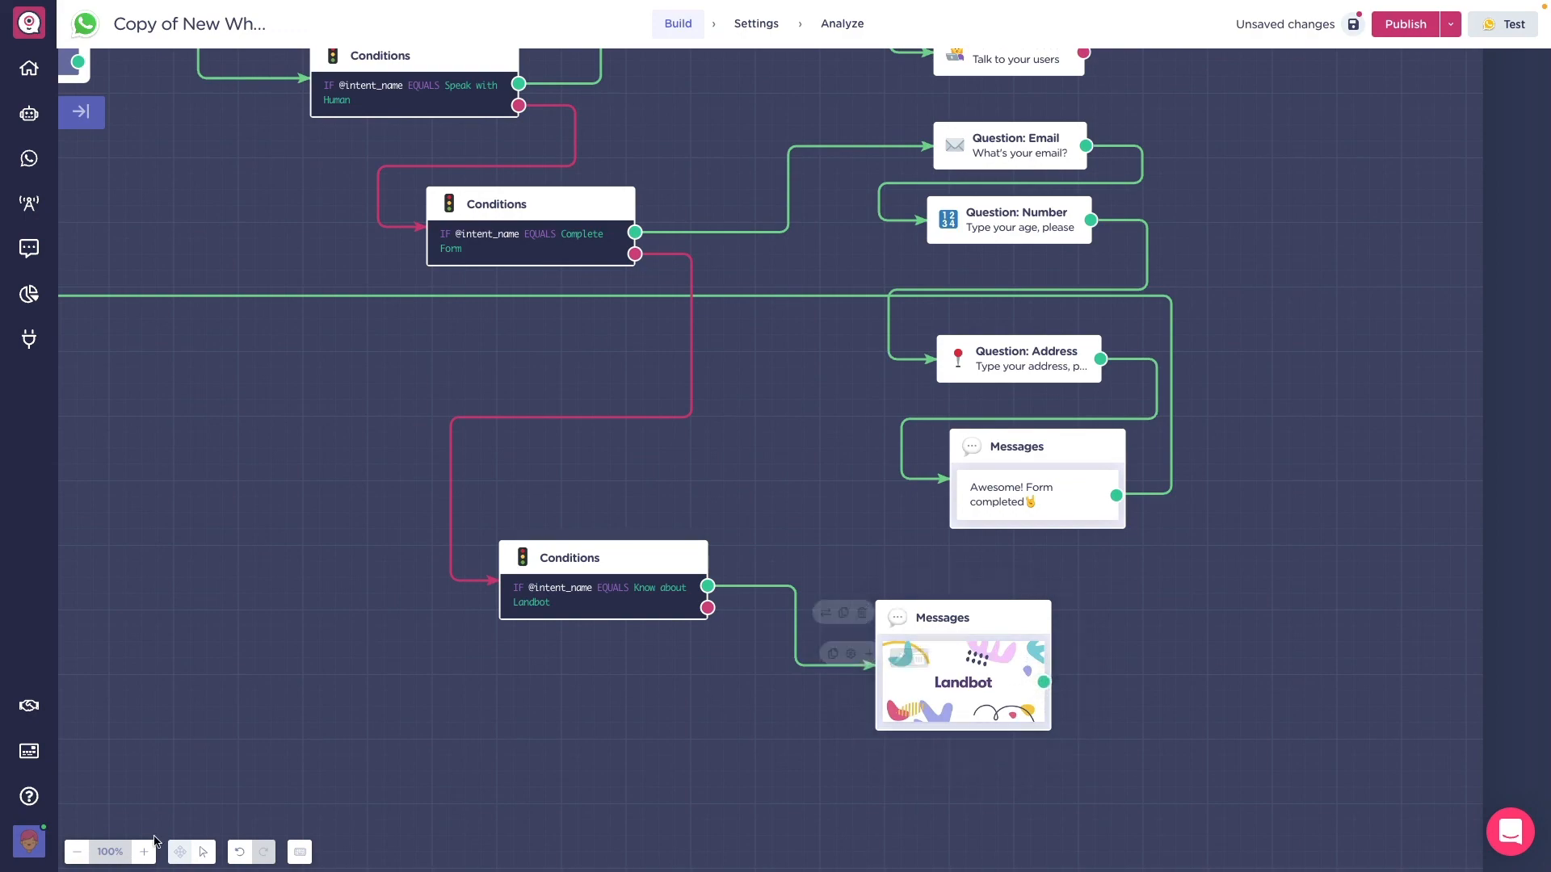
{"action": "left_click", "coordinate": [77, 852]}
{"action": "left_click", "coordinate": [77, 852]}
{"action": "scroll", "coordinate": [299, 656], "scroll_direction": "left", "scroll_amount": 10}
{"action": "mouse_move", "coordinate": [1475, 558]}
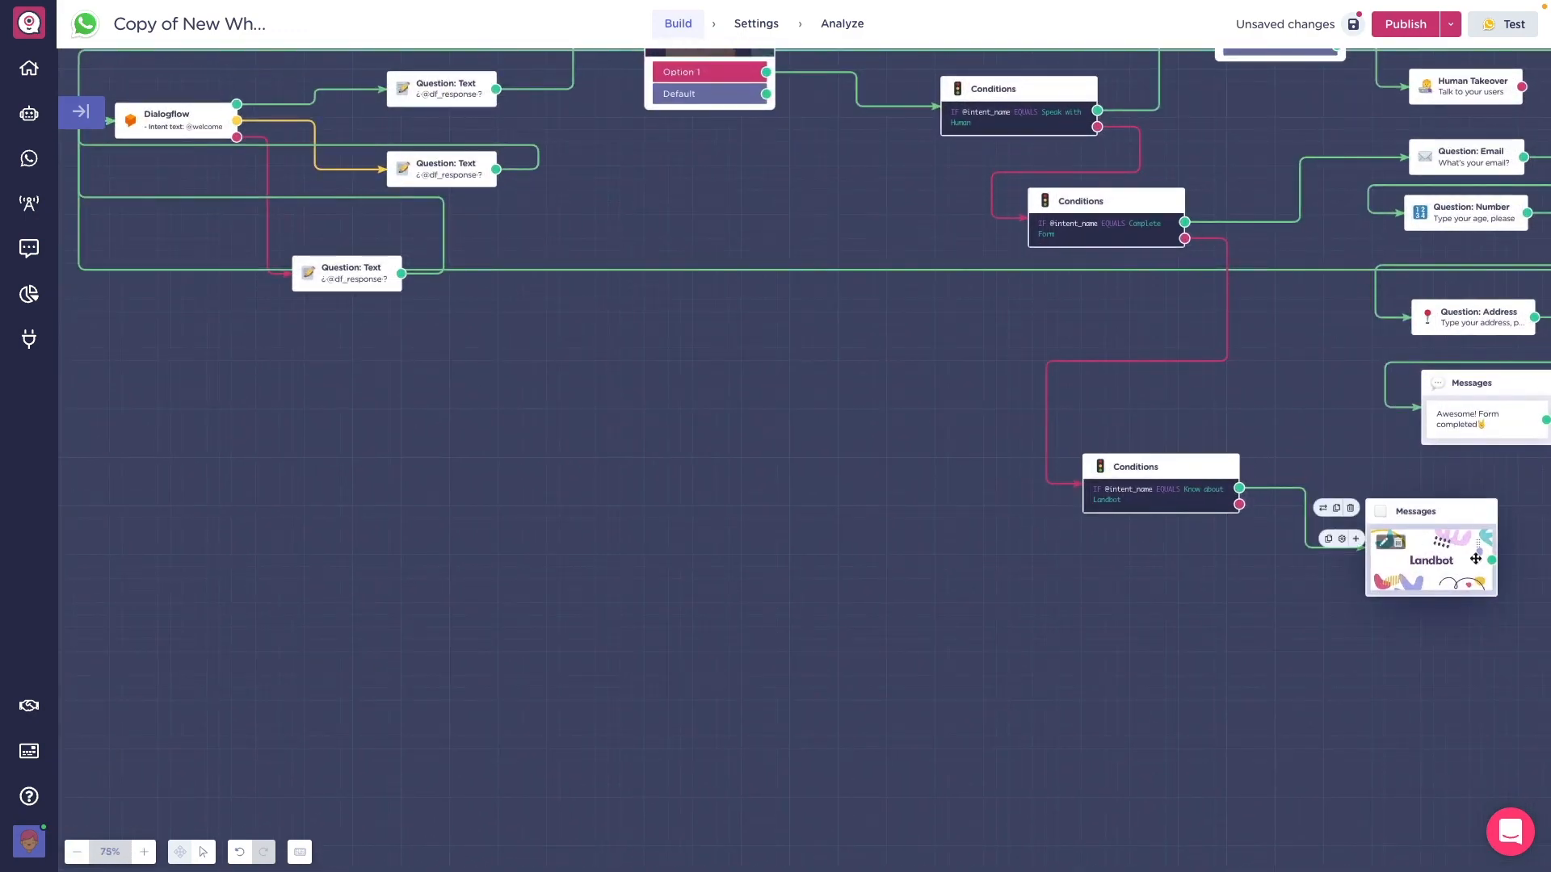
{"action": "left_click_drag", "start_coordinate": [1493, 566], "coordinate": [175, 116]}
{"action": "left_click_drag", "start_coordinate": [1238, 507], "coordinate": [150, 134]}
Save the bot draft and publish the bot
{"action": "scroll", "coordinate": [607, 384], "scroll_direction": "right", "scroll_amount": 5}
{"action": "scroll", "coordinate": [607, 384], "scroll_direction": "up", "scroll_amount": 1}
{"action": "left_click", "coordinate": [1349, 30]}
{"action": "left_click", "coordinate": [1401, 25]}
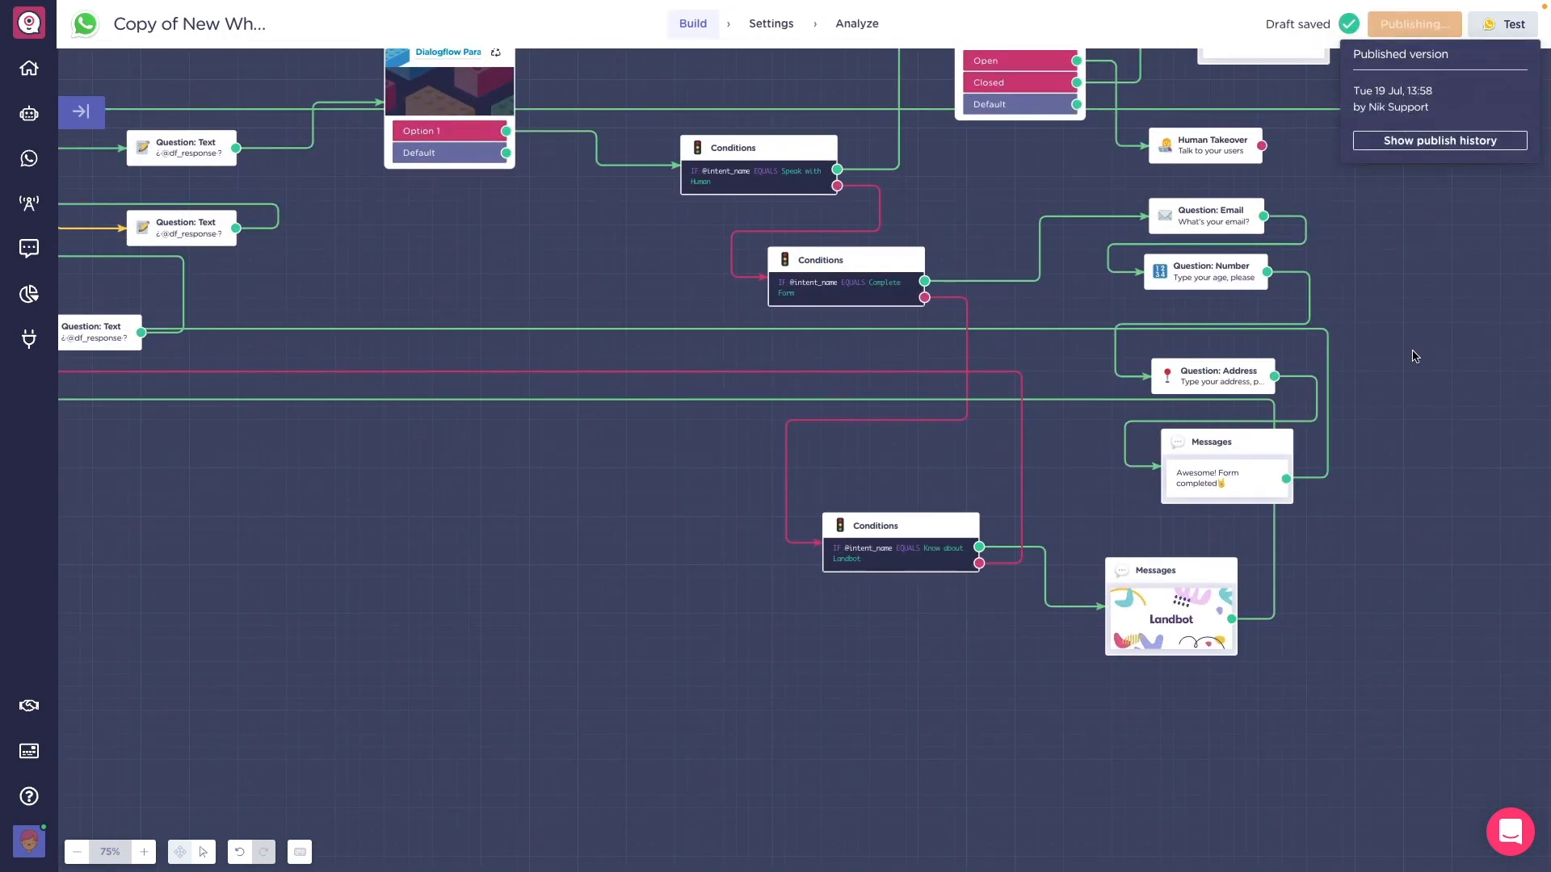
{"action": "scroll", "coordinate": [1410, 352], "scroll_direction": "right", "scroll_amount": 3}
{"action": "scroll", "coordinate": [1411, 352], "scroll_direction": "down", "scroll_amount": 1}
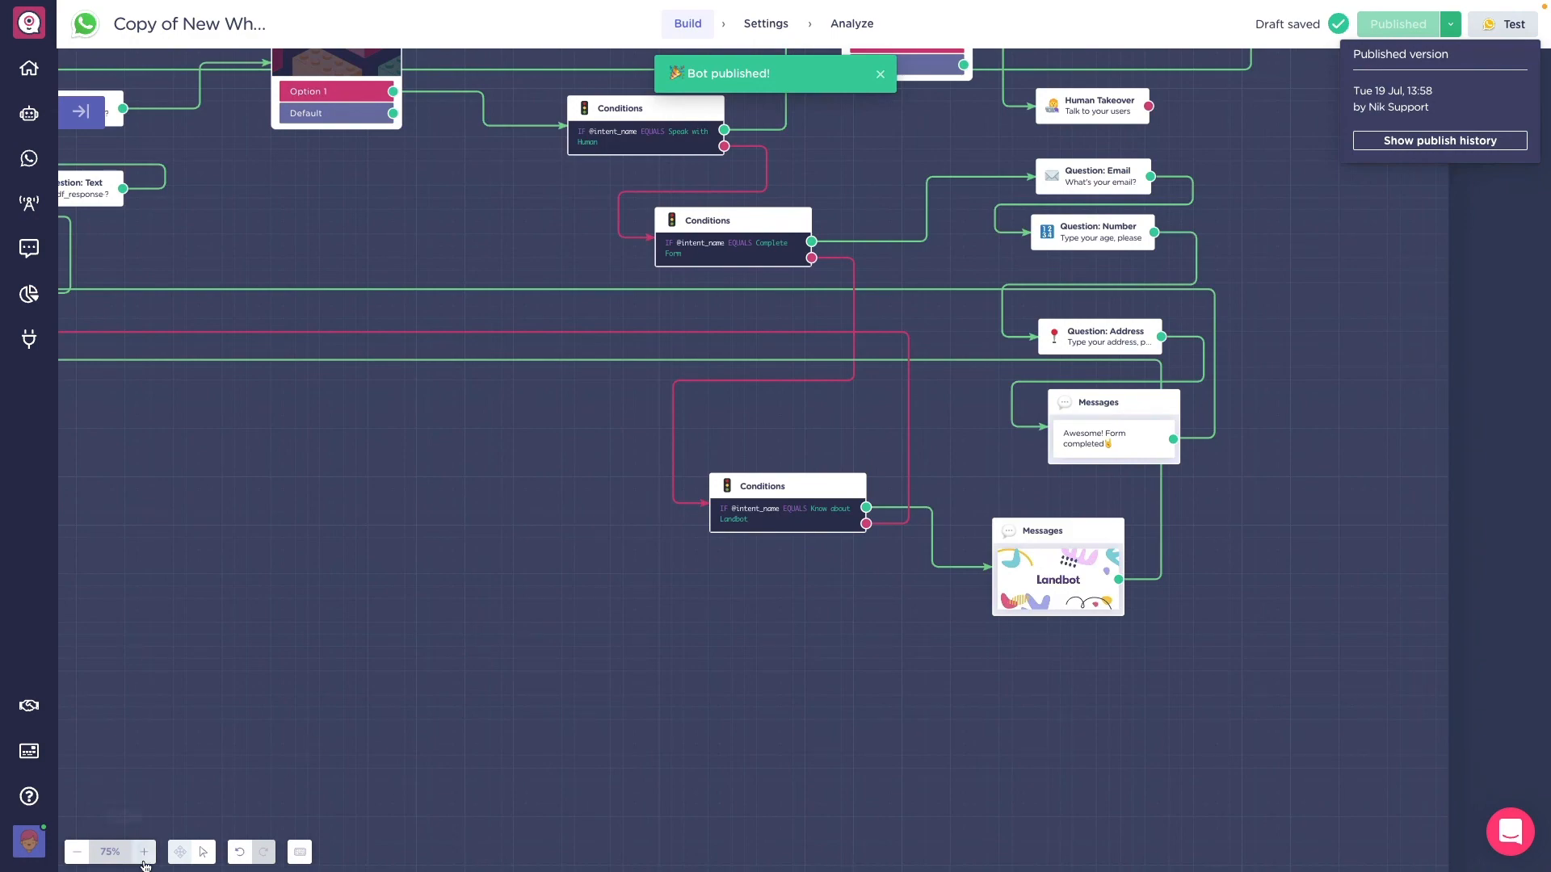
{"action": "left_click", "coordinate": [145, 860]}
{"action": "left_click", "coordinate": [144, 859]}
{"action": "scroll", "coordinate": [849, 573], "scroll_direction": "right", "scroll_amount": 3}
{"action": "scroll", "coordinate": [849, 574], "scroll_direction": "down", "scroll_amount": 1}
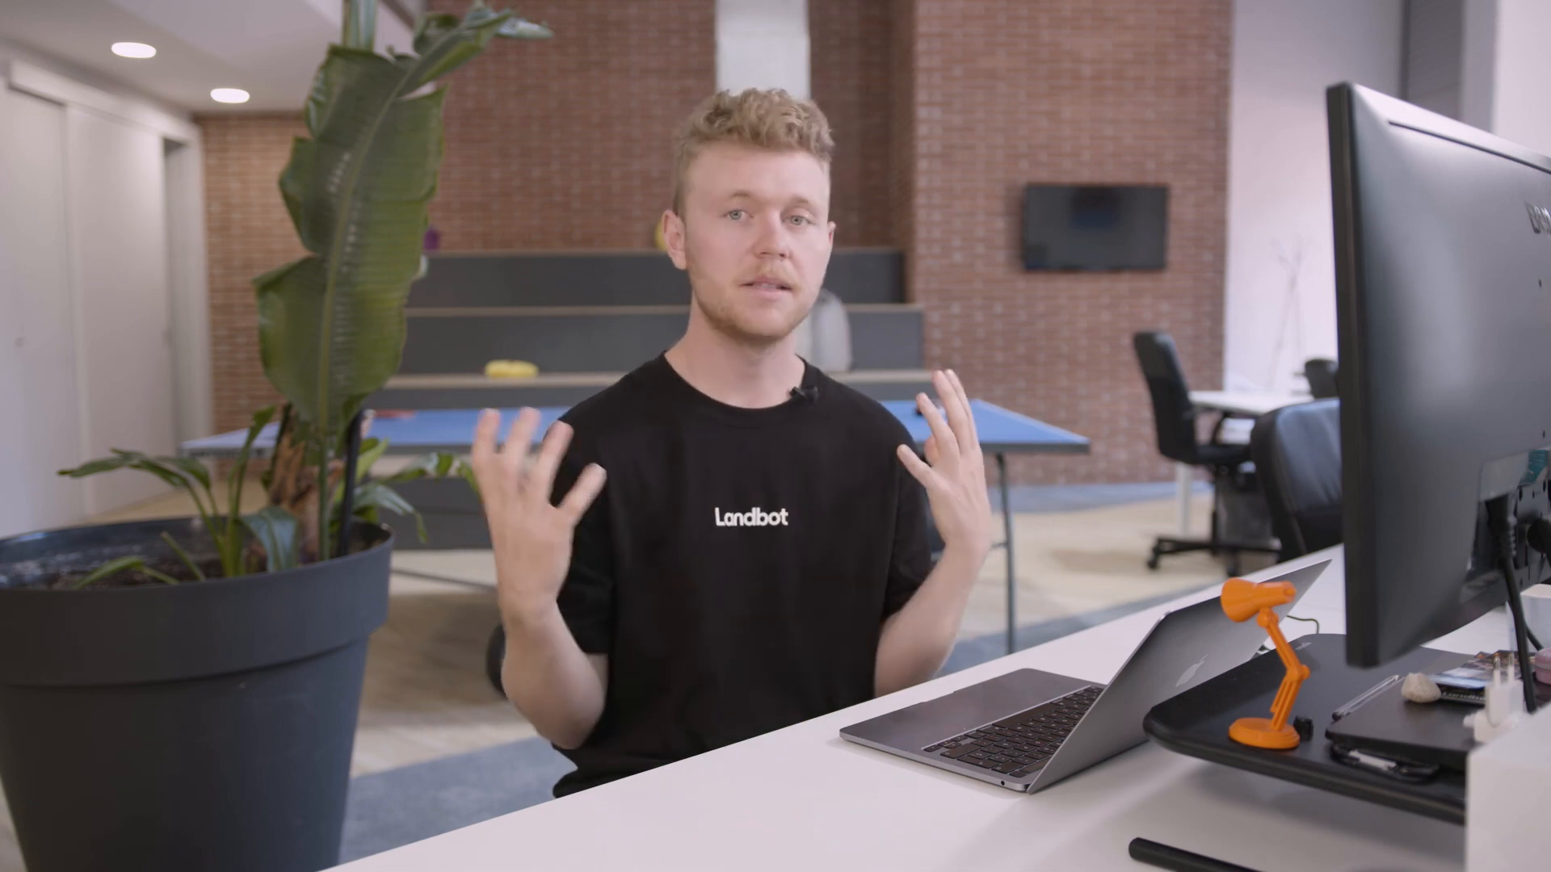
In the WhatsApp test chat, send "I want to book an appointment", "For tomorrow please" and "4pm would be perfect" as replies
{"action": "type", "text": "an appointment"}
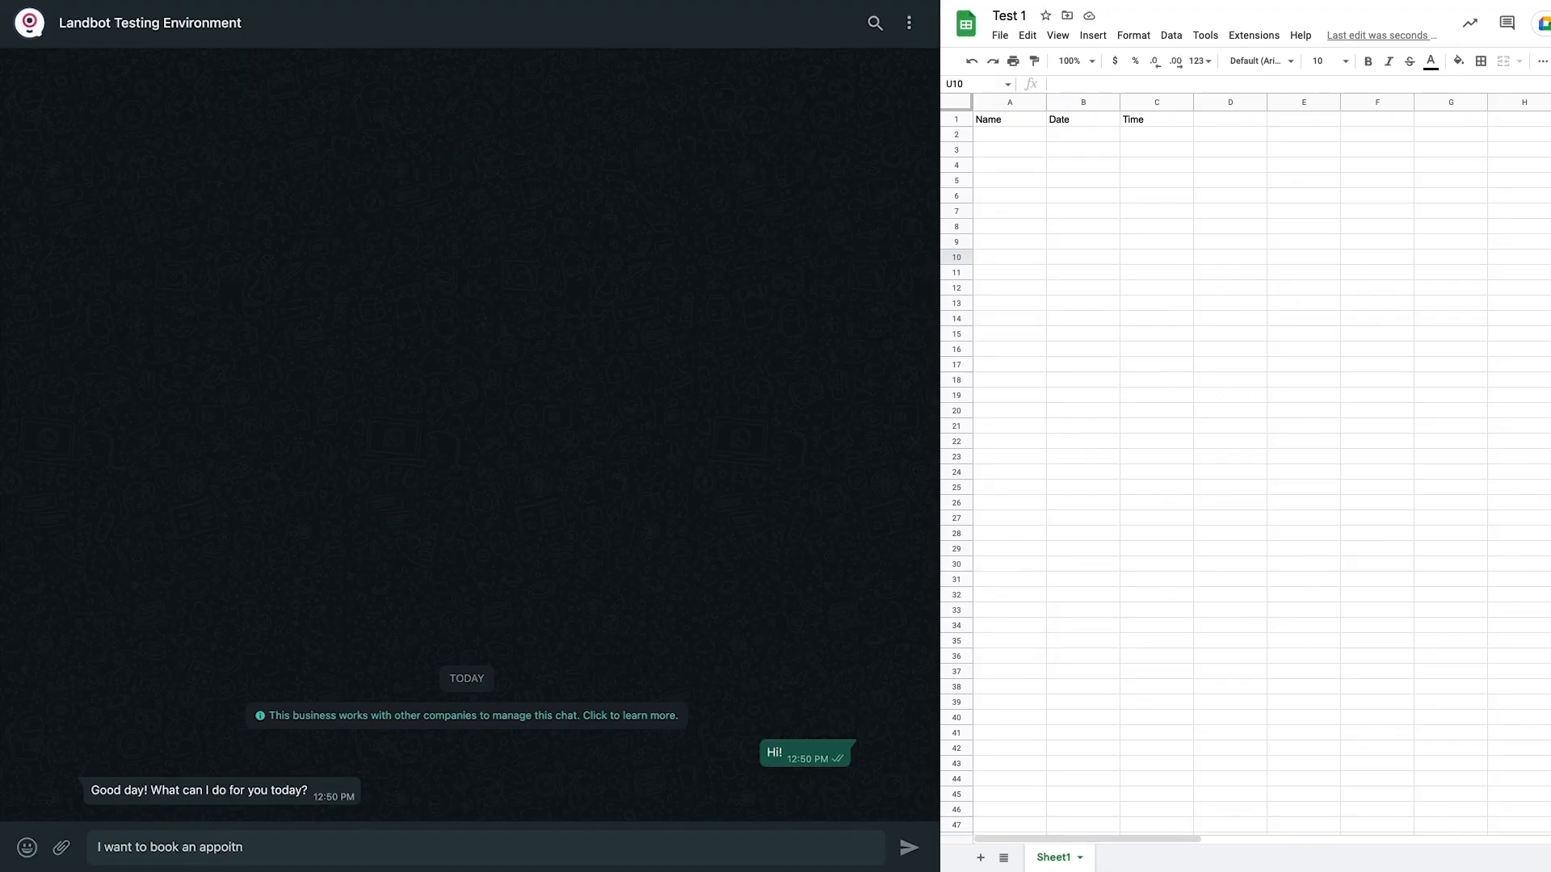
{"action": "key", "text": "Return"}
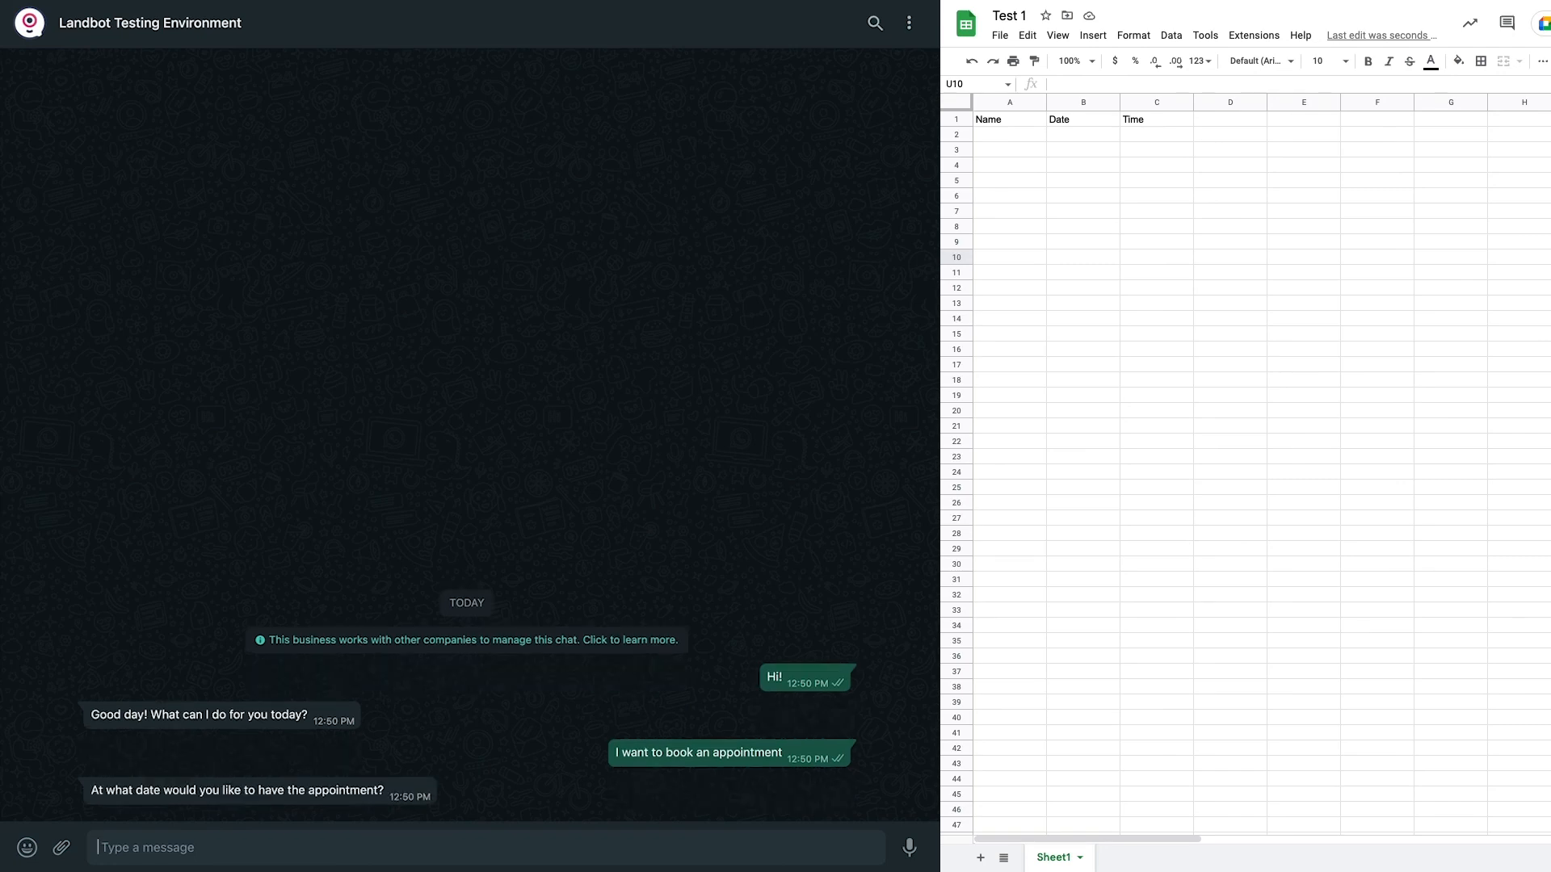
{"action": "type", "text": "For tomorrow please"}
{"action": "key", "text": "Return"}
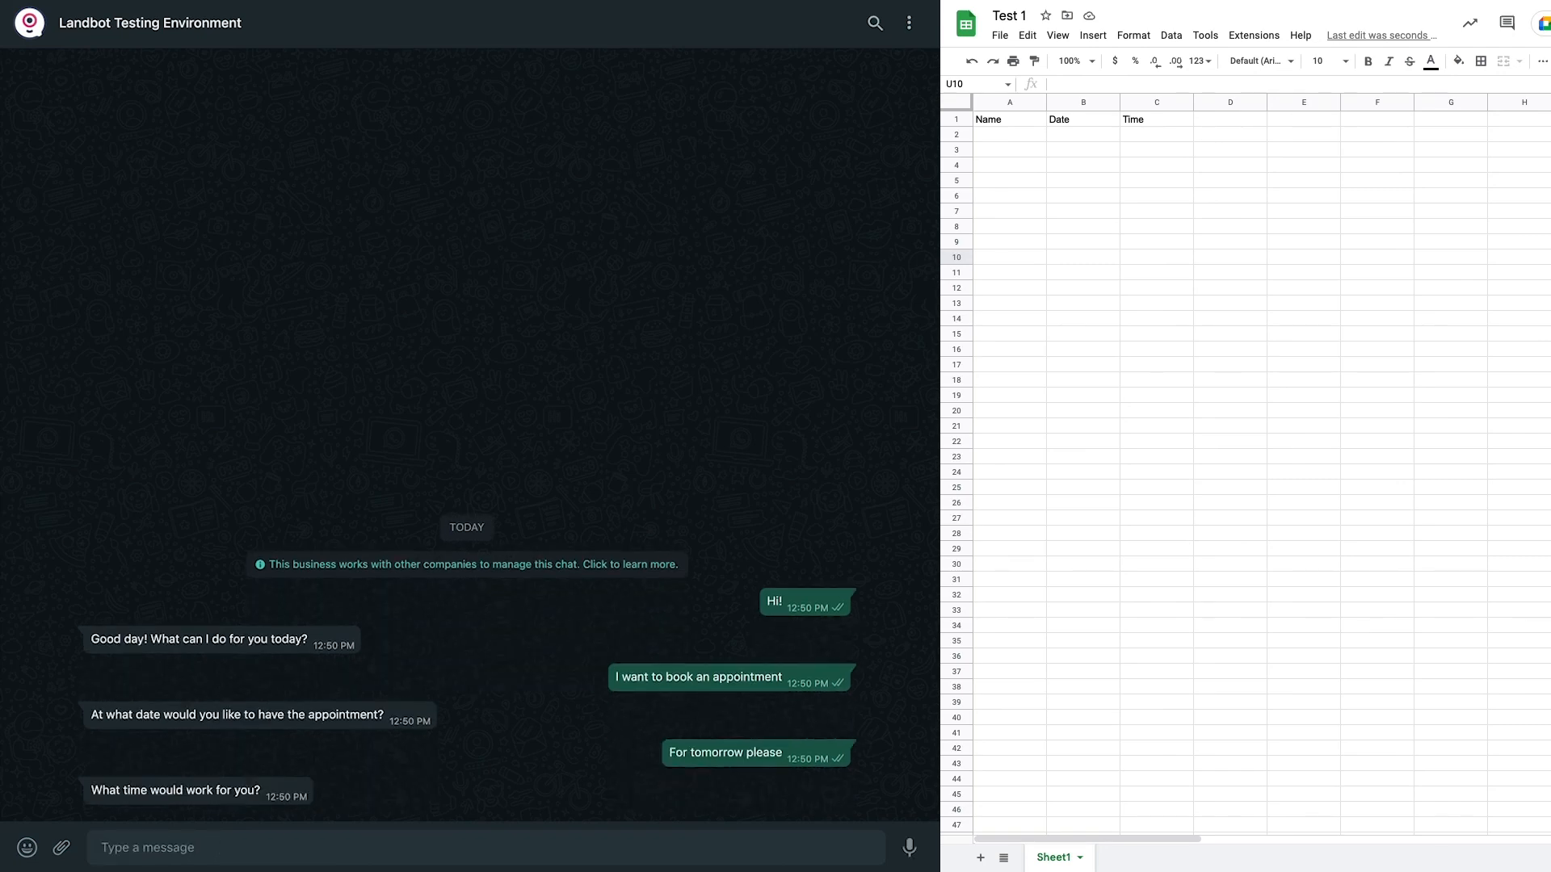
{"action": "type", "text": "4pm would be perfect"}
{"action": "key", "text": "Return"}
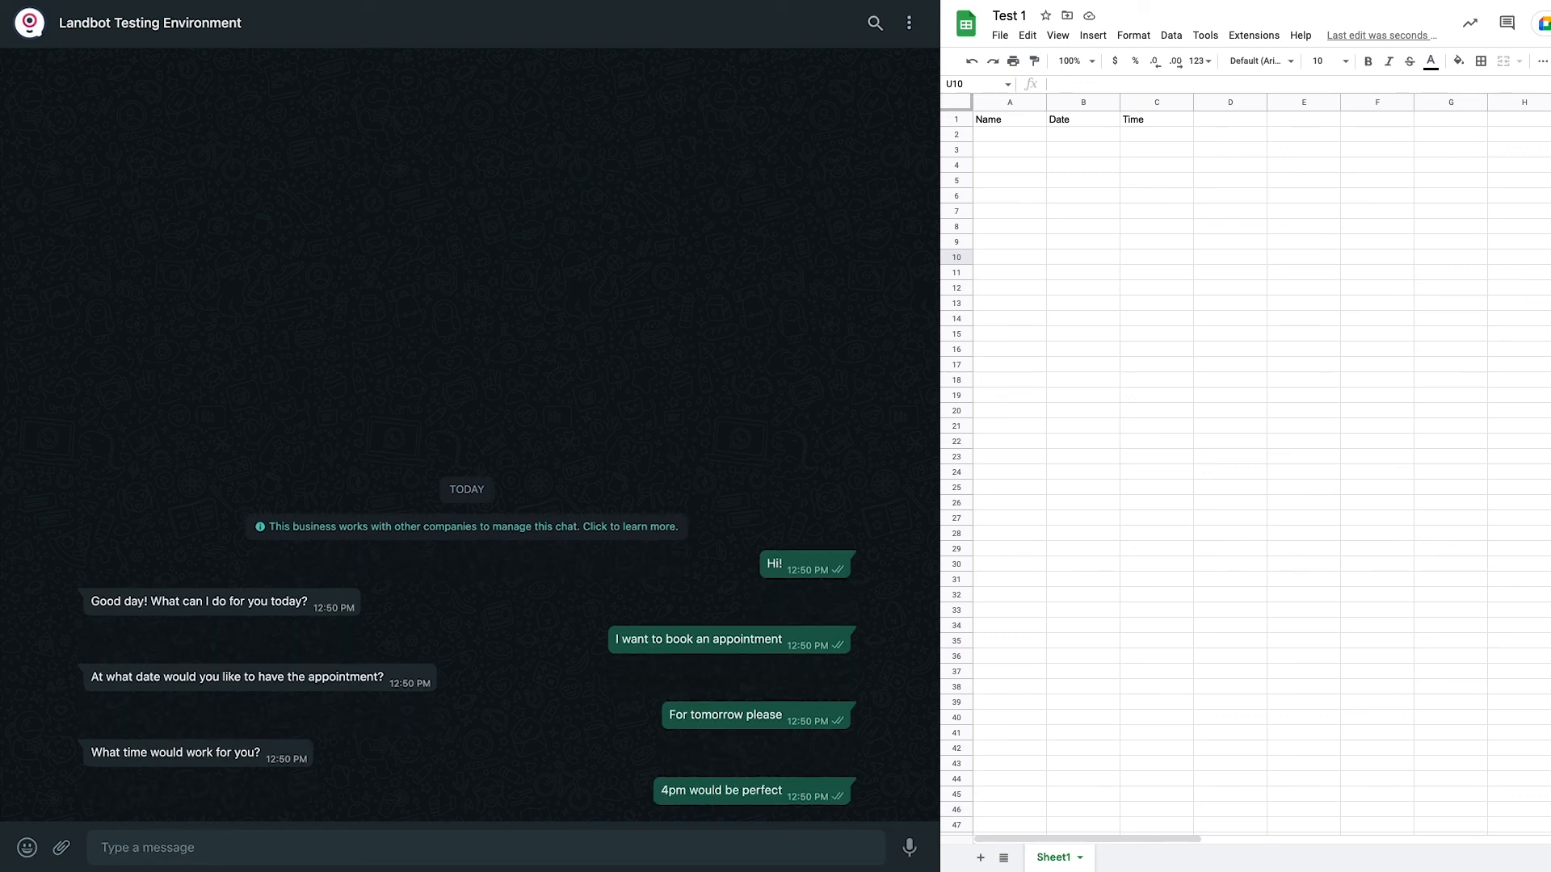